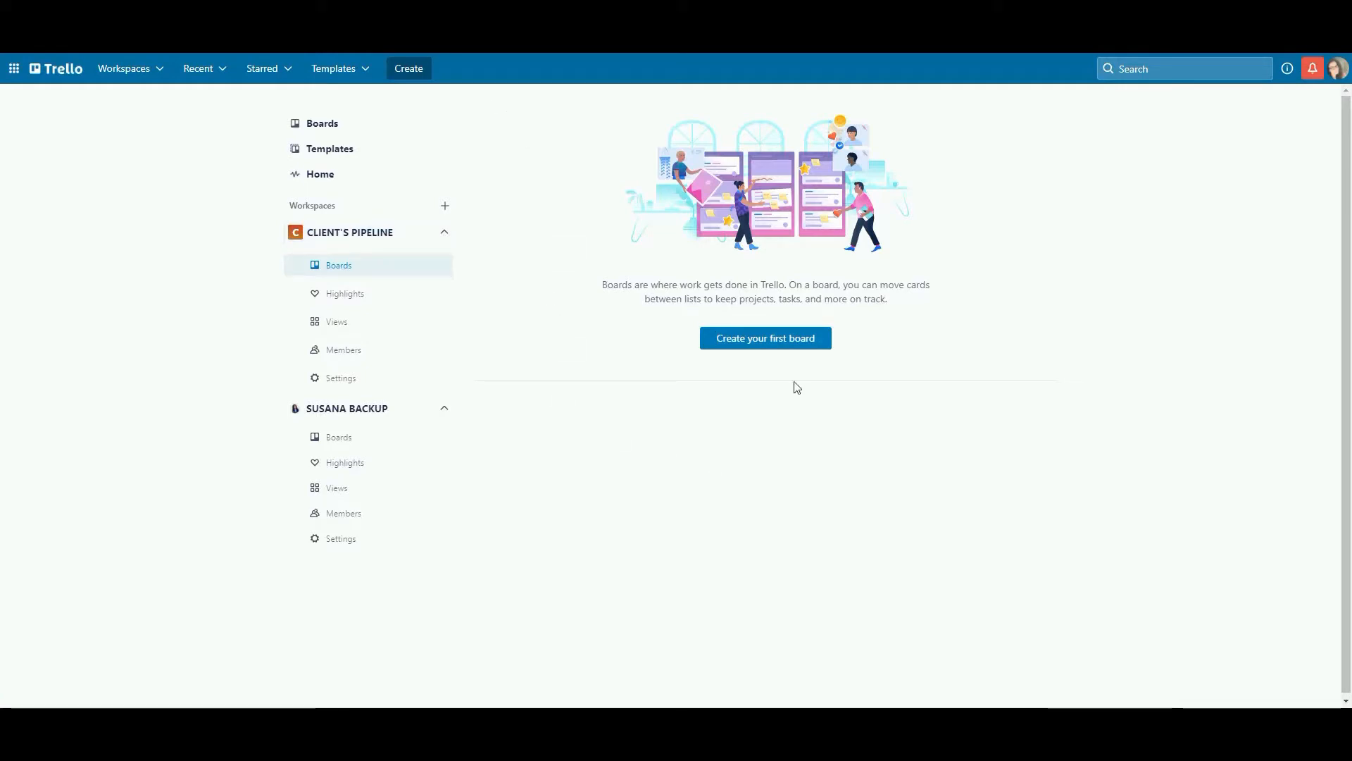
Start a new board titled BUYERS in the CLIENT'S PIPELINE workspace and give it the solid orange background
click(767, 350)
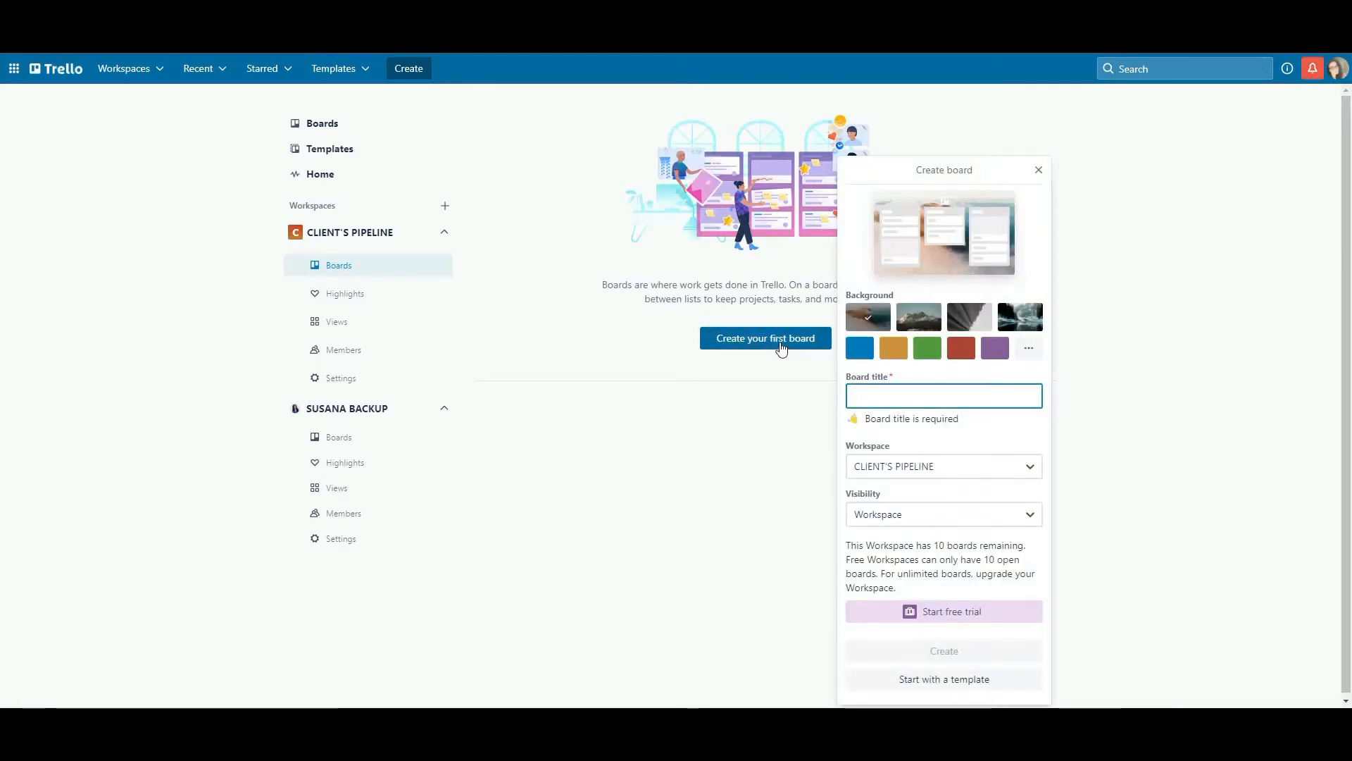
click(888, 400)
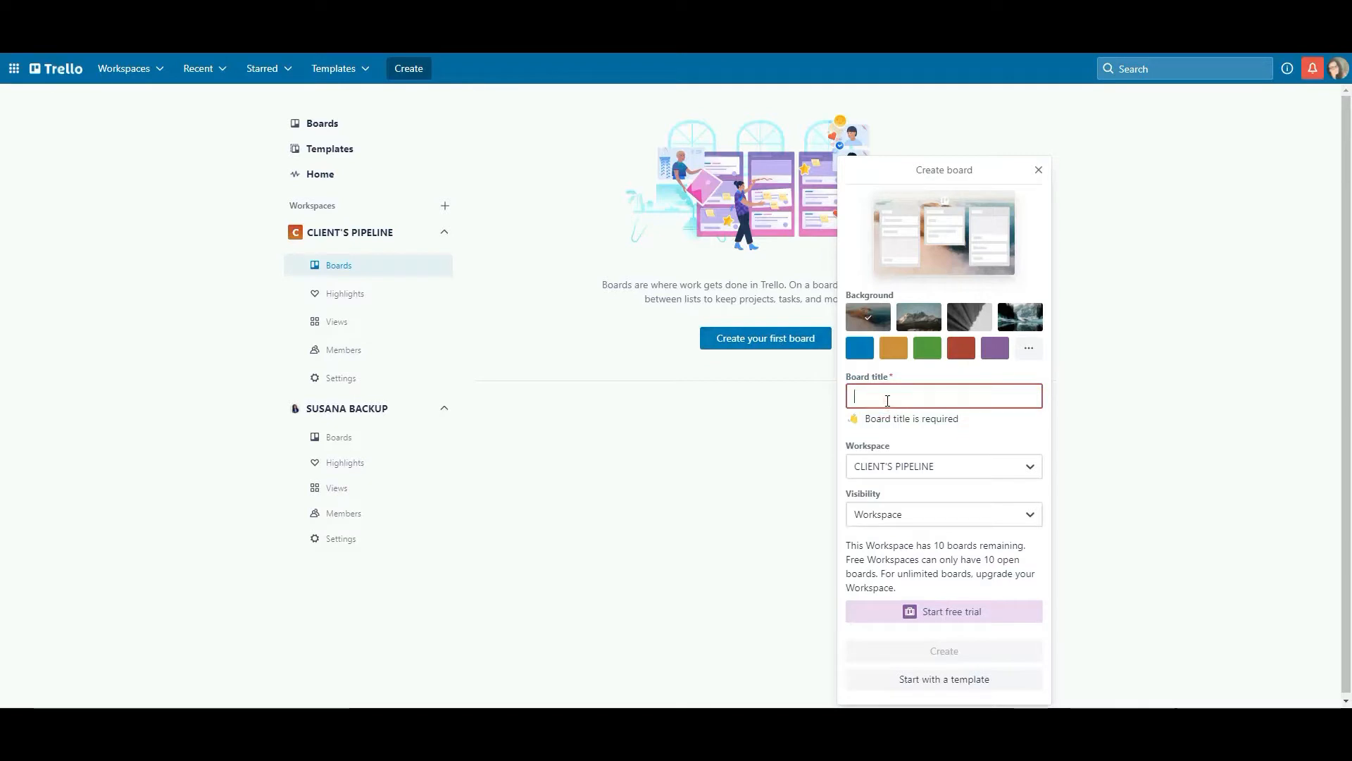
text(BUYERS)
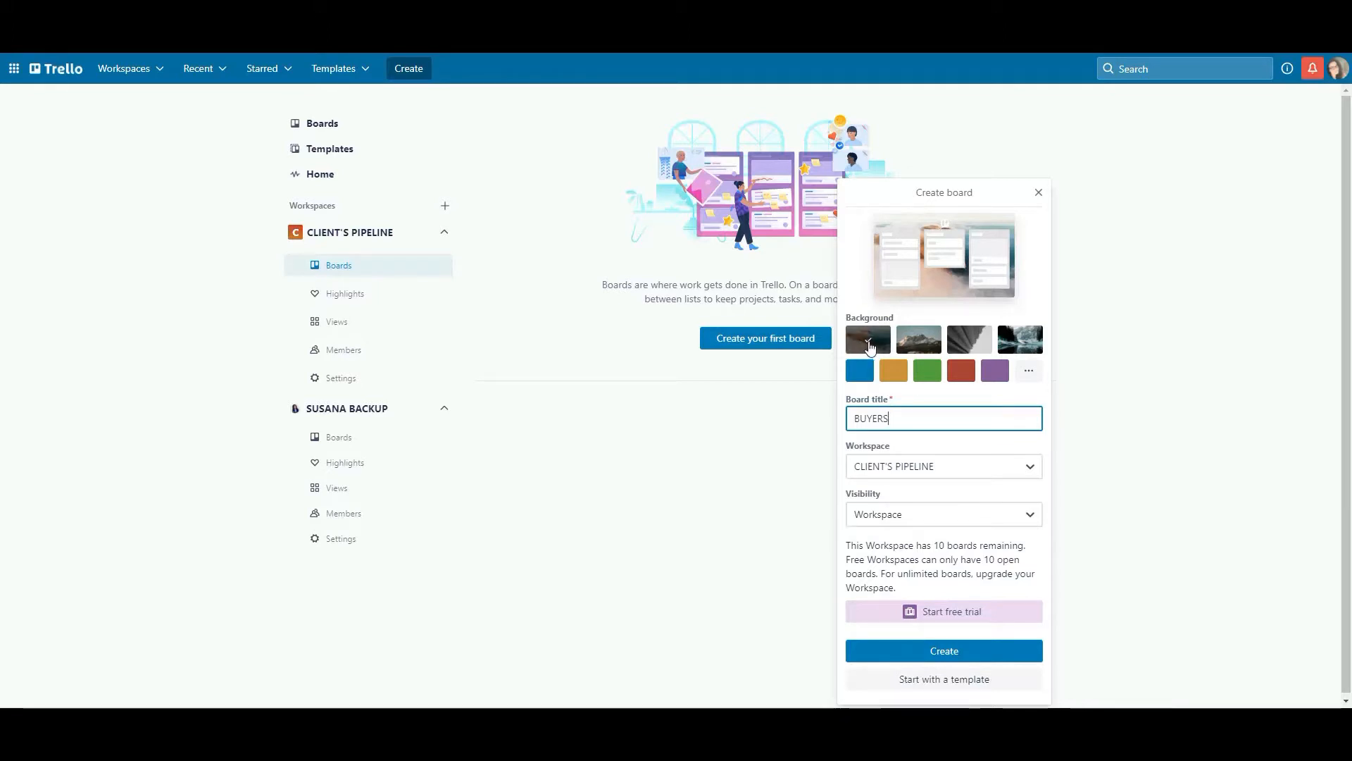
click(919, 345)
click(969, 341)
click(1027, 341)
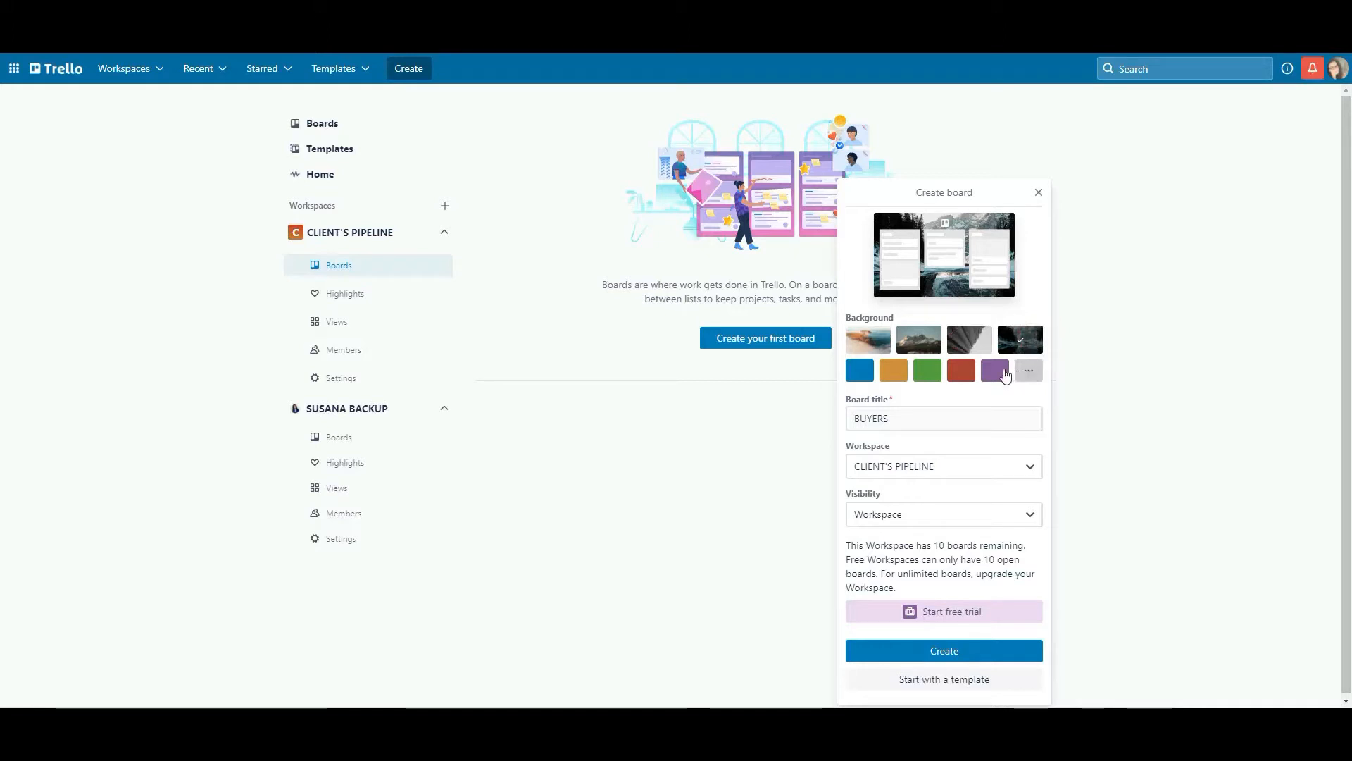
click(893, 377)
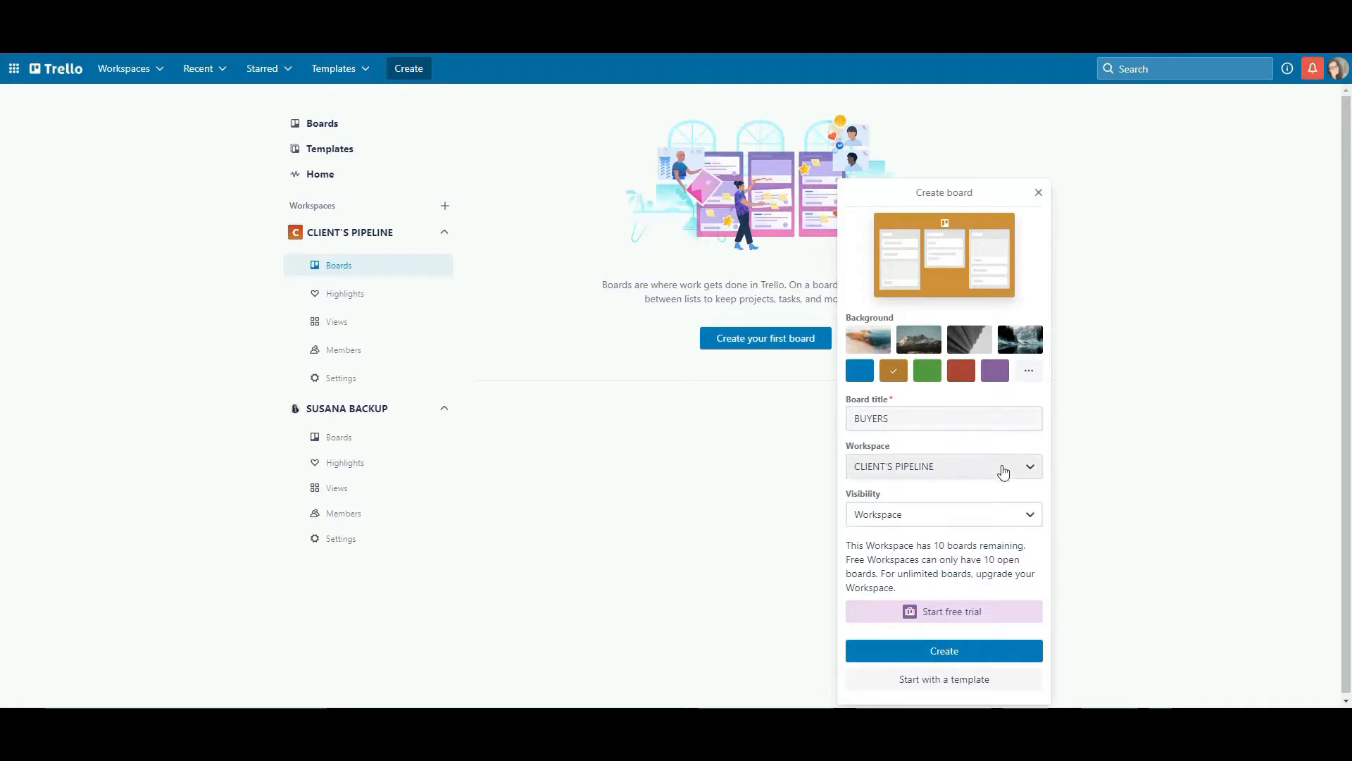
Set the BUYERS board's visibility to Private and create the board
click(1026, 468)
click(1032, 469)
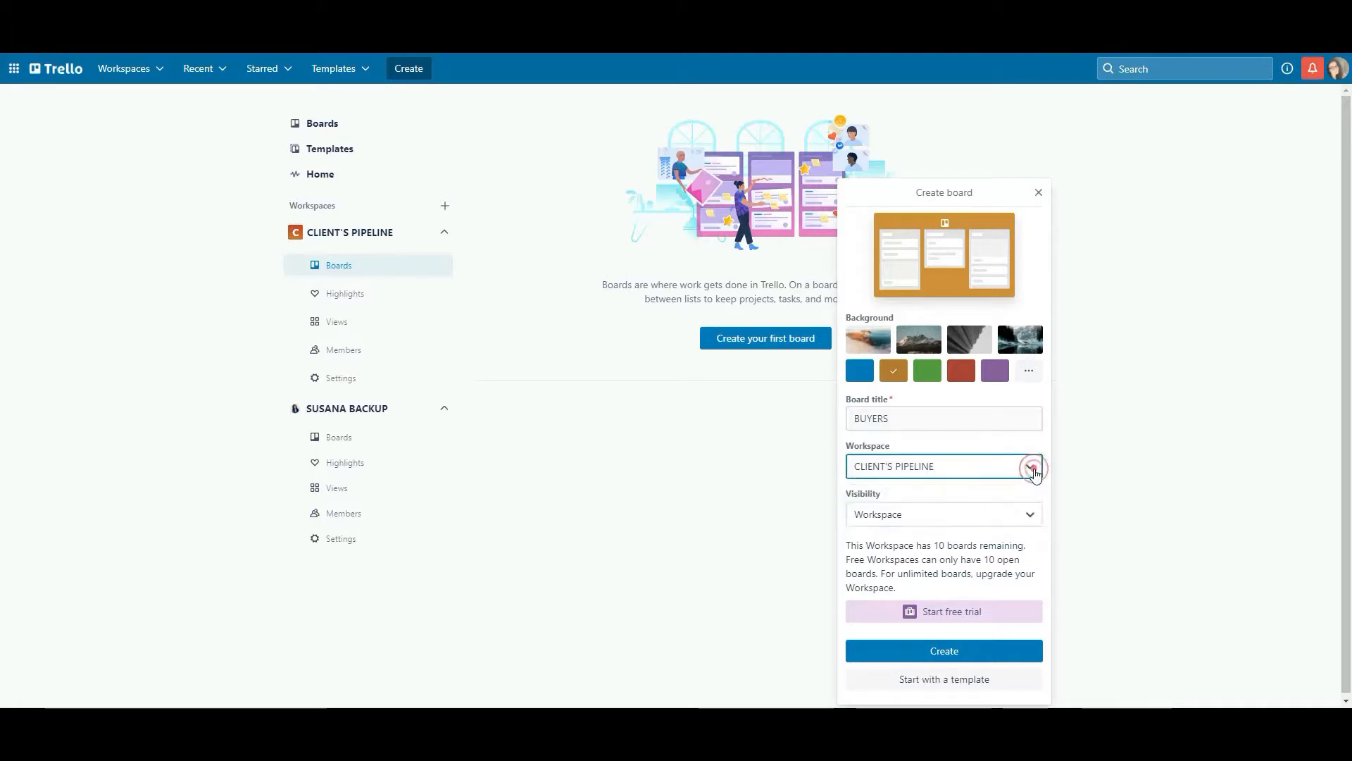
click(1036, 443)
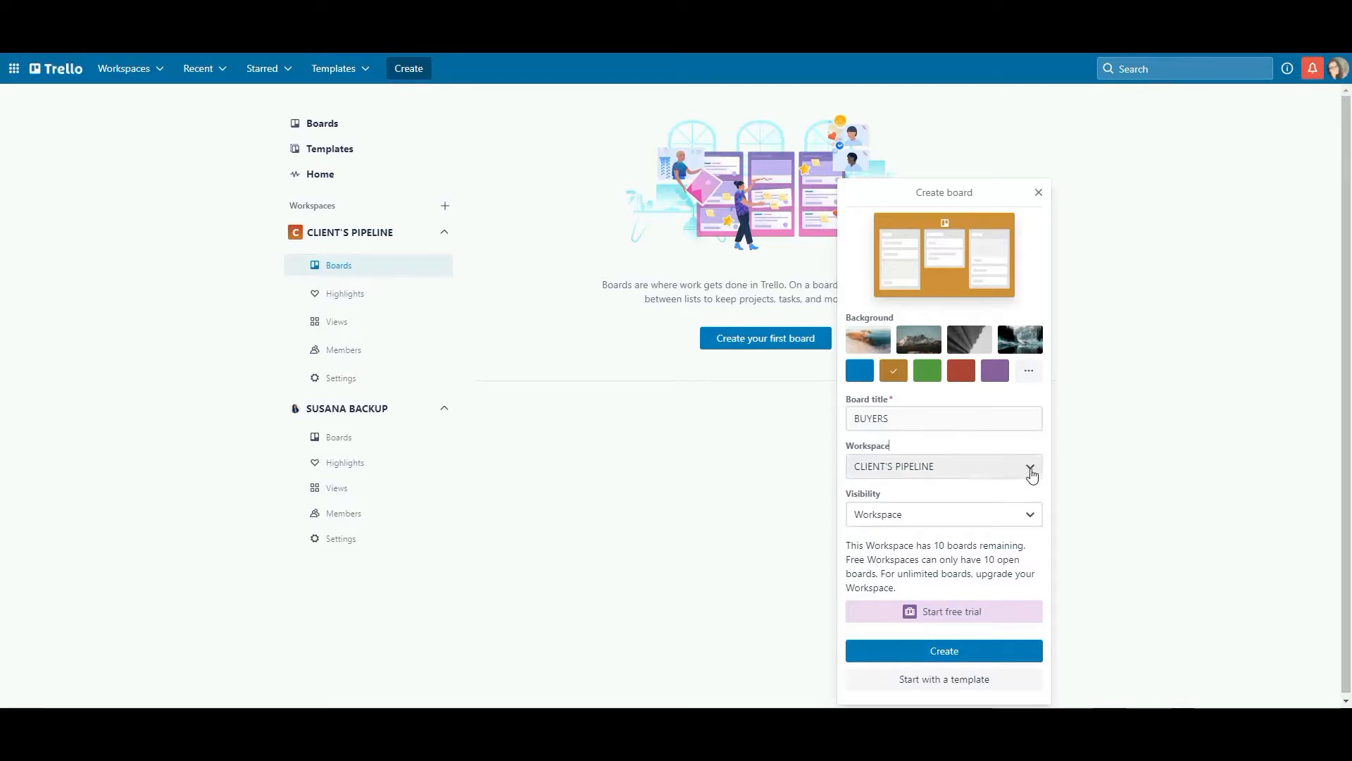
click(1009, 518)
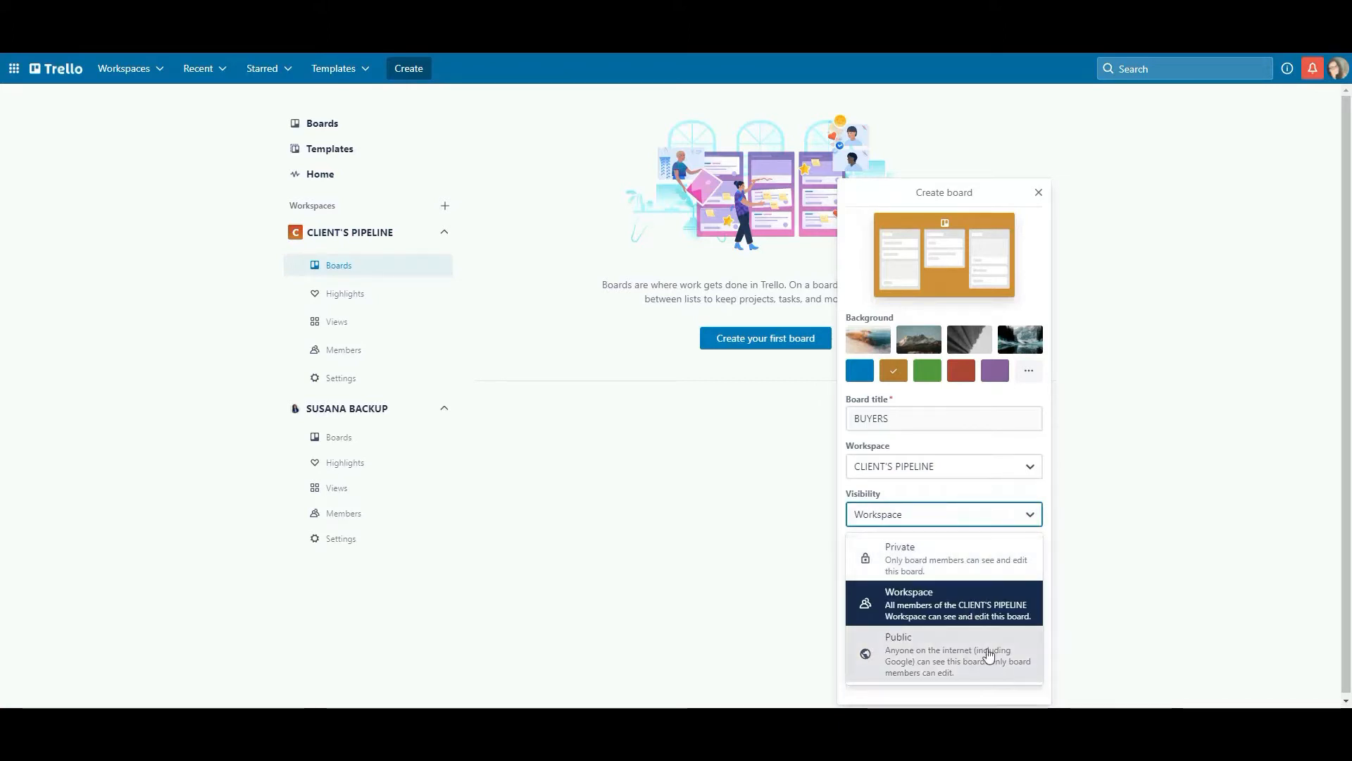
click(942, 561)
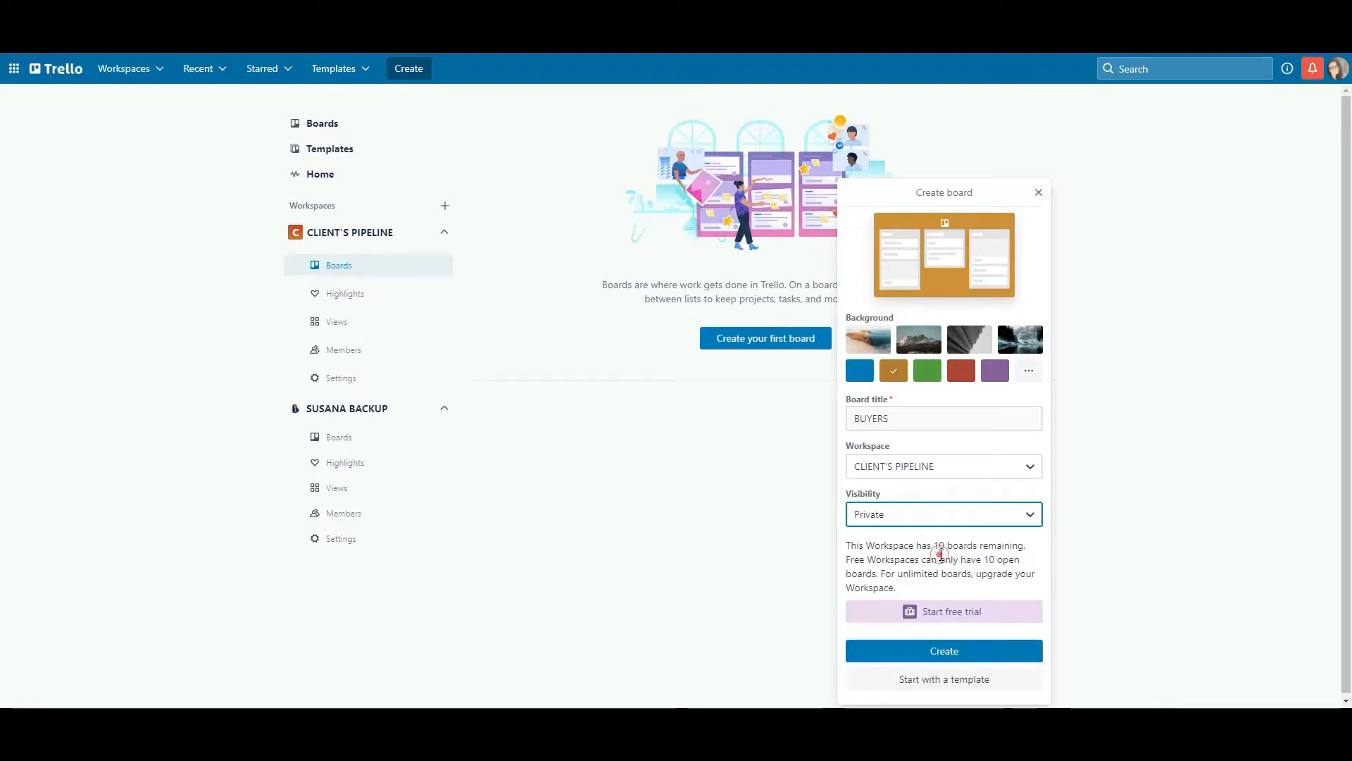
click(916, 517)
click(935, 519)
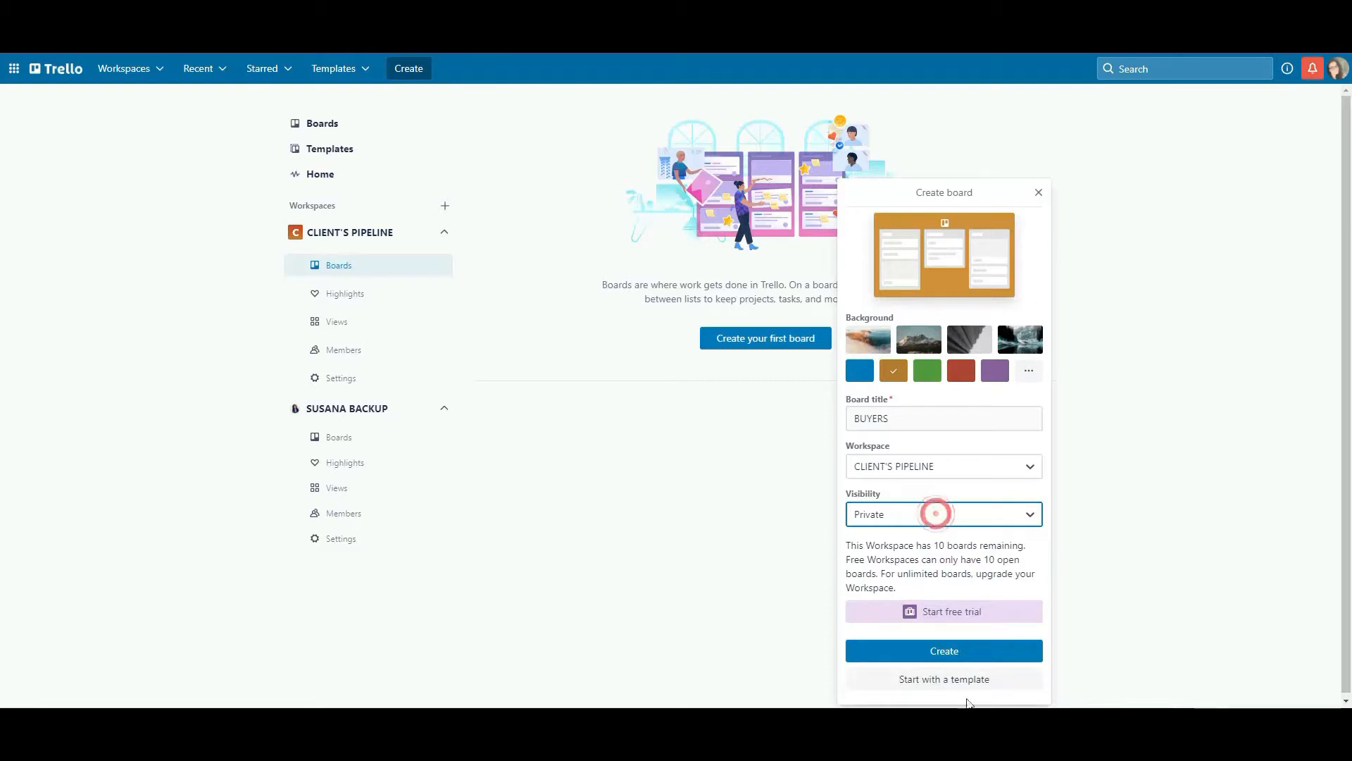
click(943, 653)
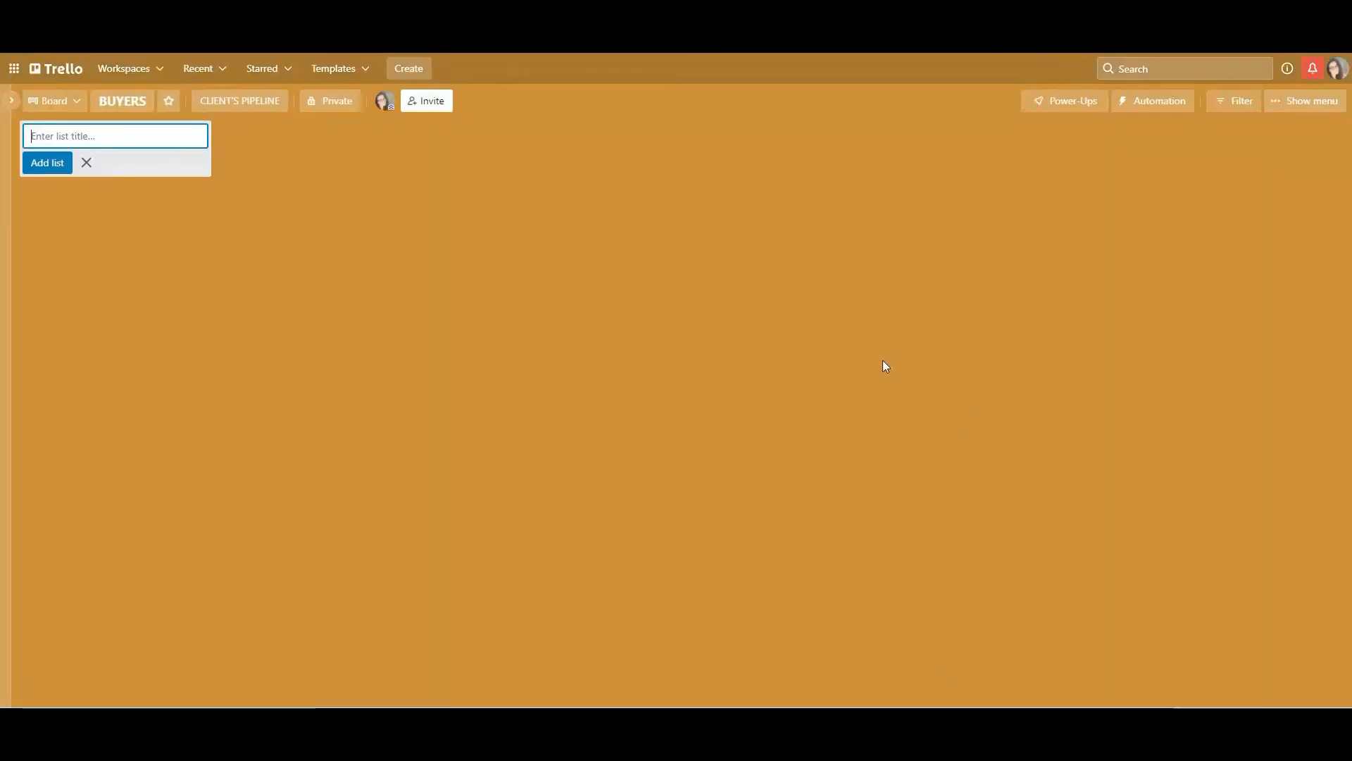
Create a second board in the CLIENT'S PIPELINE workspace titled SELLERS, with a green background and Private visibility
click(59, 78)
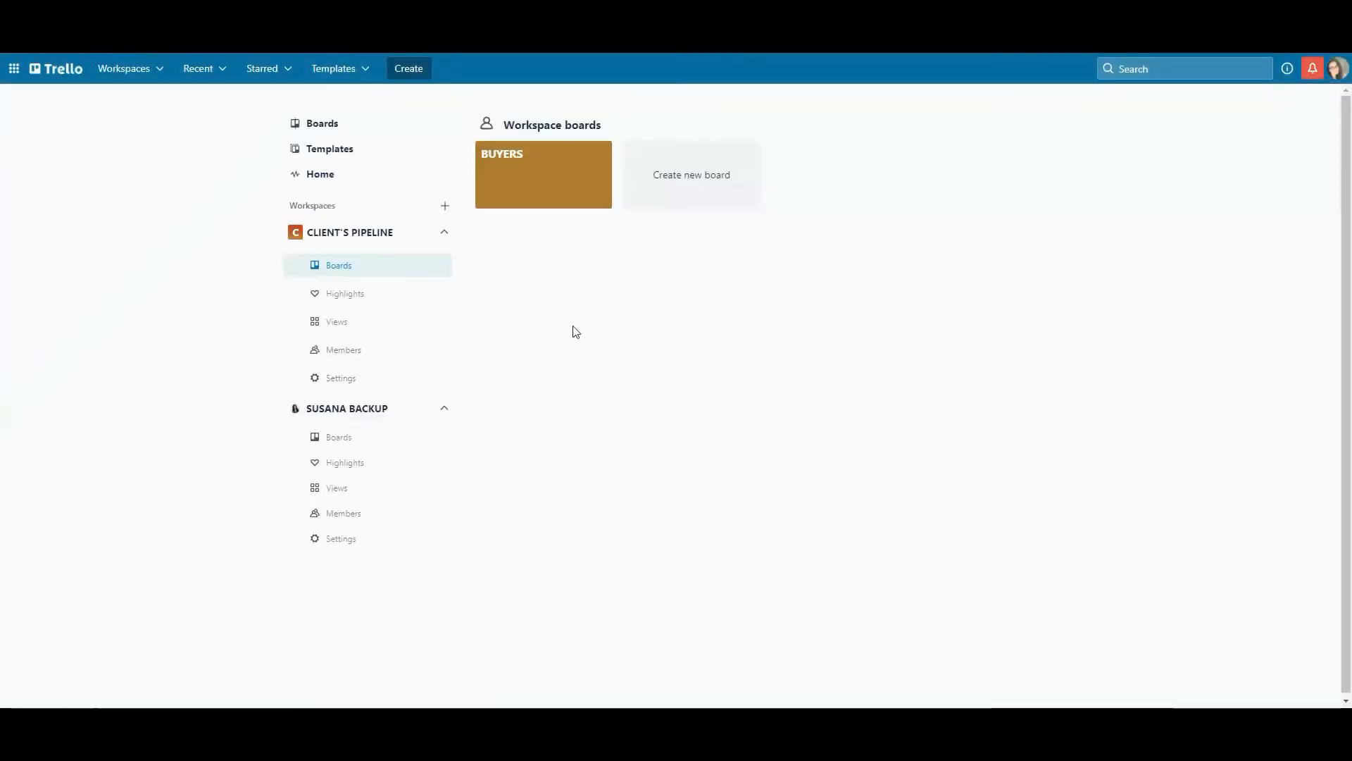
click(704, 171)
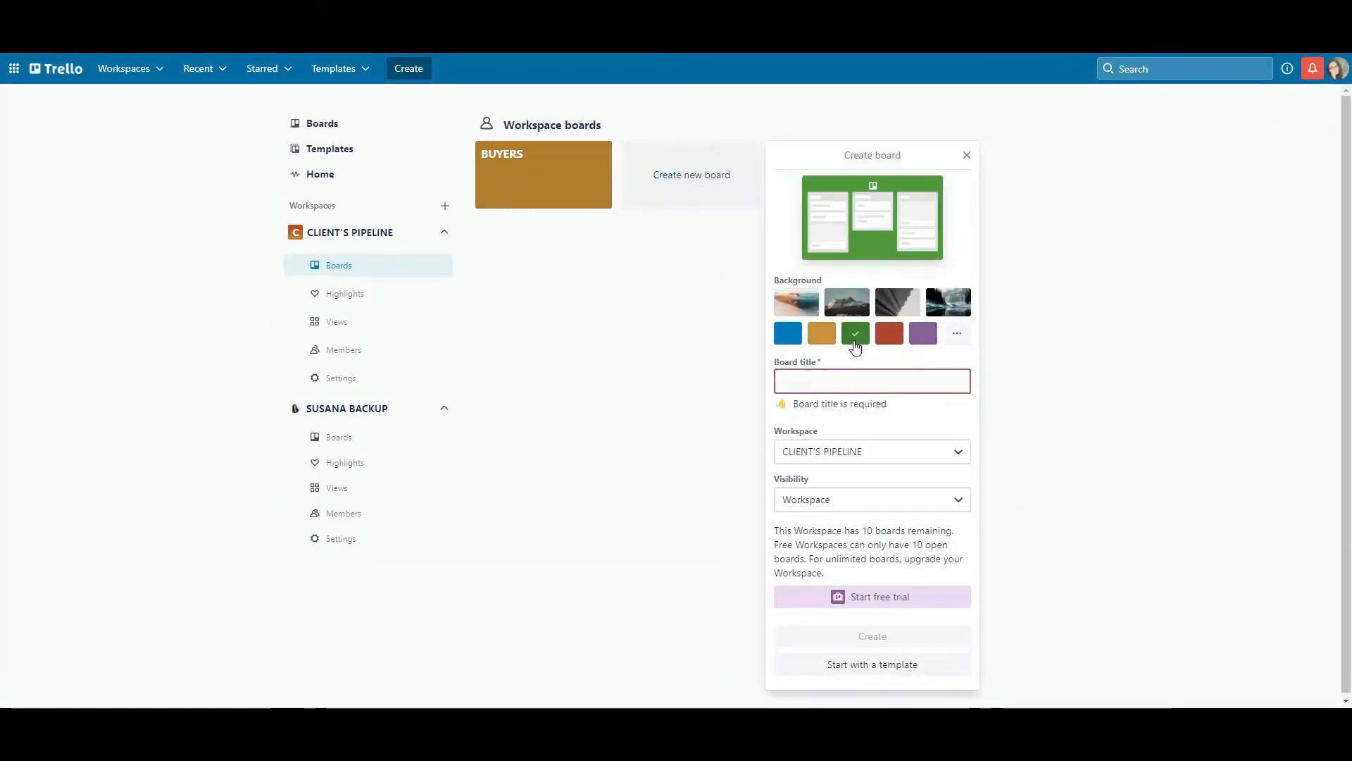
text(SELLERS)
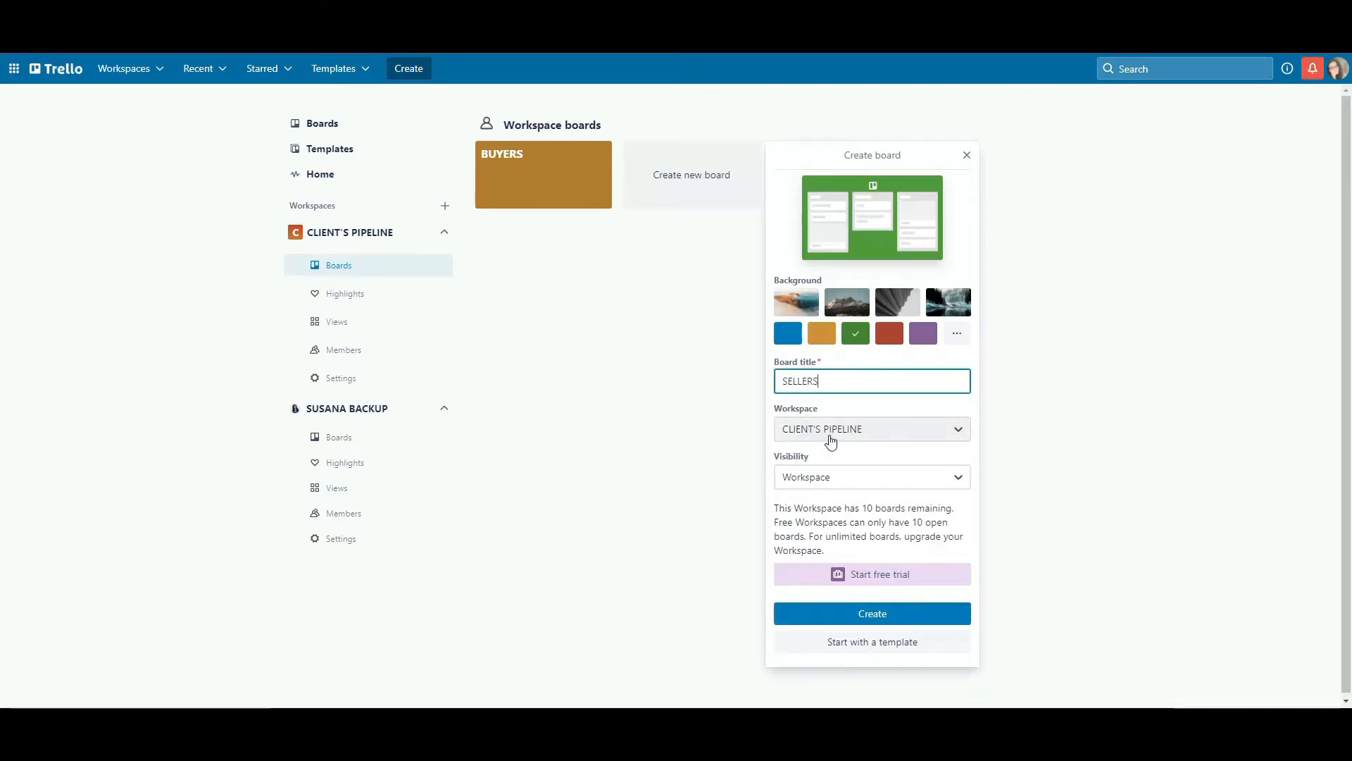
click(836, 476)
click(851, 520)
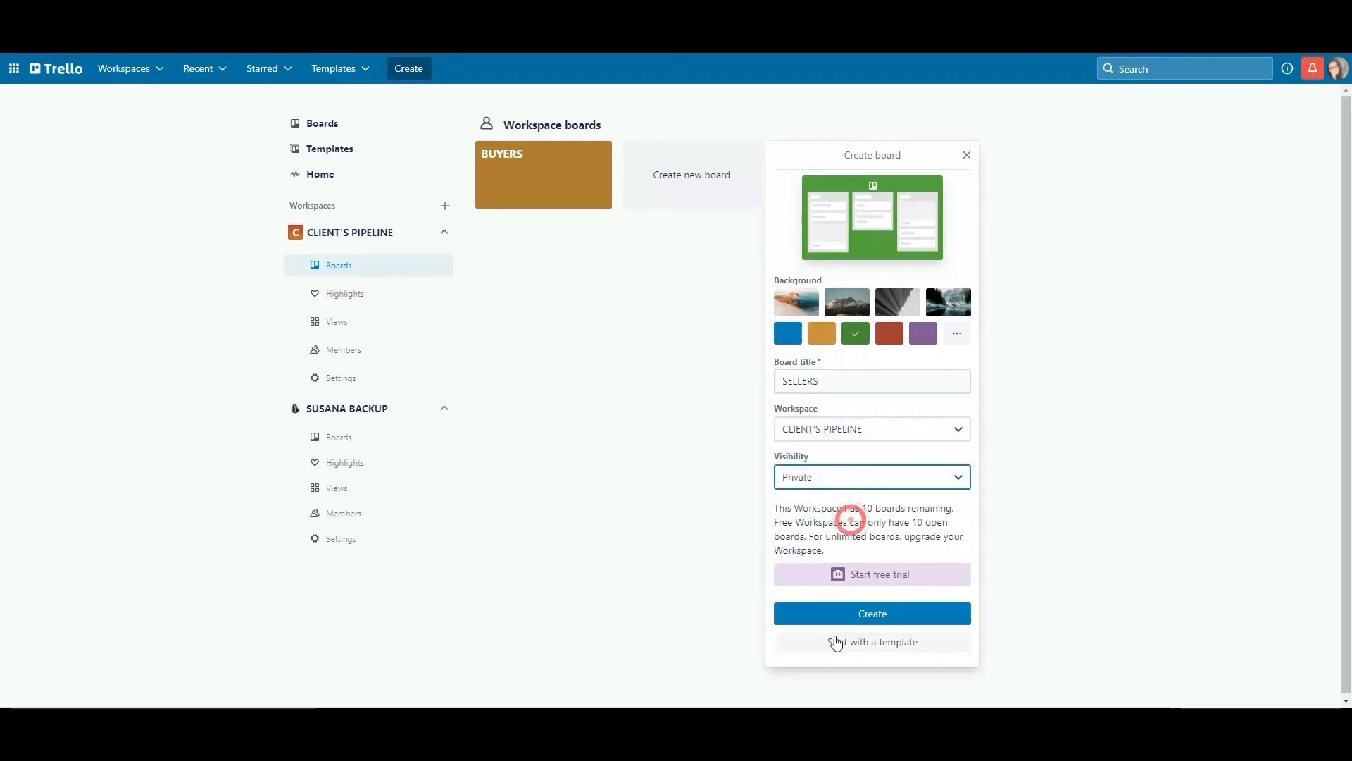
click(907, 612)
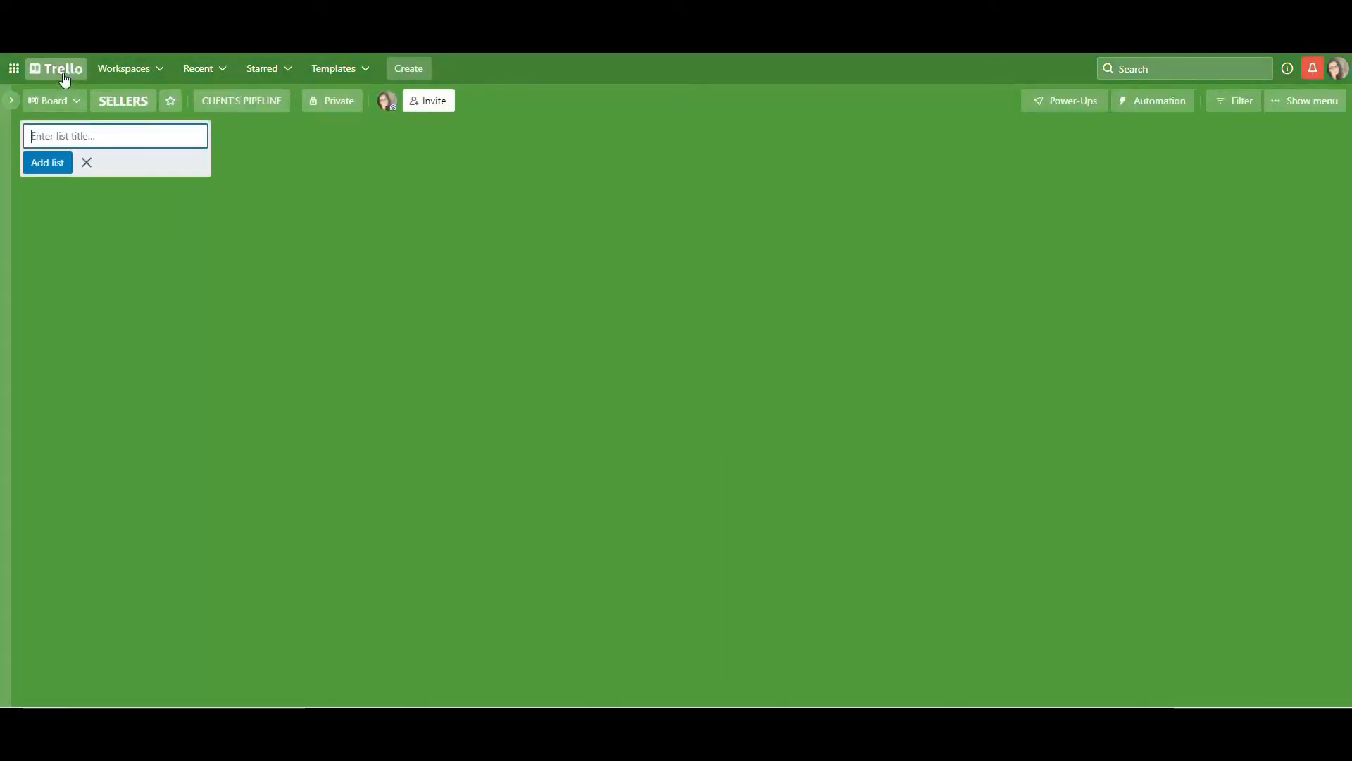
Open the SELLERS board from the workspace boards and title its first list PRE-CONTRACT
click(64, 76)
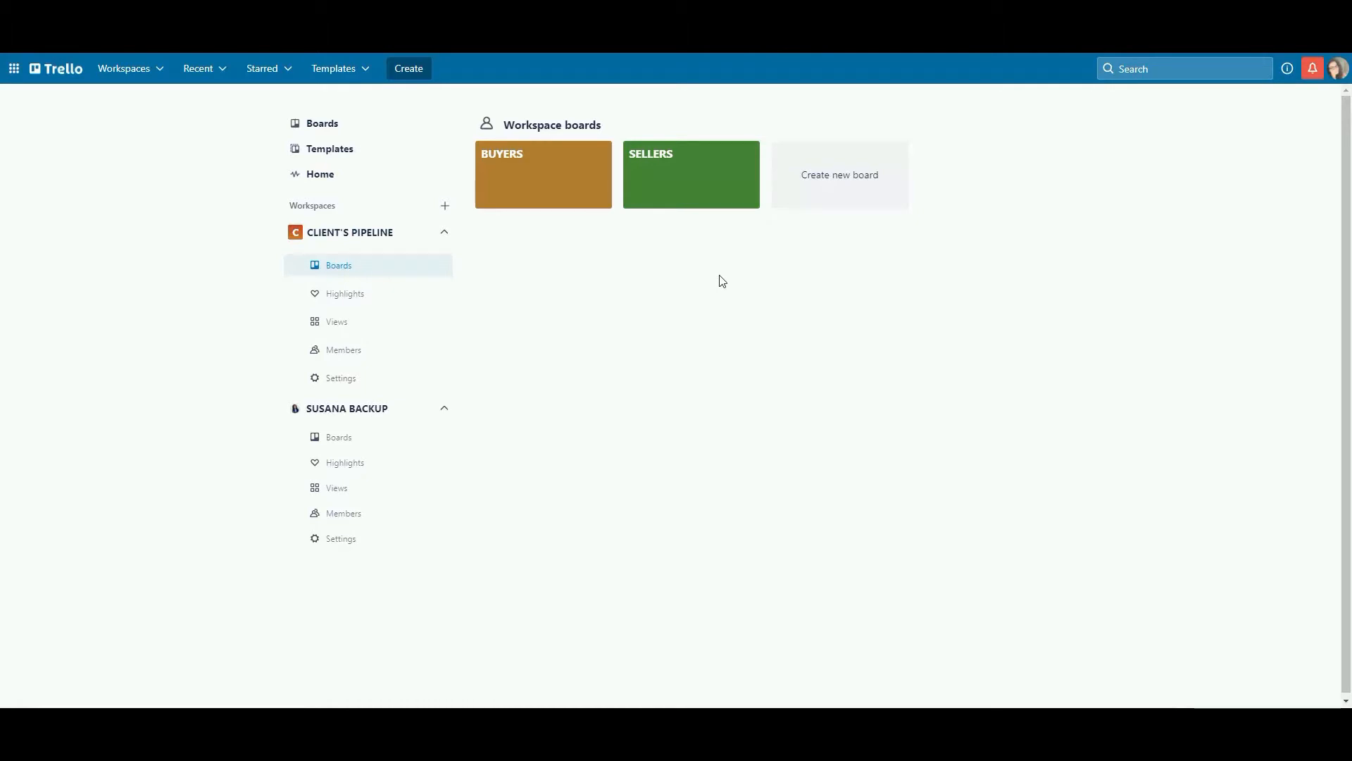
click(686, 185)
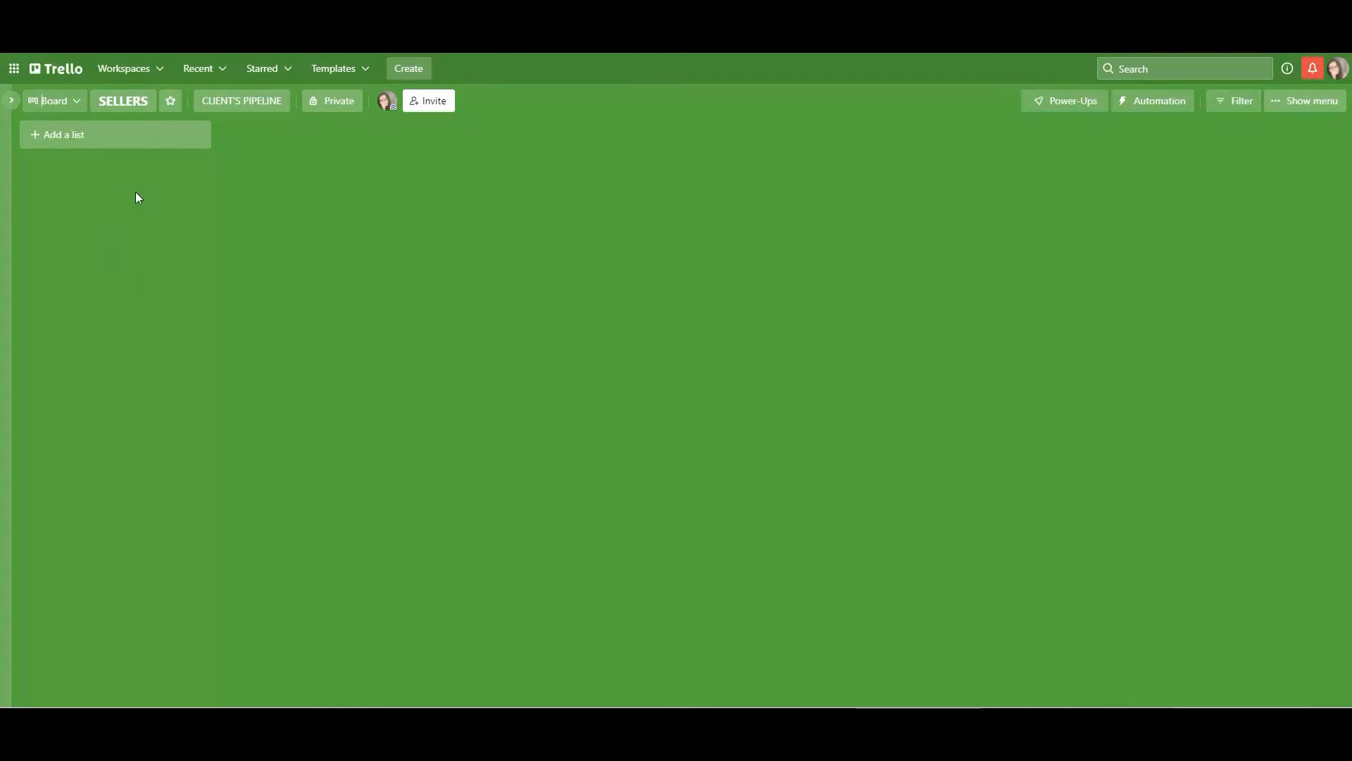
click(79, 134)
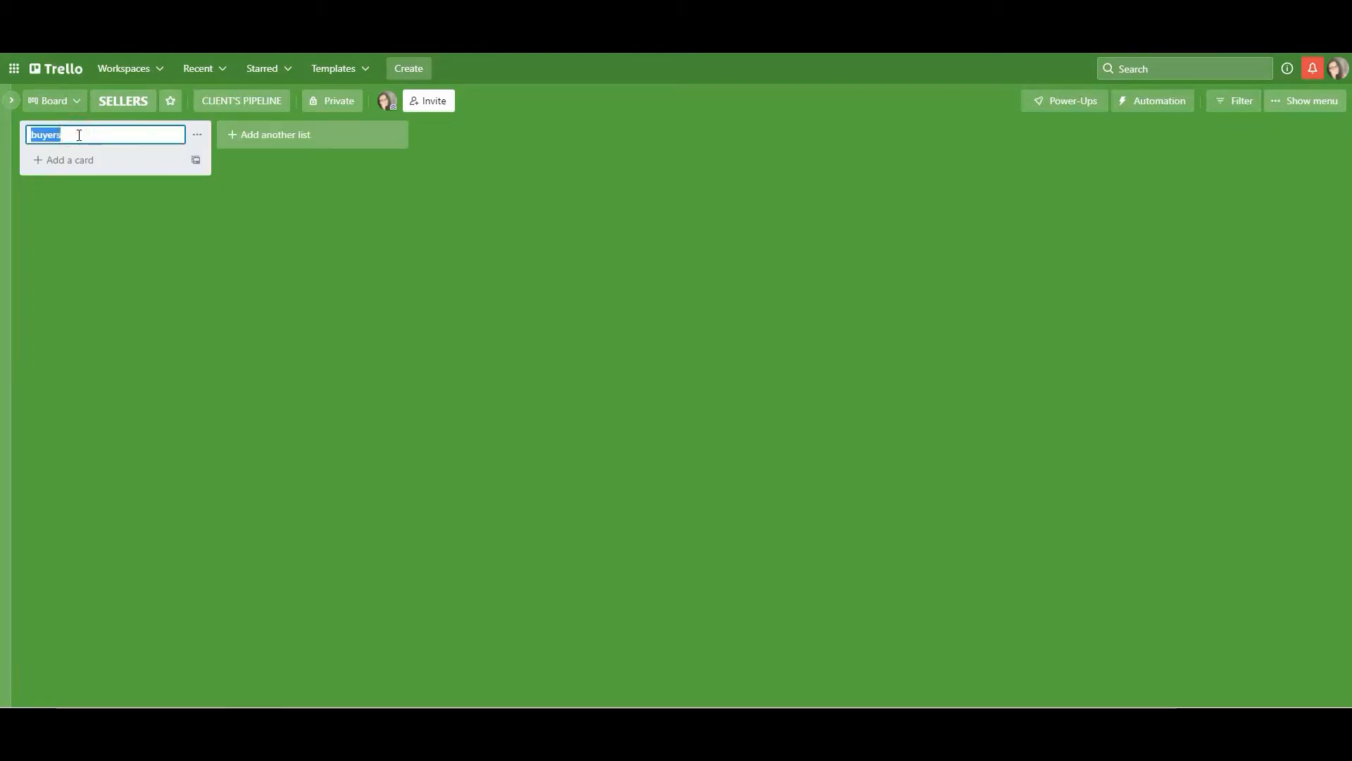
key(BackSpace)
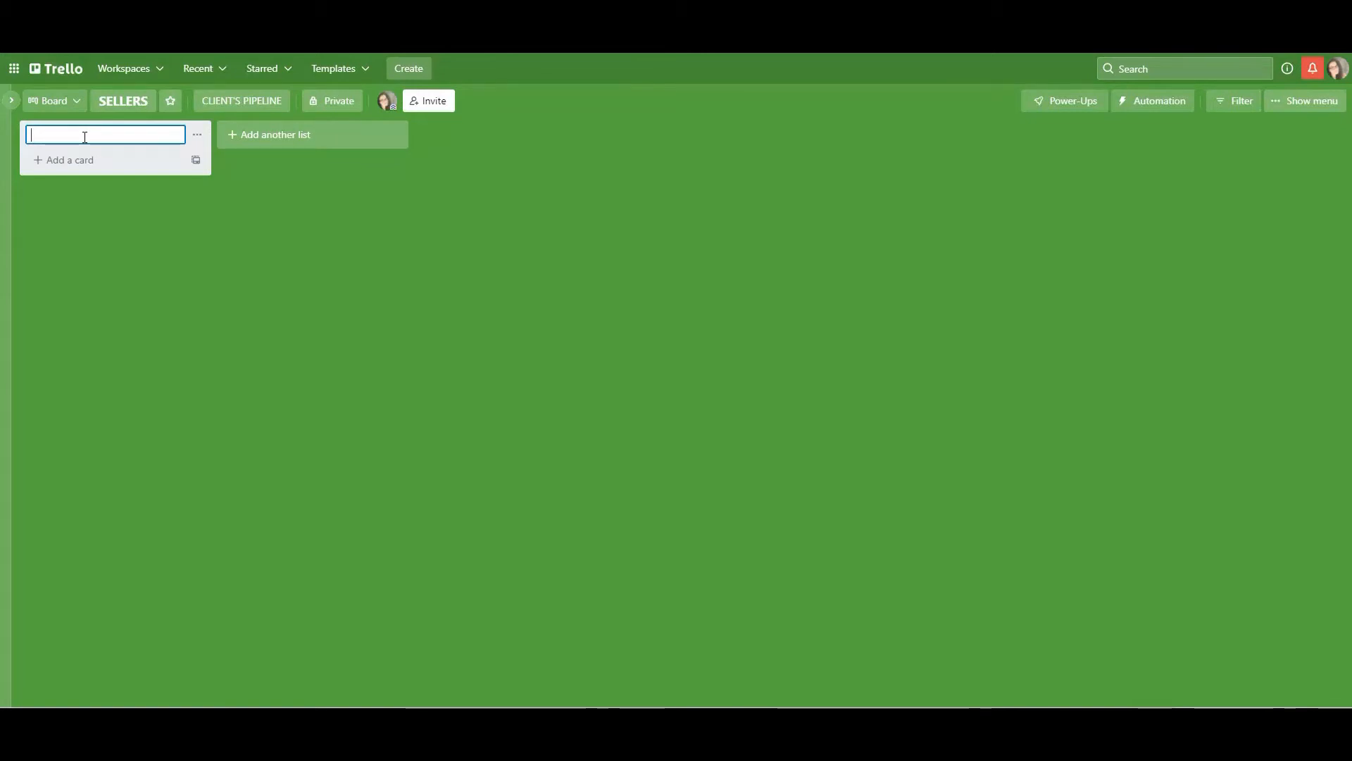
text(PRE-CONTRACT)
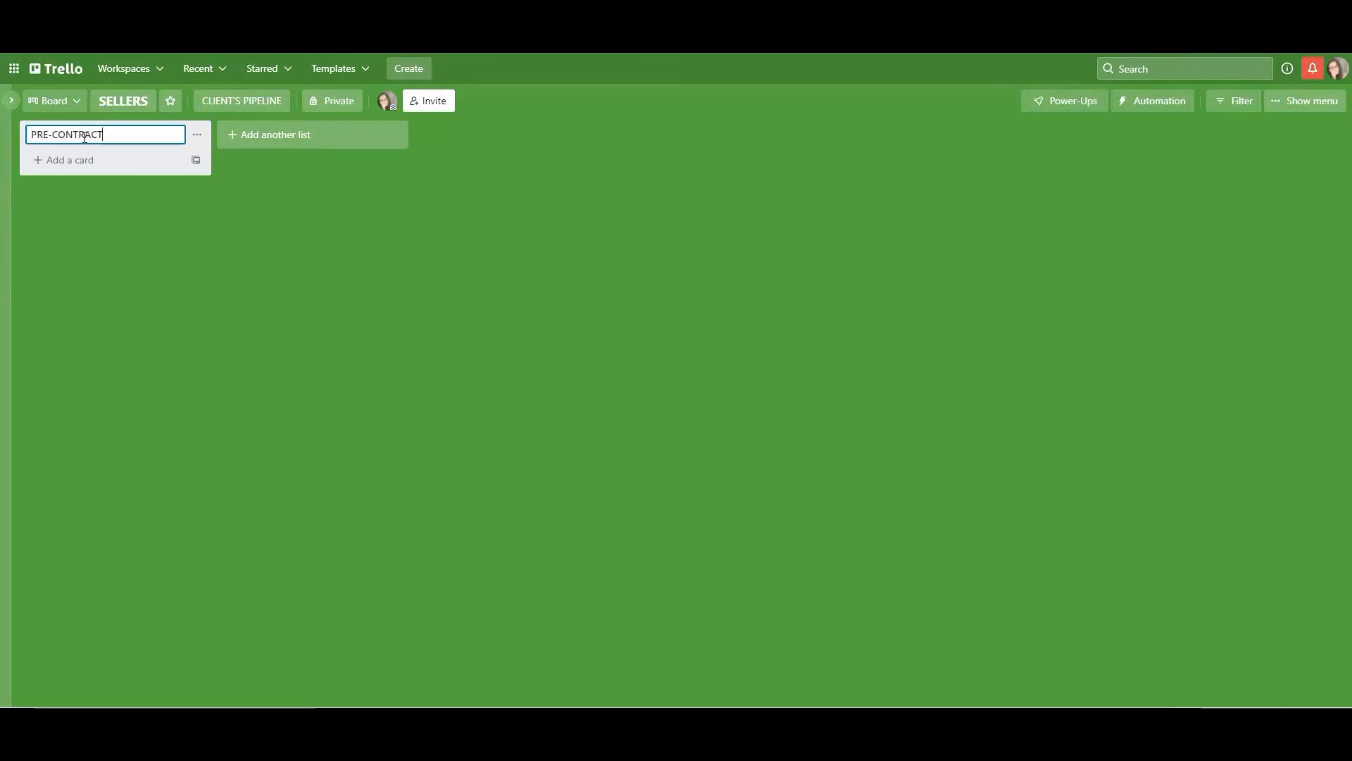
Add three more lists to the SELLERS board: POST-CONTRACT, POST-CLOSING and 1 MONTH POST CLOSING
click(291, 134)
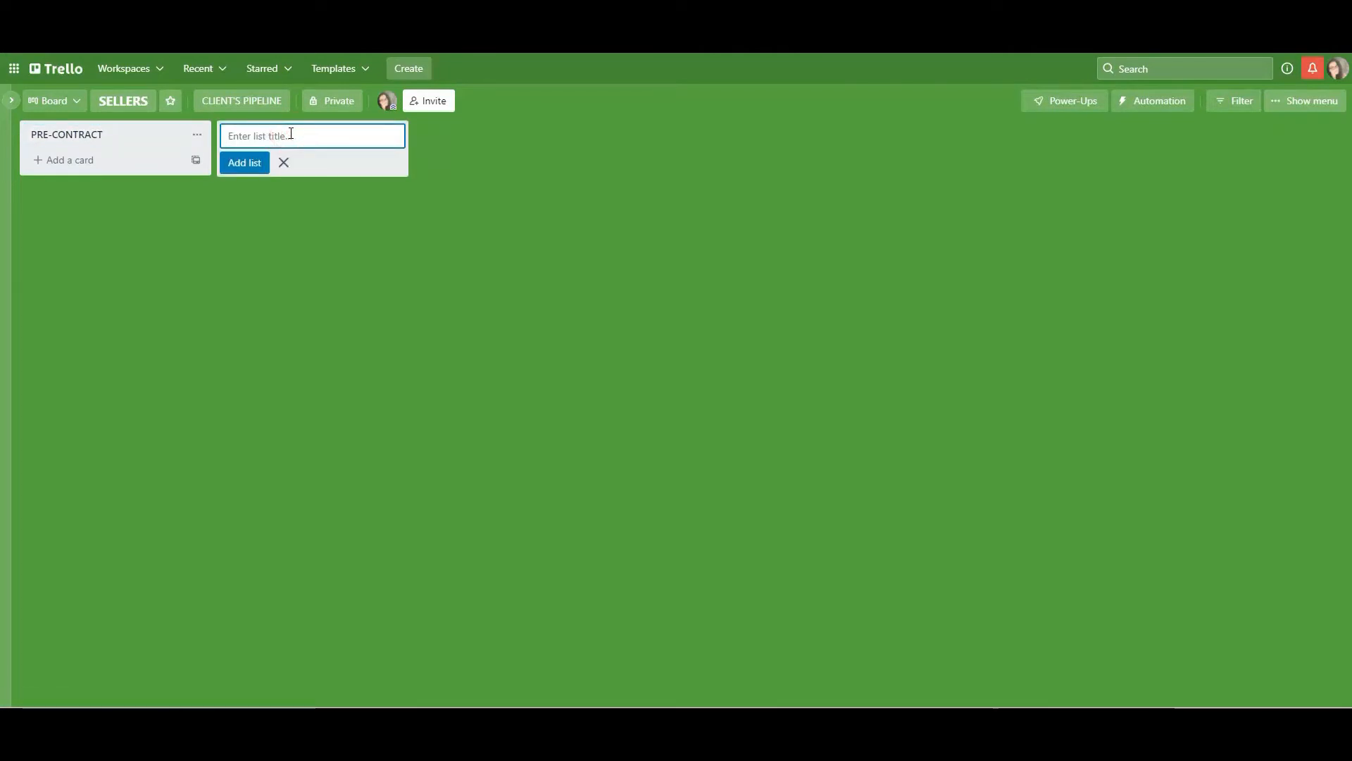
text(POST-CONTRACT)
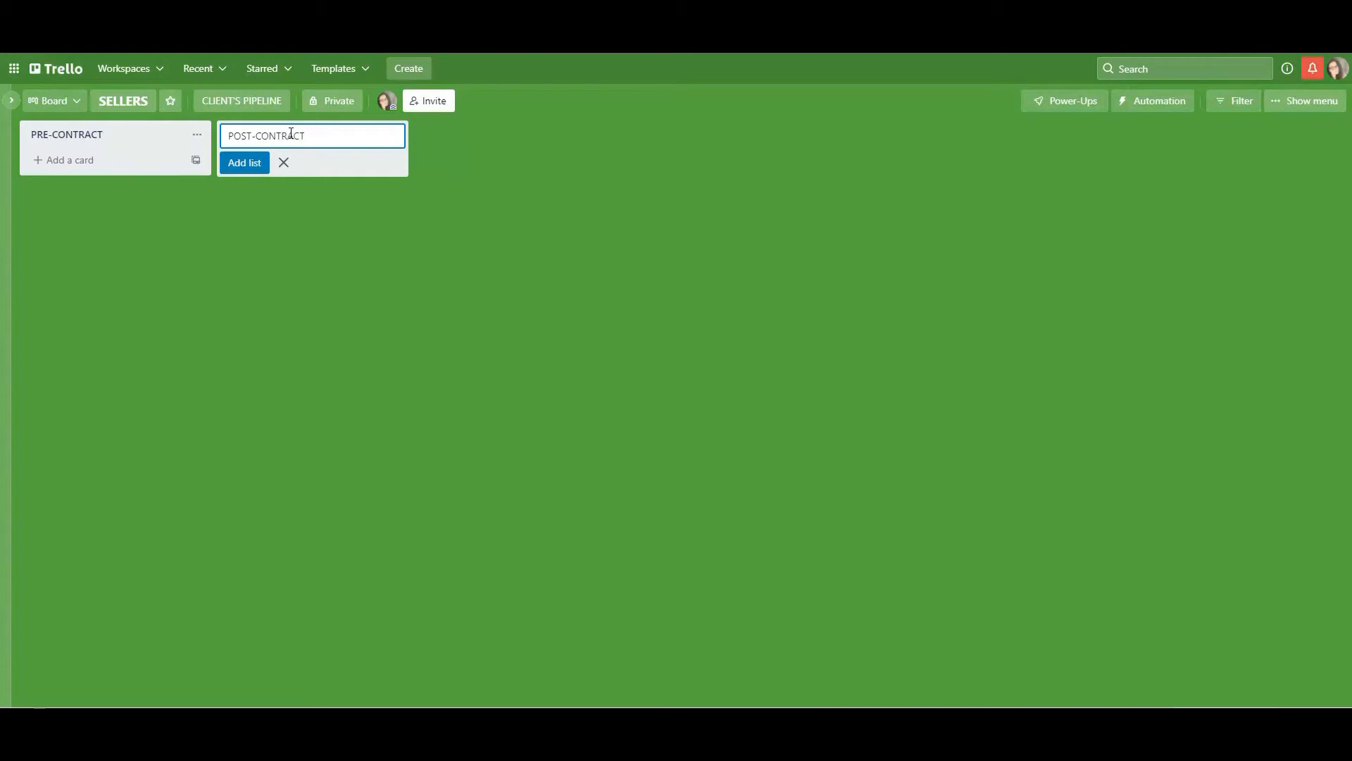
click(255, 163)
text(POST-CLOSING)
click(452, 163)
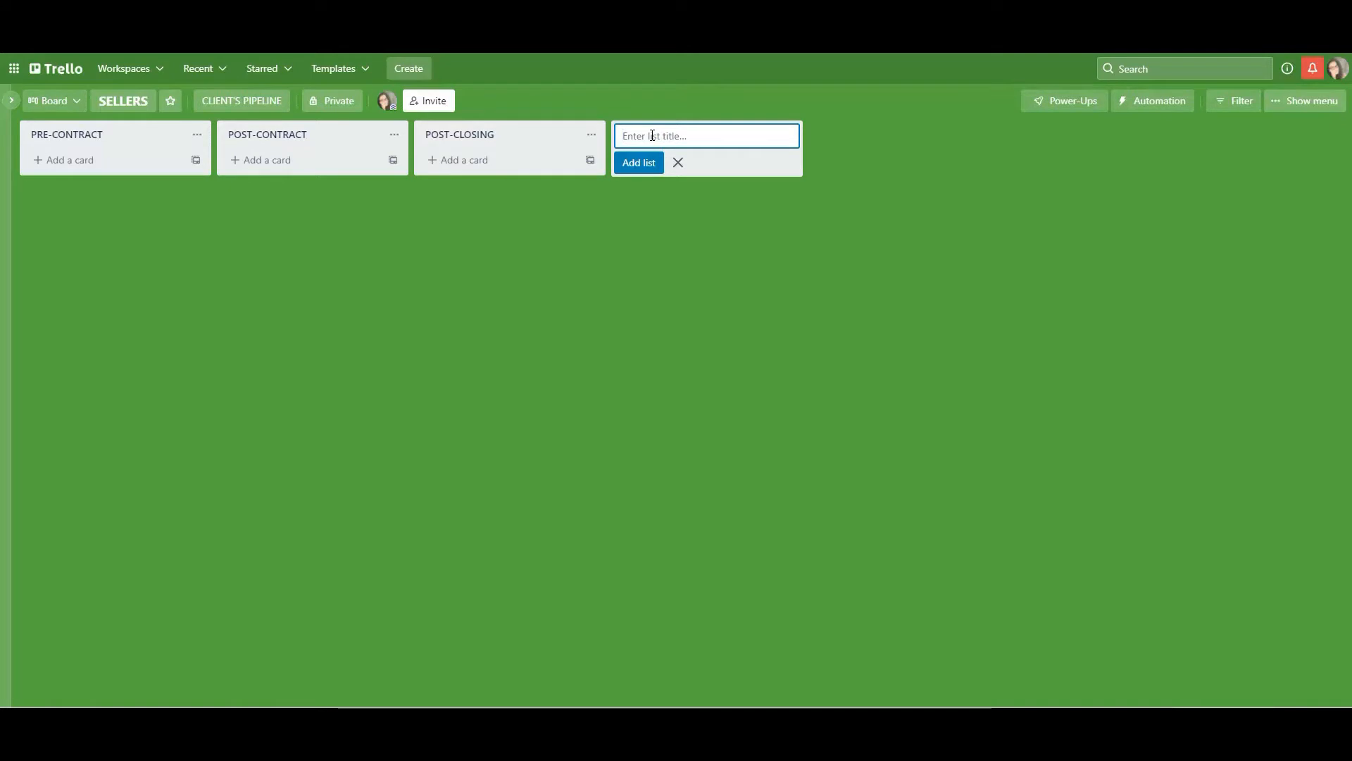
text(1 MONTH POST CLOSING)
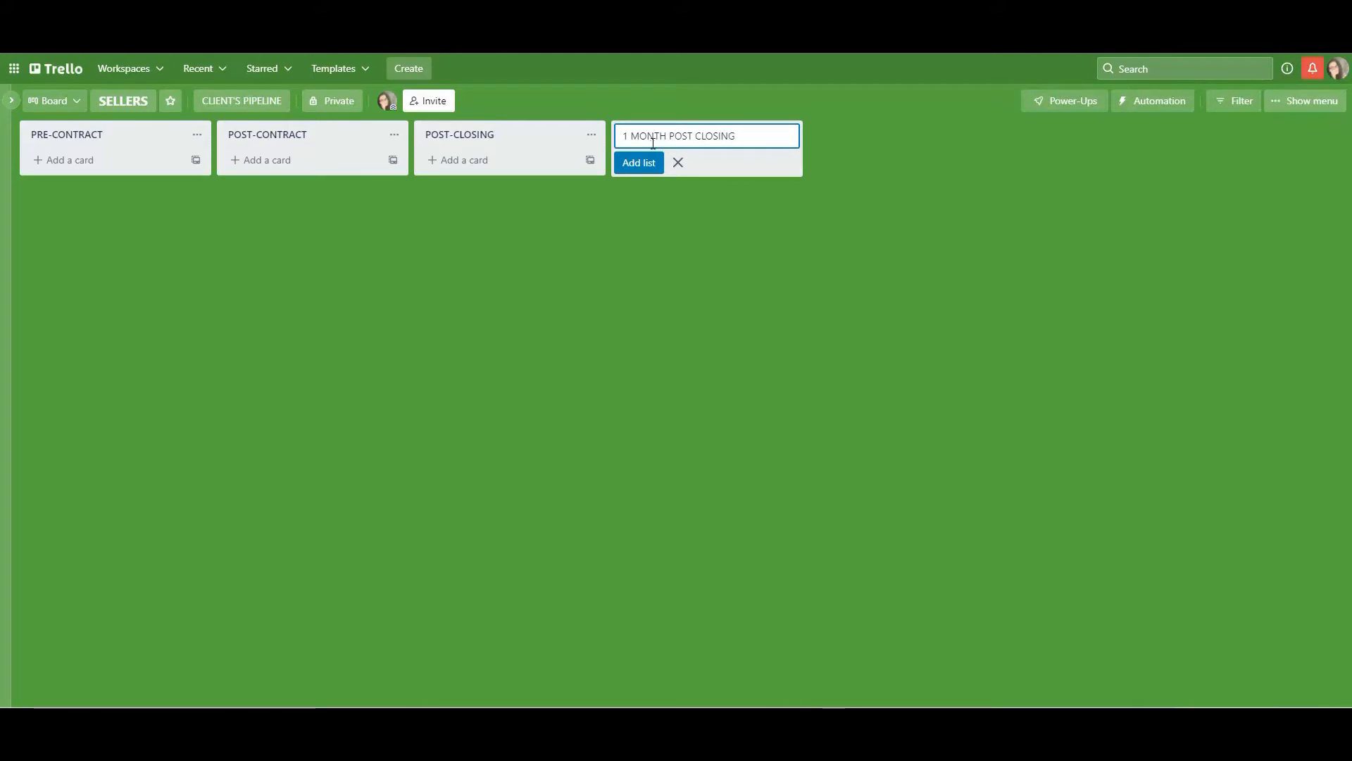
click(638, 164)
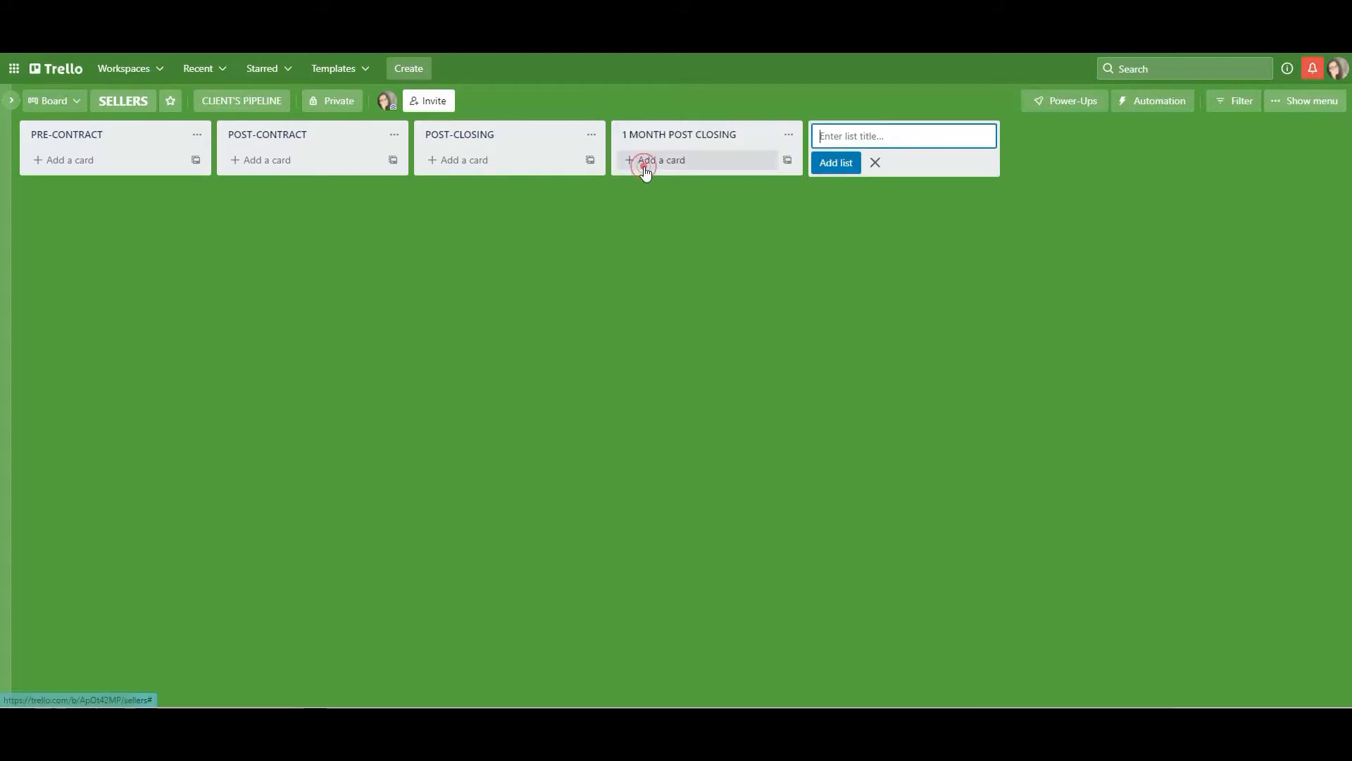
click(874, 163)
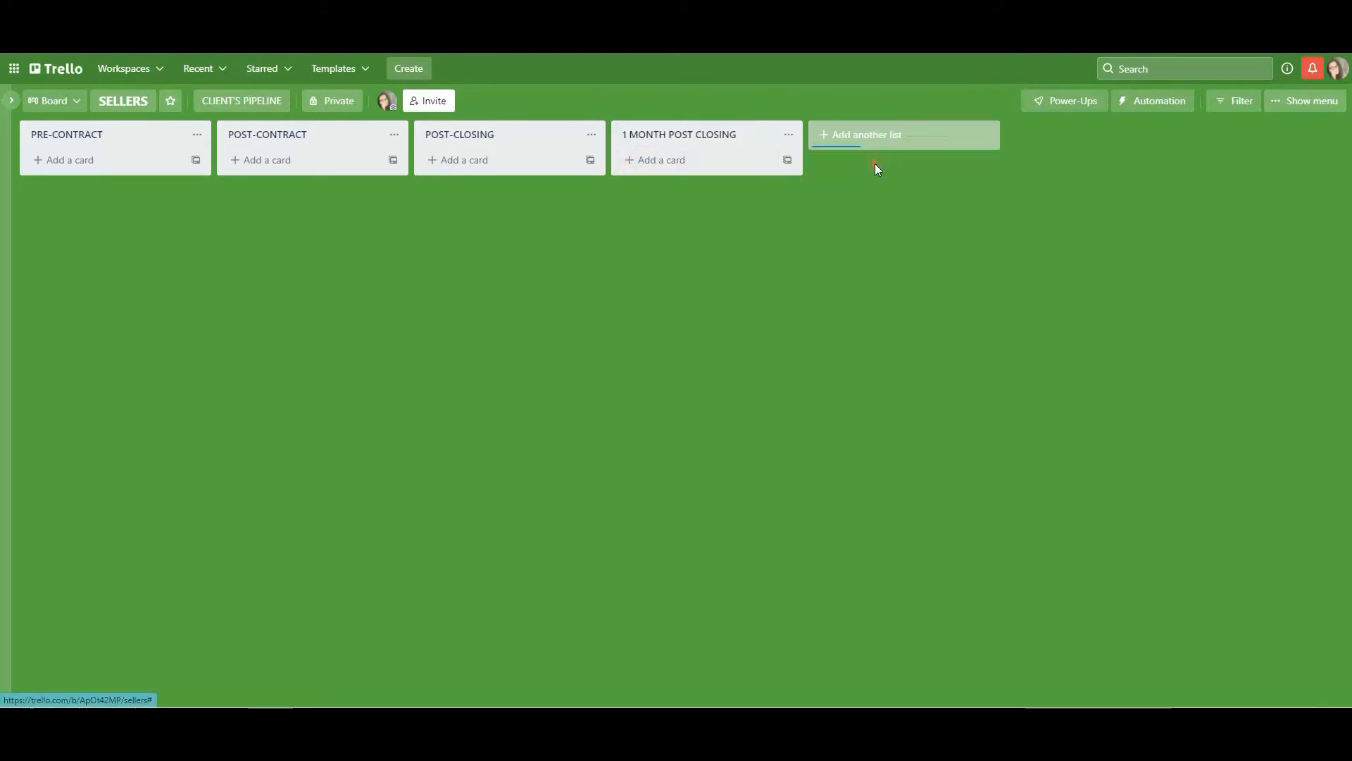
click(847, 138)
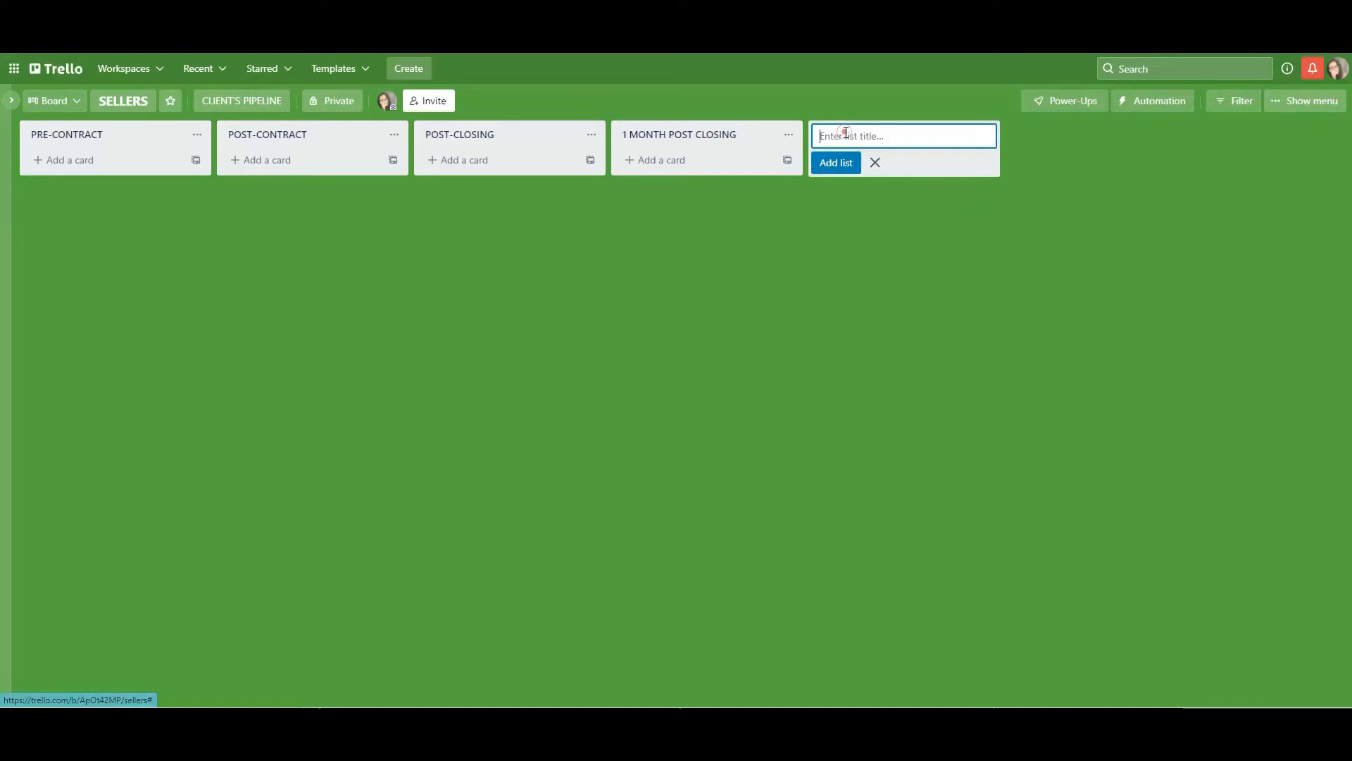
click(874, 163)
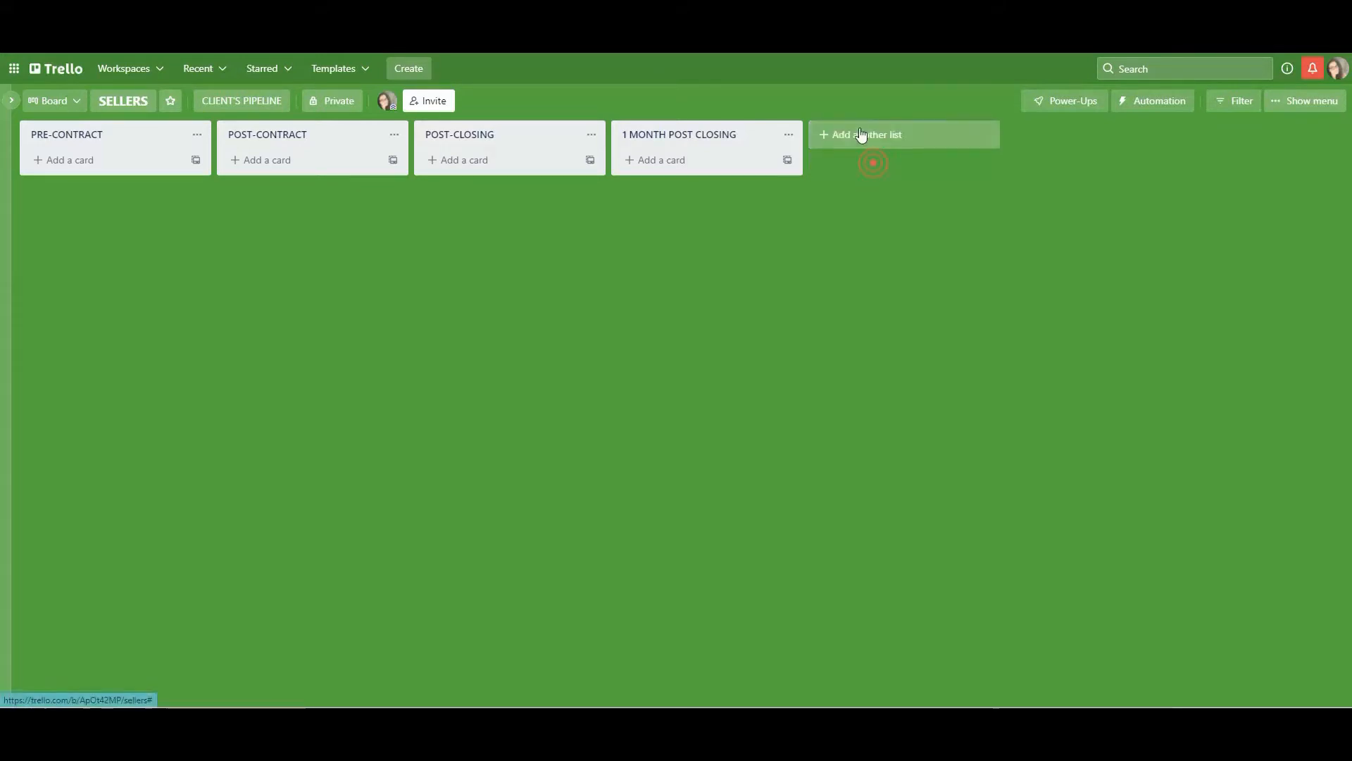
click(945, 196)
Add two cards to the PRE-CONTRACT list, each titled with a property's street address
click(105, 167)
click(104, 163)
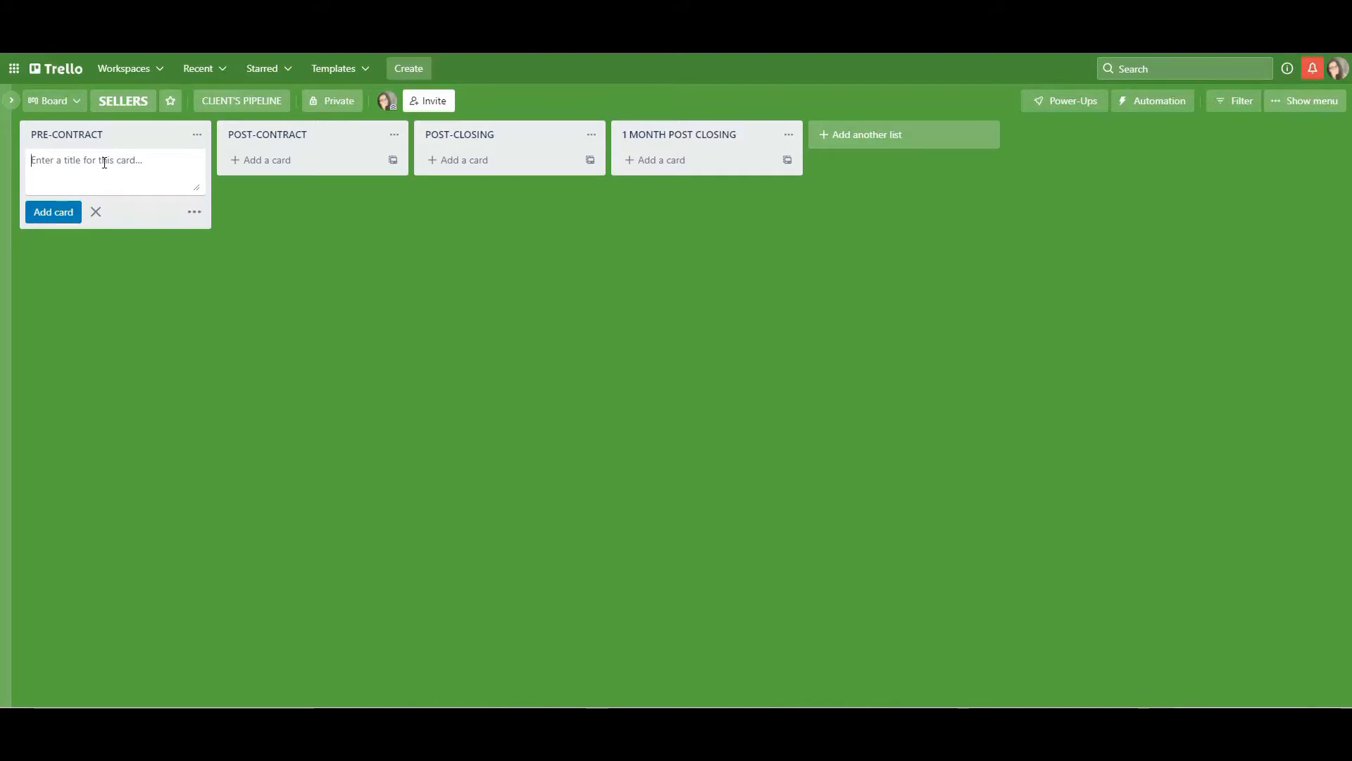
text(123 Ma)
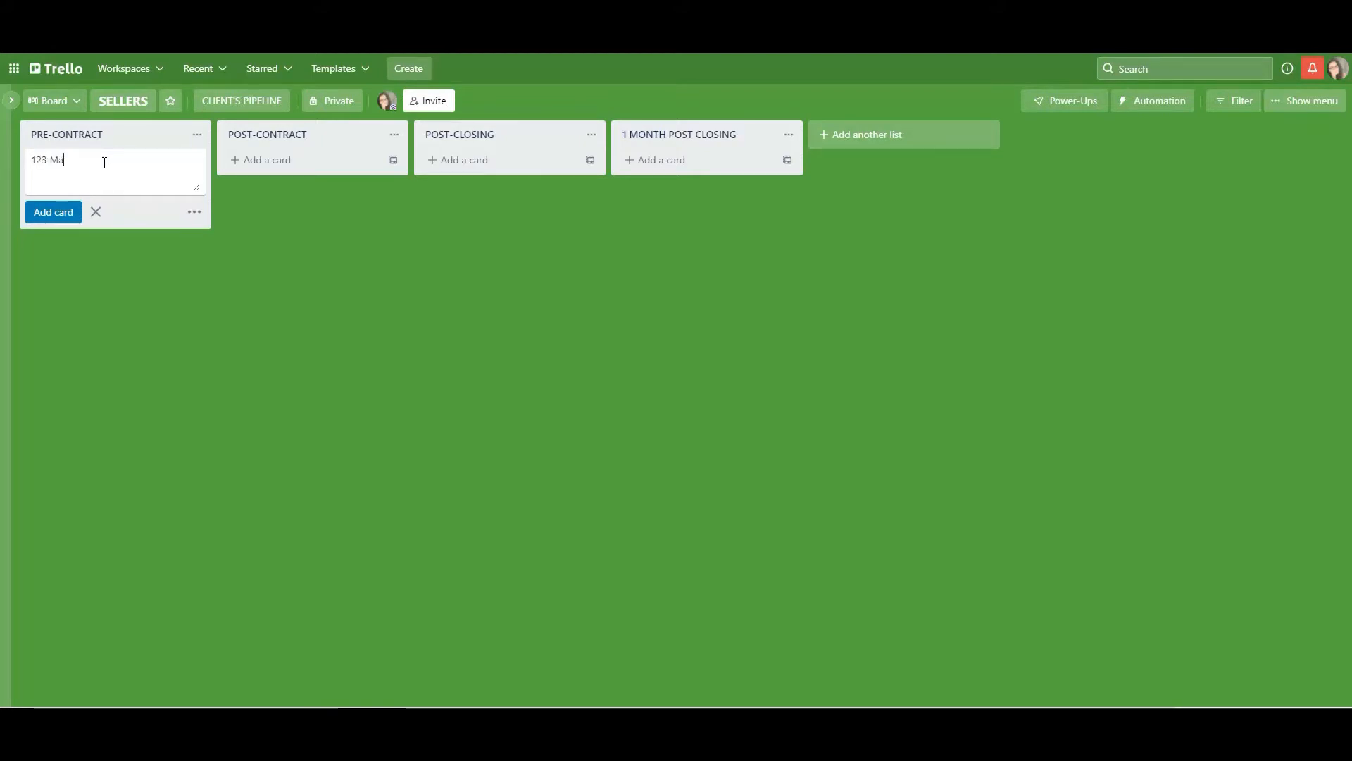
text(in St)
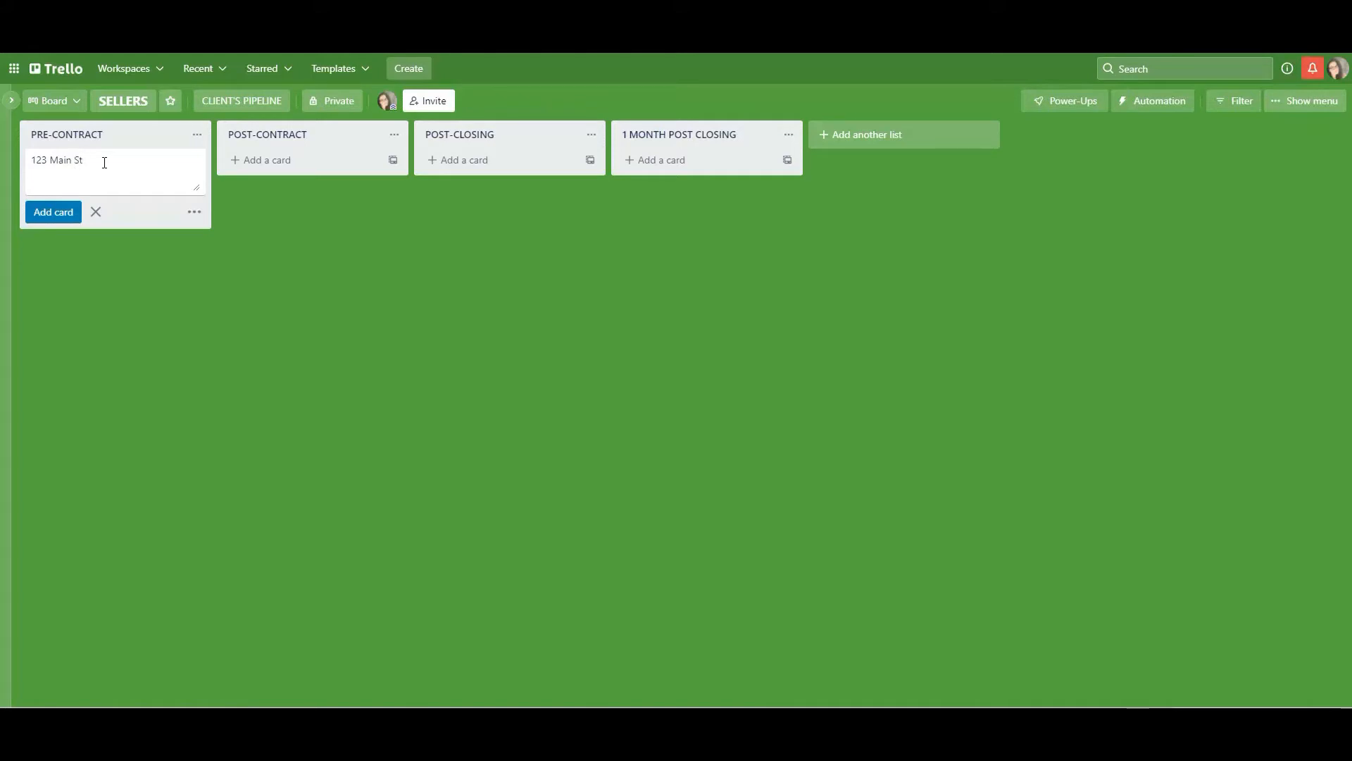
click(62, 210)
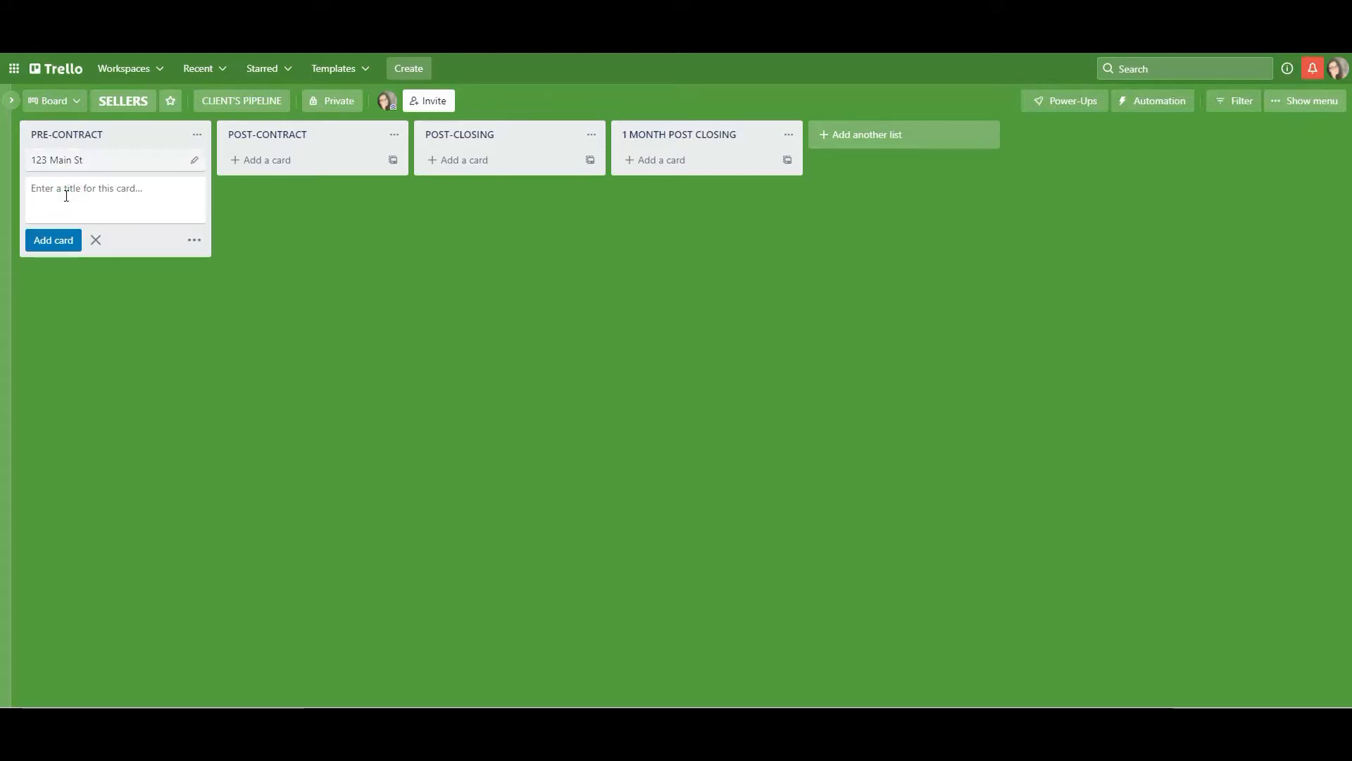
text(245 Main adddress)
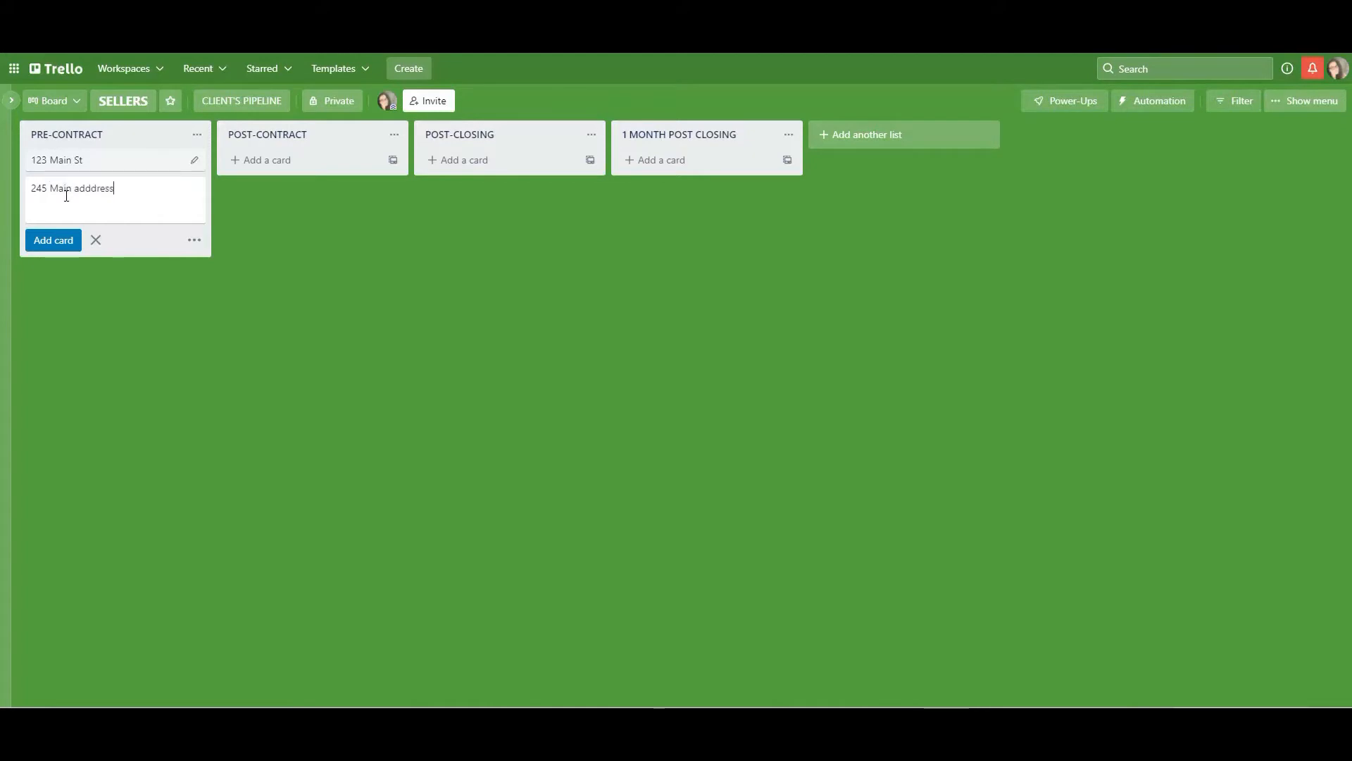
click(57, 239)
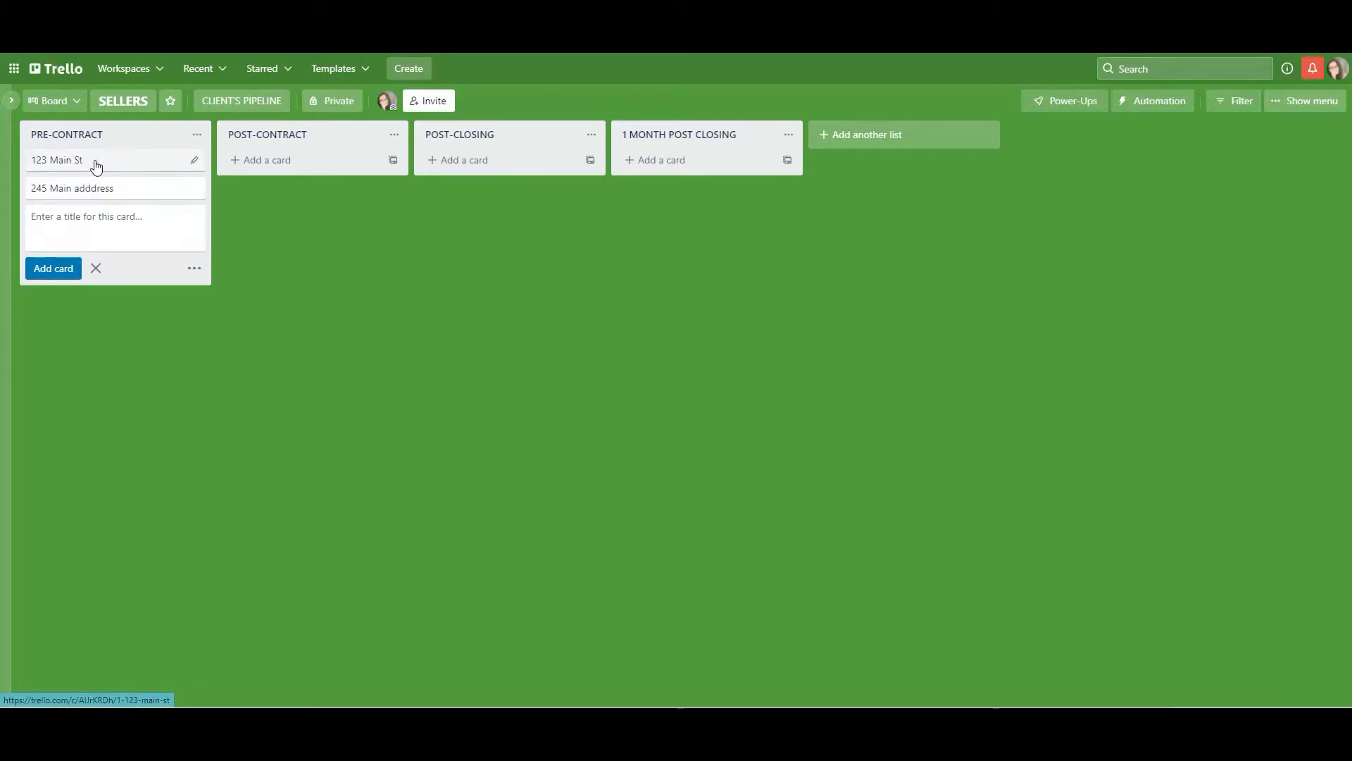
Open the first card in the PRE-CONTRACT list and save its green label with the name "reason 1"
key(Escape)
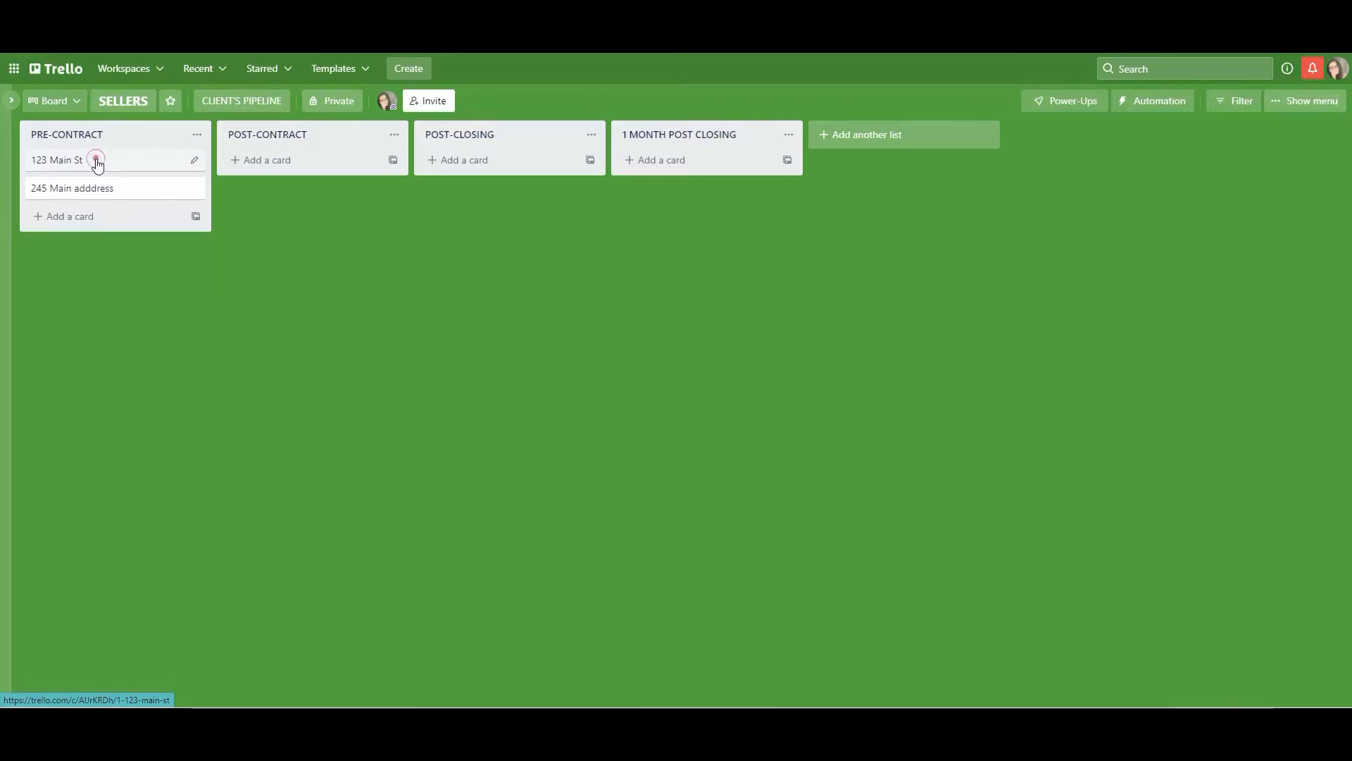
click(97, 162)
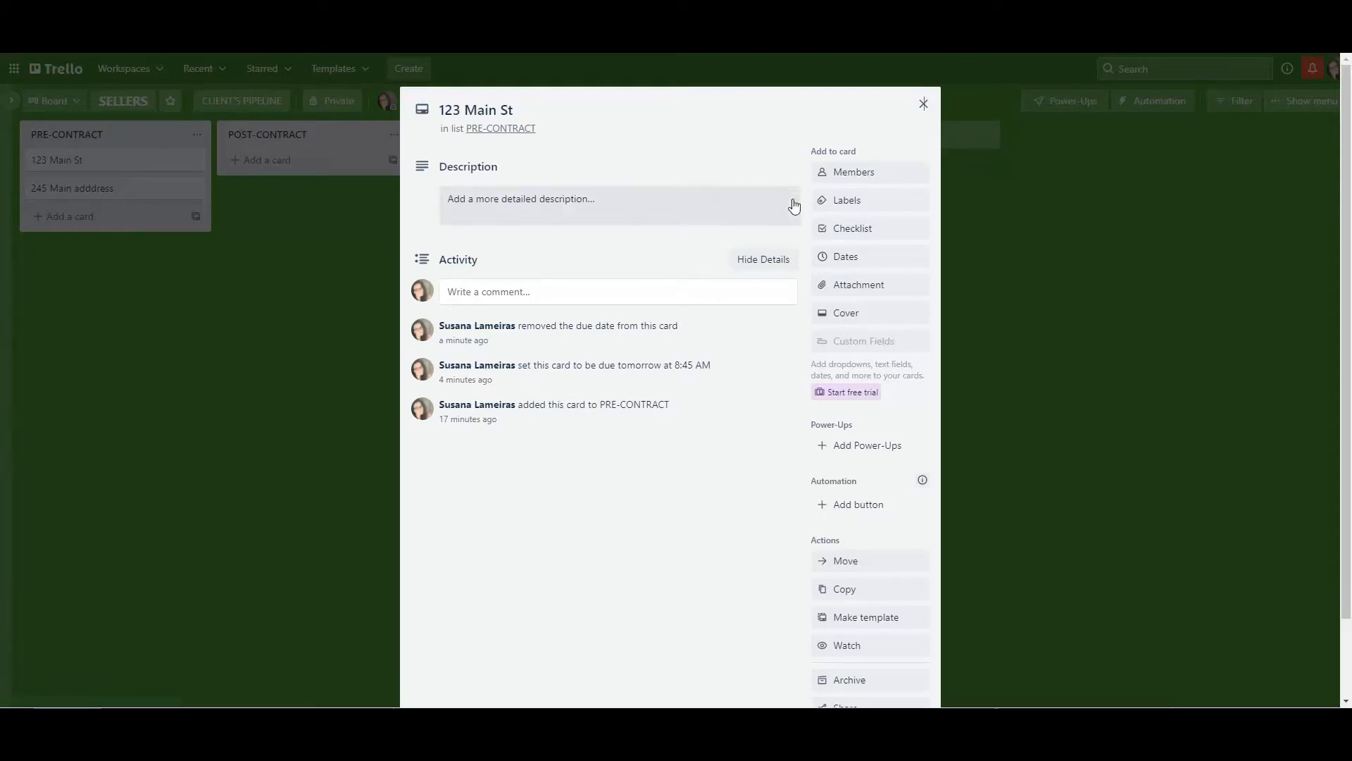
click(854, 205)
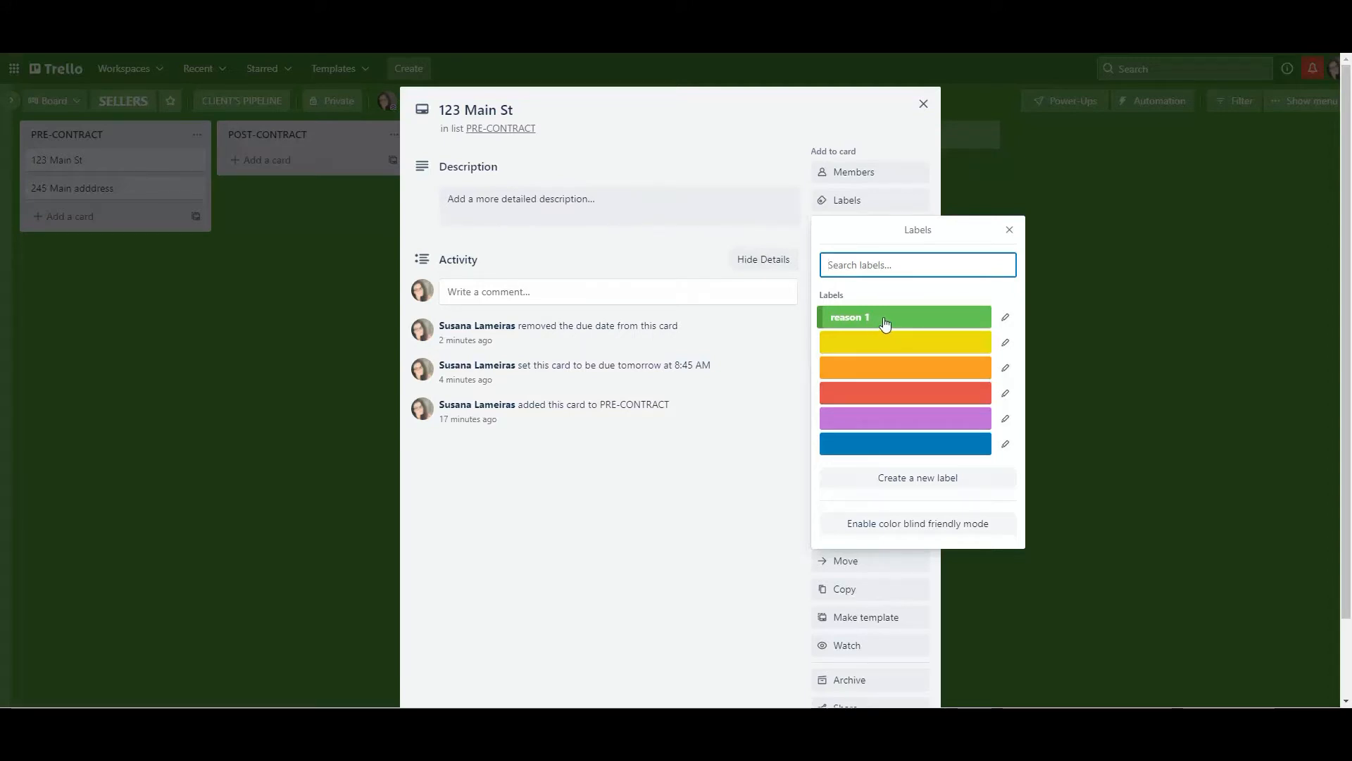
click(1011, 319)
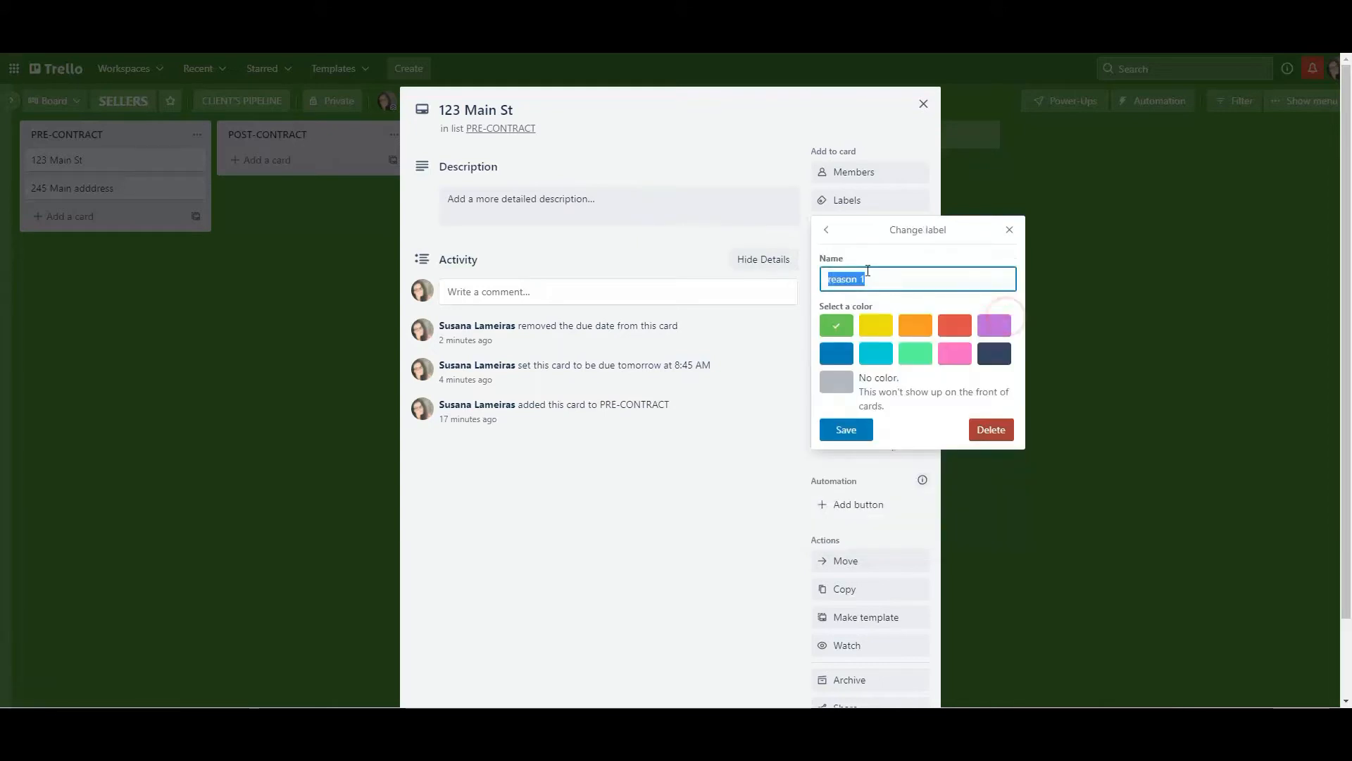
click(869, 276)
key(BackSpace)
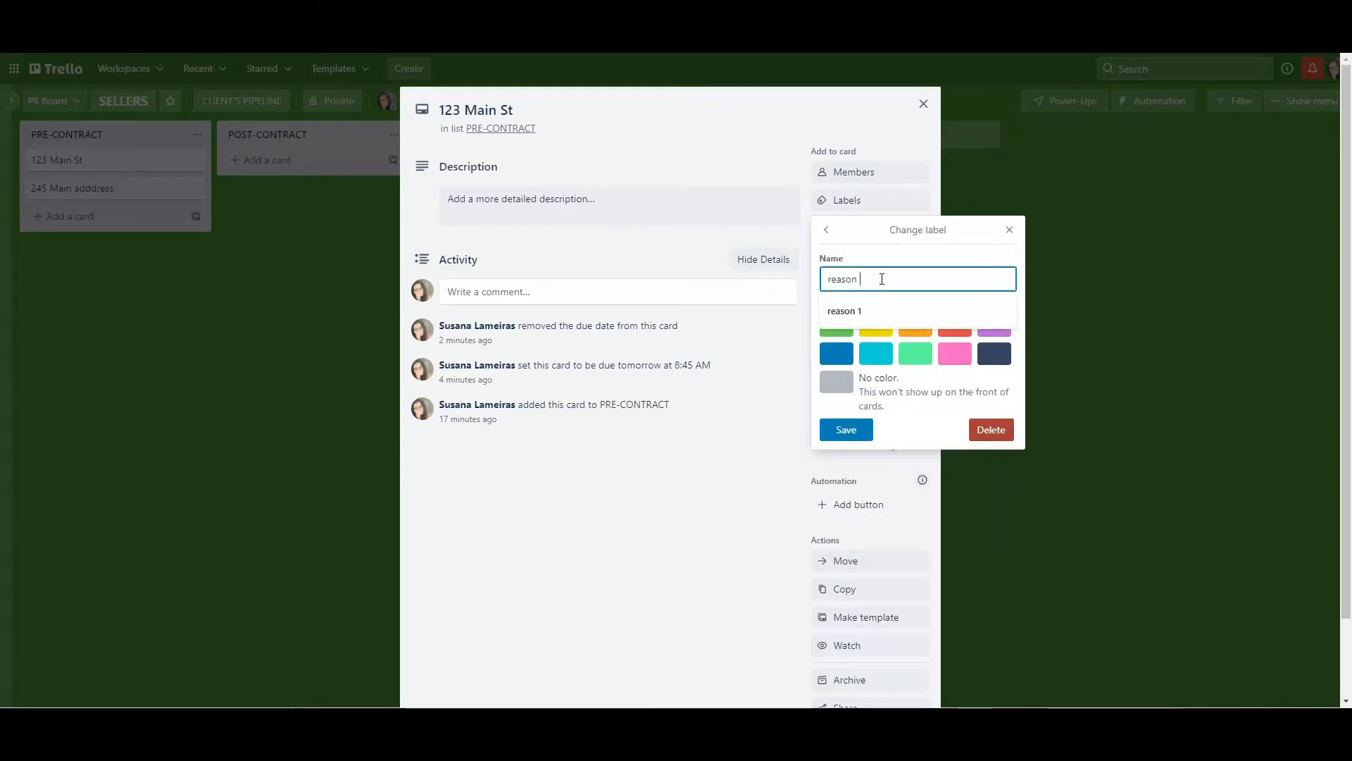
text(1)
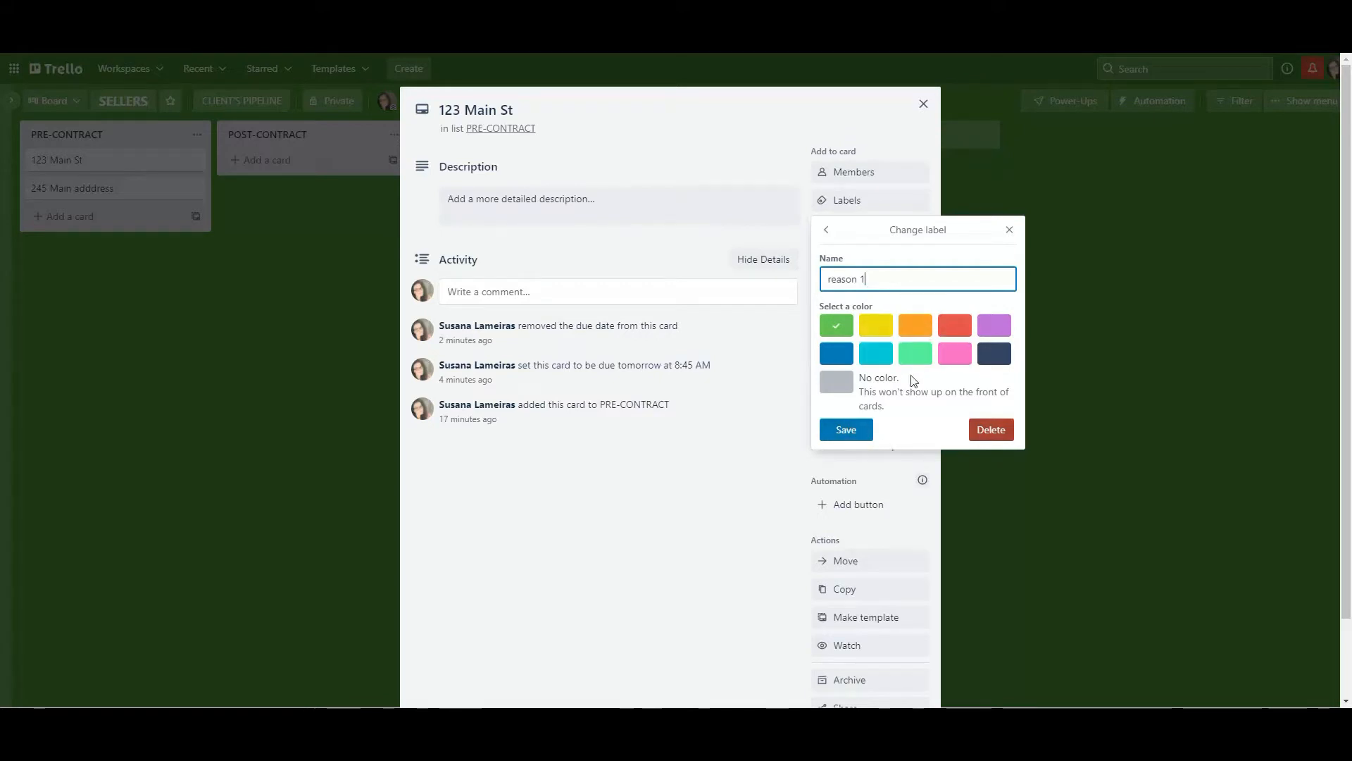
click(855, 430)
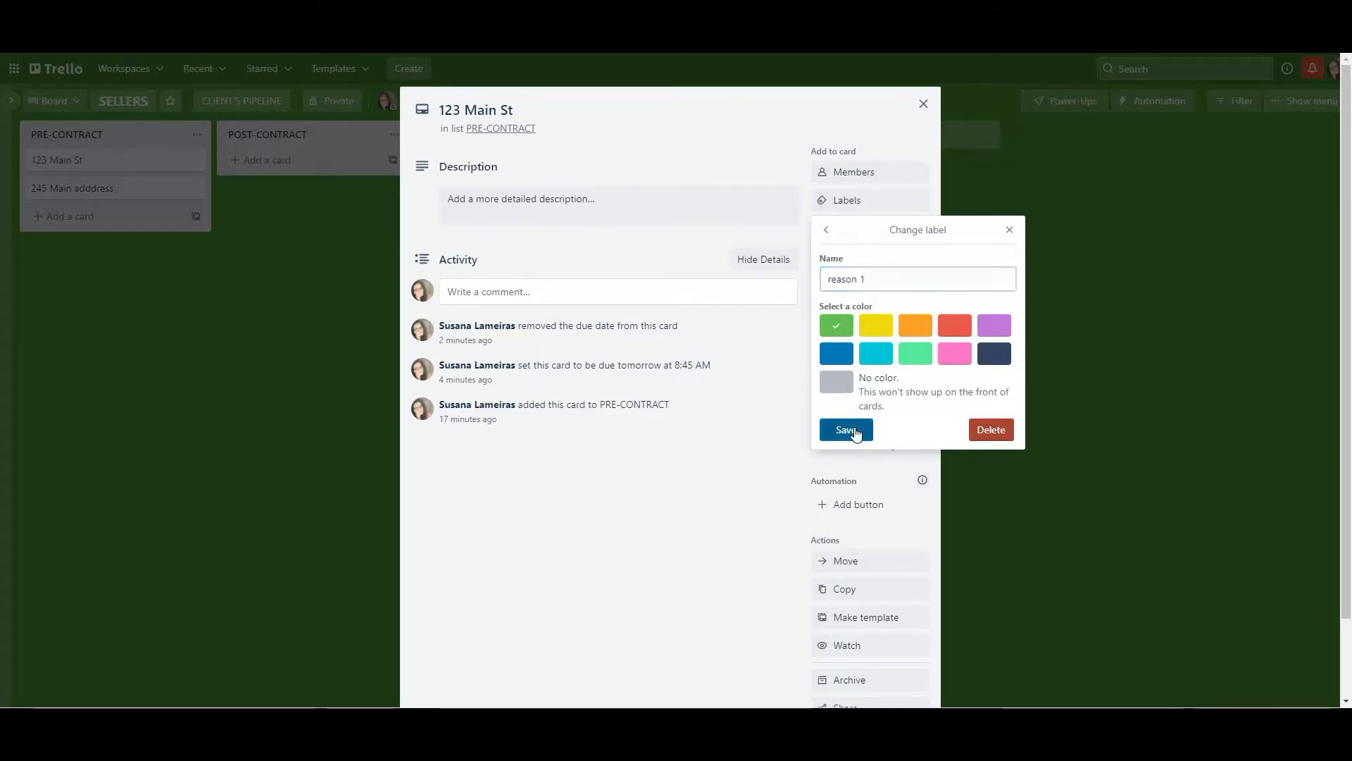
click(753, 503)
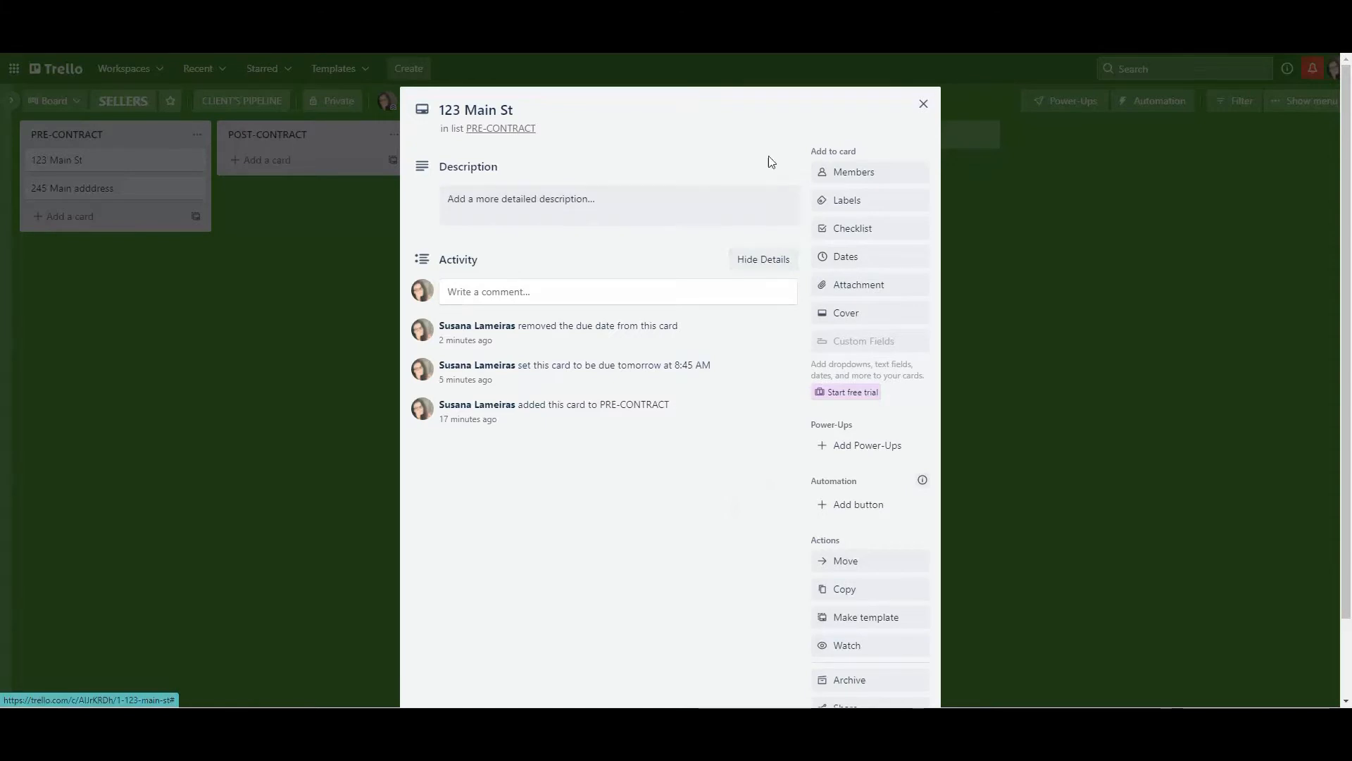
Apply the green "reason 1" label to the first PRE-CONTRACT card and return to the board
click(862, 203)
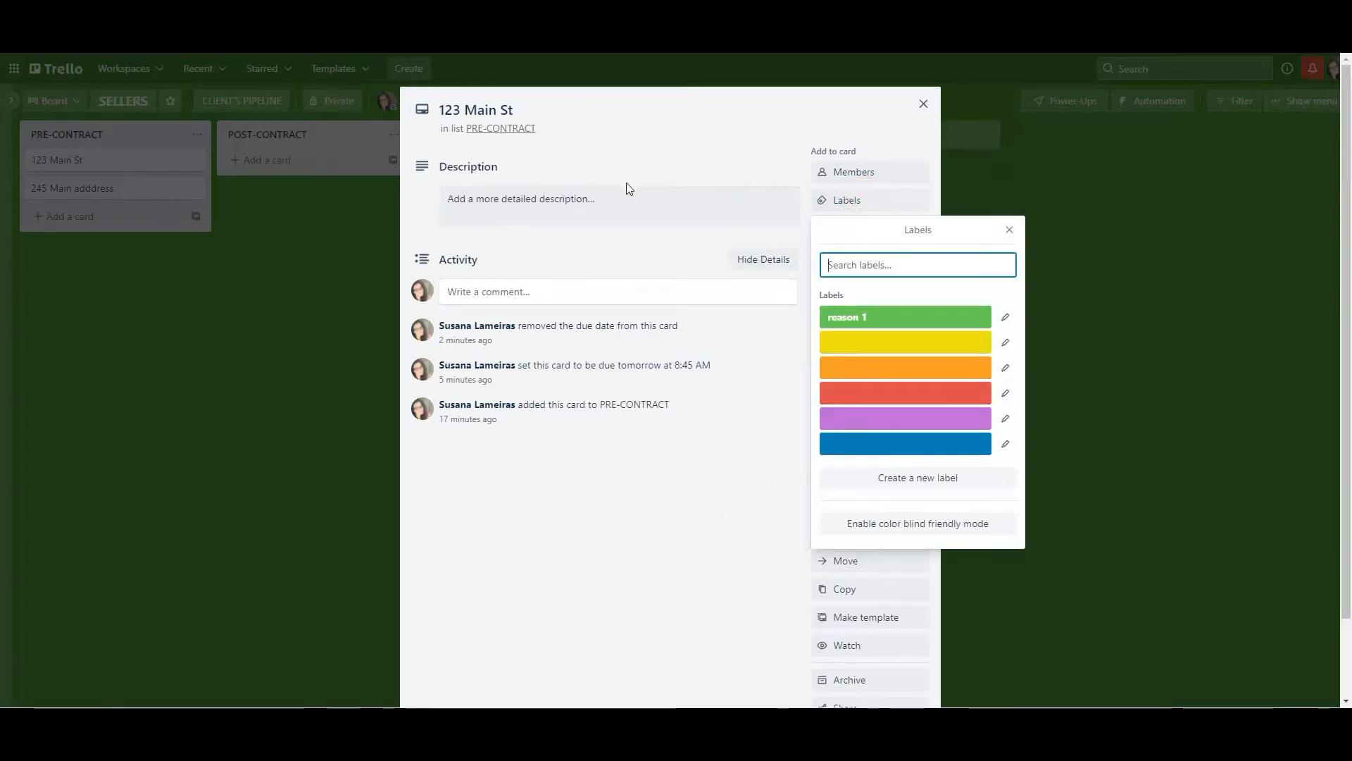
click(889, 321)
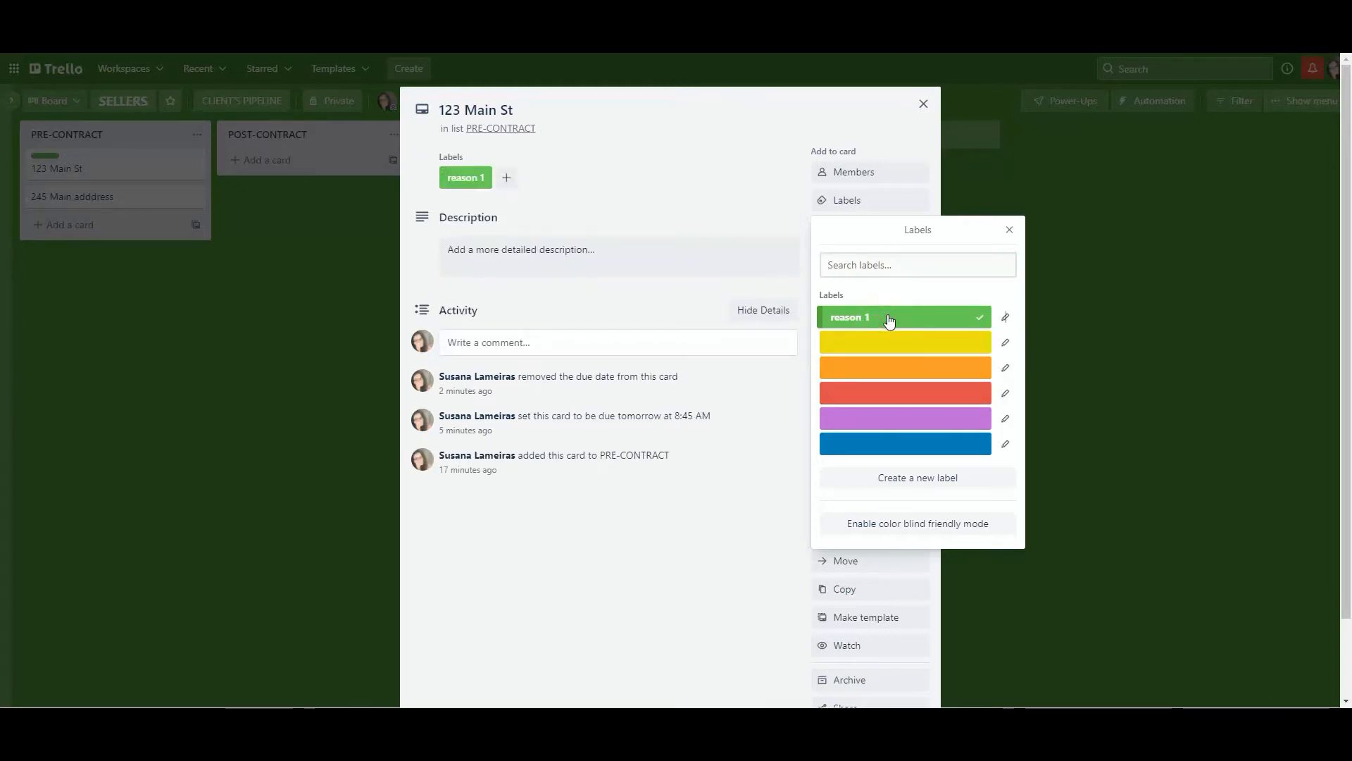
click(299, 217)
click(298, 217)
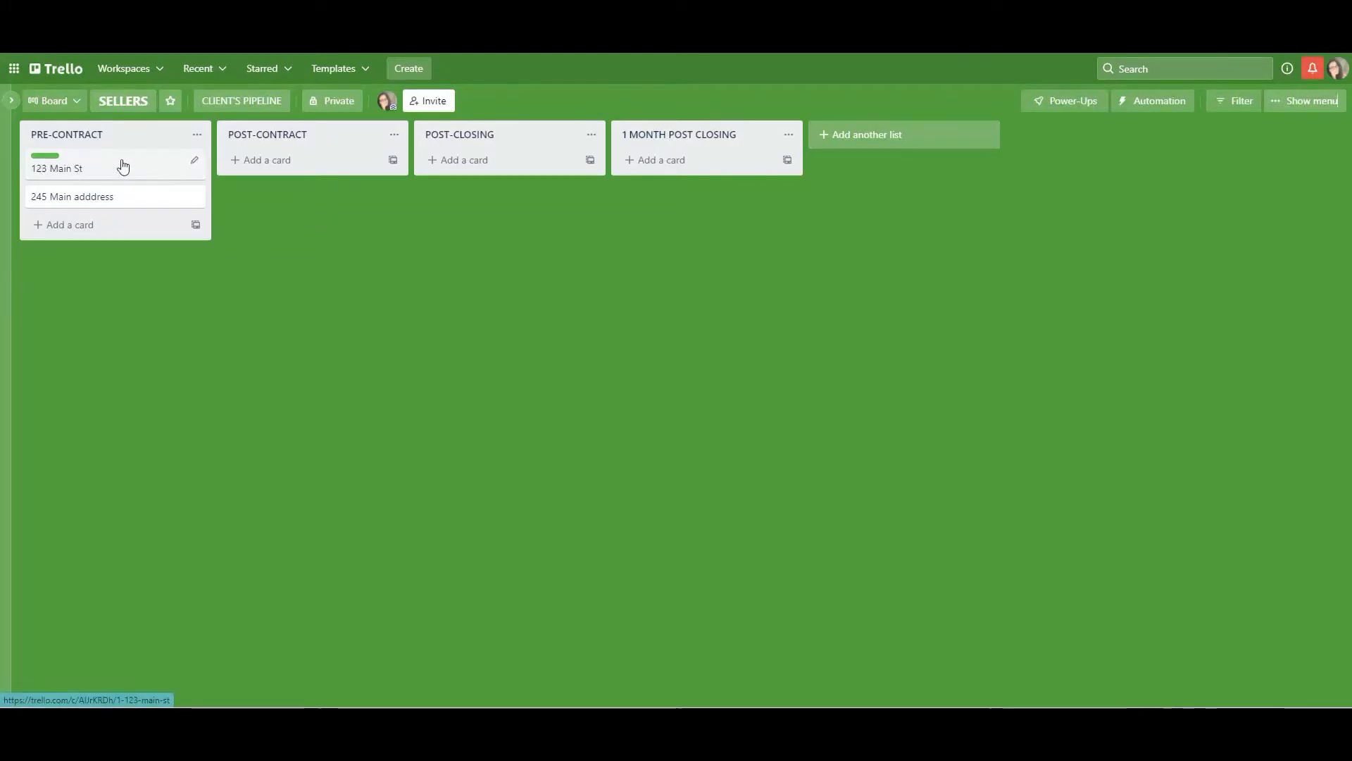
Add a checklist to the first PRE-CONTRACT card and title it "Checklist 1"
click(151, 166)
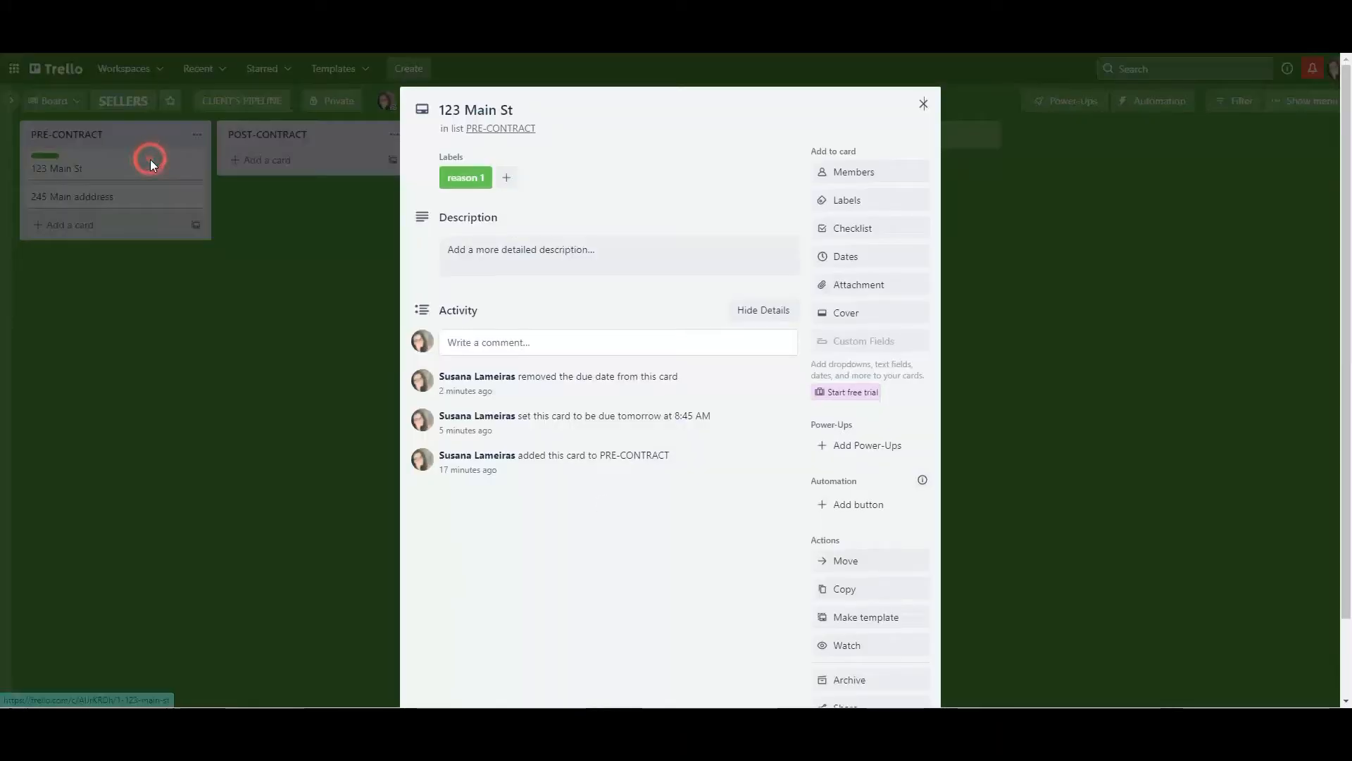
click(856, 229)
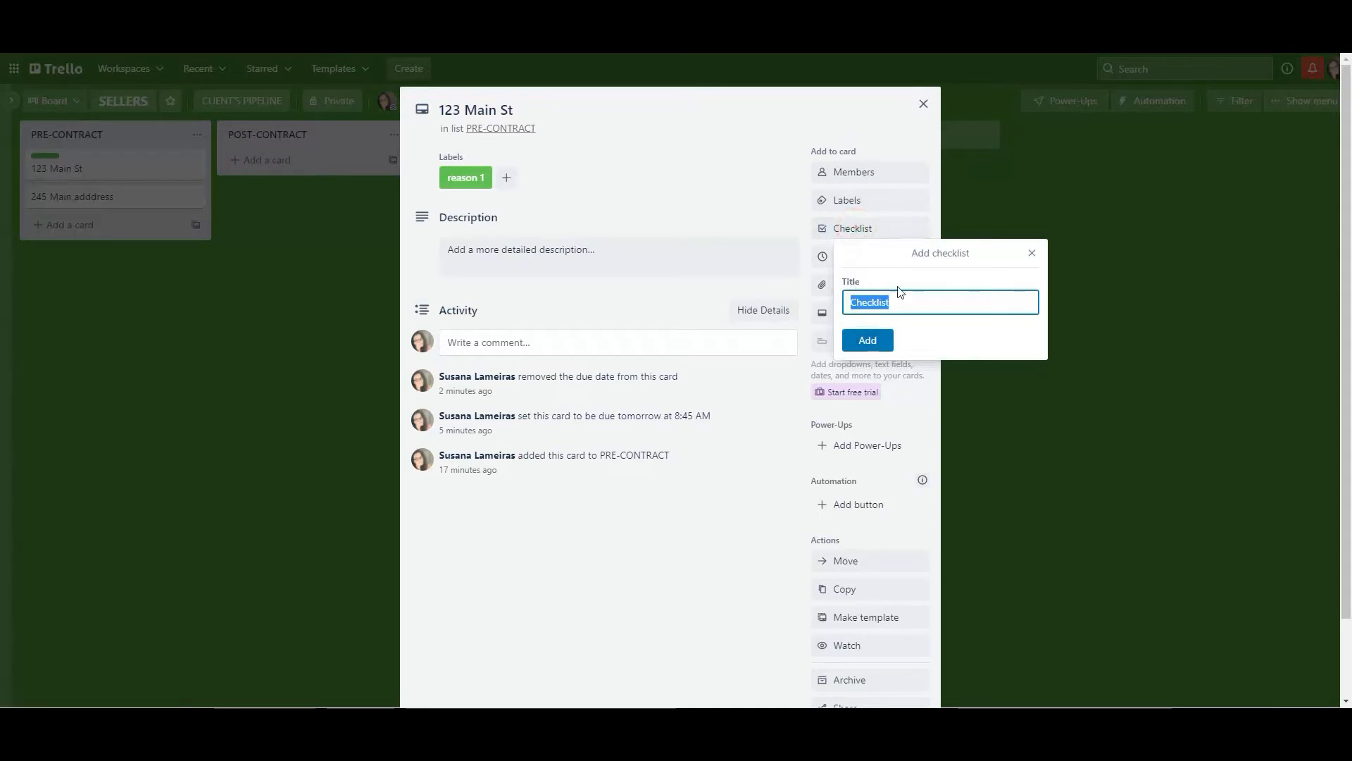
click(869, 342)
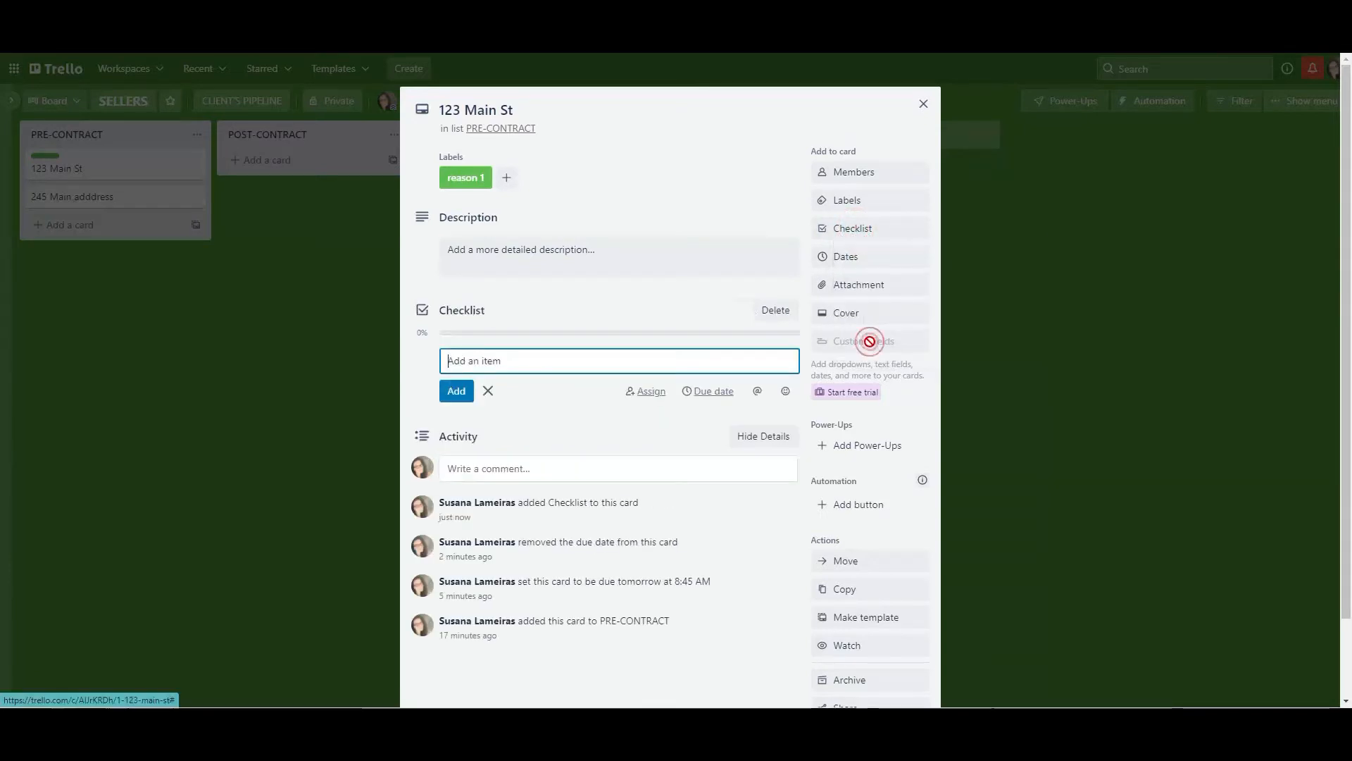
click(474, 314)
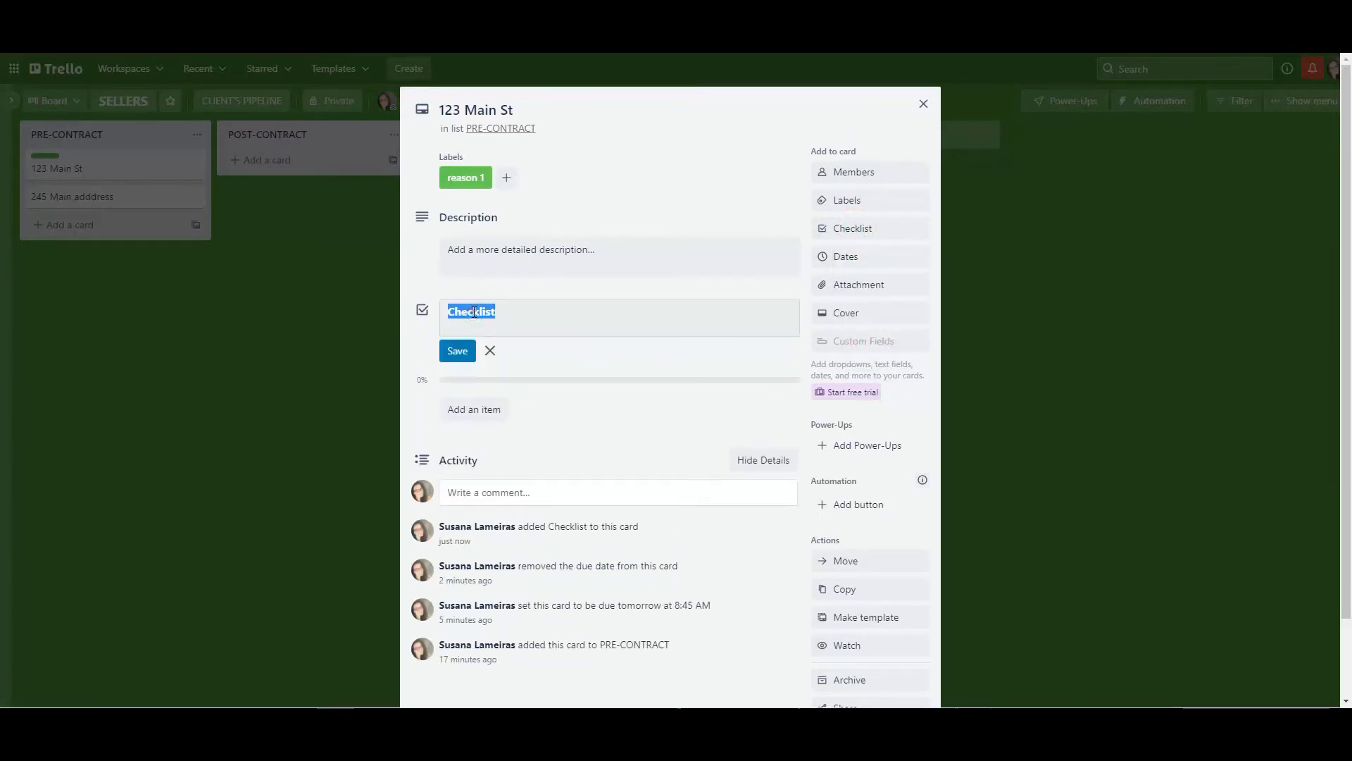
click(539, 316)
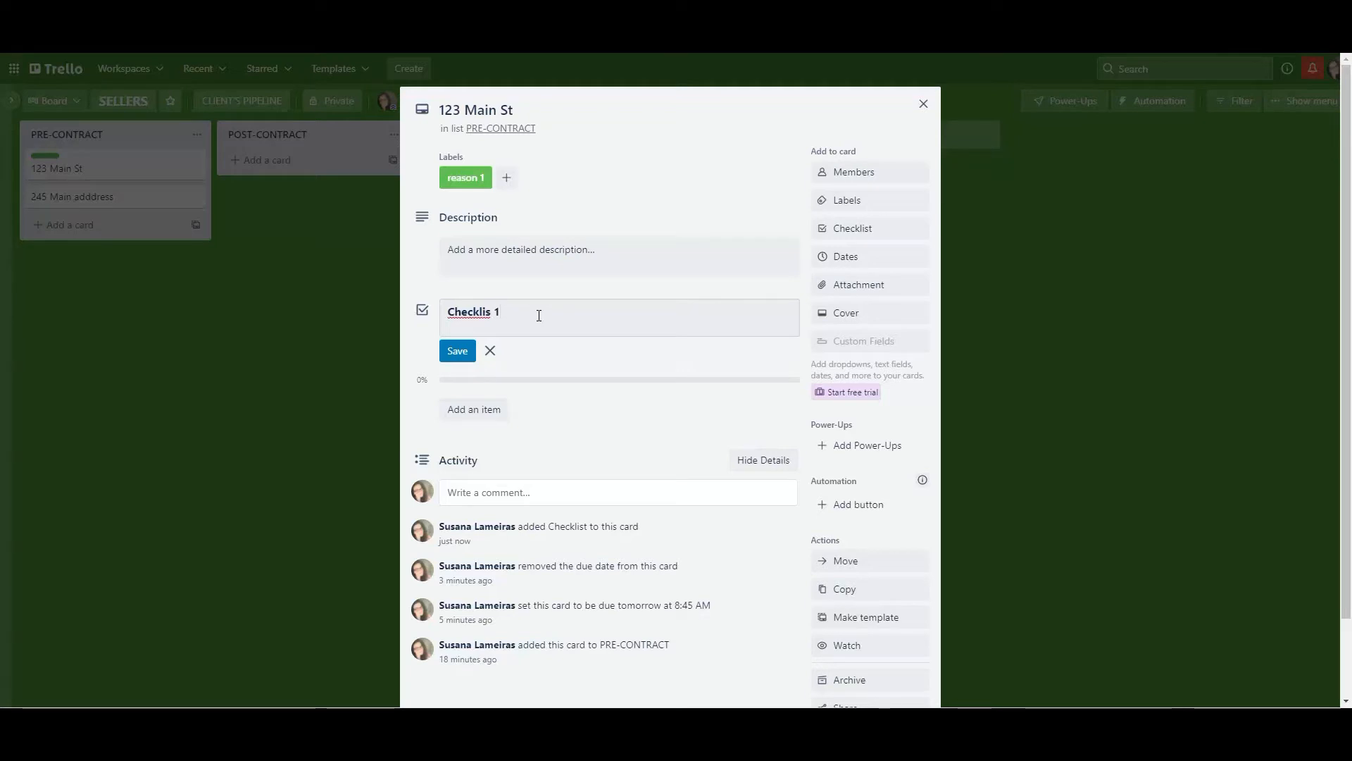
click(487, 311)
text(t)
click(459, 351)
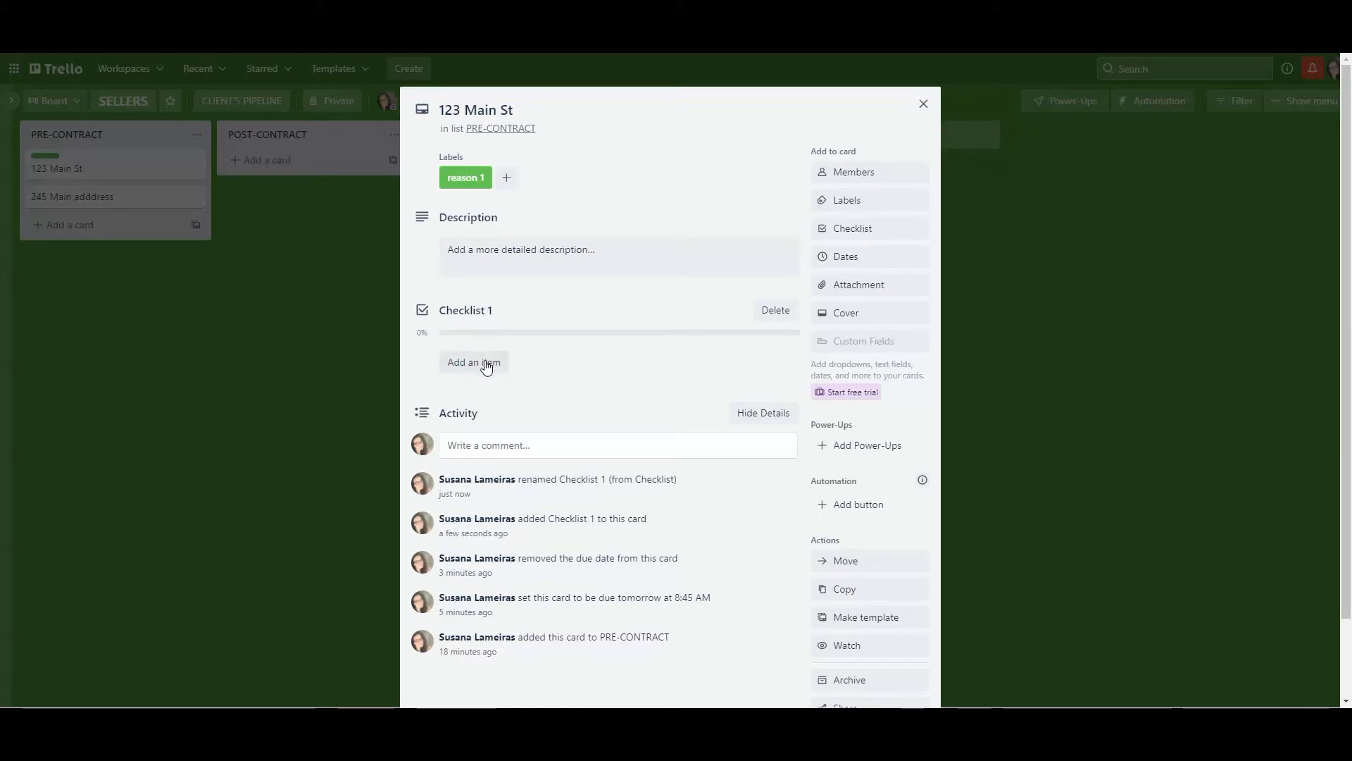
Add two items, 1 and 2, to Checklist 1
click(477, 367)
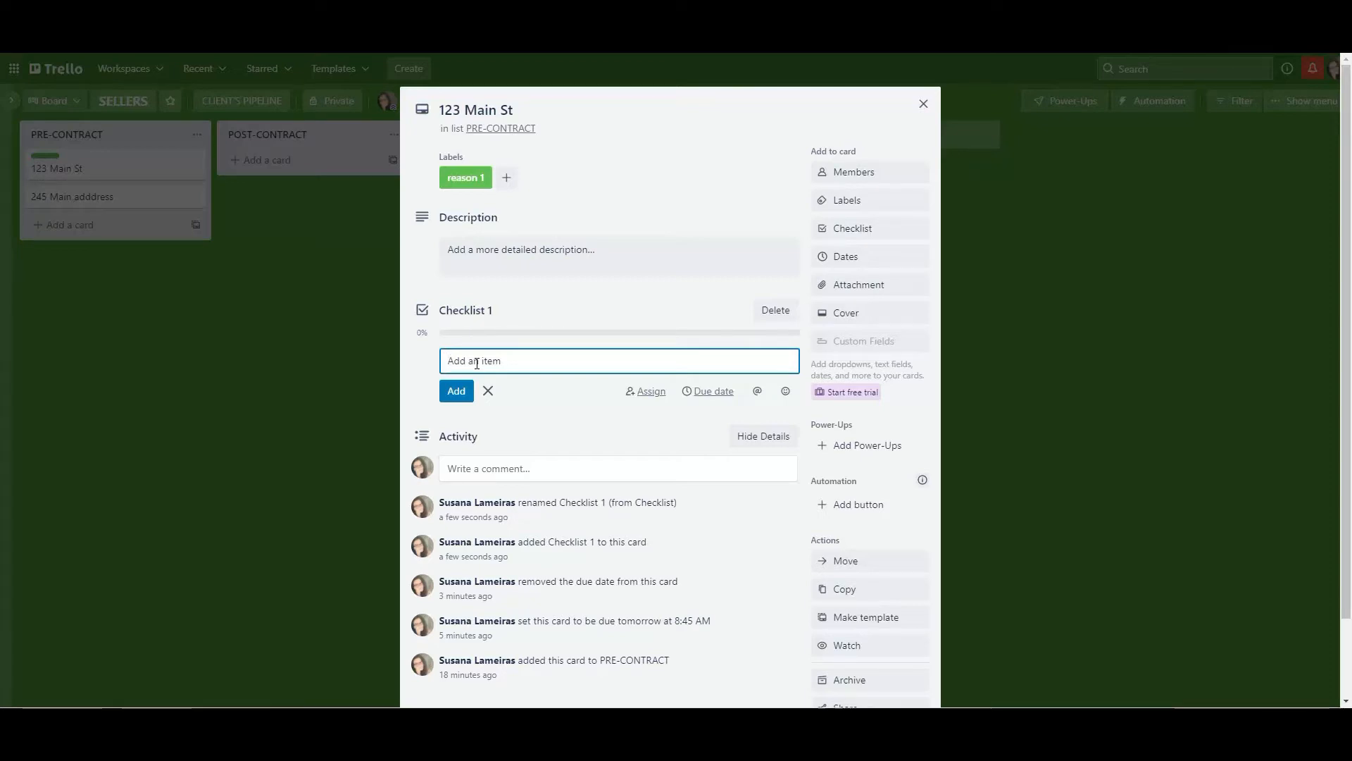
key(Return)
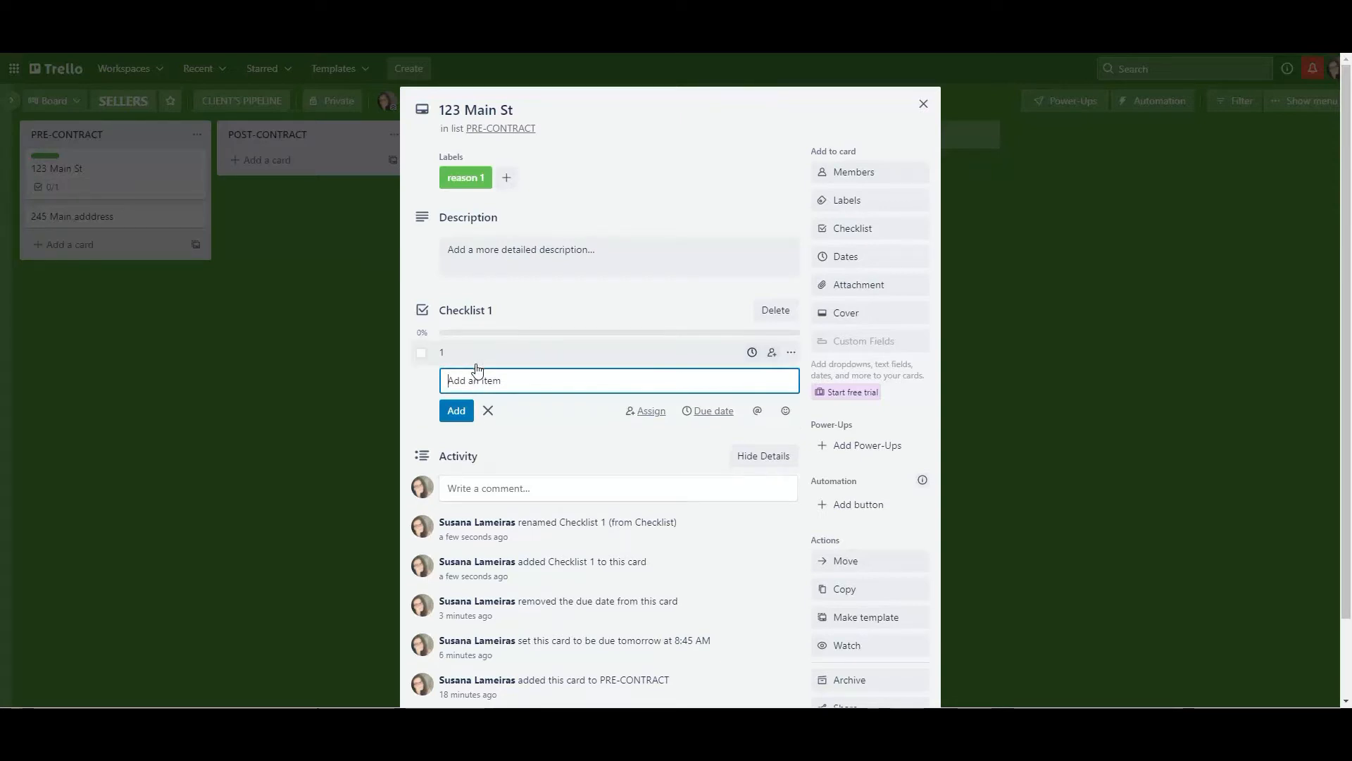
text(2)
key(Return)
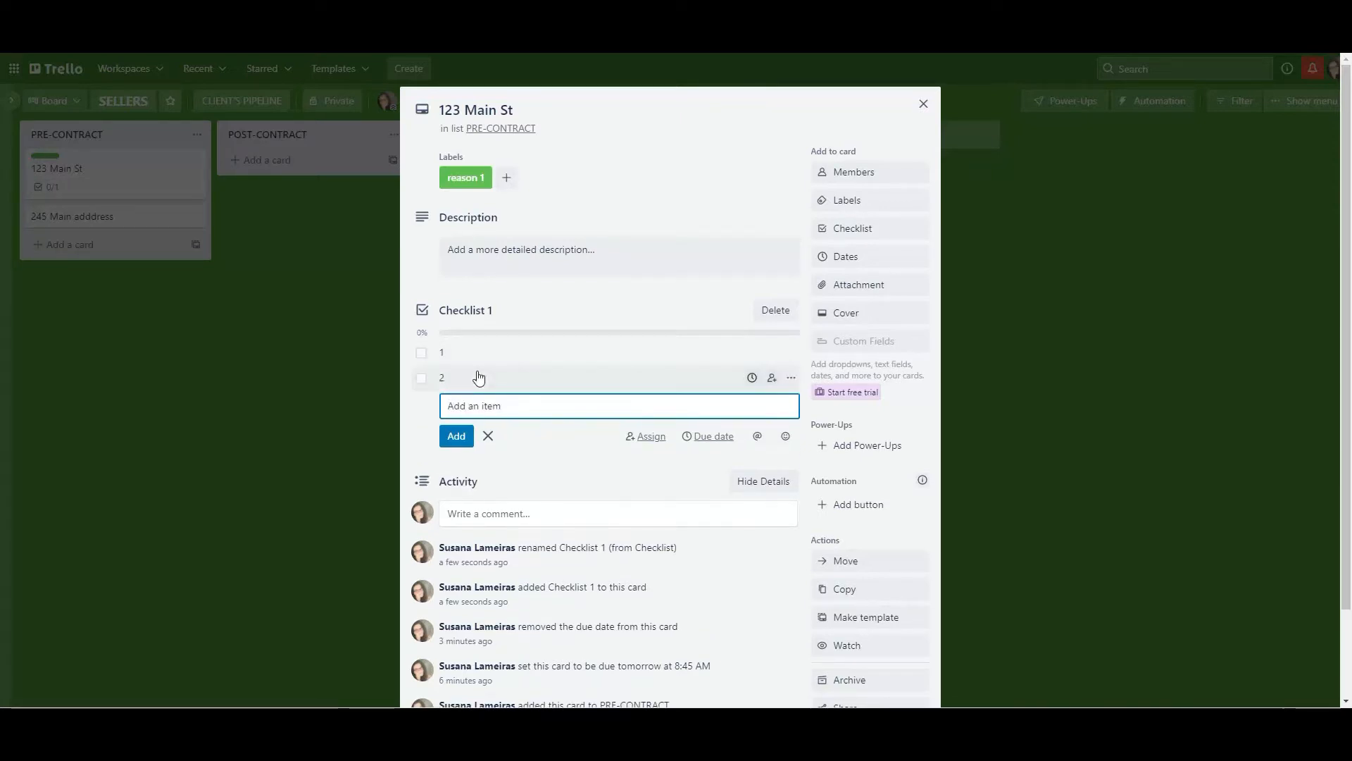
click(407, 434)
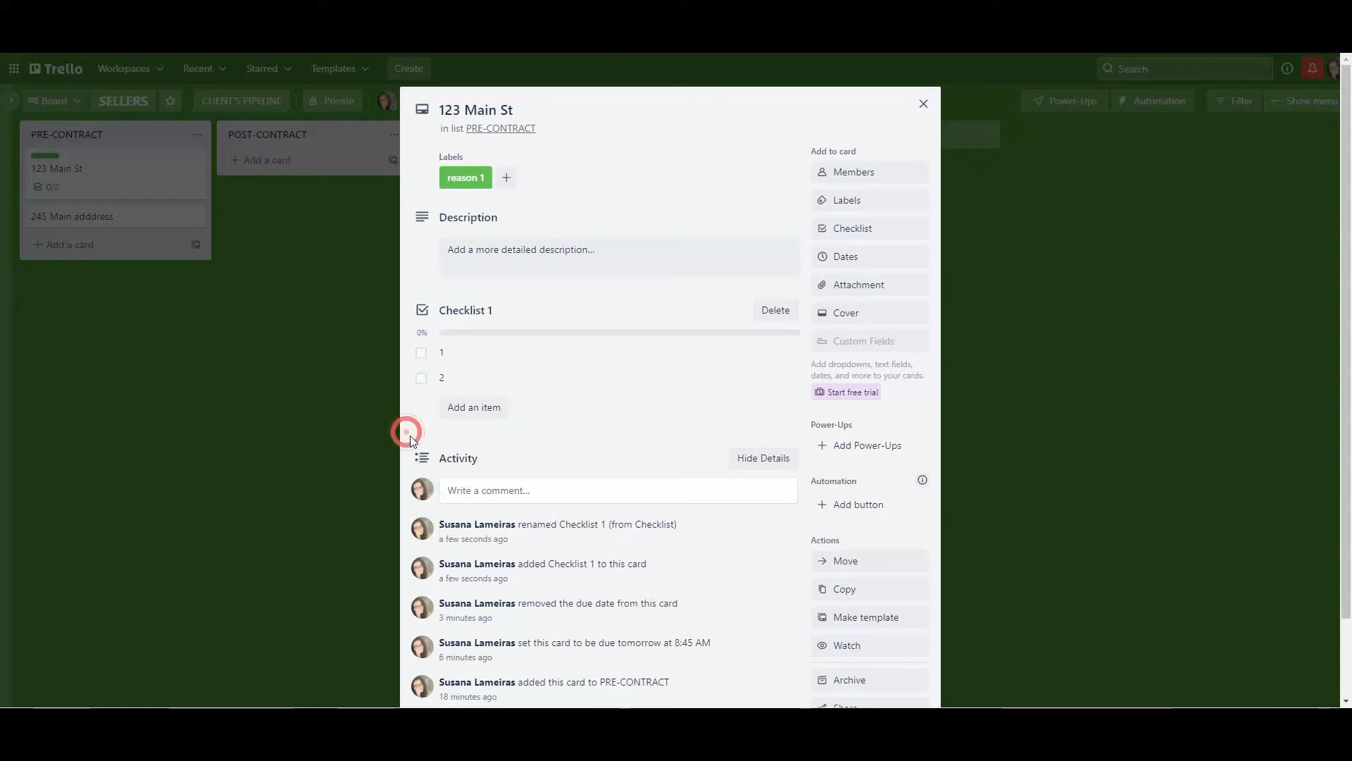
Mark both items of Checklist 1 as complete and return to the board
click(422, 355)
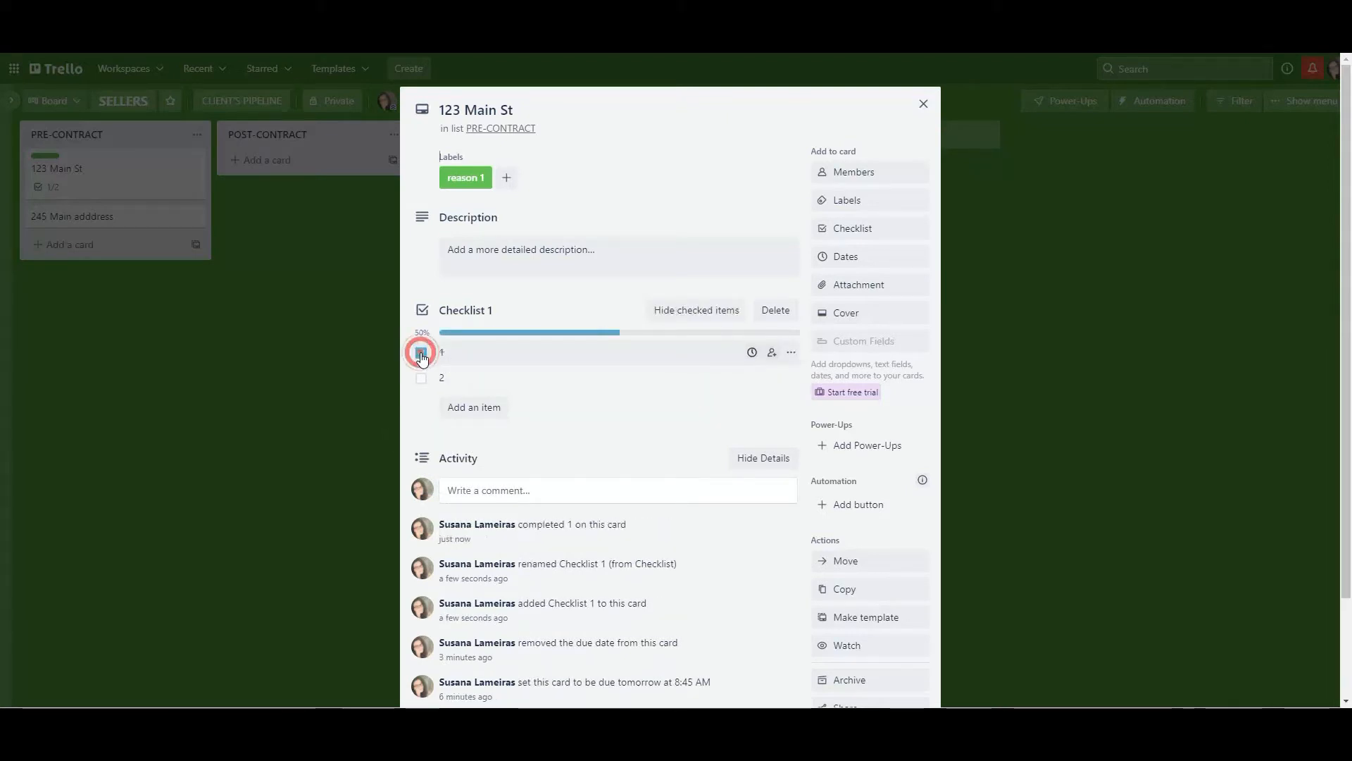
click(421, 378)
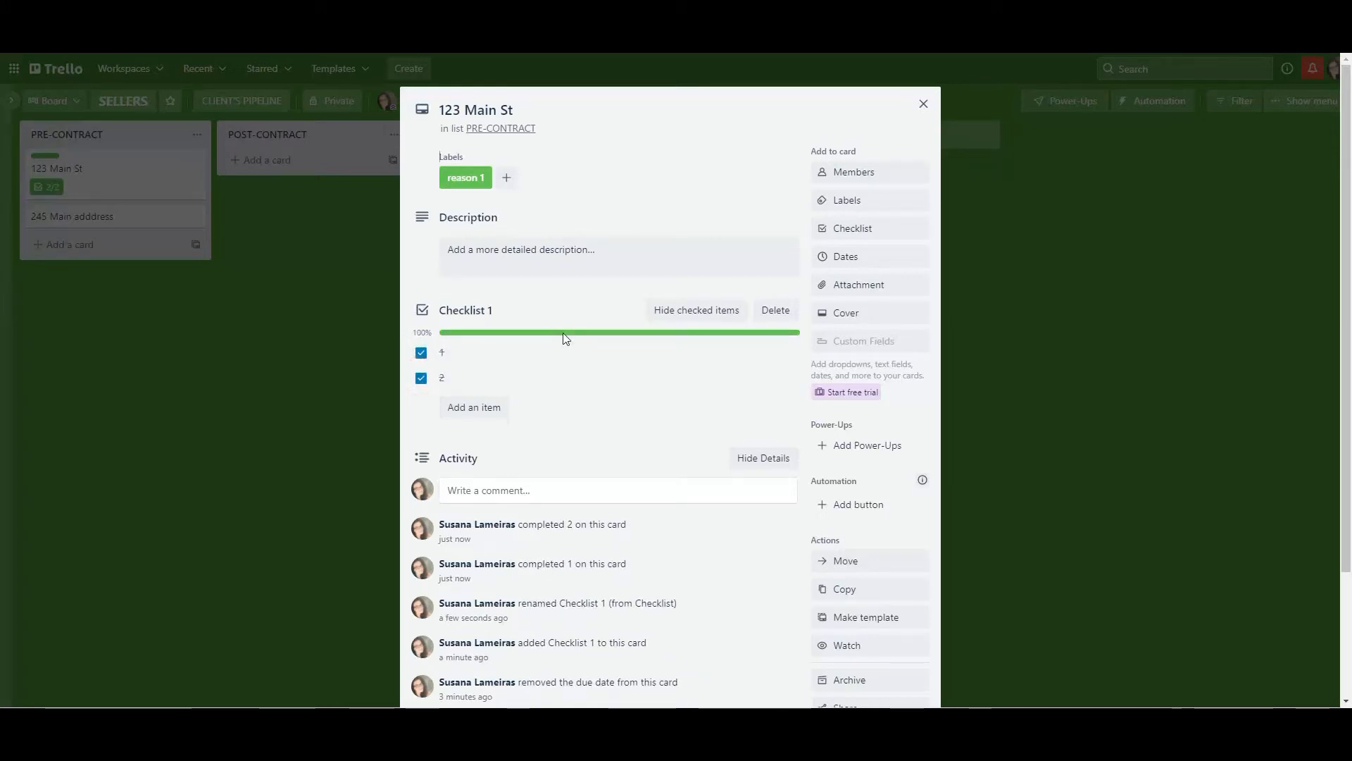
click(307, 302)
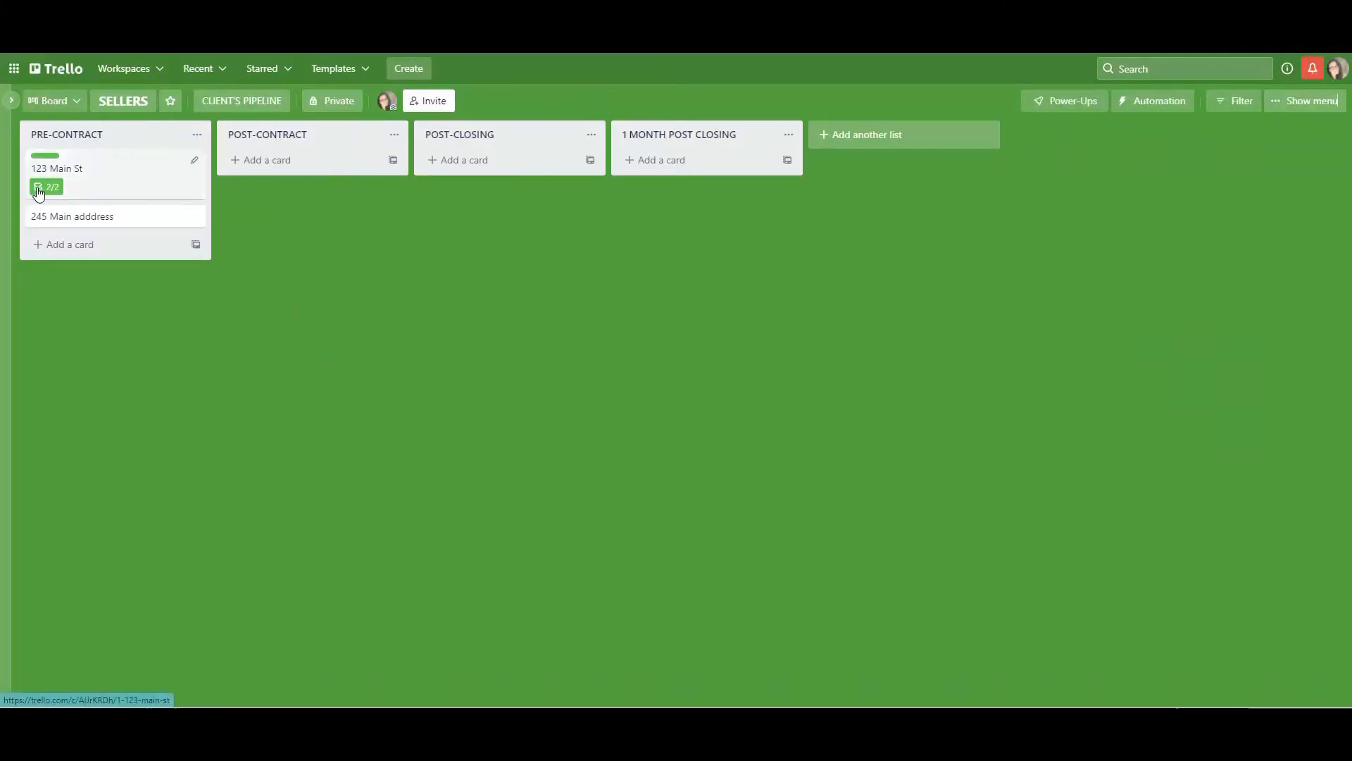
Reopen the first PRE-CONTRACT card and delete both items from Checklist 1
click(99, 177)
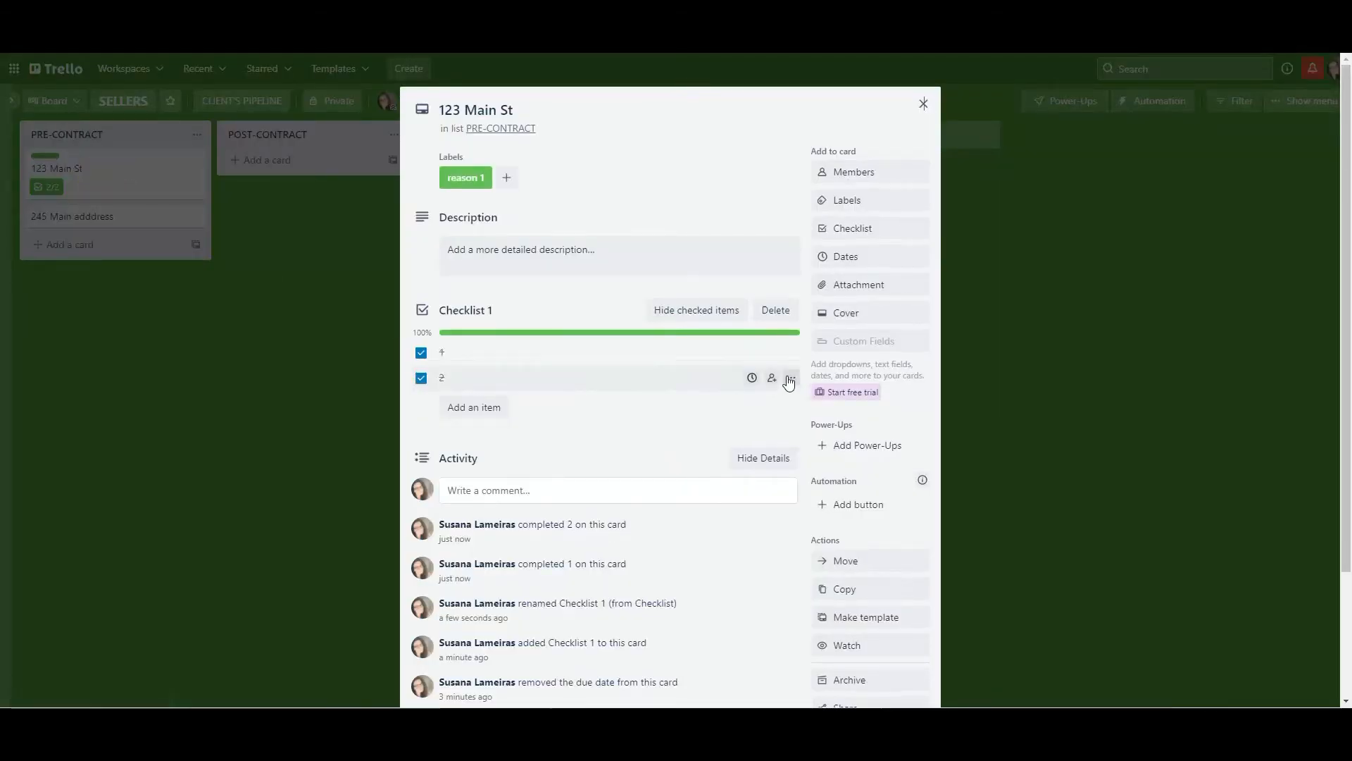
click(790, 381)
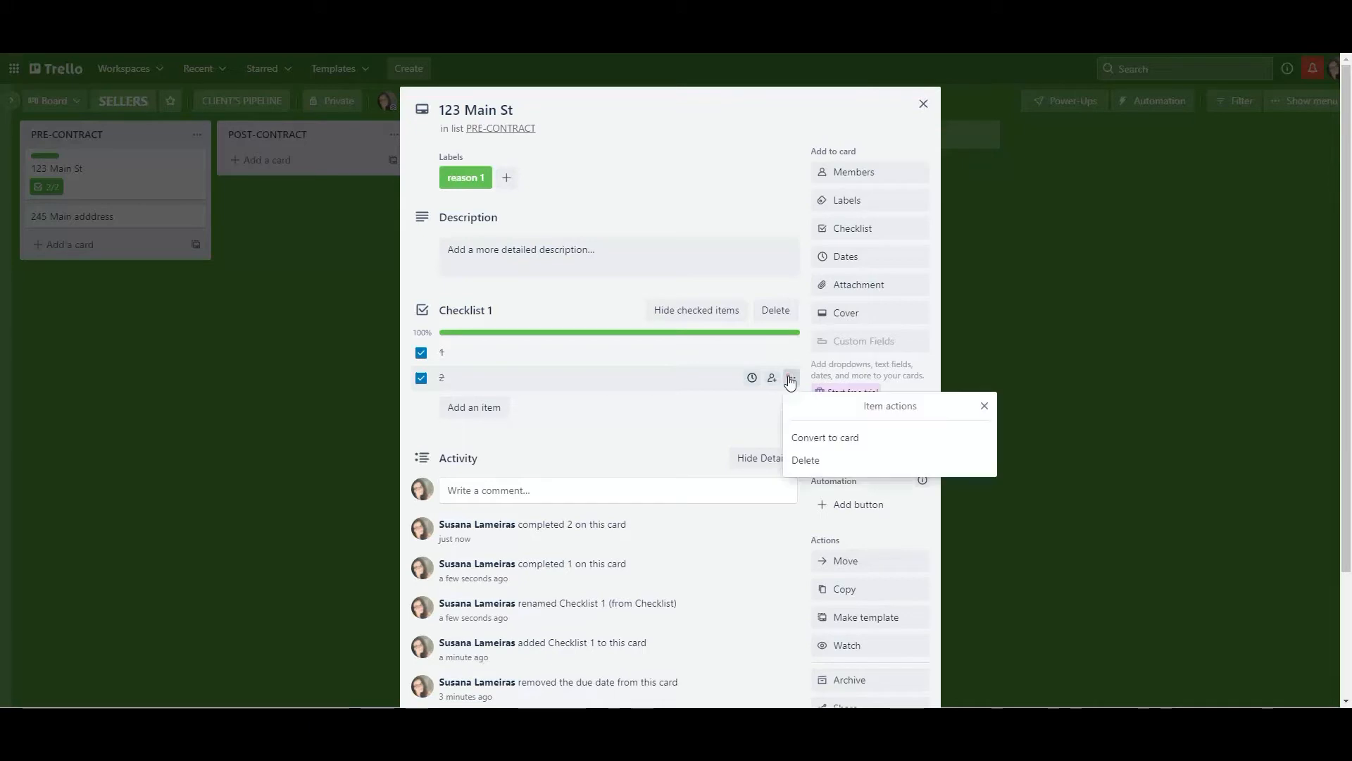
click(805, 462)
click(791, 352)
click(810, 438)
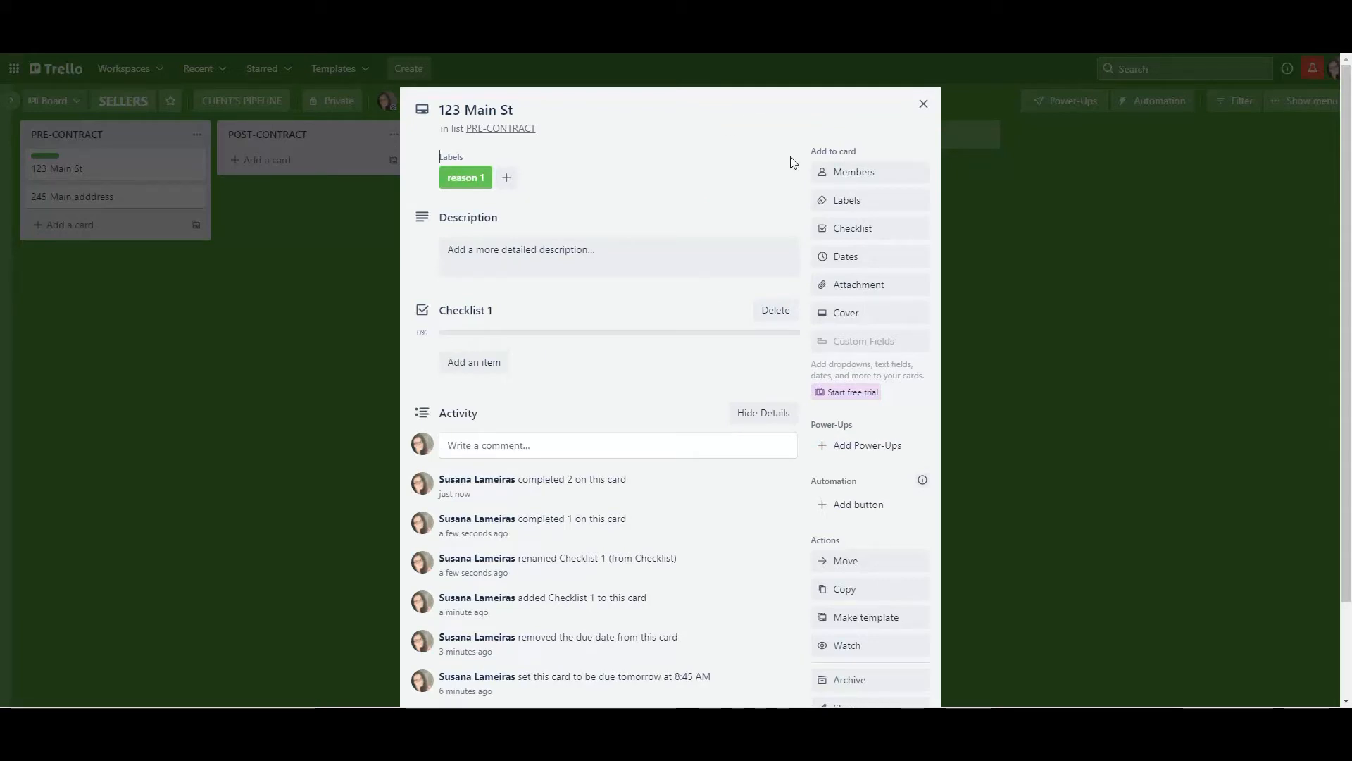
Set the card's due date to 3/4/2022 at 8:45 AM with a reminder at time of due date
click(854, 262)
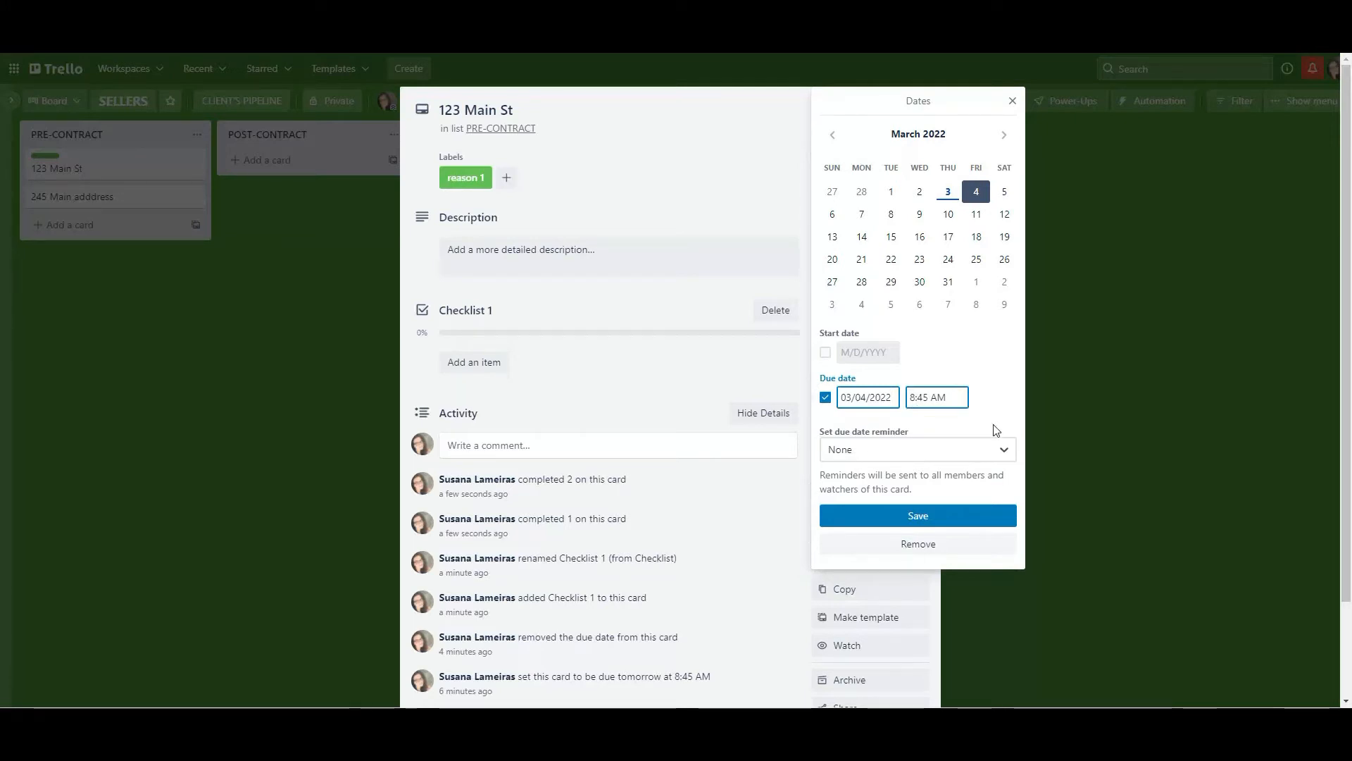
click(1003, 451)
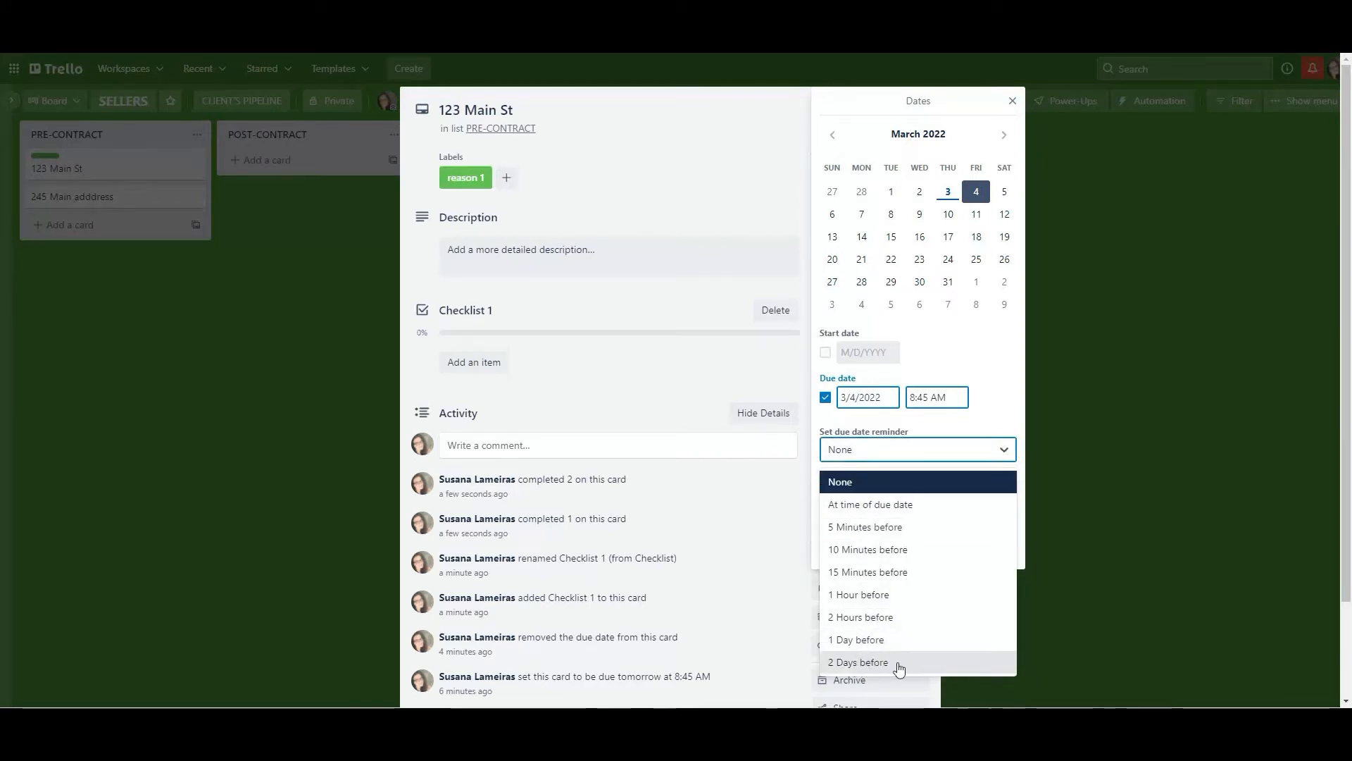
click(879, 510)
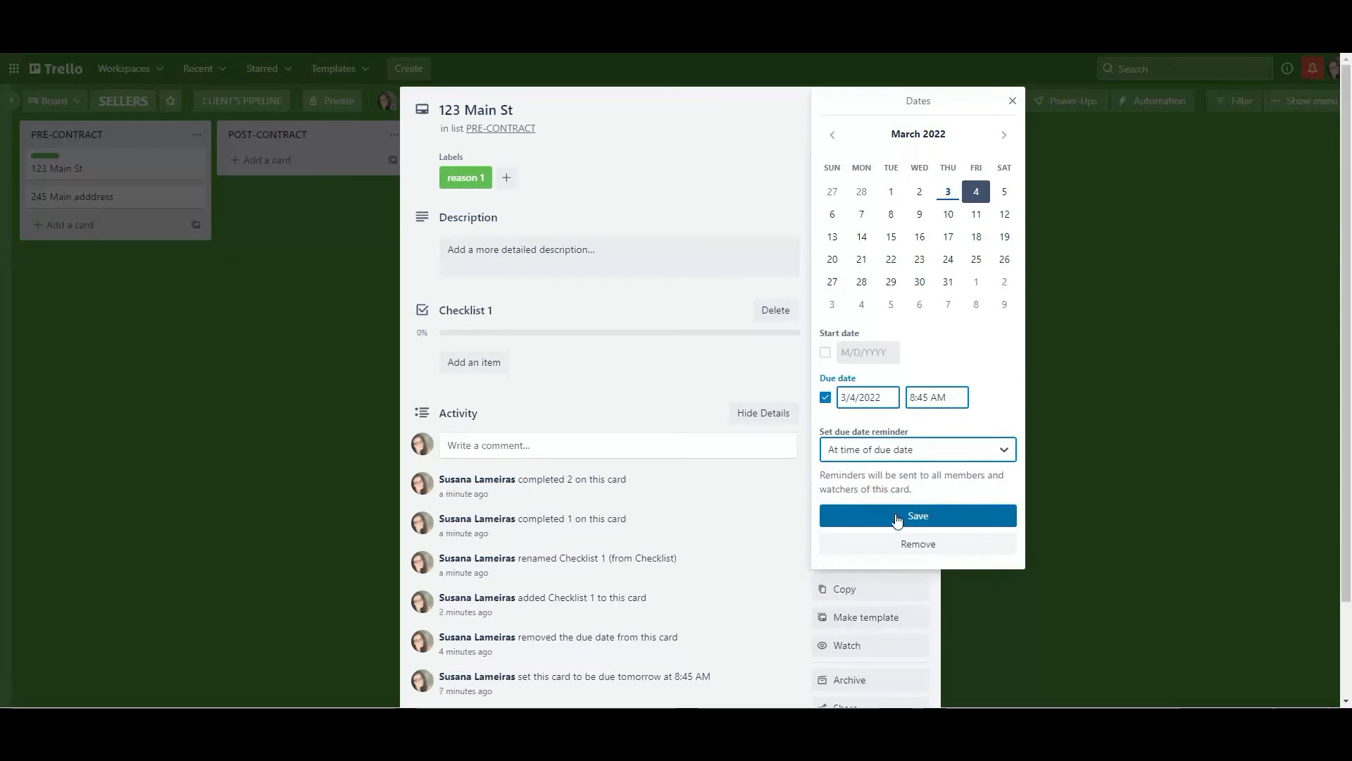
click(894, 516)
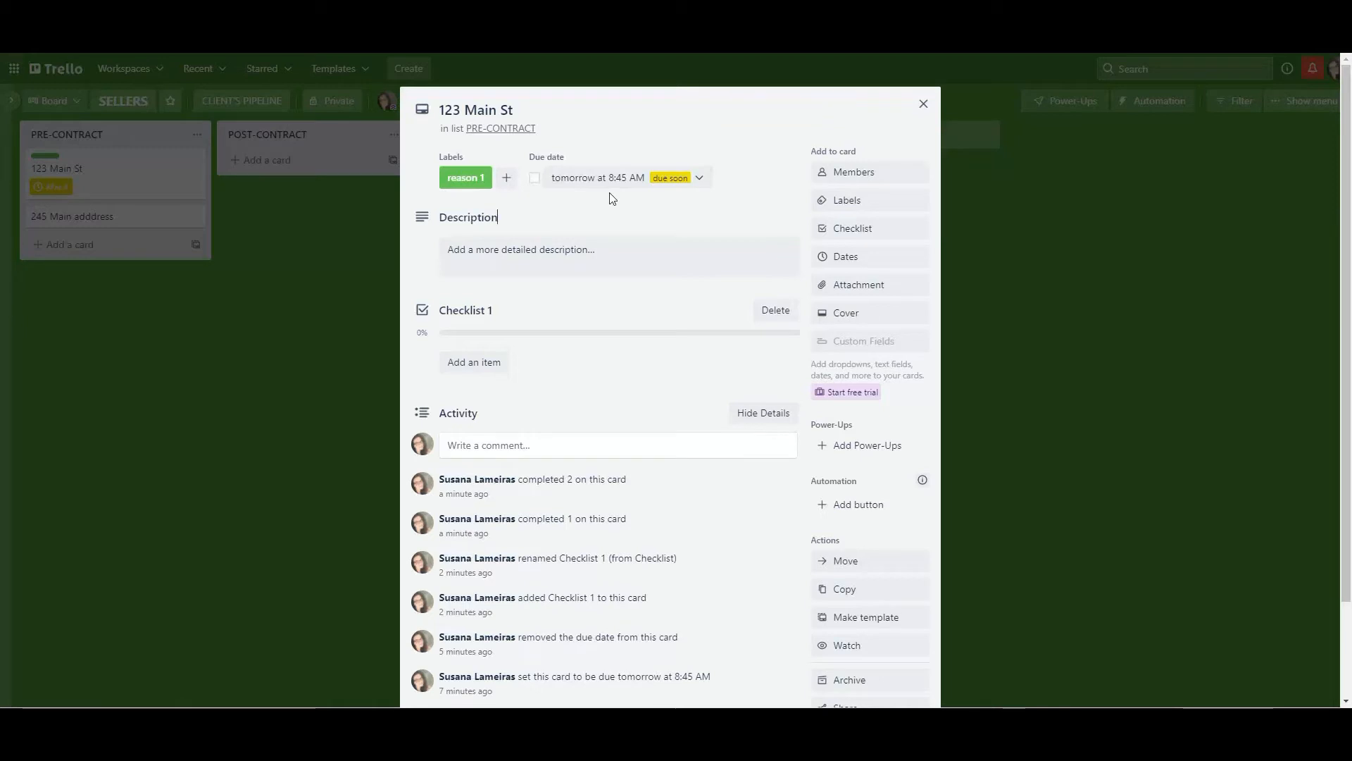
Review the date and reminder settings of the card's due date, then close them
click(700, 181)
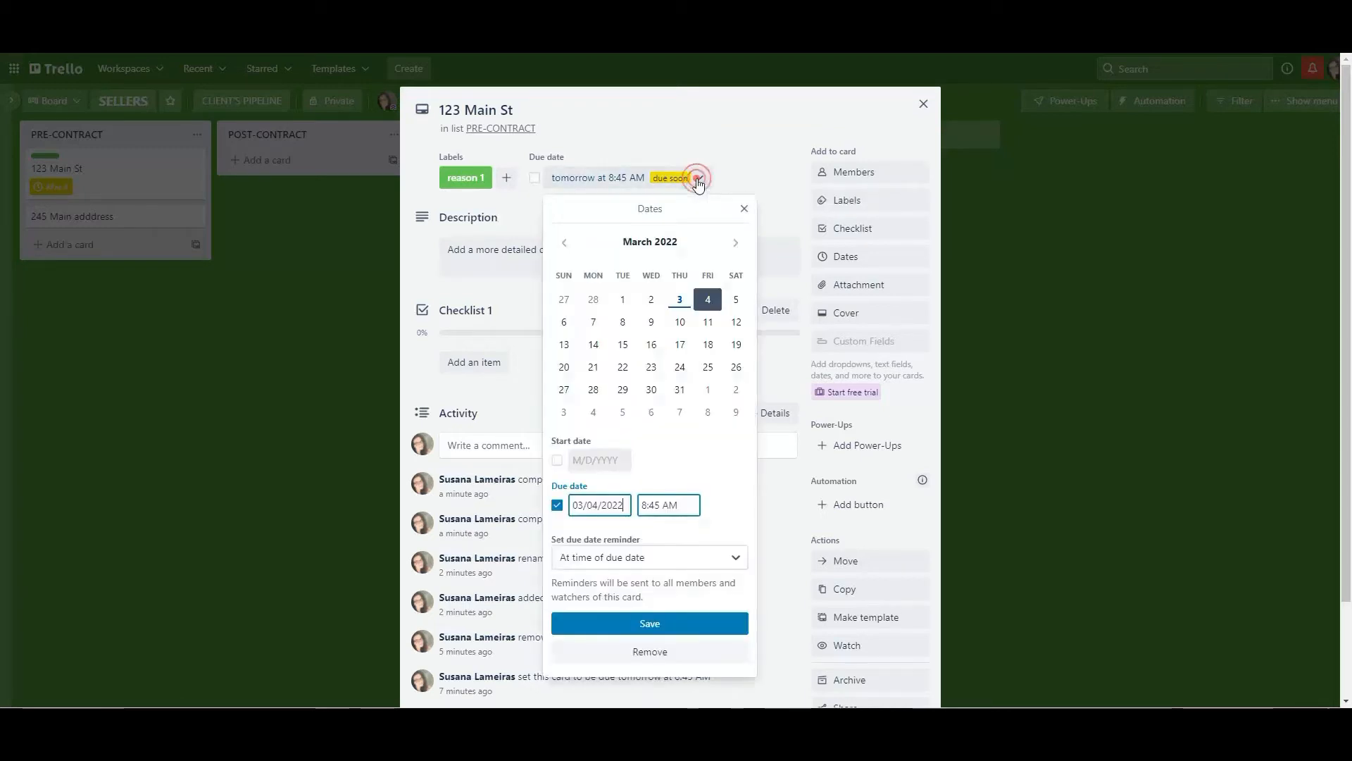
click(702, 304)
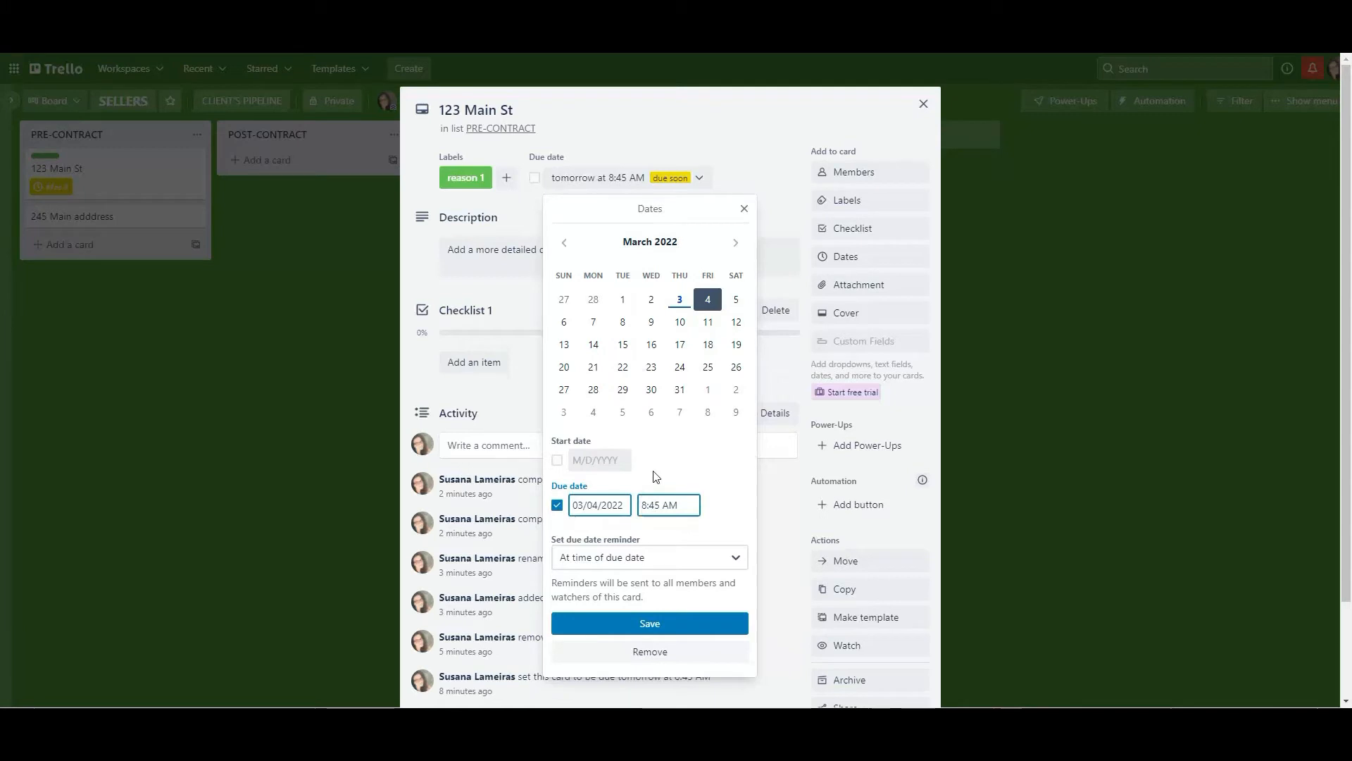
click(715, 130)
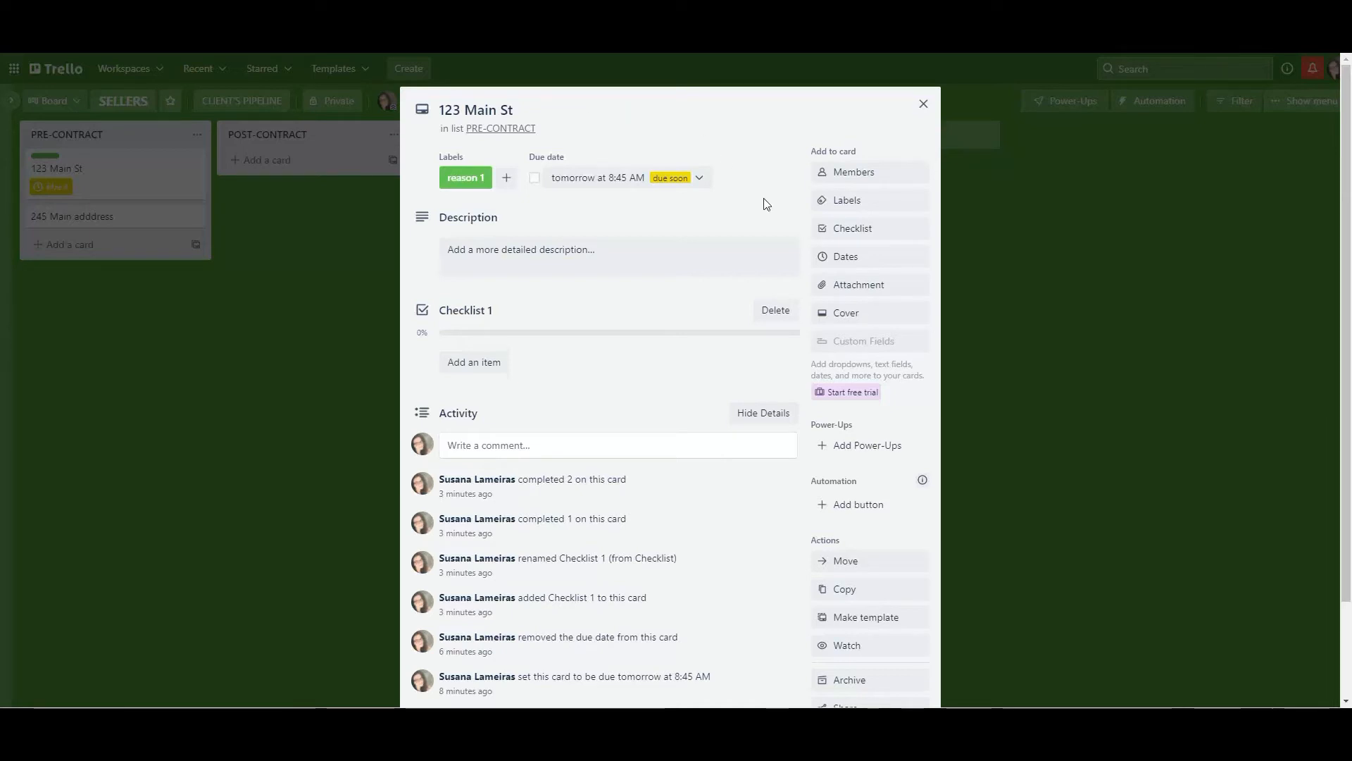
Set the Unsplash barn-and-mountains photo as the first PRE-CONTRACT card's cover in the full-cover size, and return to the board
click(859, 320)
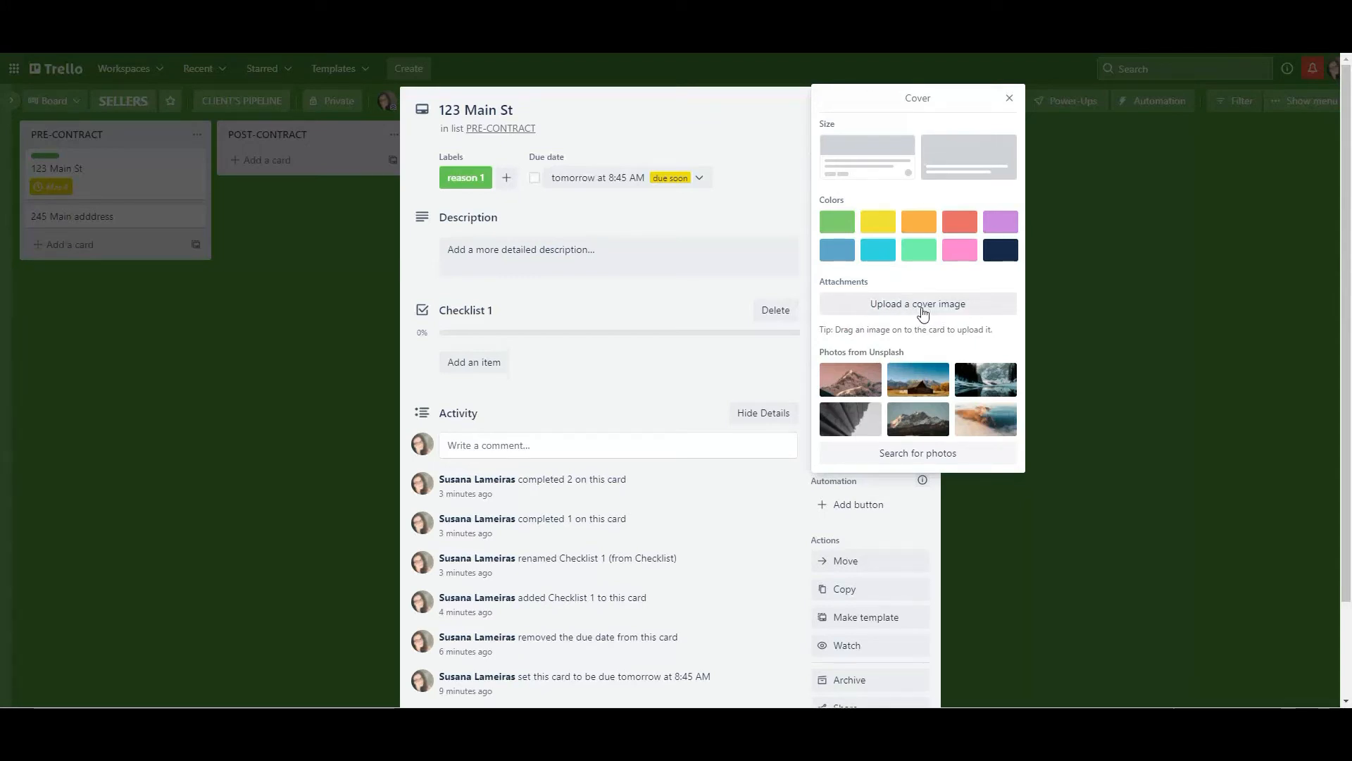
click(906, 384)
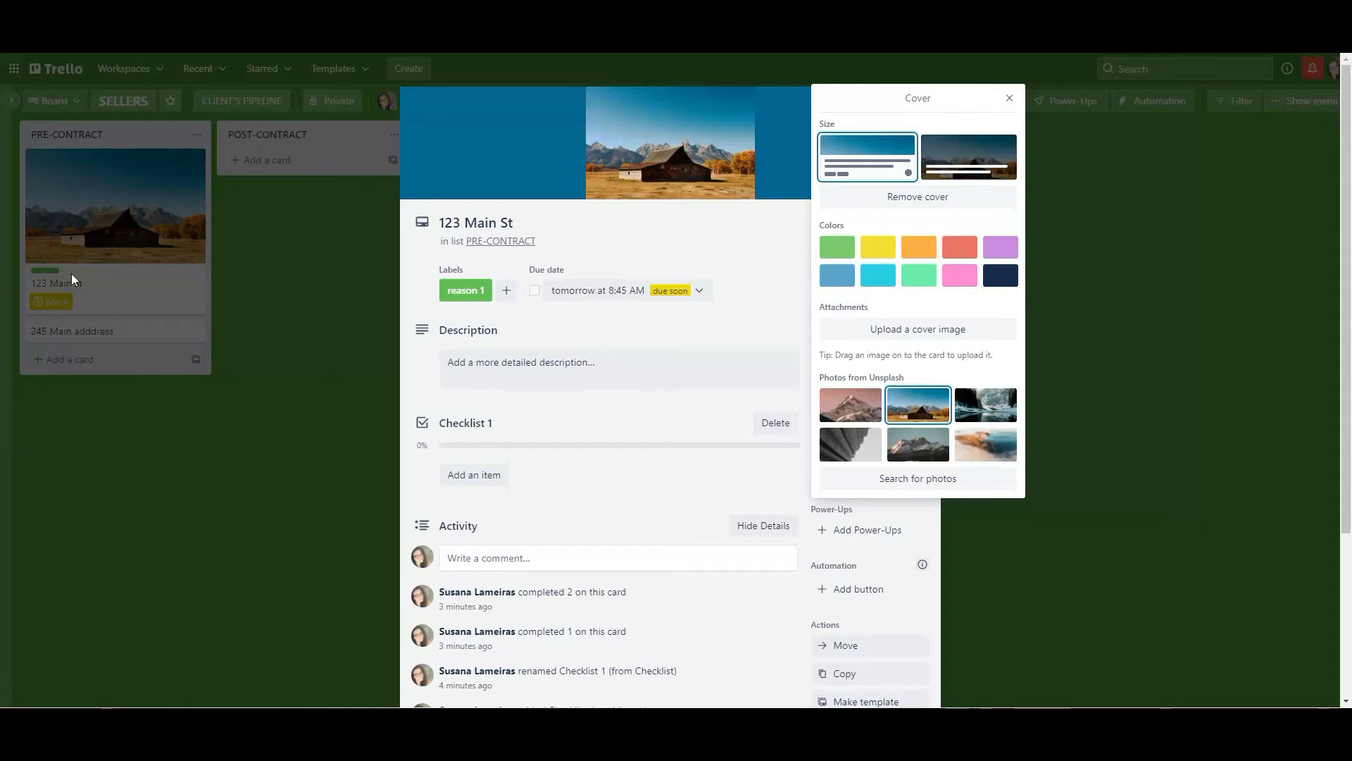
click(979, 159)
click(342, 261)
click(341, 261)
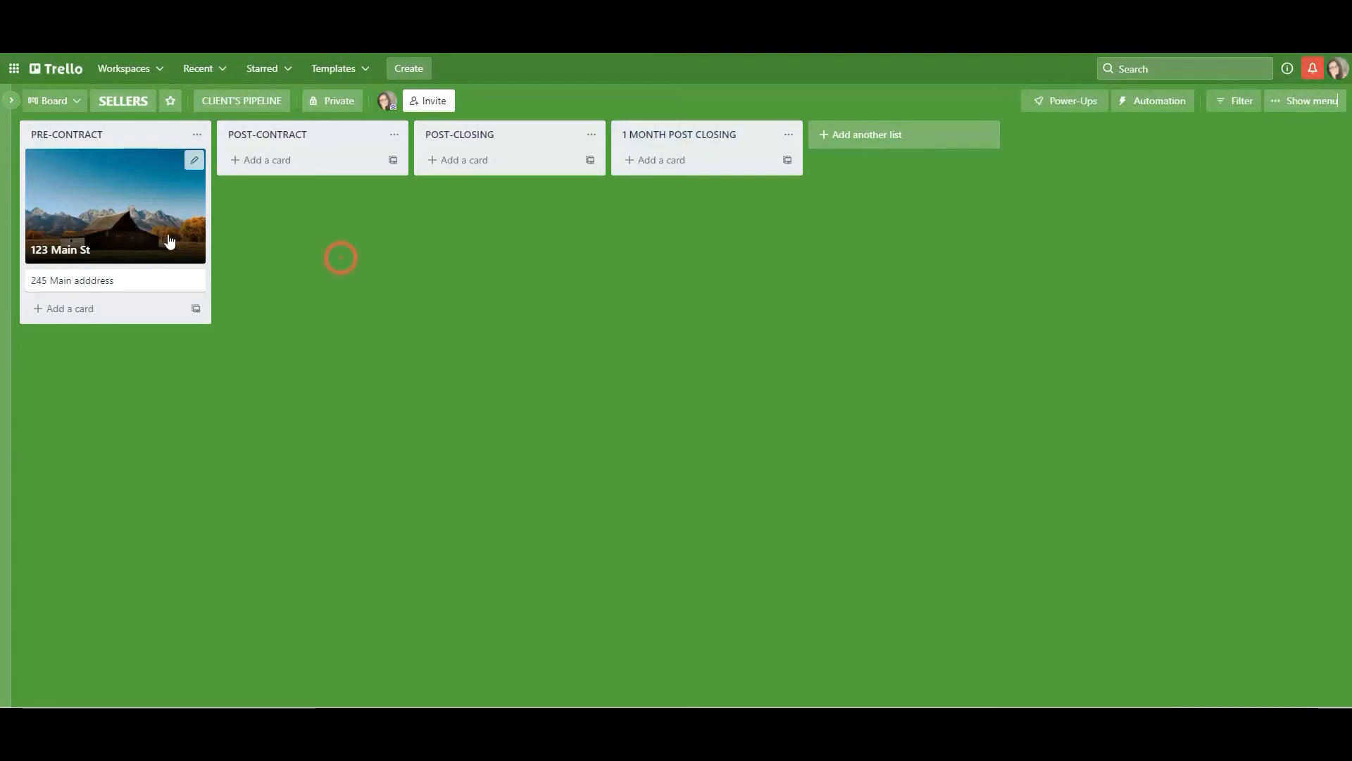
Reopen the first PRE-CONTRACT card and remove its cover
click(106, 211)
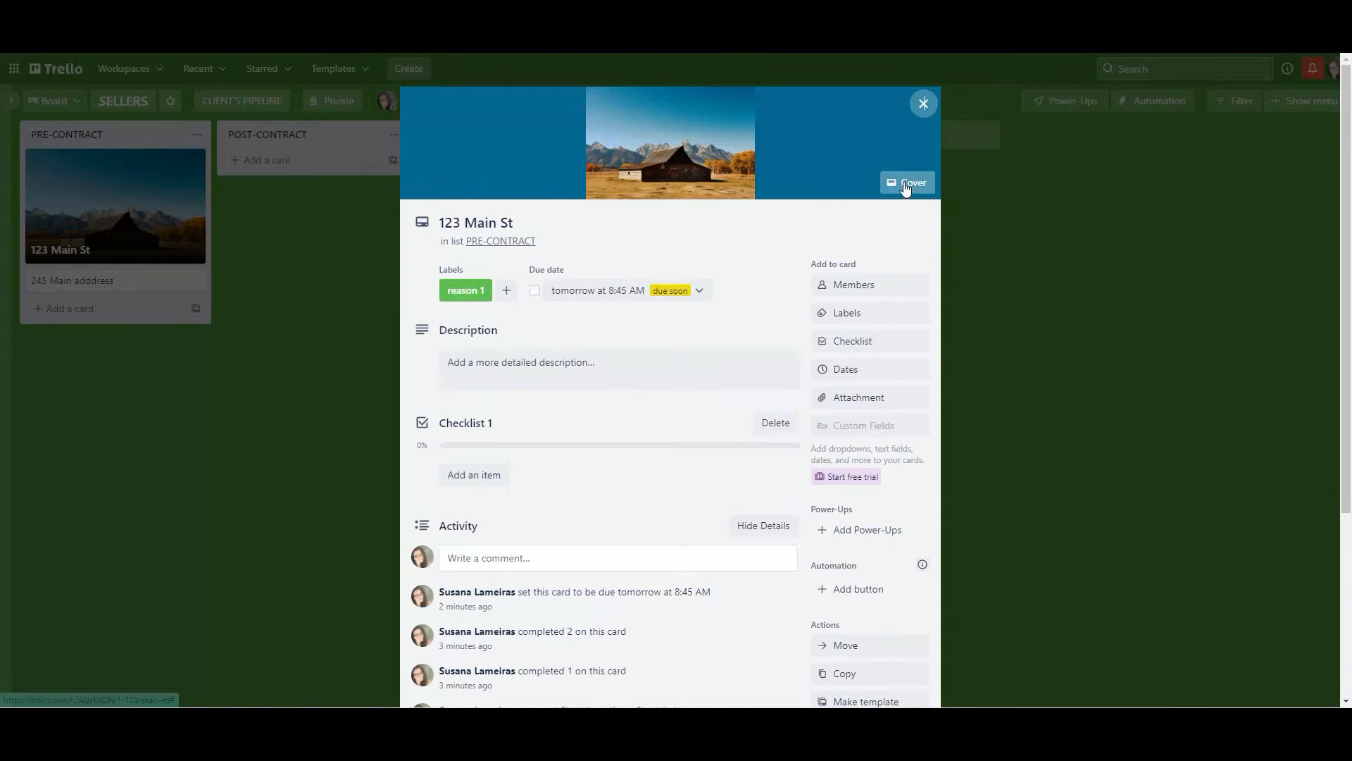
click(908, 185)
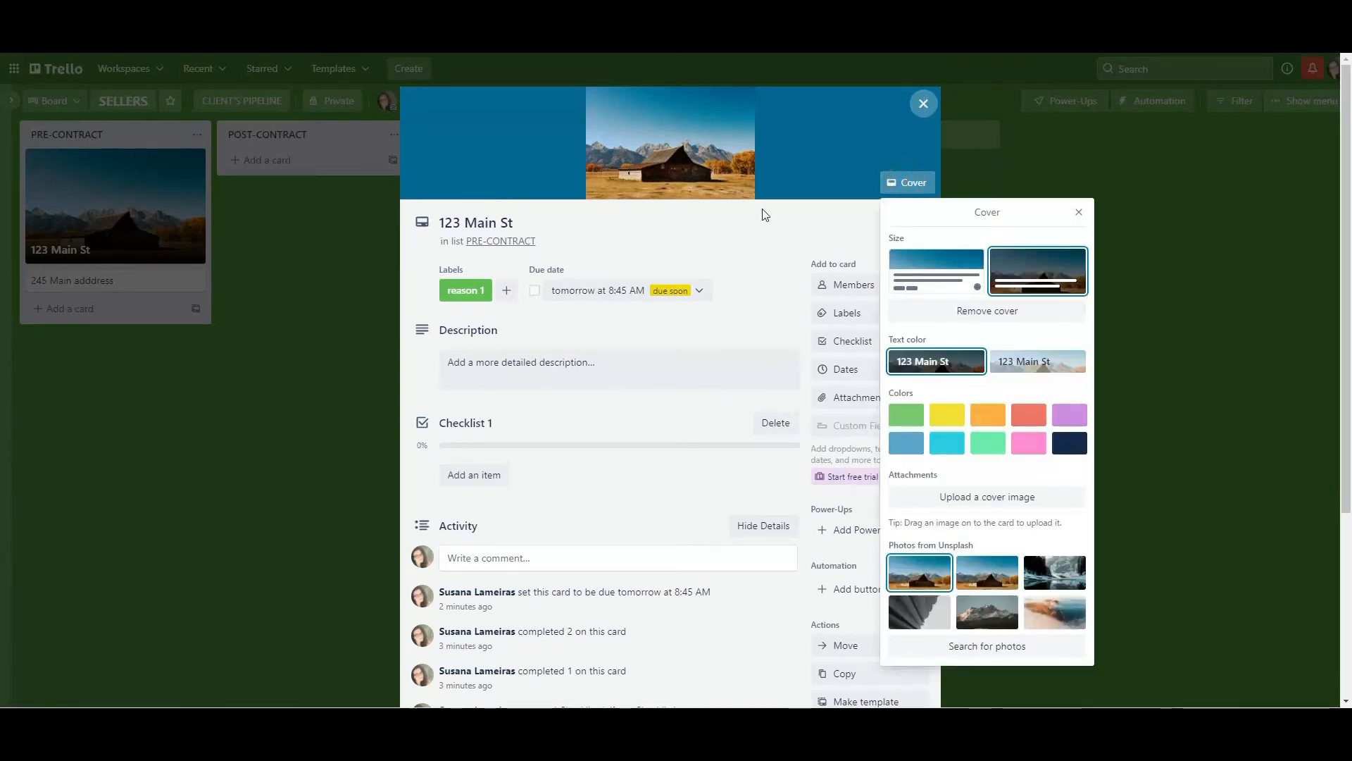
click(988, 312)
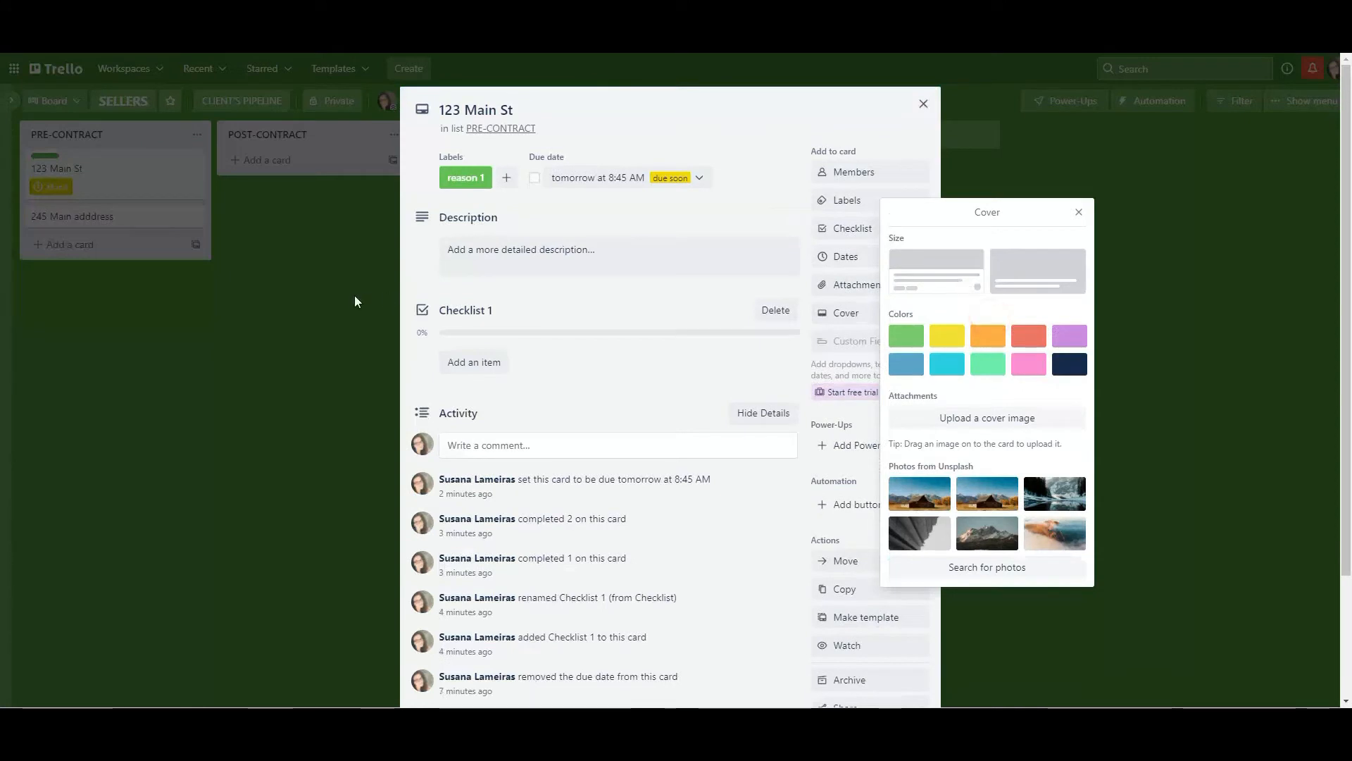
click(756, 160)
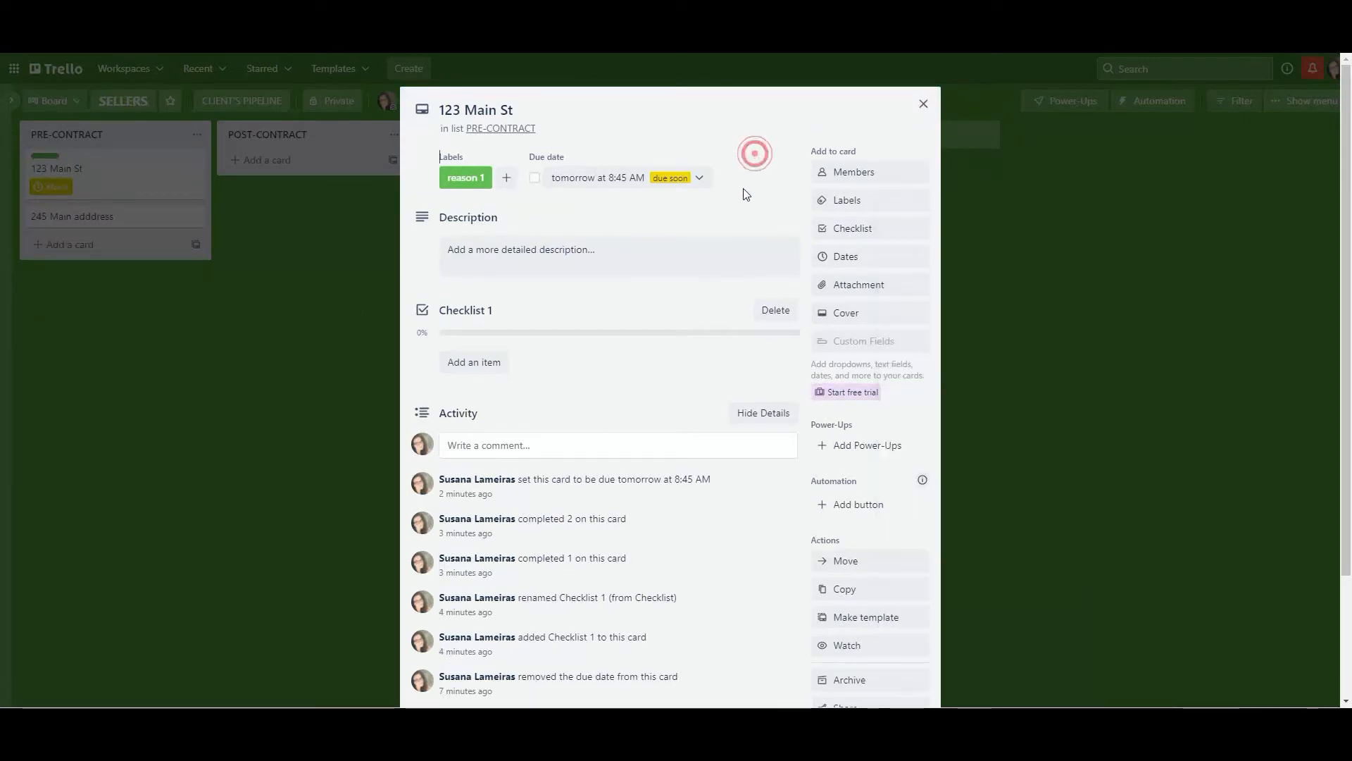
Search the Power-Ups for "calend", add the Calendar Power-Up to the SELLERS board, and return to the board
scroll(806, 371, down, 2)
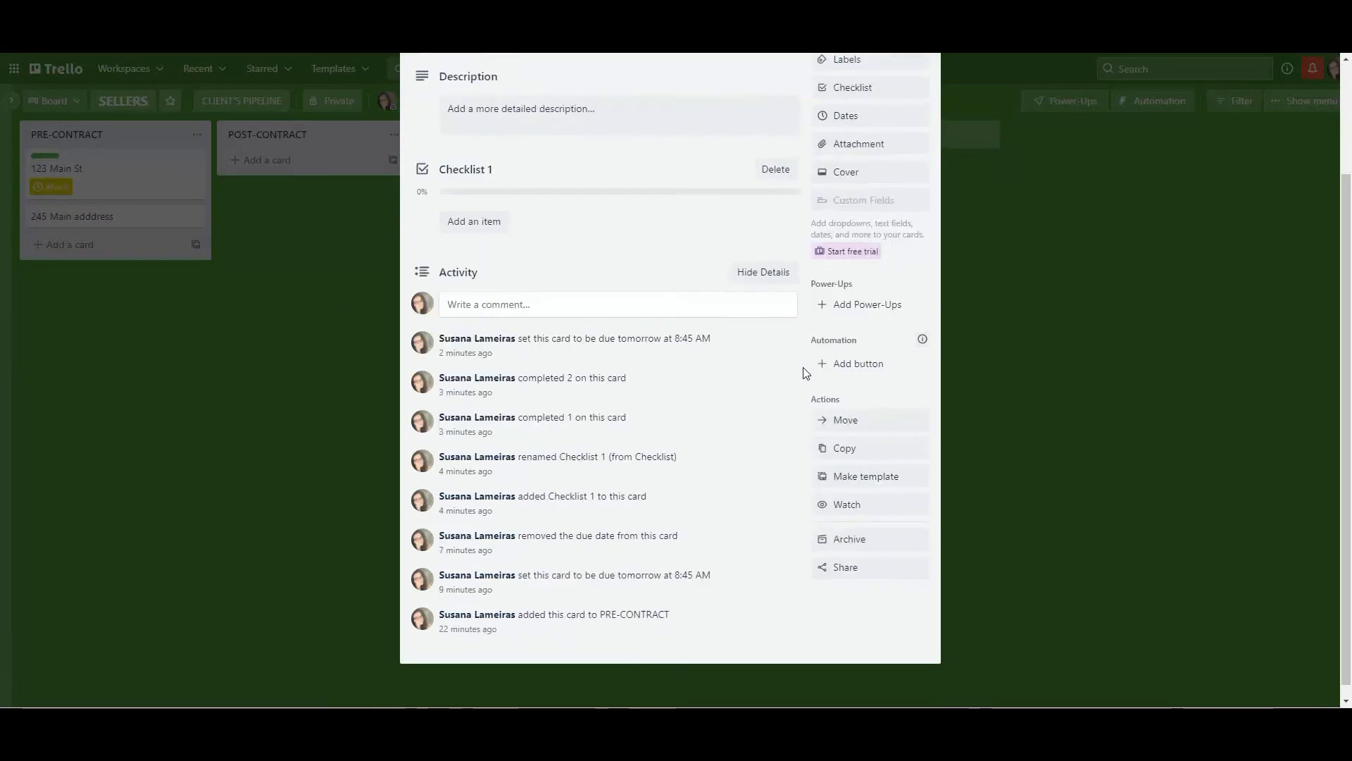
scroll(806, 371, up, 2)
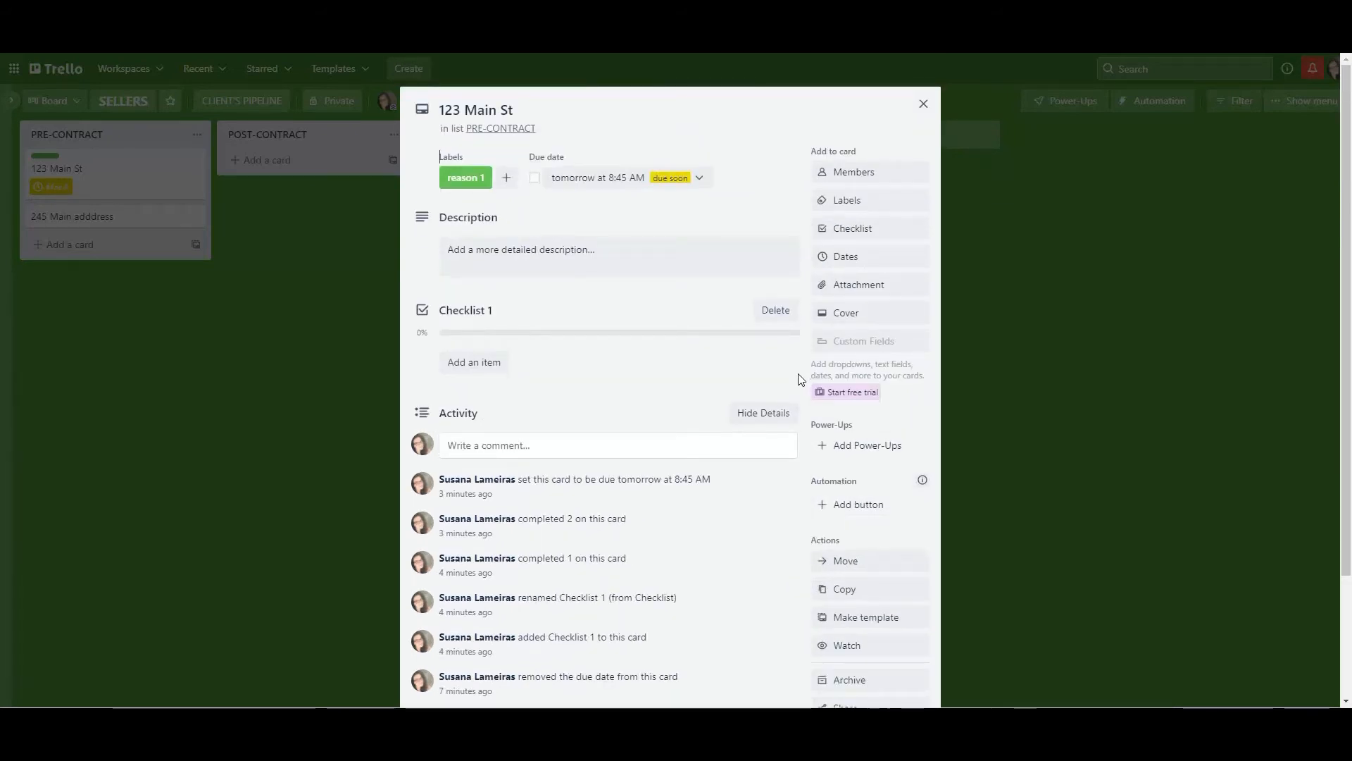
click(872, 451)
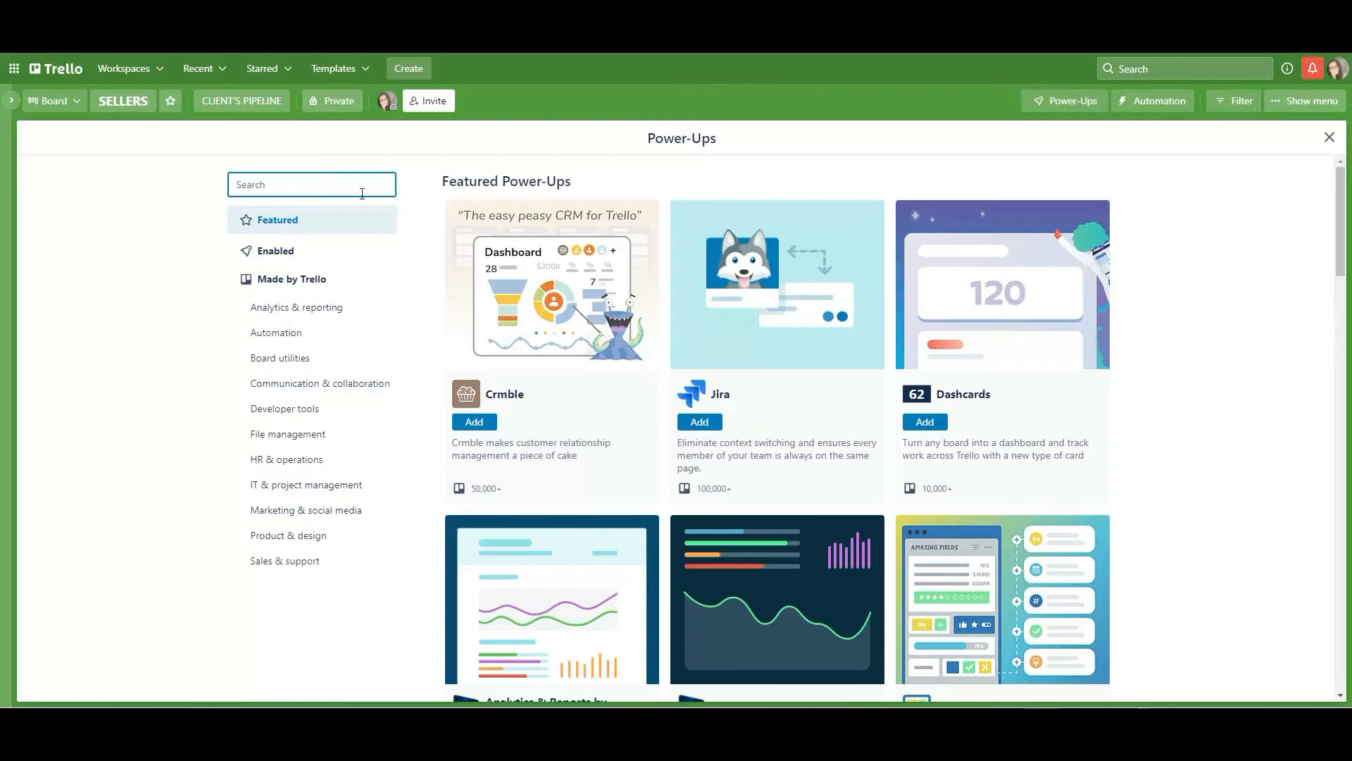
click(318, 182)
text(calend)
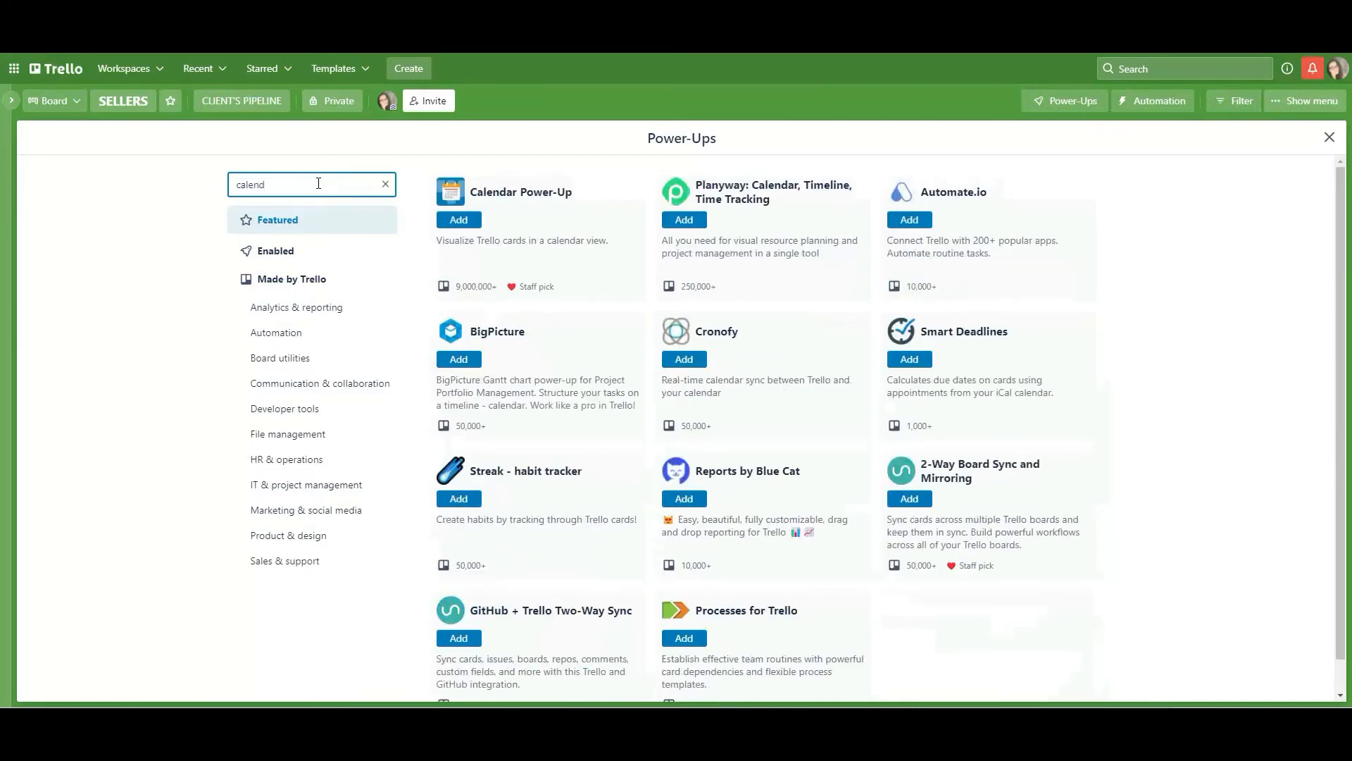
click(457, 224)
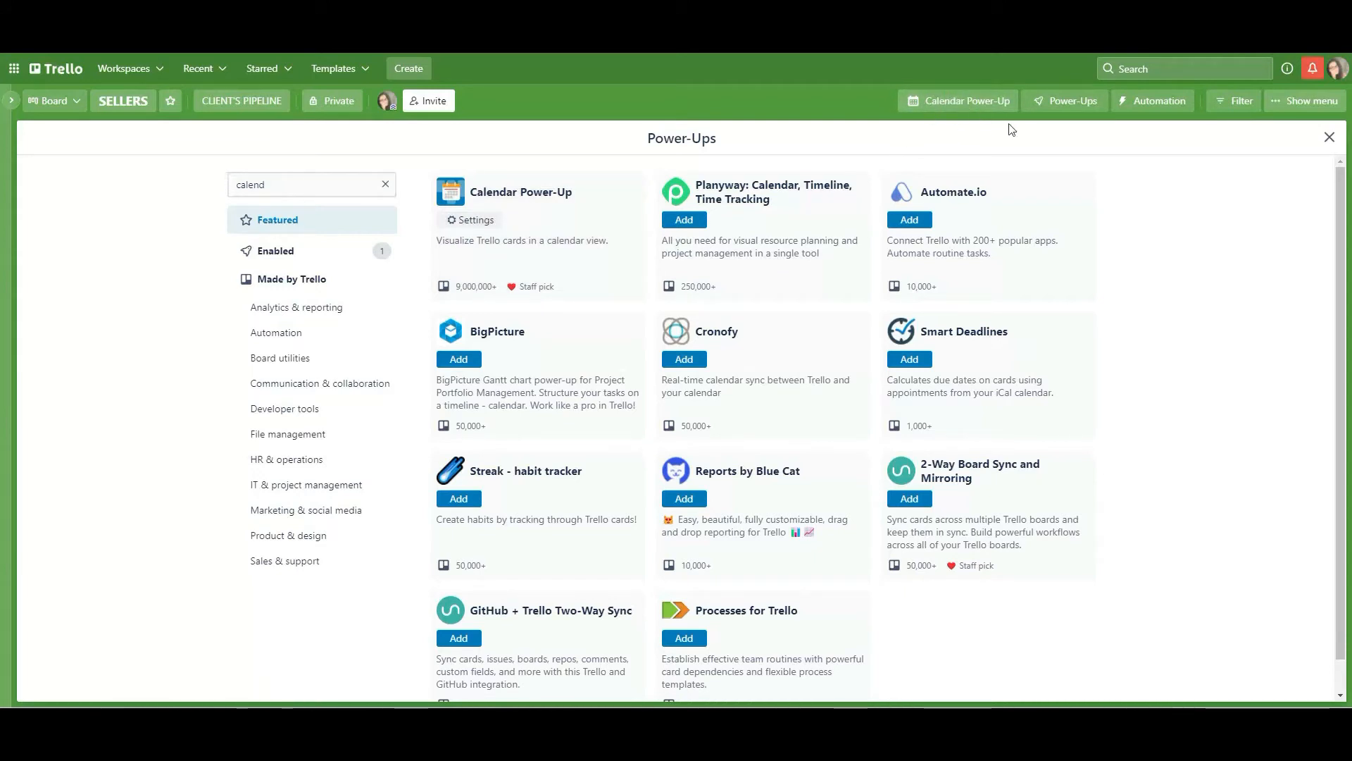
click(1328, 137)
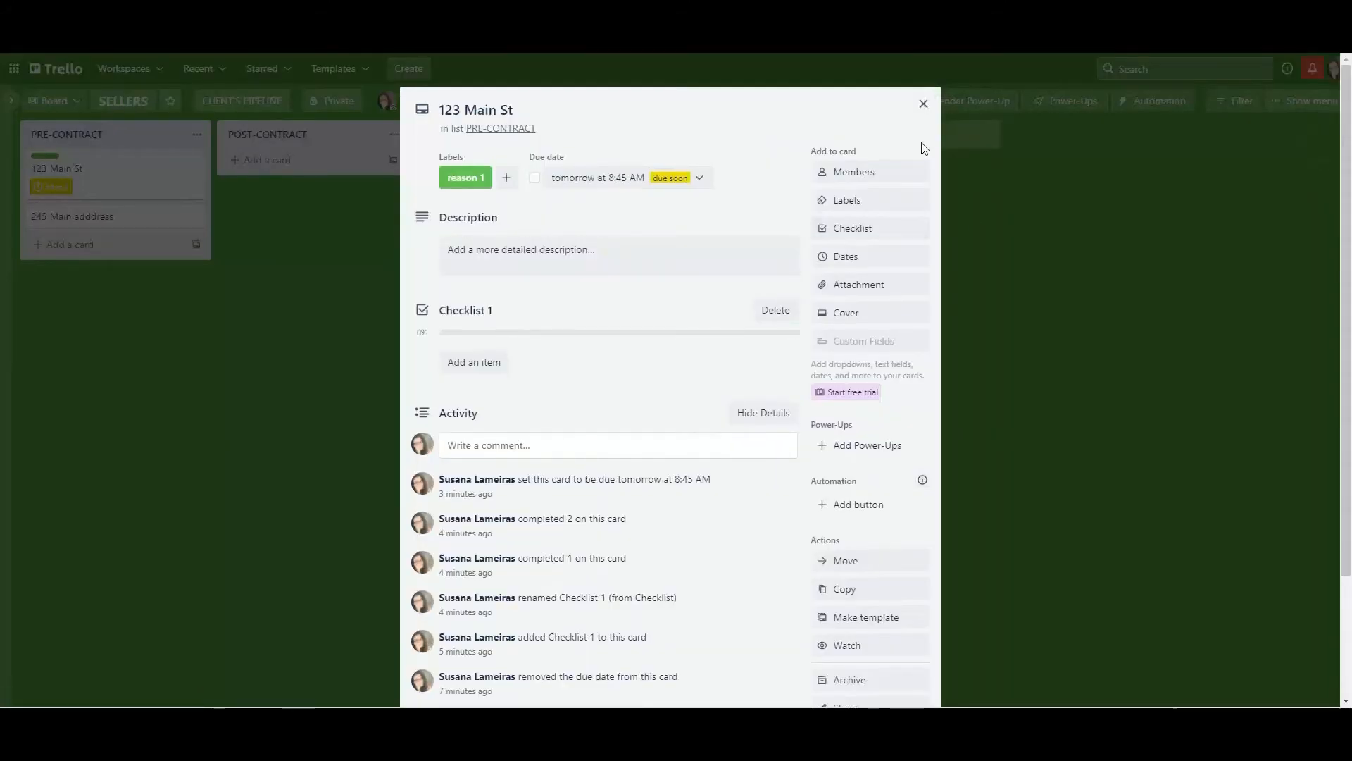
click(924, 105)
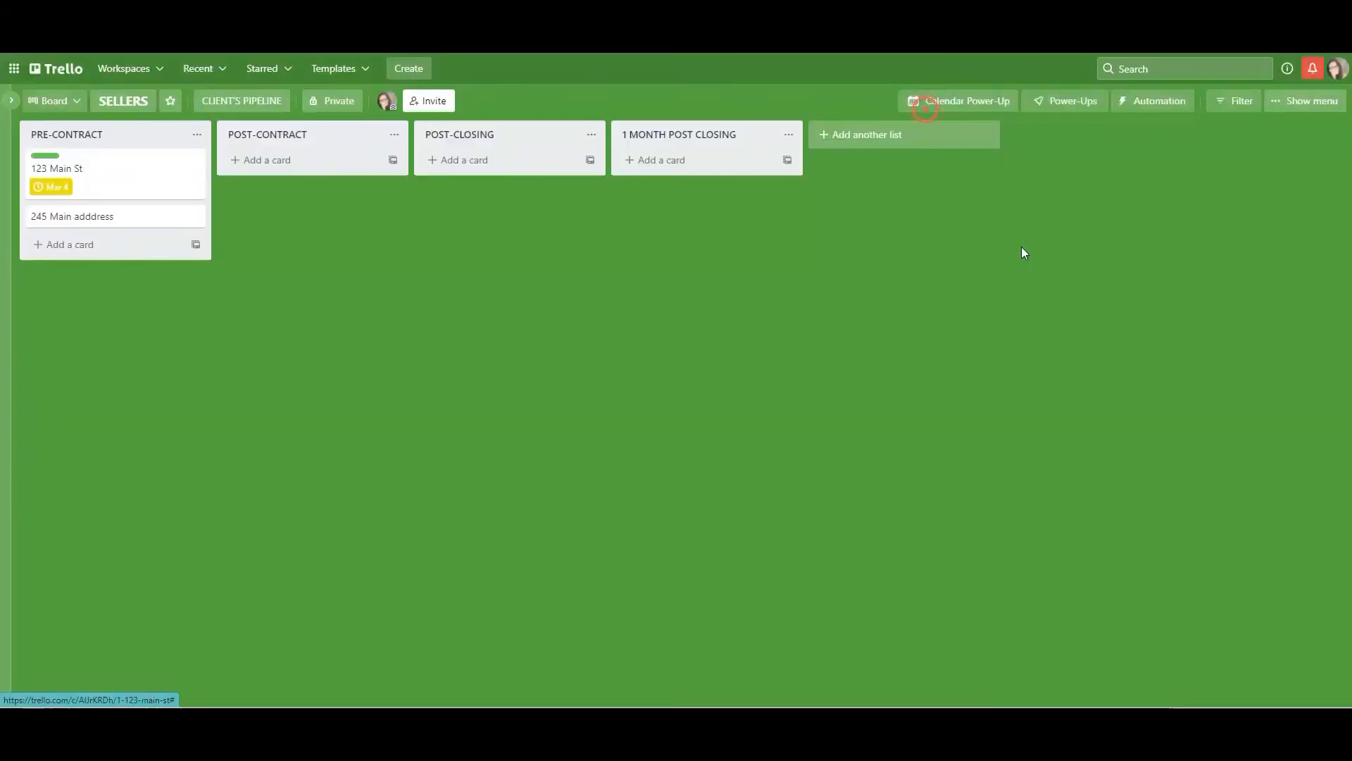
Examine how the first PRE-CONTRACT card's due date appears in the Calendar Power-Up's month view, comparing it with the card's details
click(968, 103)
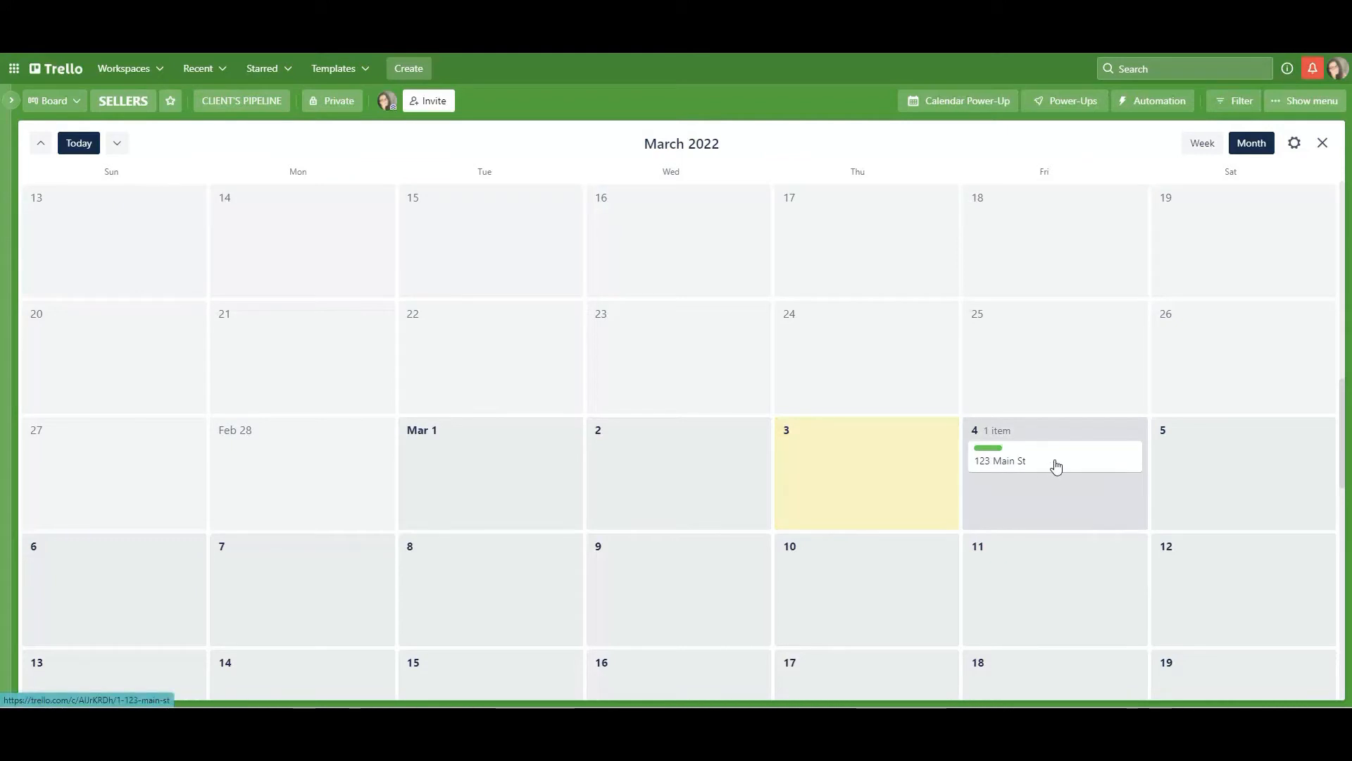
click(1322, 144)
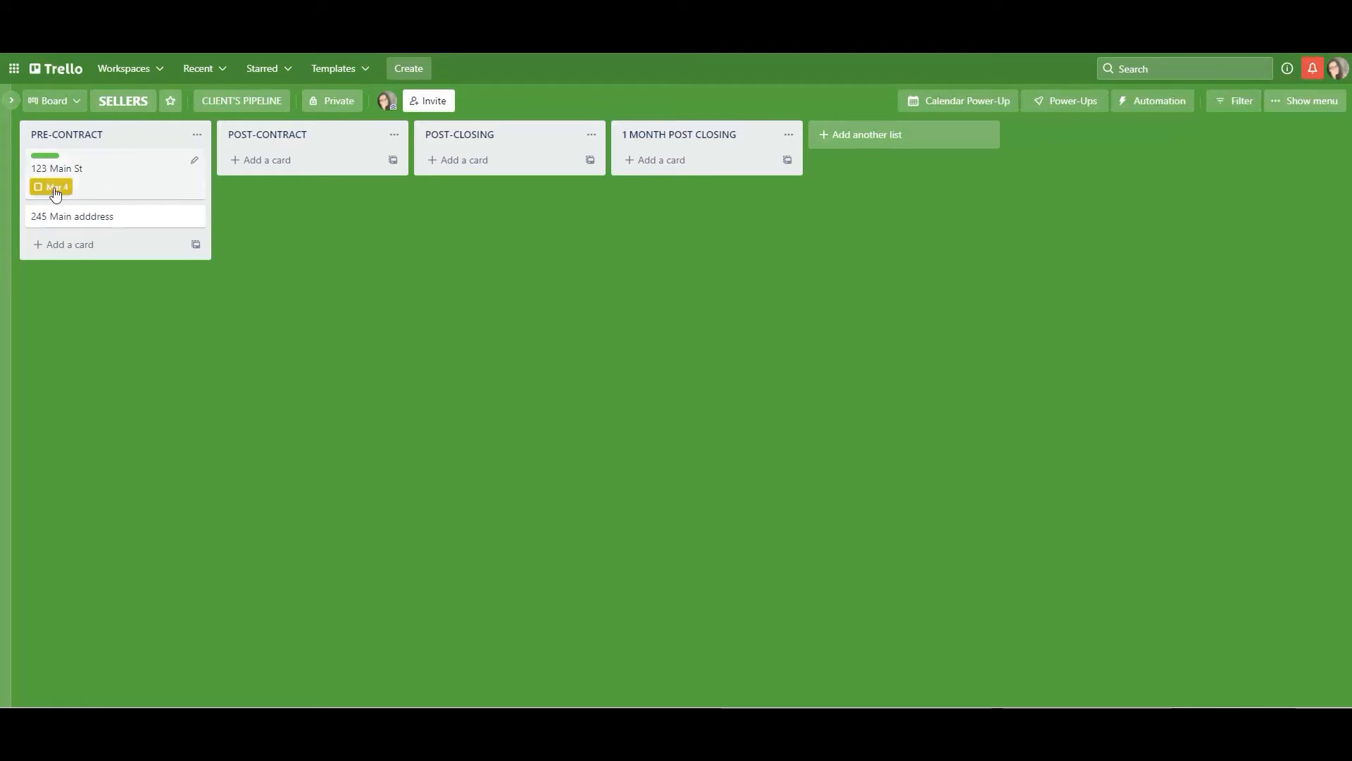
click(107, 181)
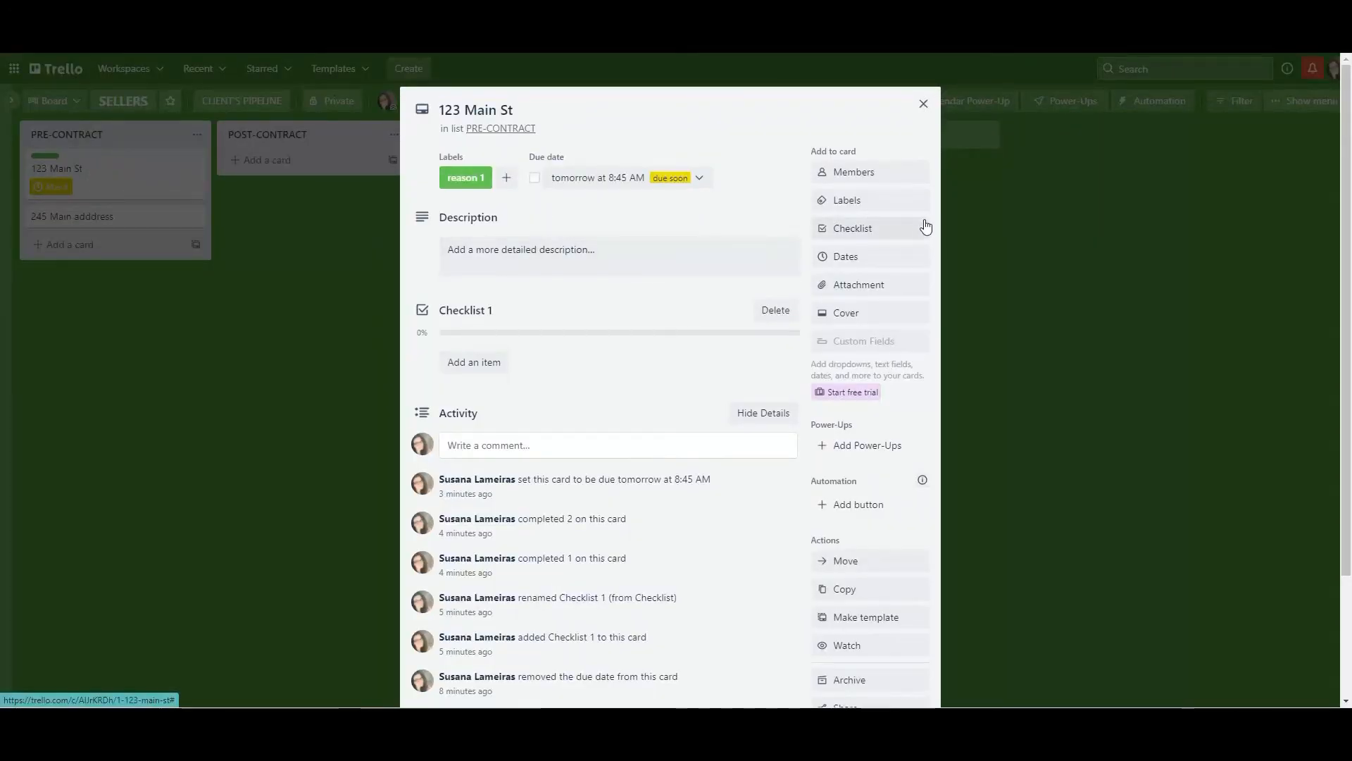
click(923, 106)
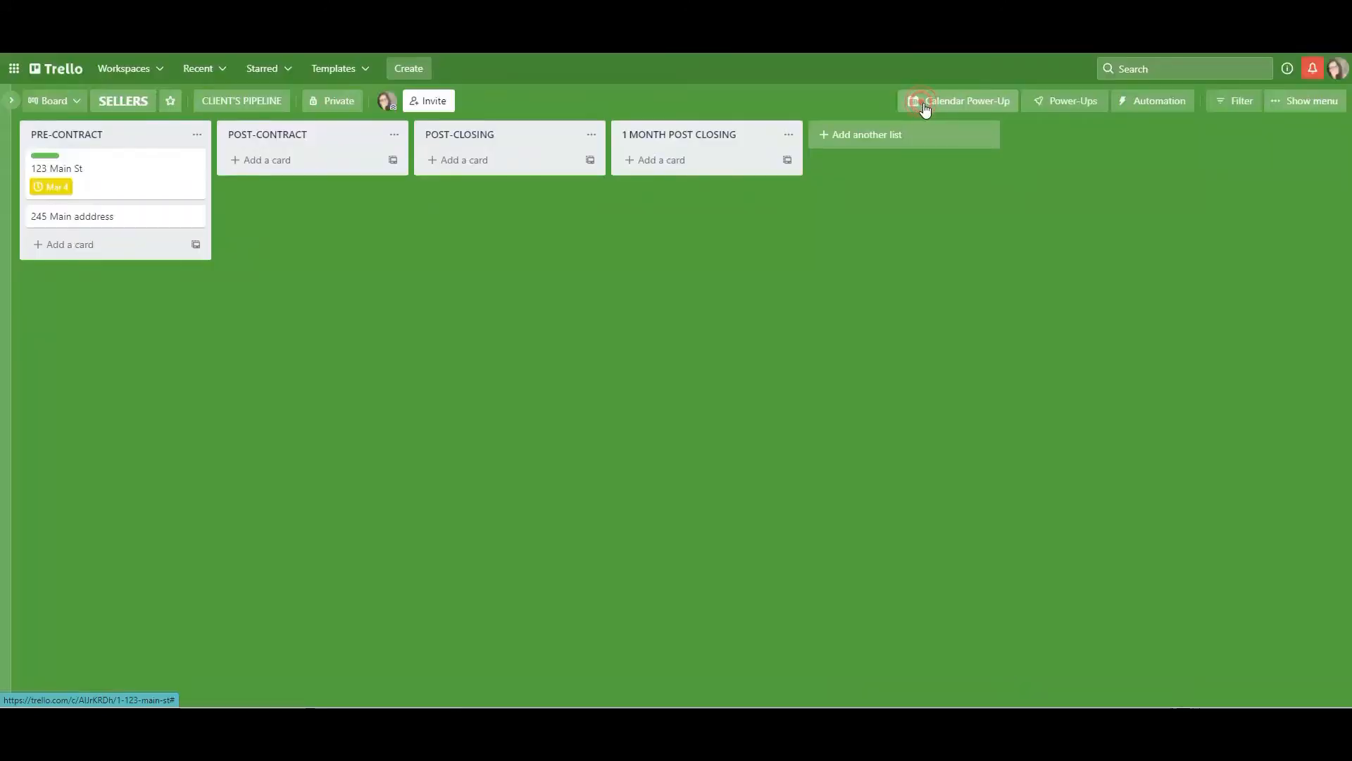
click(961, 104)
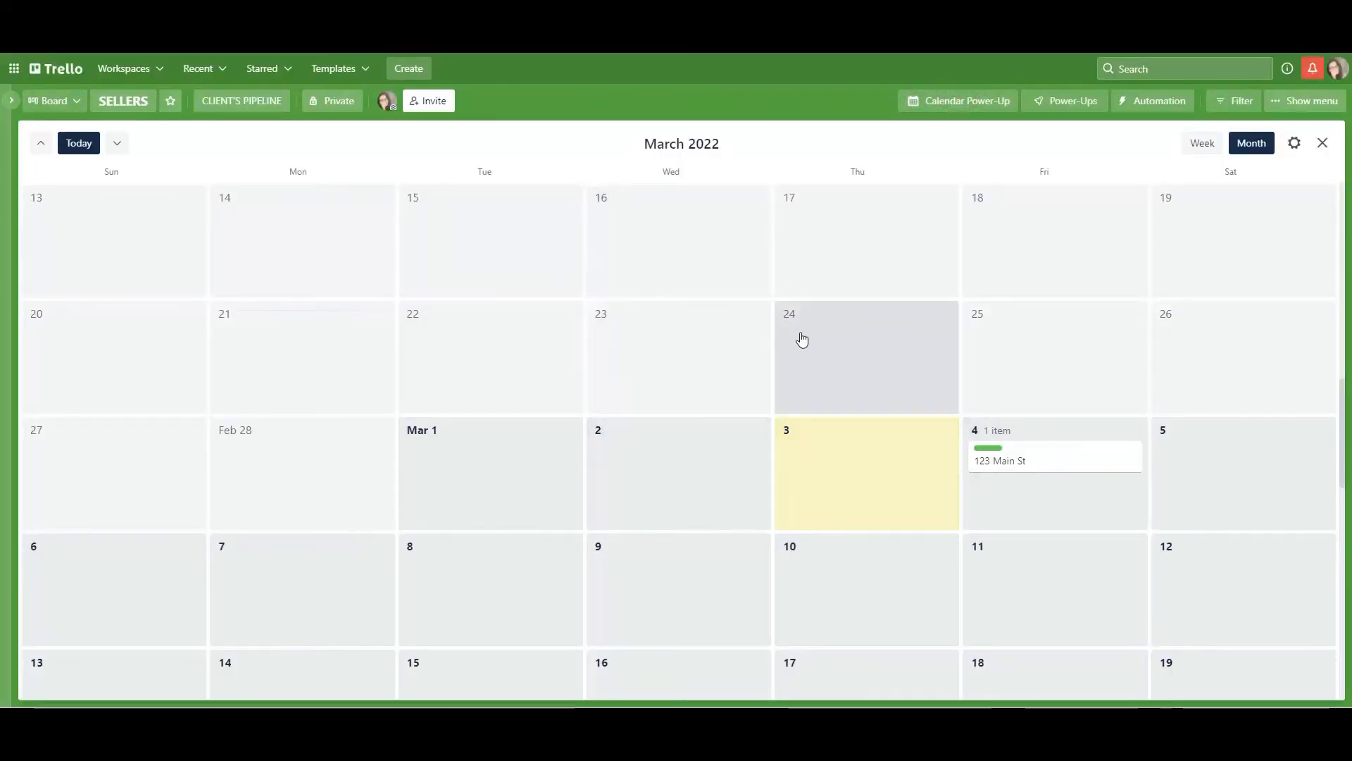
click(1324, 144)
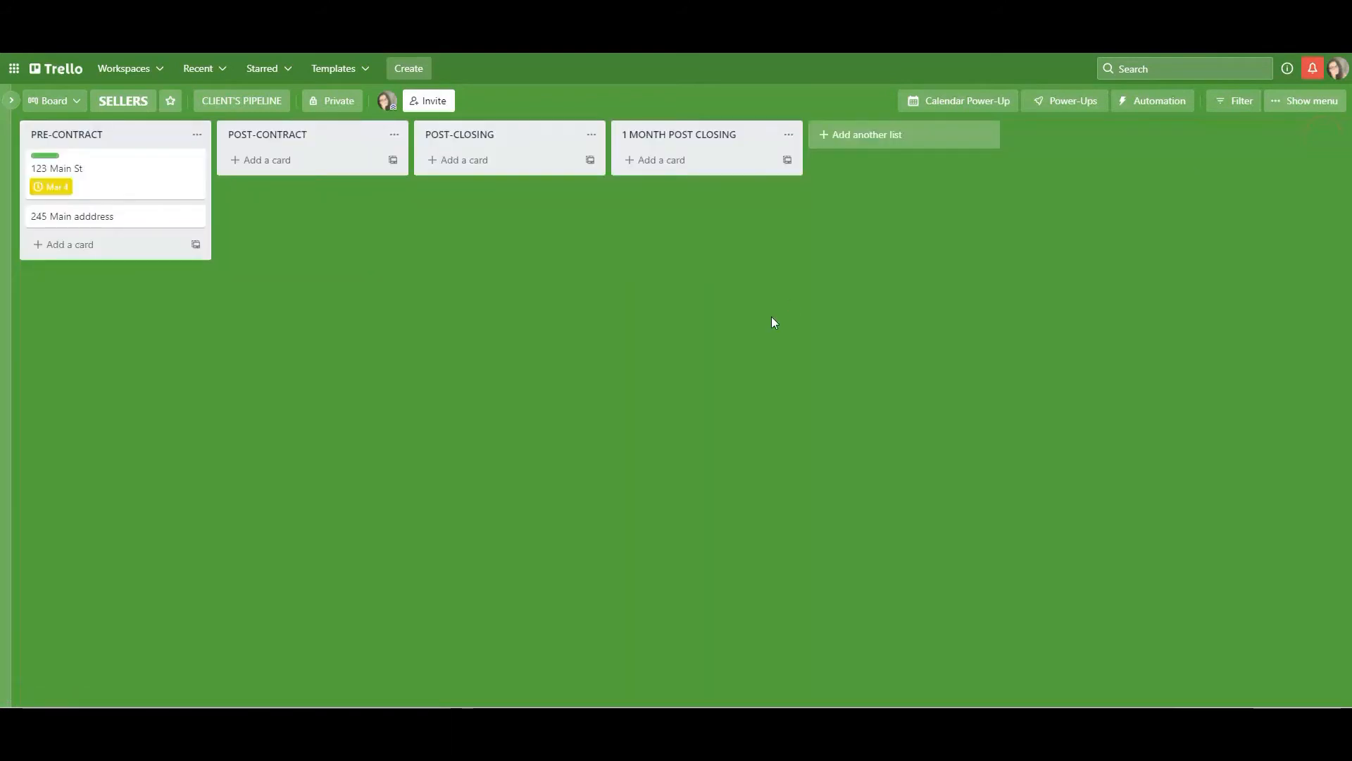
Turn on watching for the first PRE-CONTRACT card and return to the board
click(129, 189)
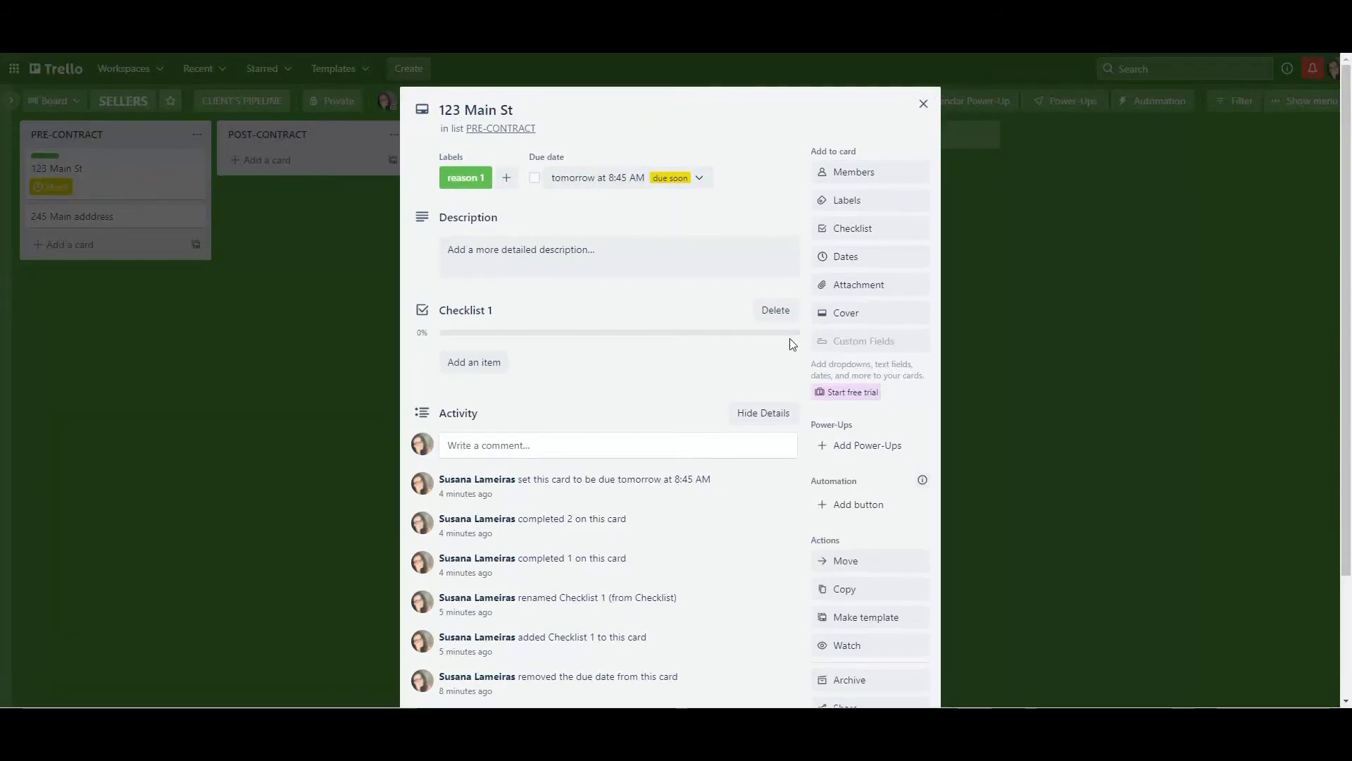
scroll(816, 336, down, 2)
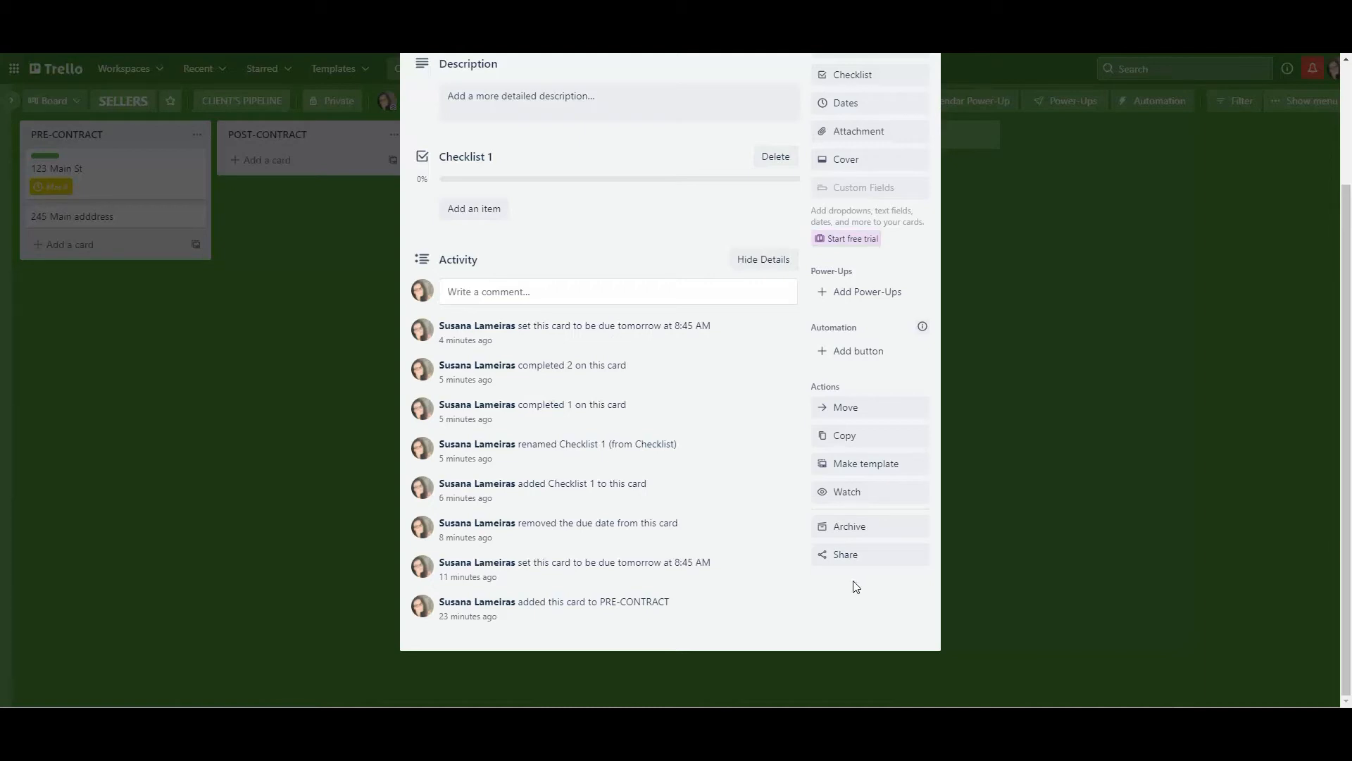
click(855, 498)
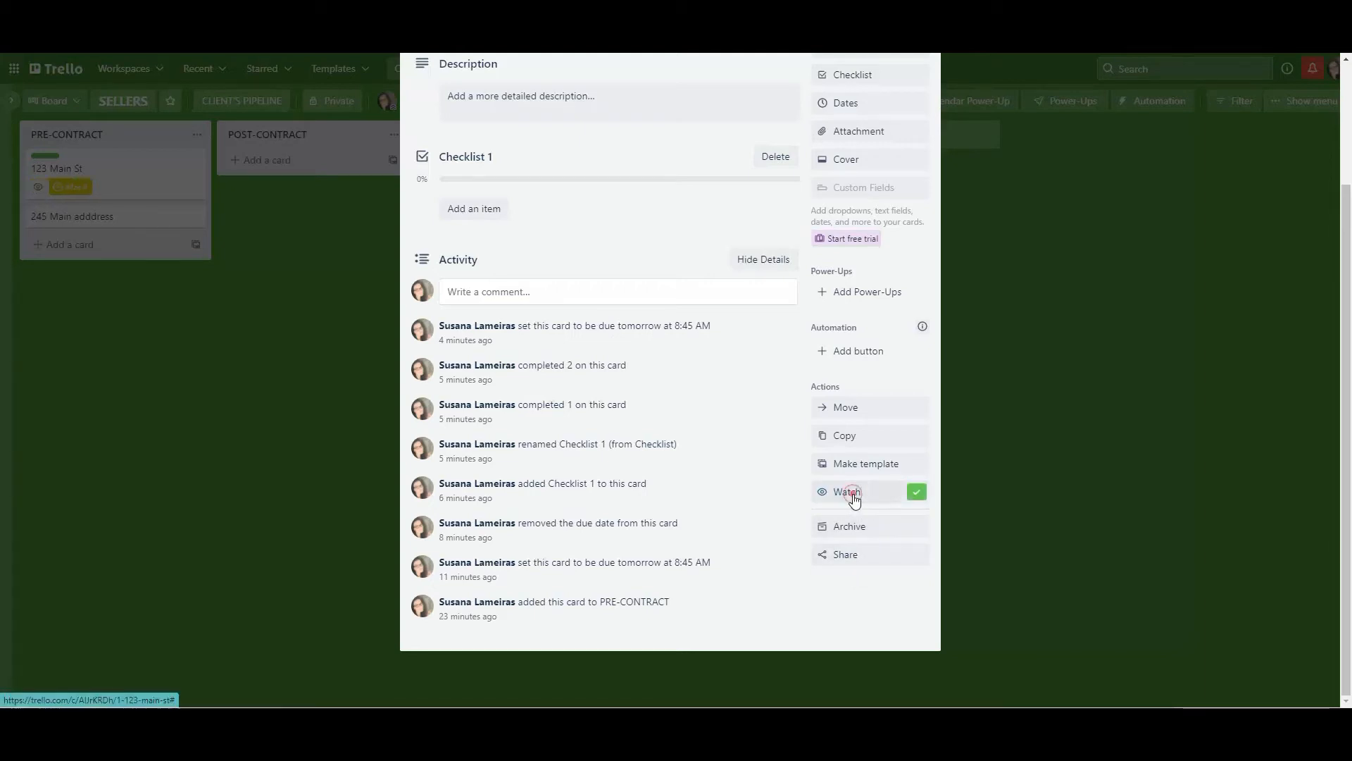
click(981, 471)
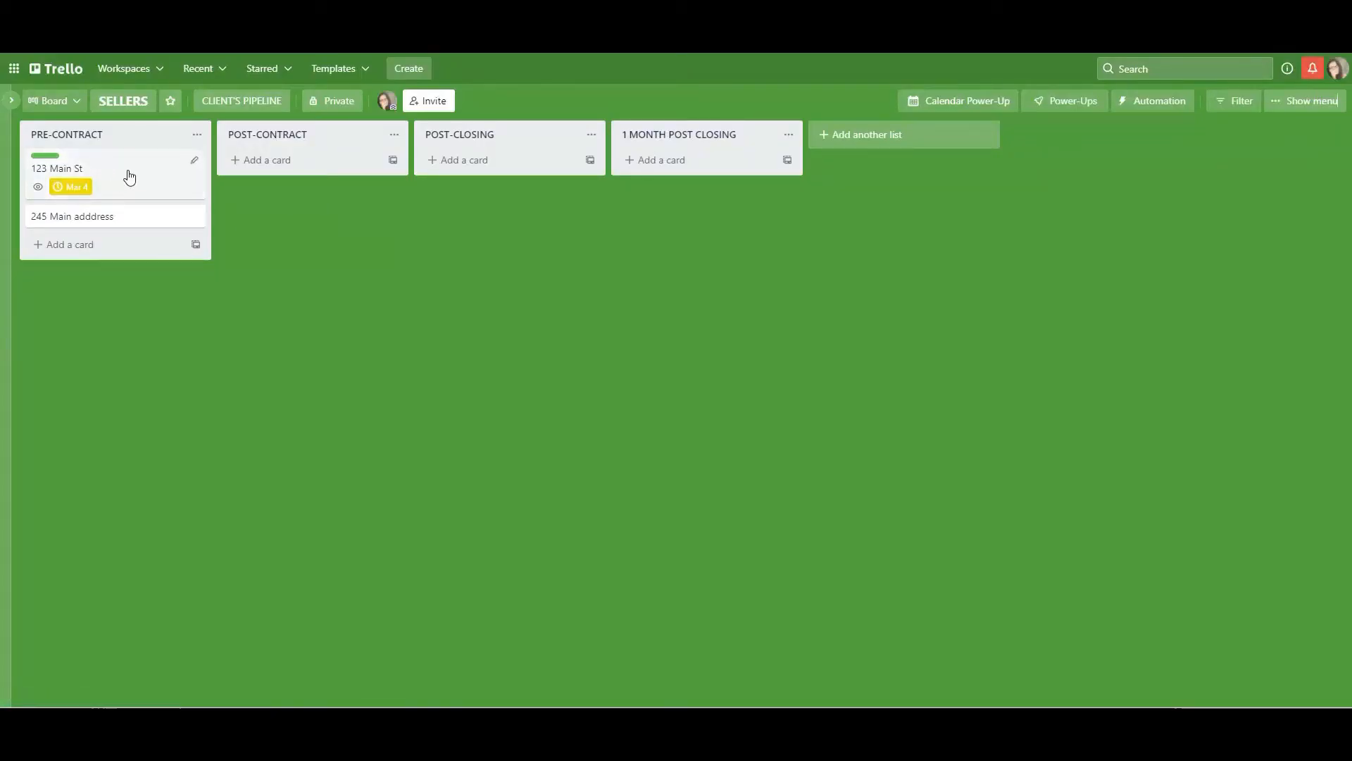
Turn on watching for the whole SELLERS board and check the watch setting of the first PRE-CONTRACT card
click(1309, 103)
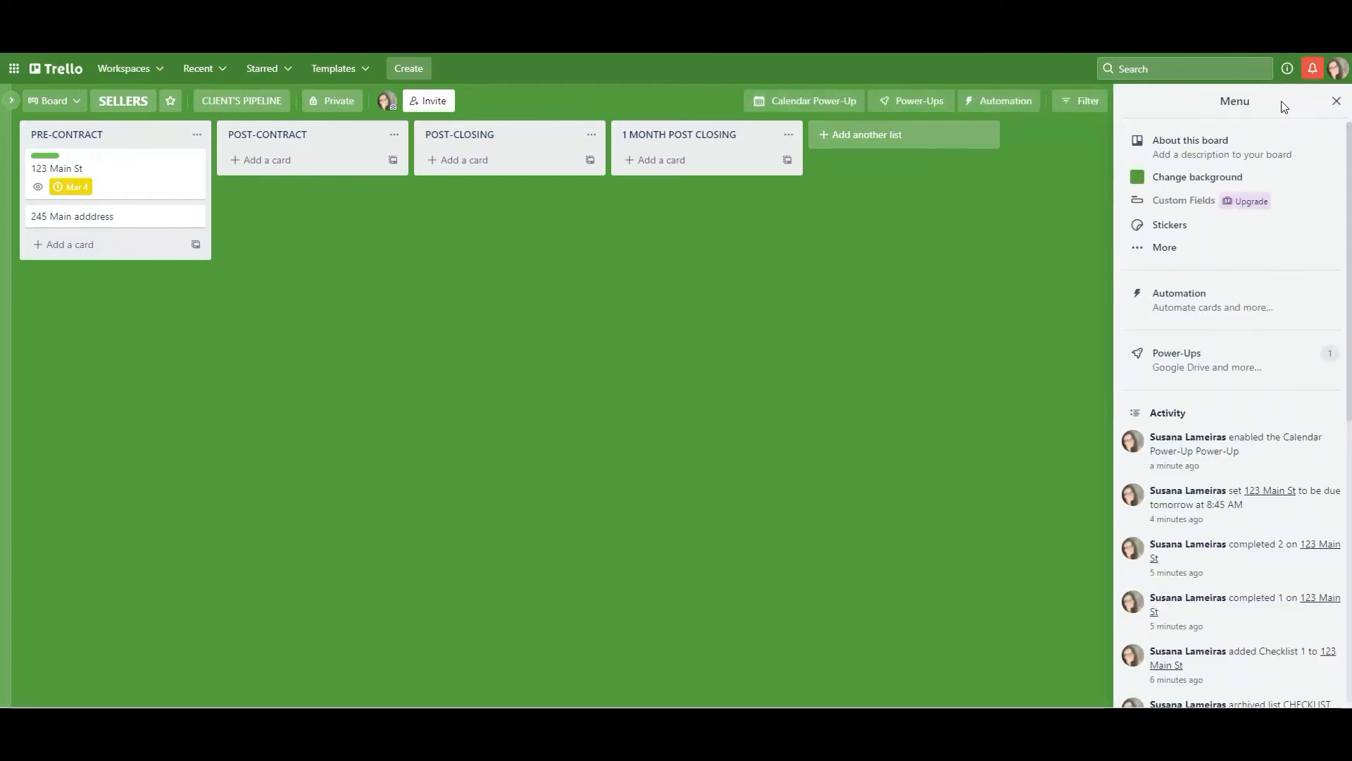
click(1183, 248)
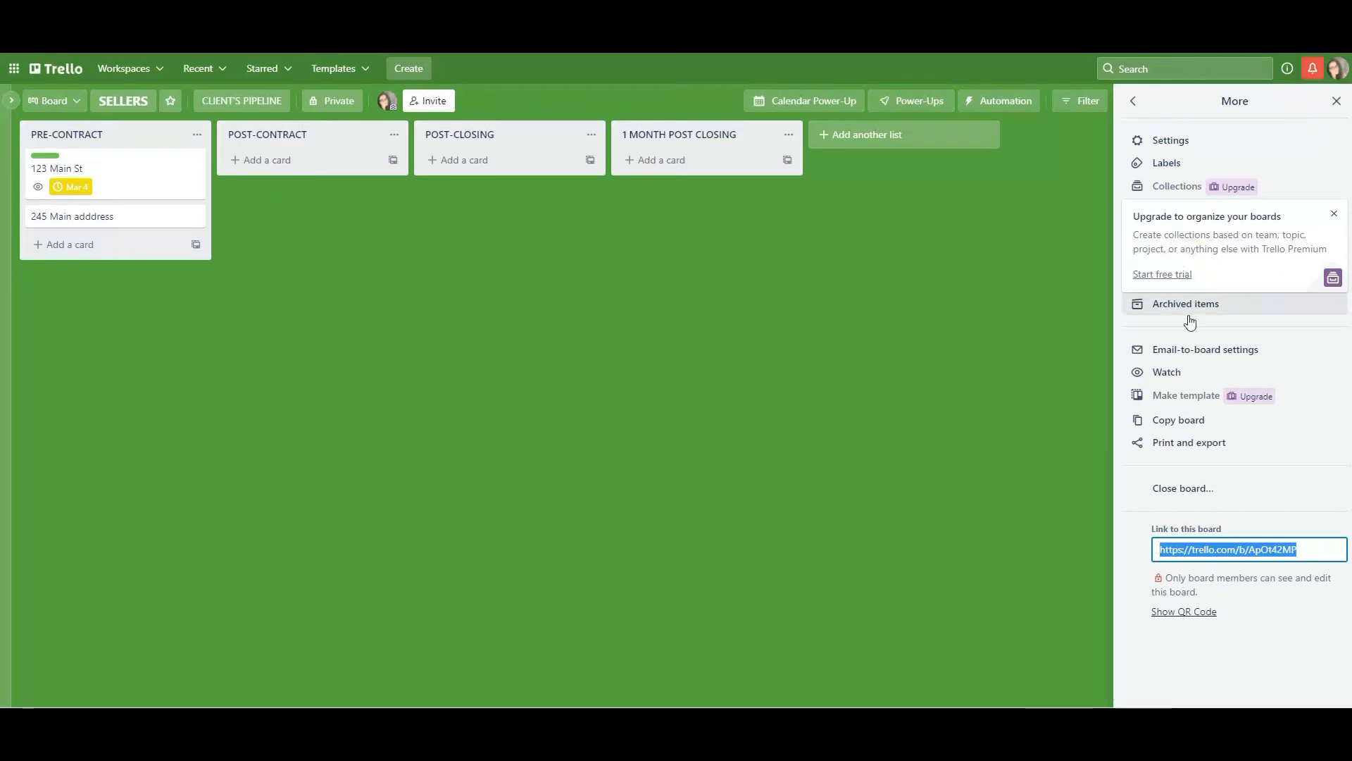
click(1177, 374)
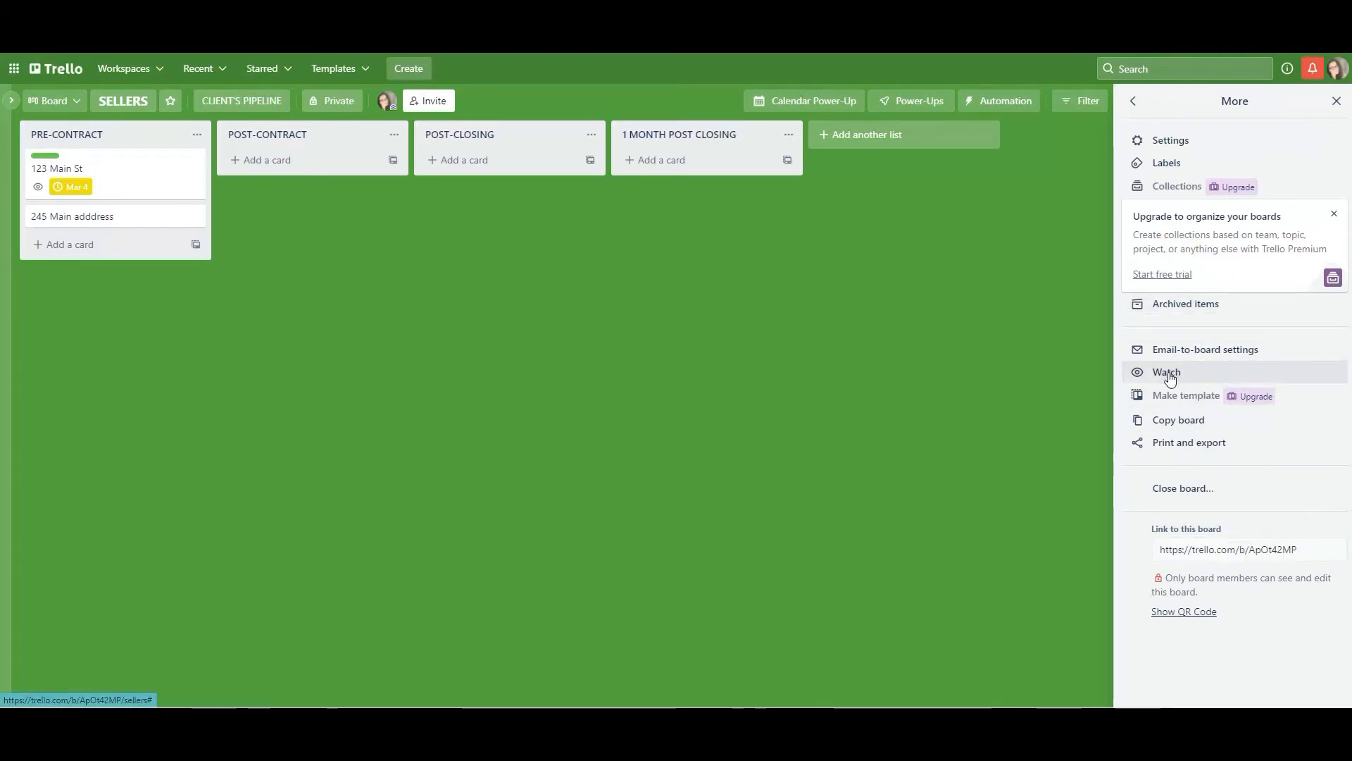
click(1177, 378)
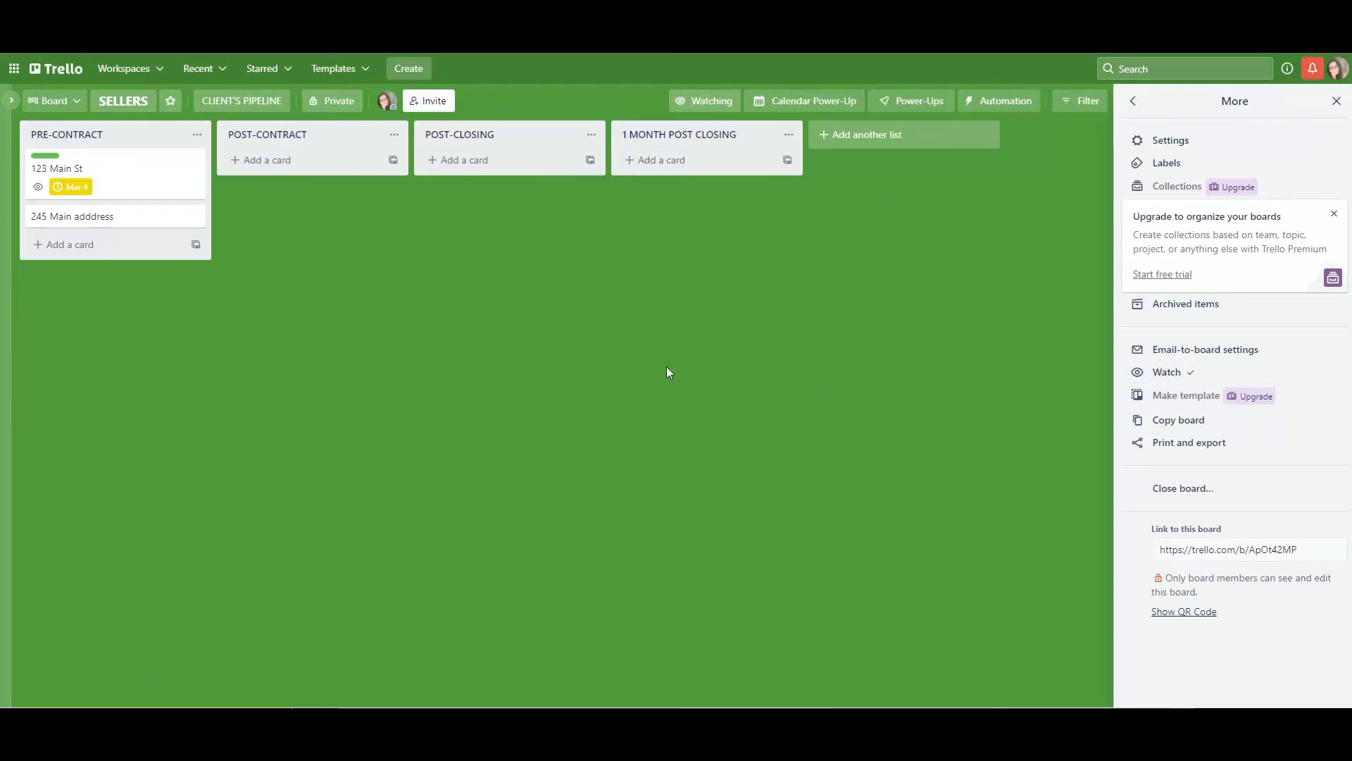
click(133, 189)
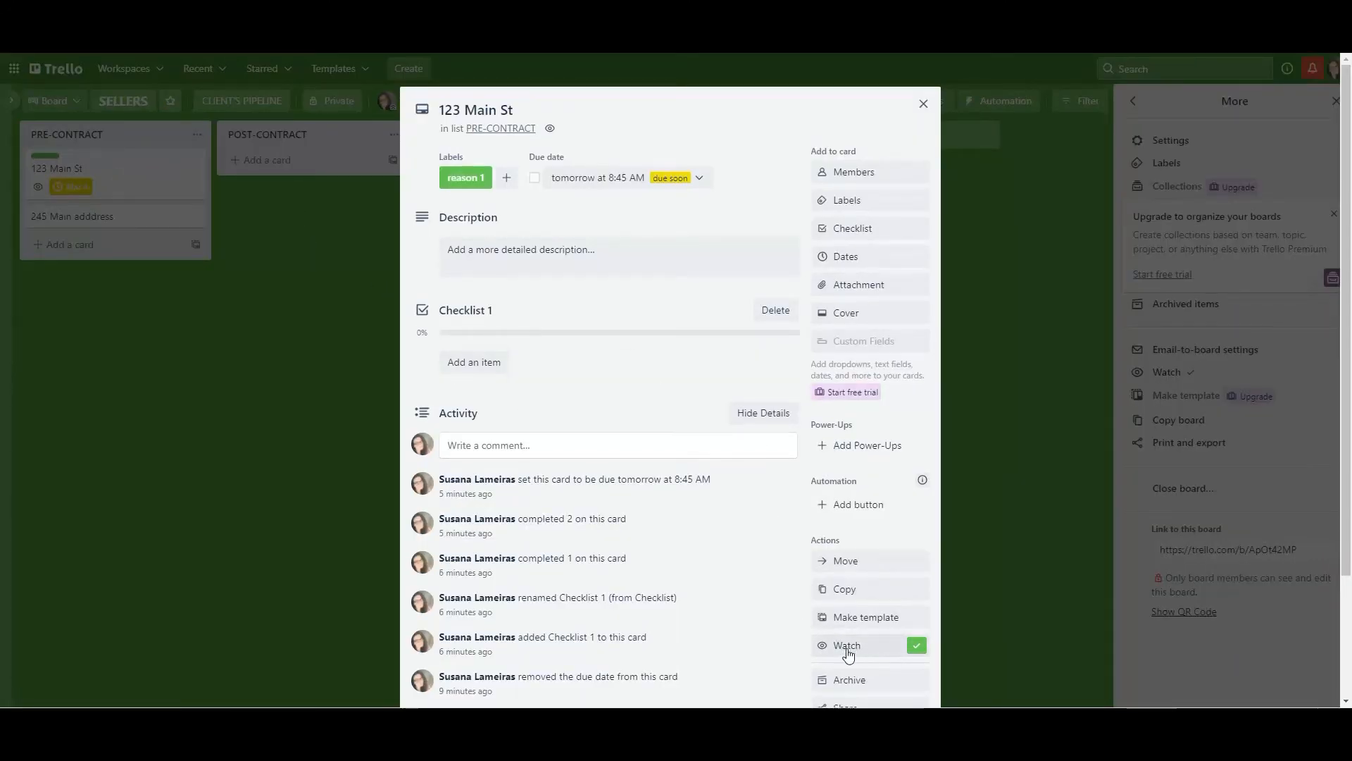
click(974, 437)
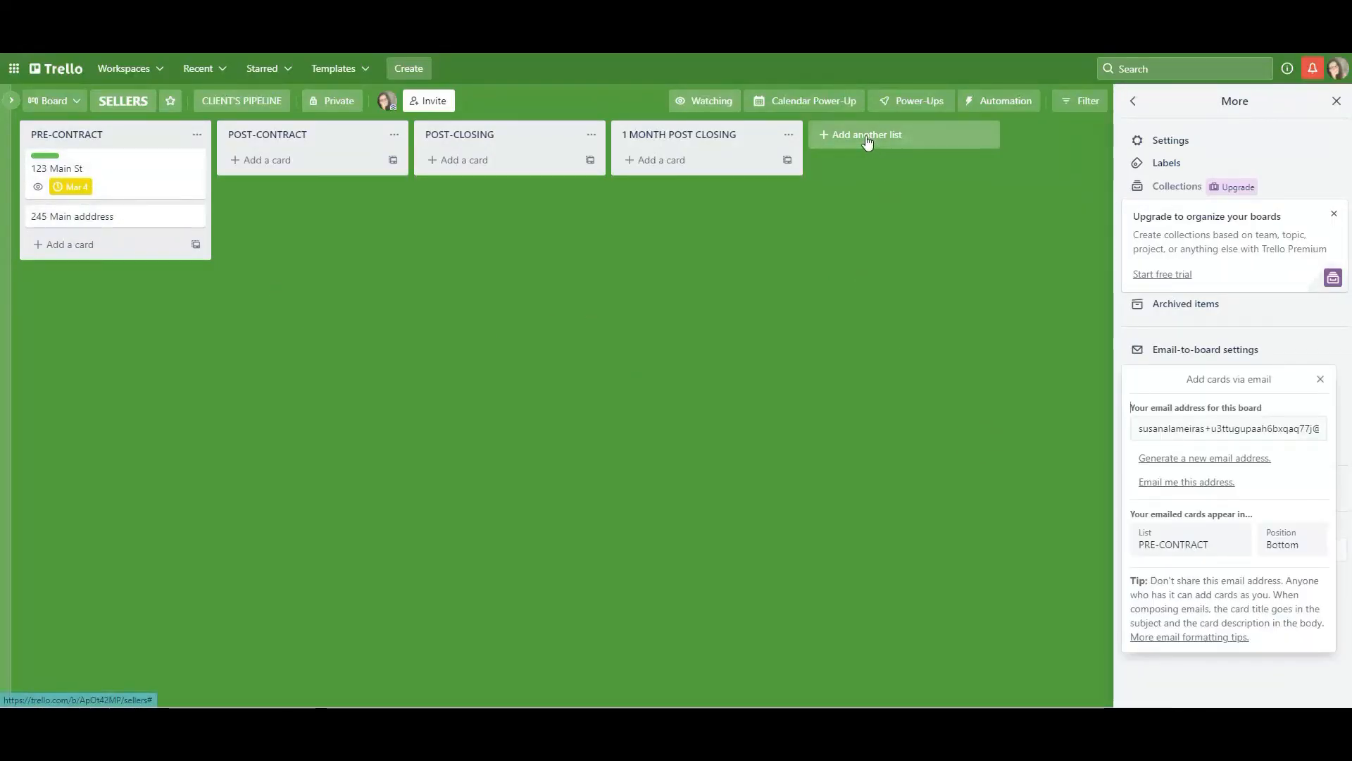
Add a list titled CHECKLIST after 1 MONTH POST CLOSING and close the board menu
click(869, 138)
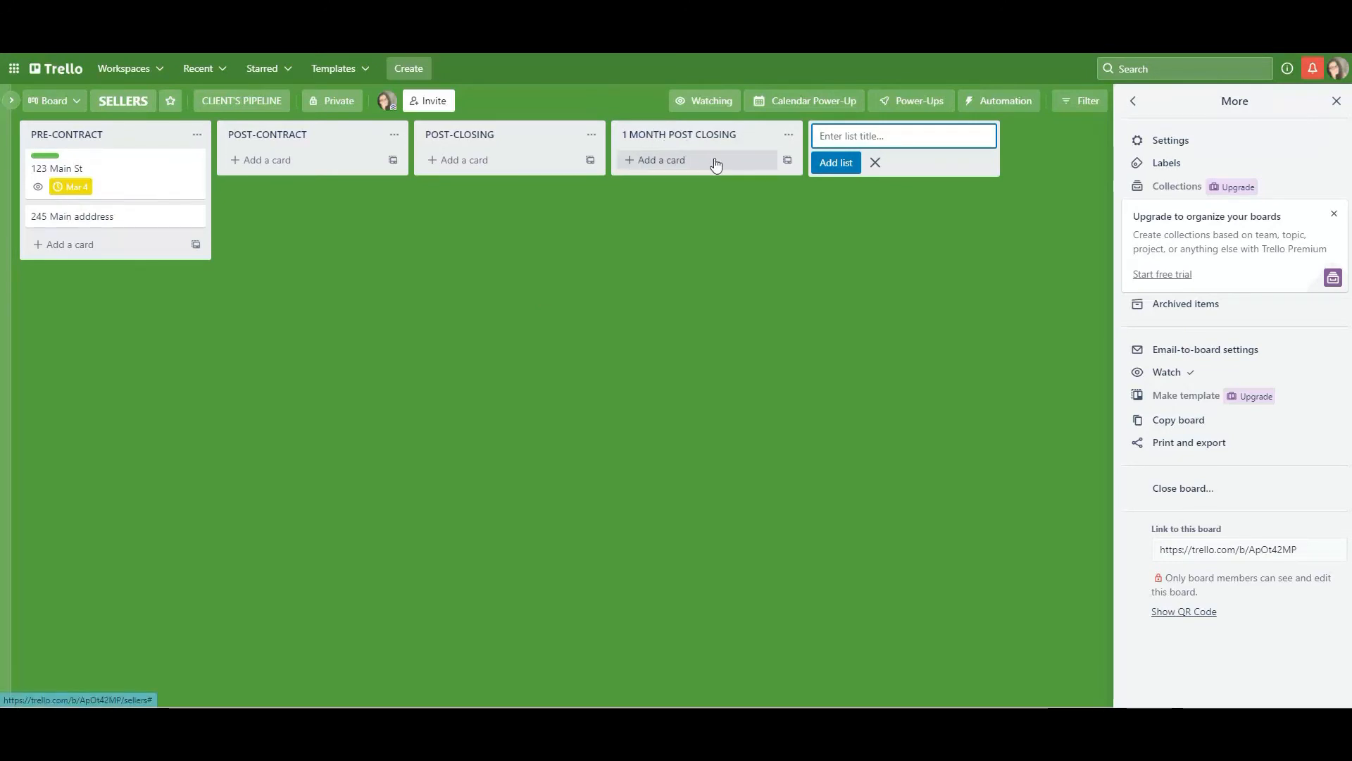
click(862, 136)
click(862, 137)
text(CHECKLIST)
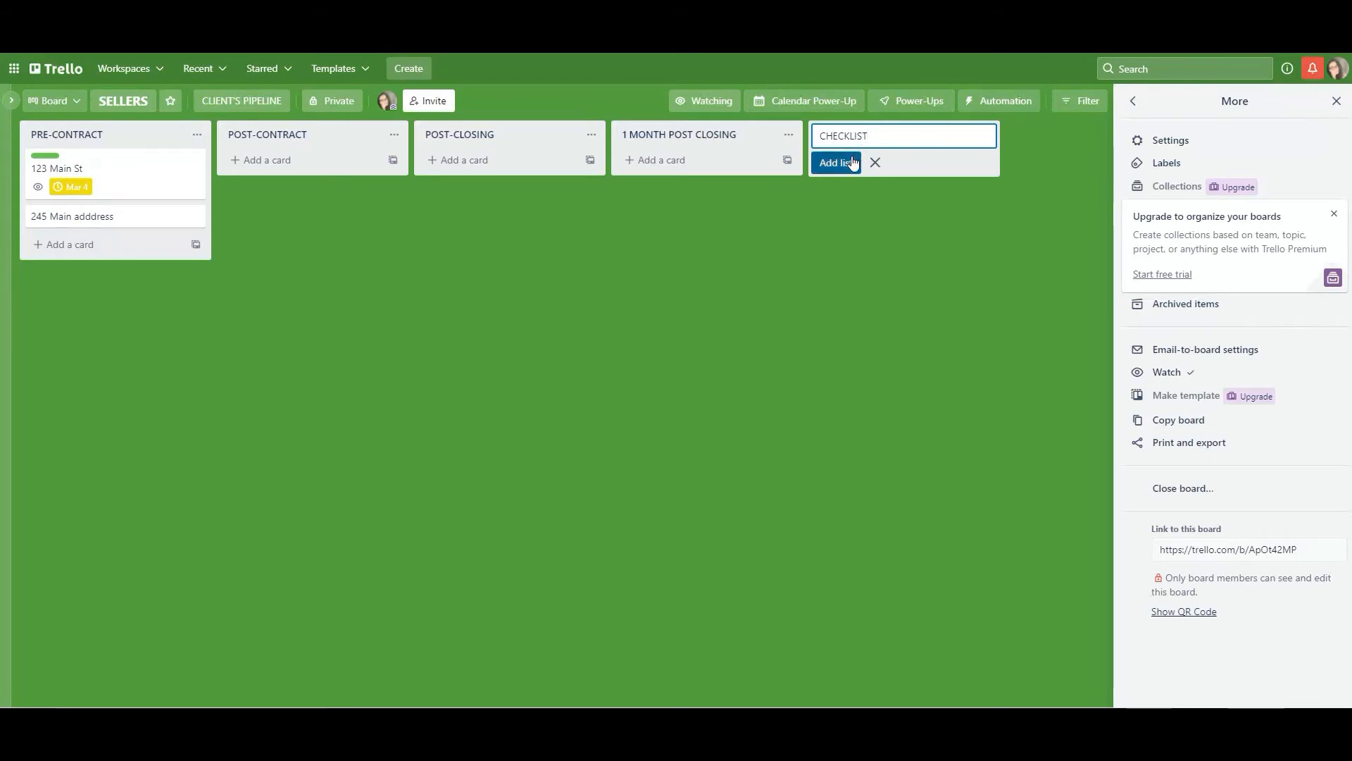
click(849, 162)
click(992, 164)
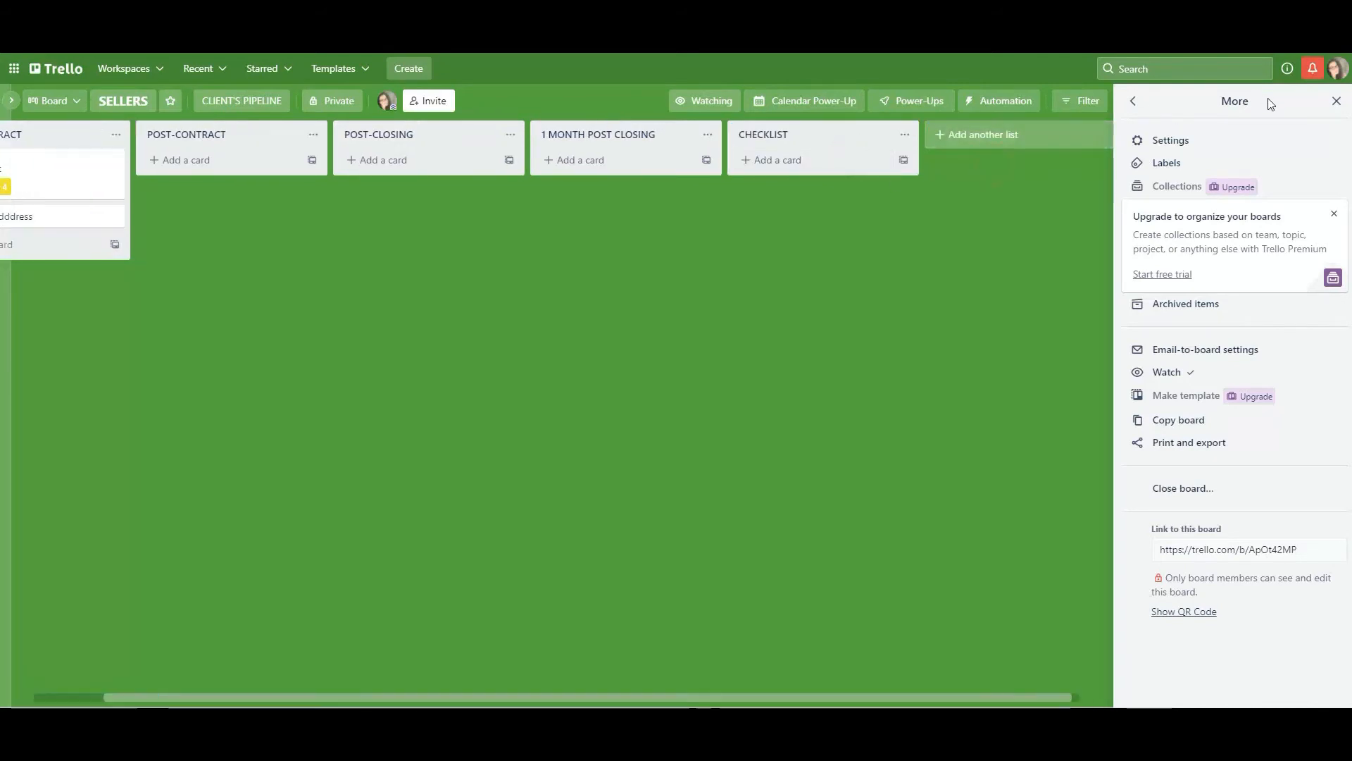
click(1336, 102)
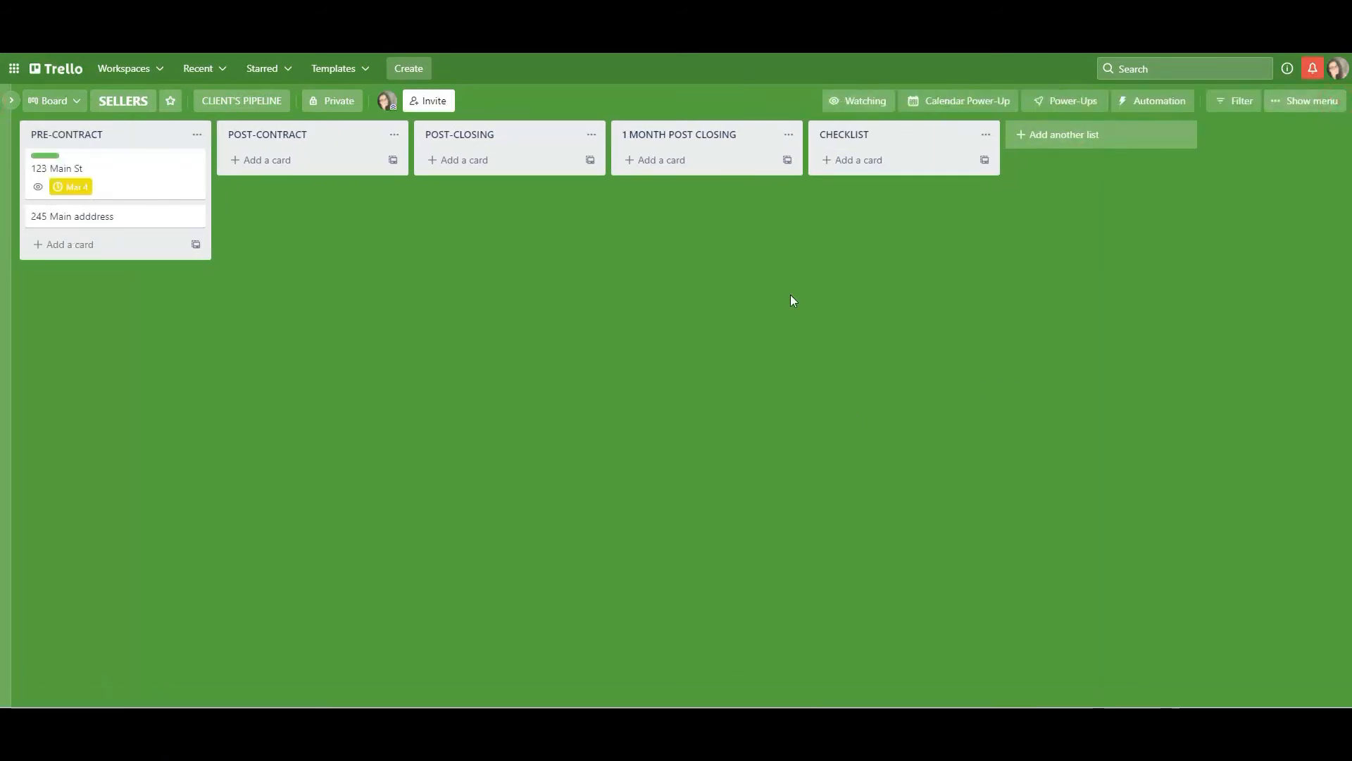
Add a card titled CHECKLIST to the CHECKLIST list and look over its details
click(852, 174)
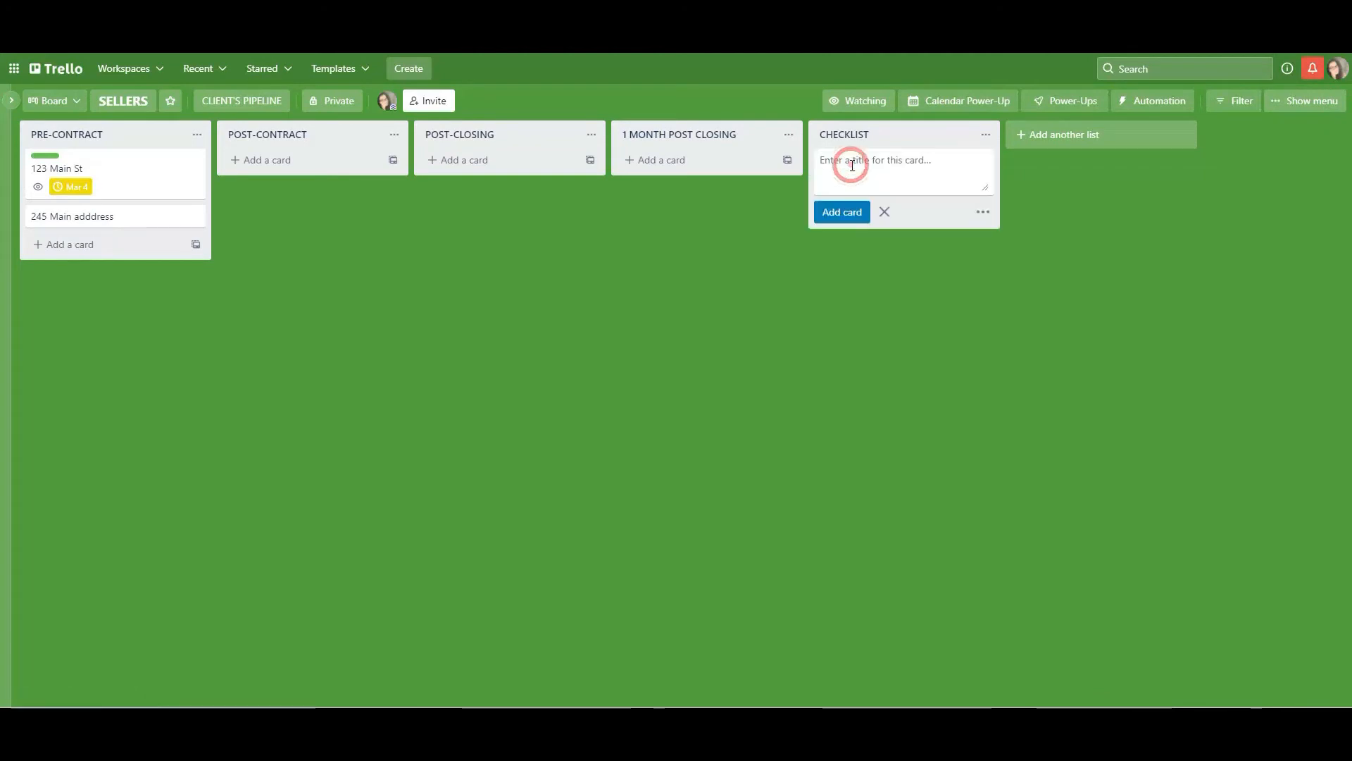
text(CHECKLIST)
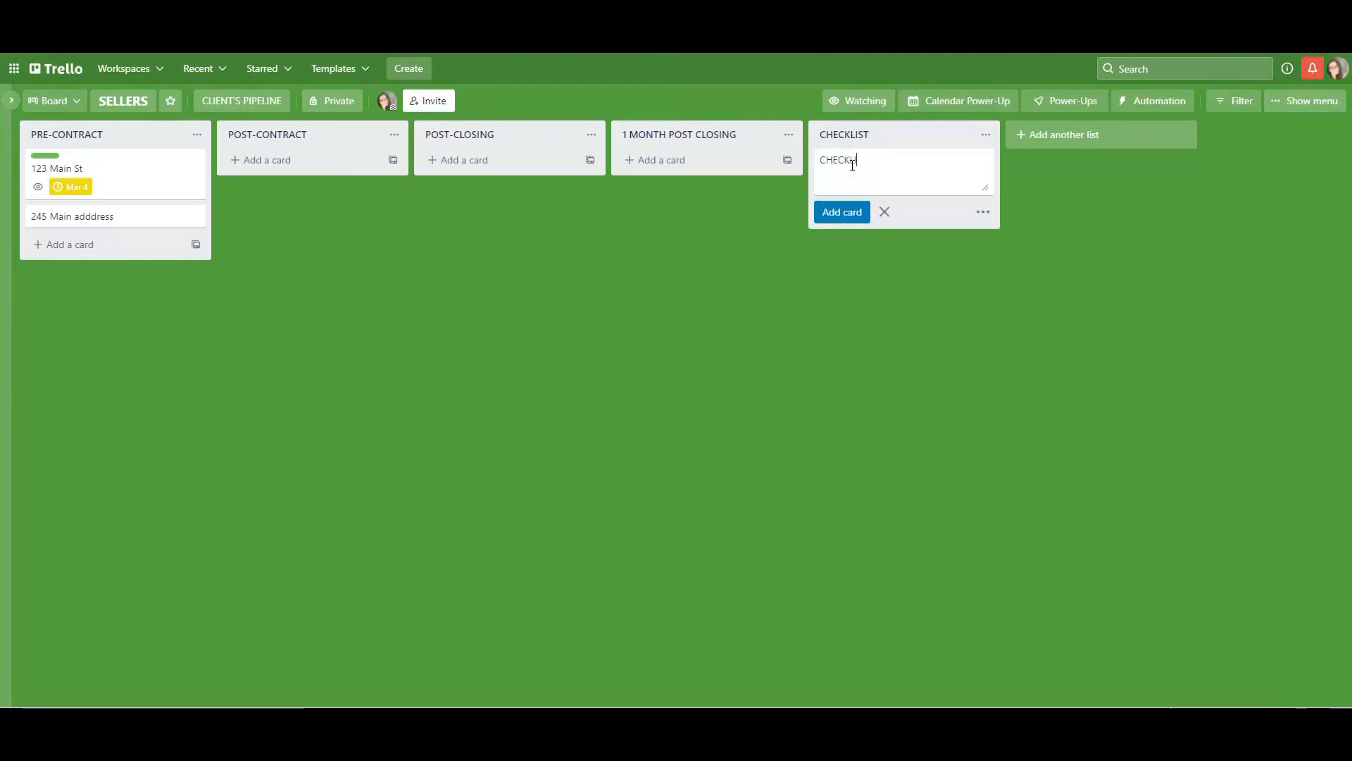
click(845, 219)
click(883, 238)
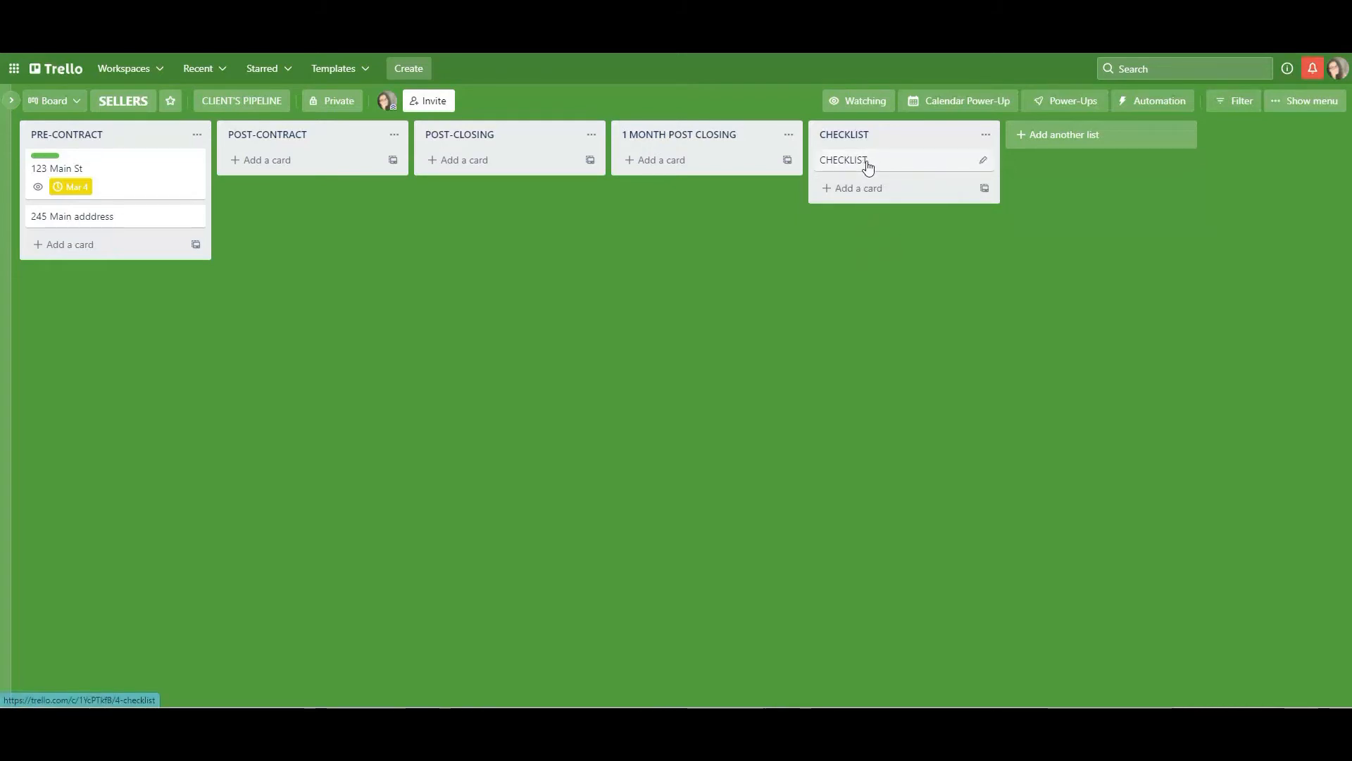
click(867, 166)
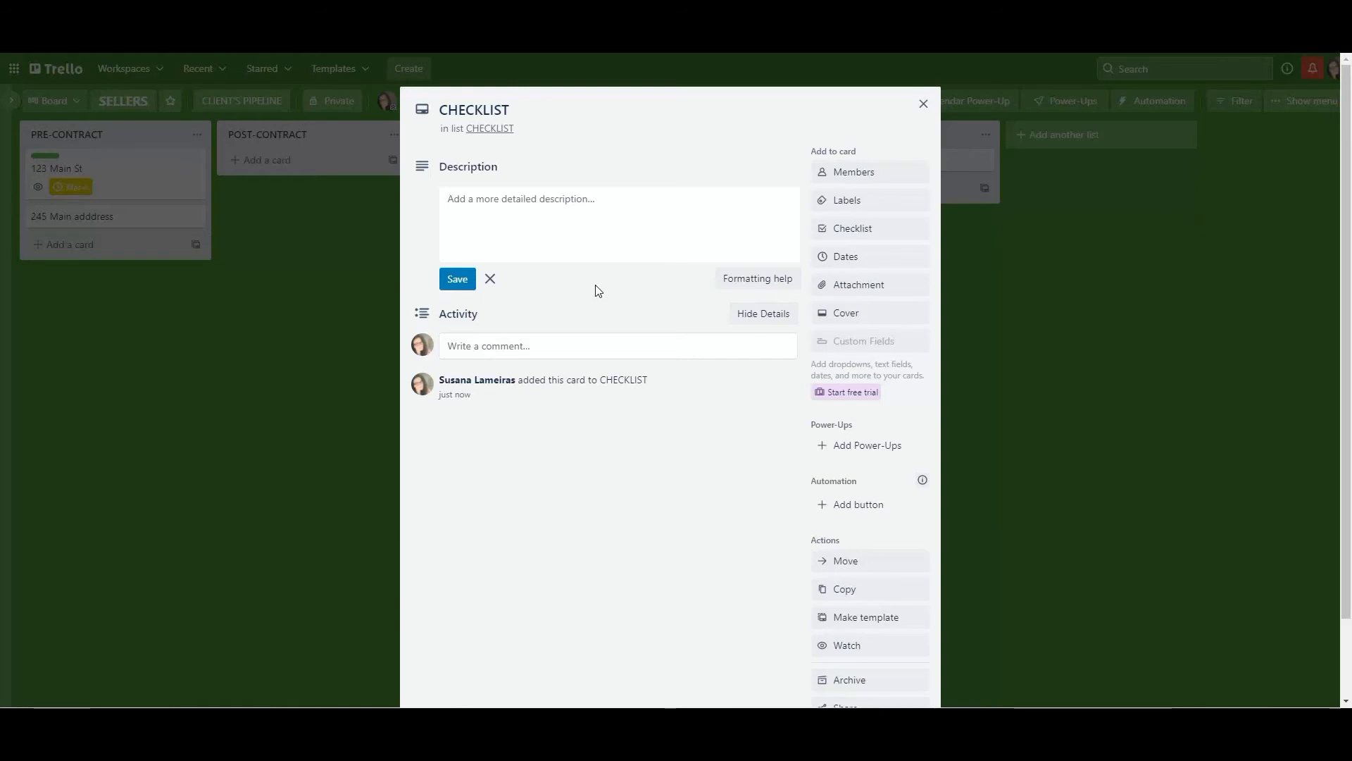
click(923, 103)
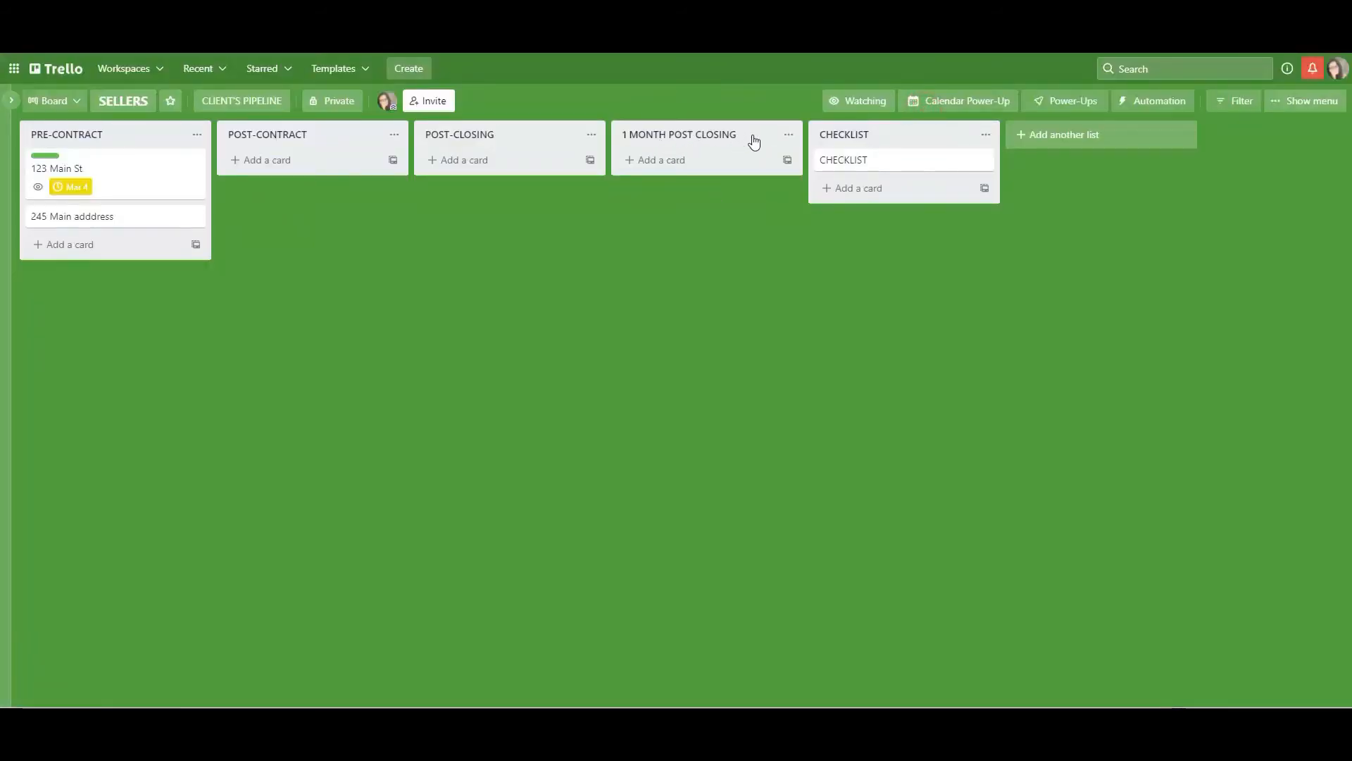
Add a checklist titled PRE-CONTRACT to the CHECKLIST card
click(863, 162)
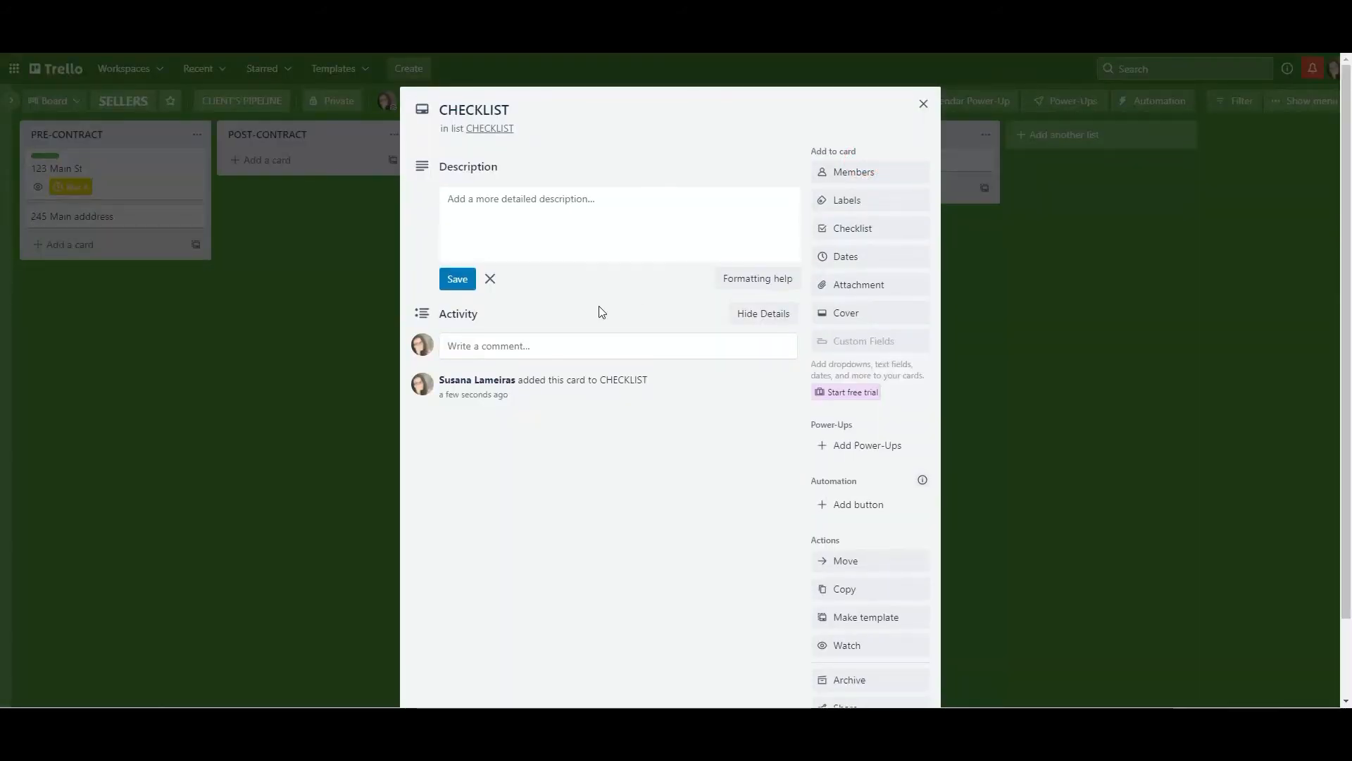
click(853, 231)
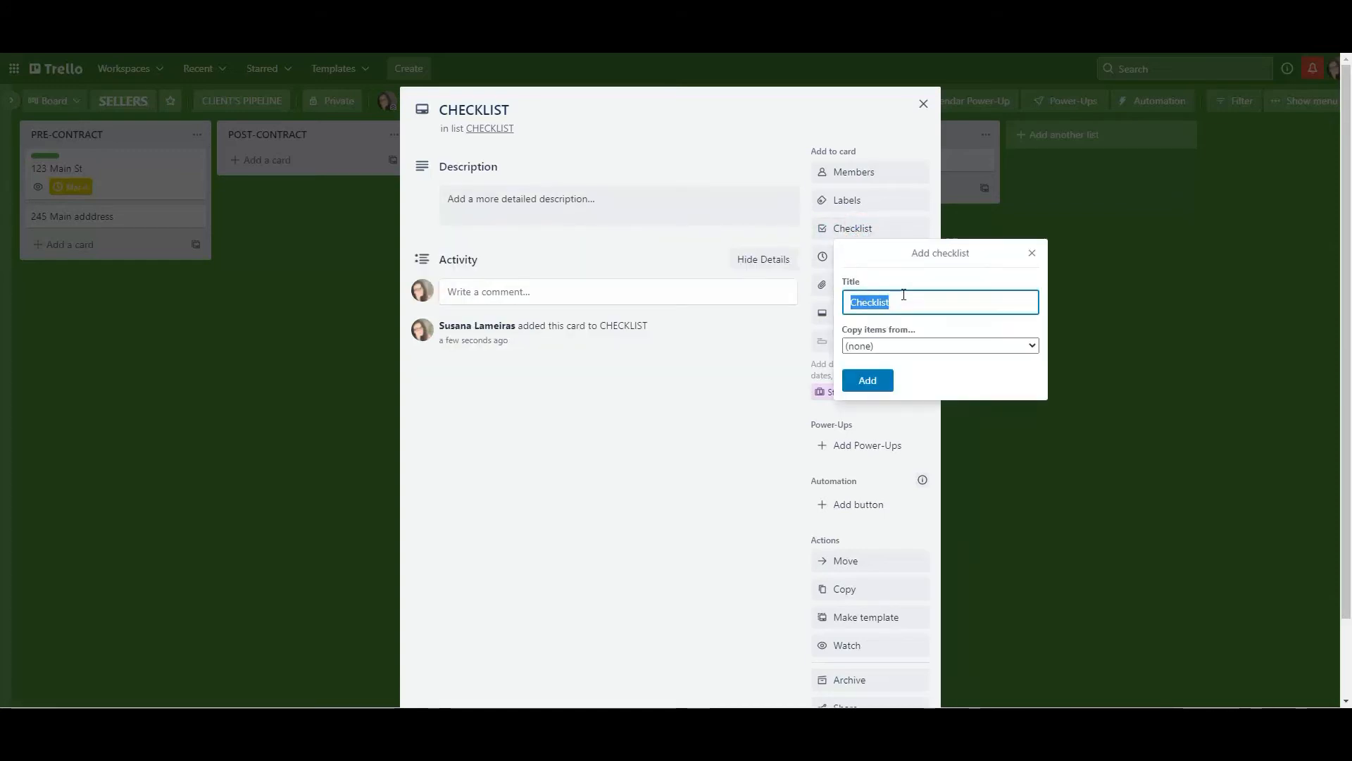
text(PRE-CONTRACT)
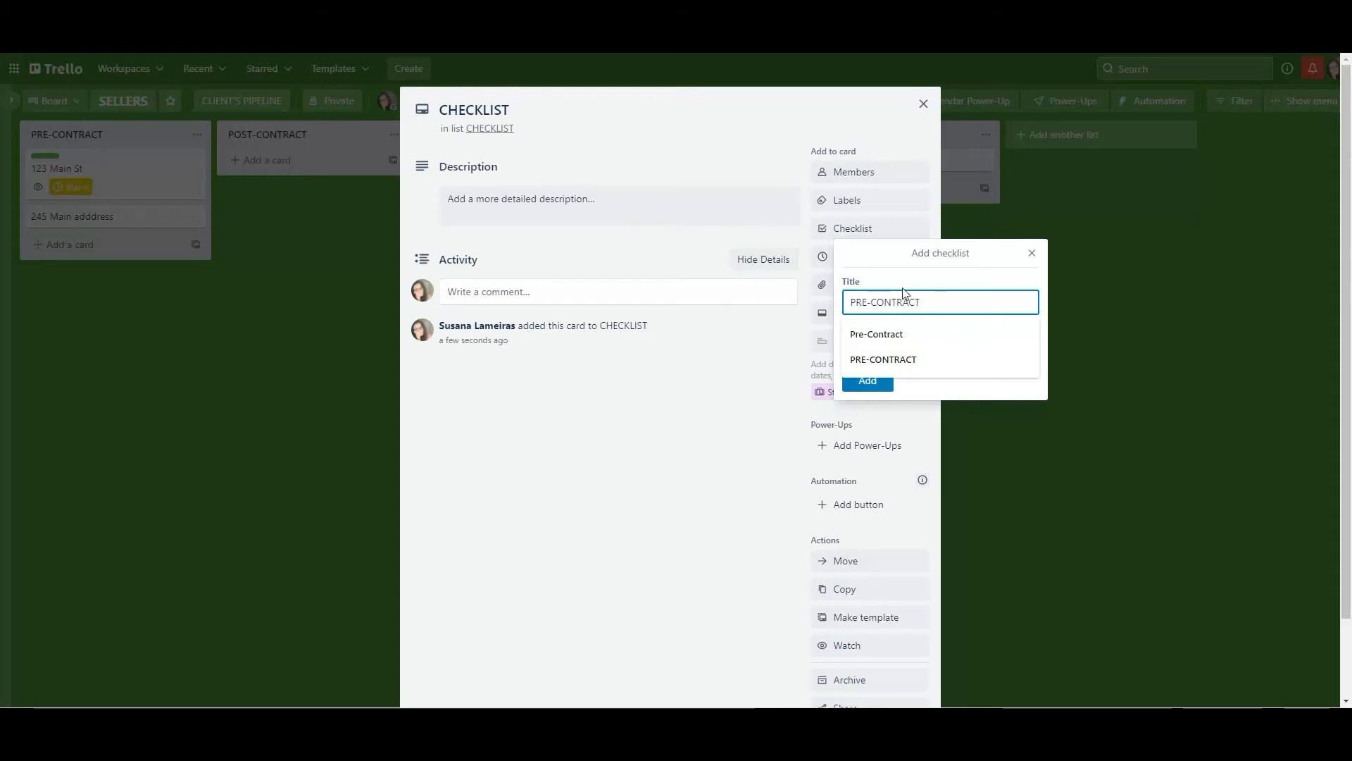
click(899, 281)
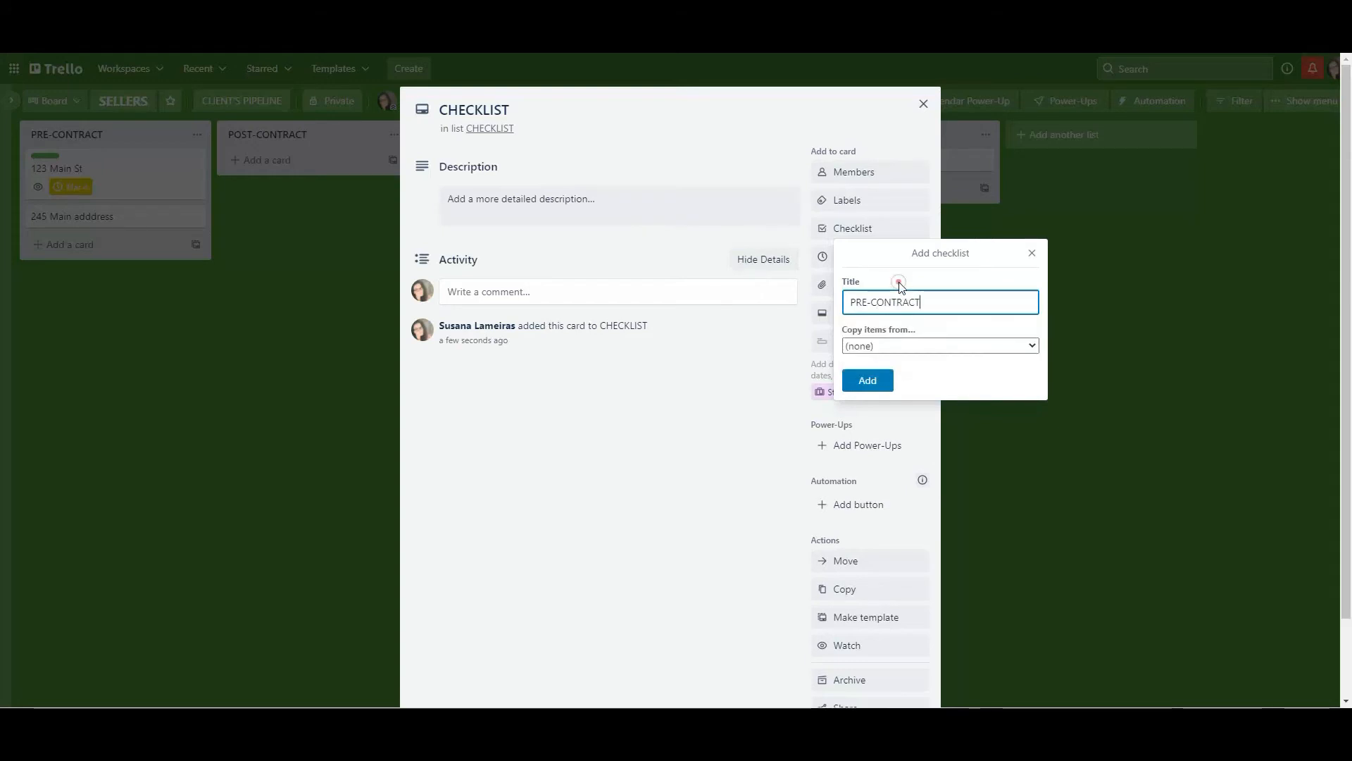
click(876, 389)
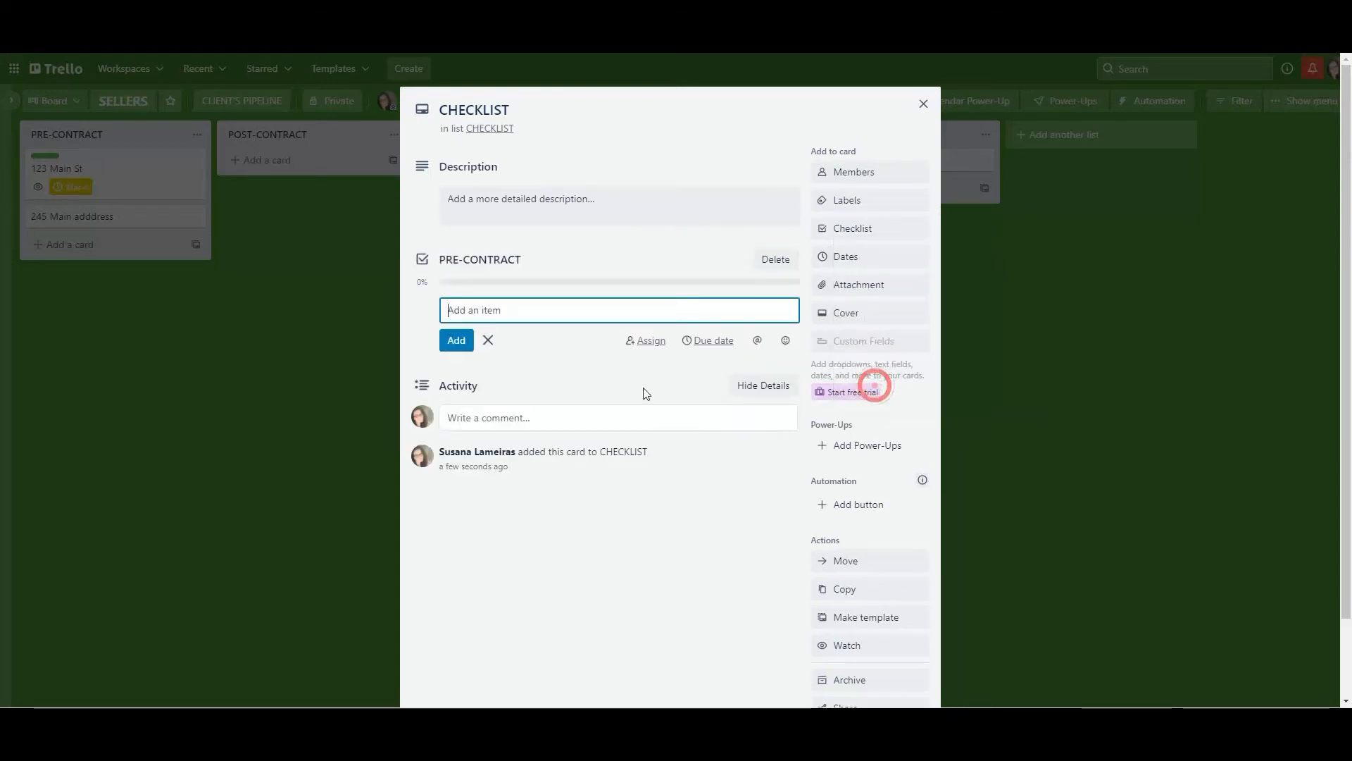
Add the sample items 1 and 2 to the PRE-CONTRACT checklist
click(487, 316)
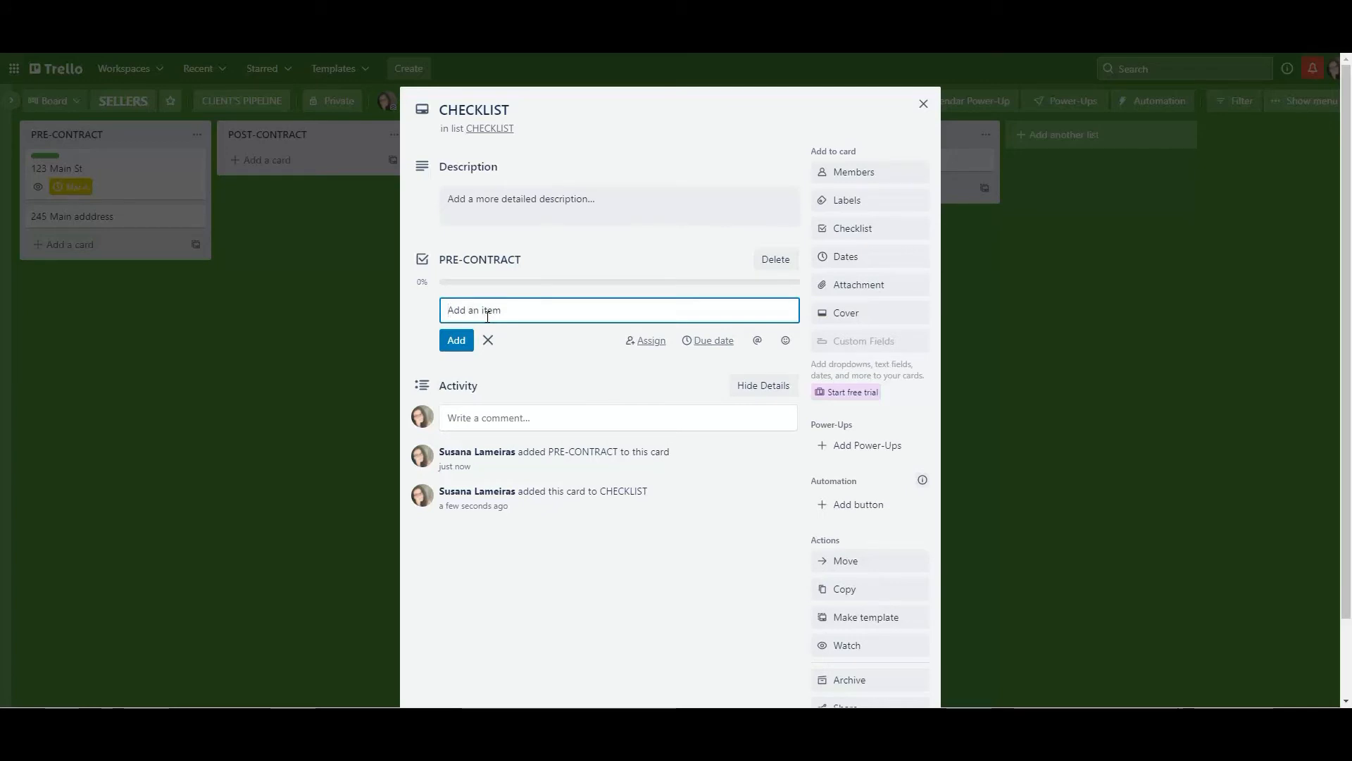
text(1)
key(Return)
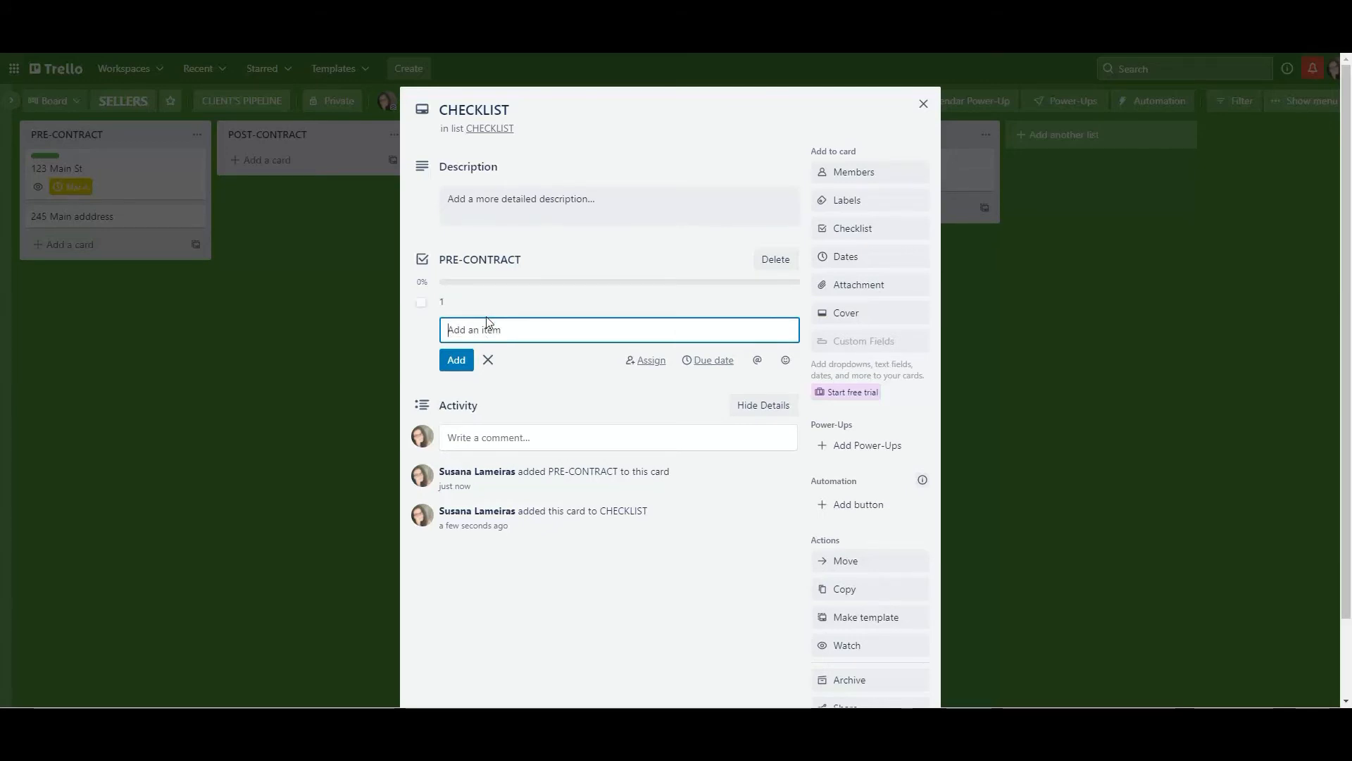
text(2)
key(Return)
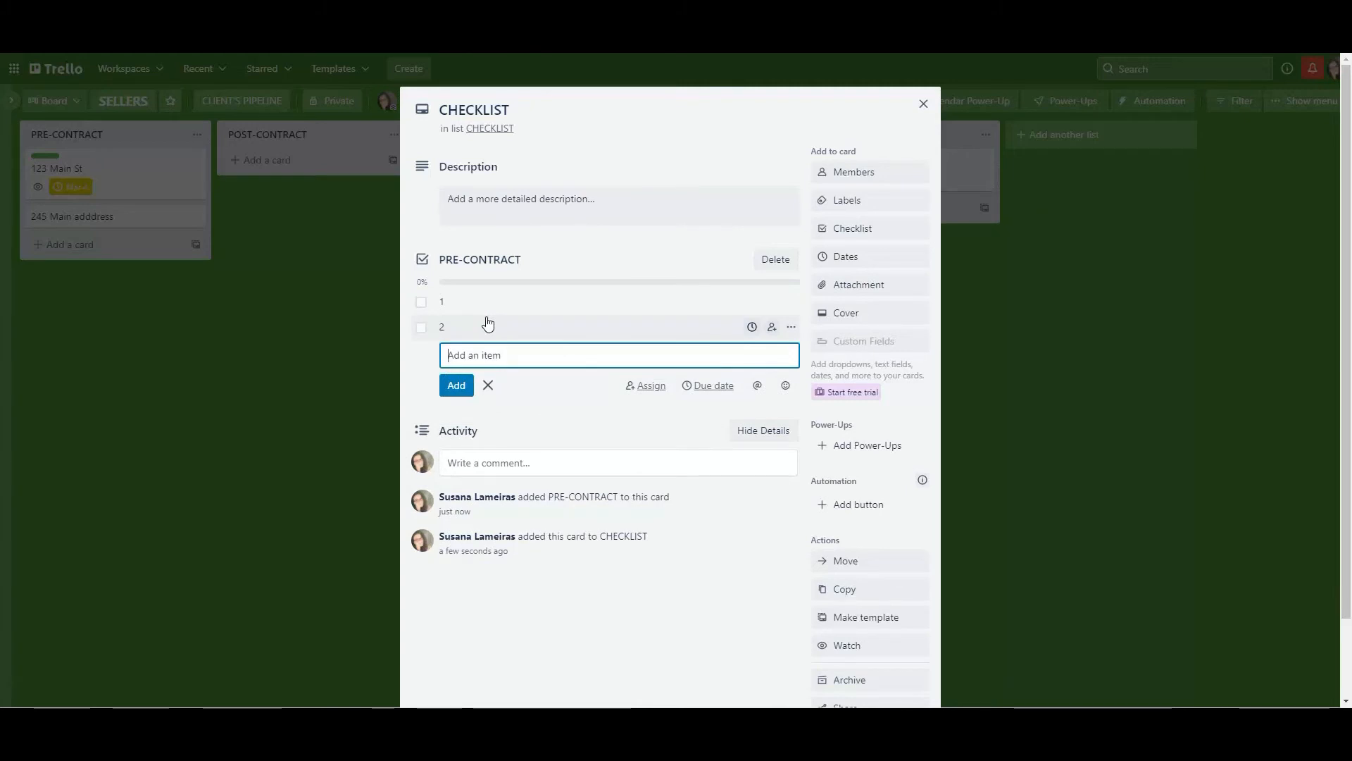
Delete sample items 2 and 1 from the PRE-CONTRACT checklist and close the item entry
click(791, 327)
click(805, 409)
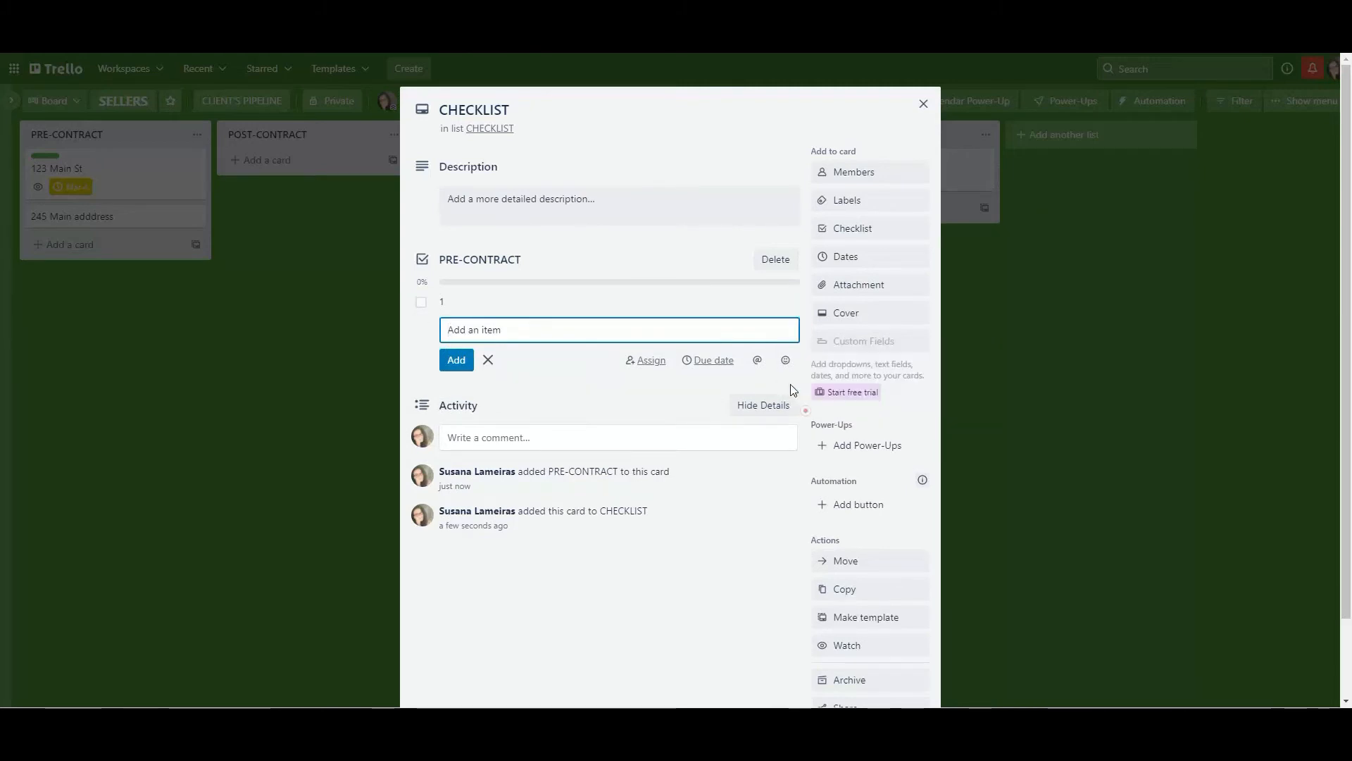
click(792, 302)
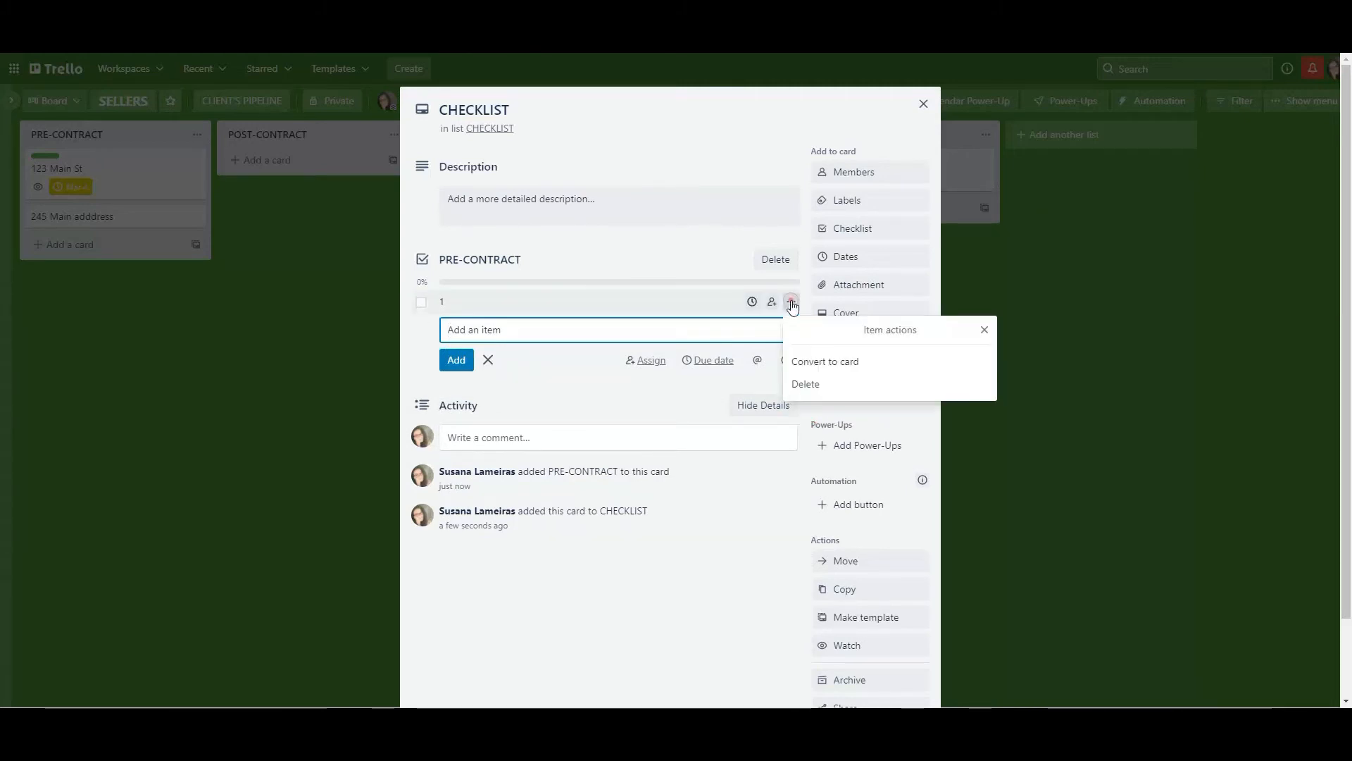
click(806, 384)
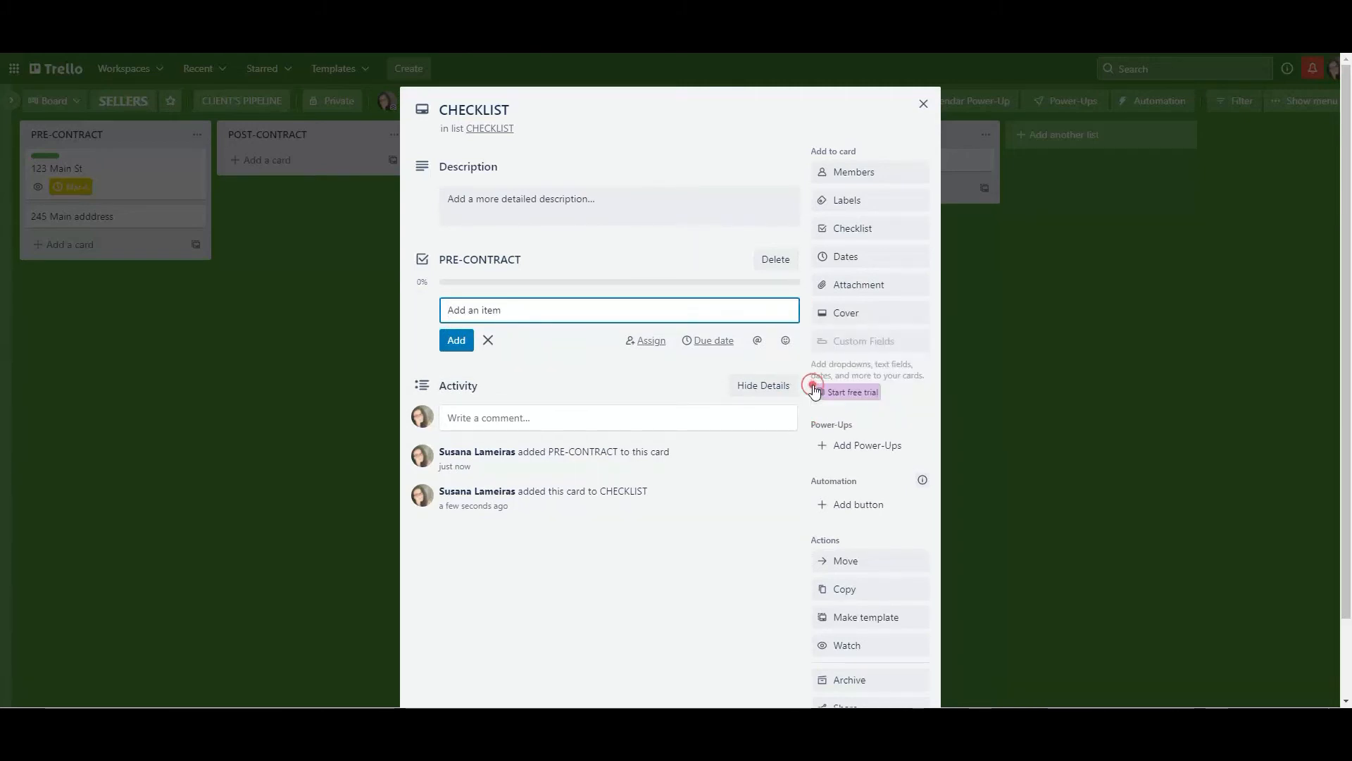
click(745, 143)
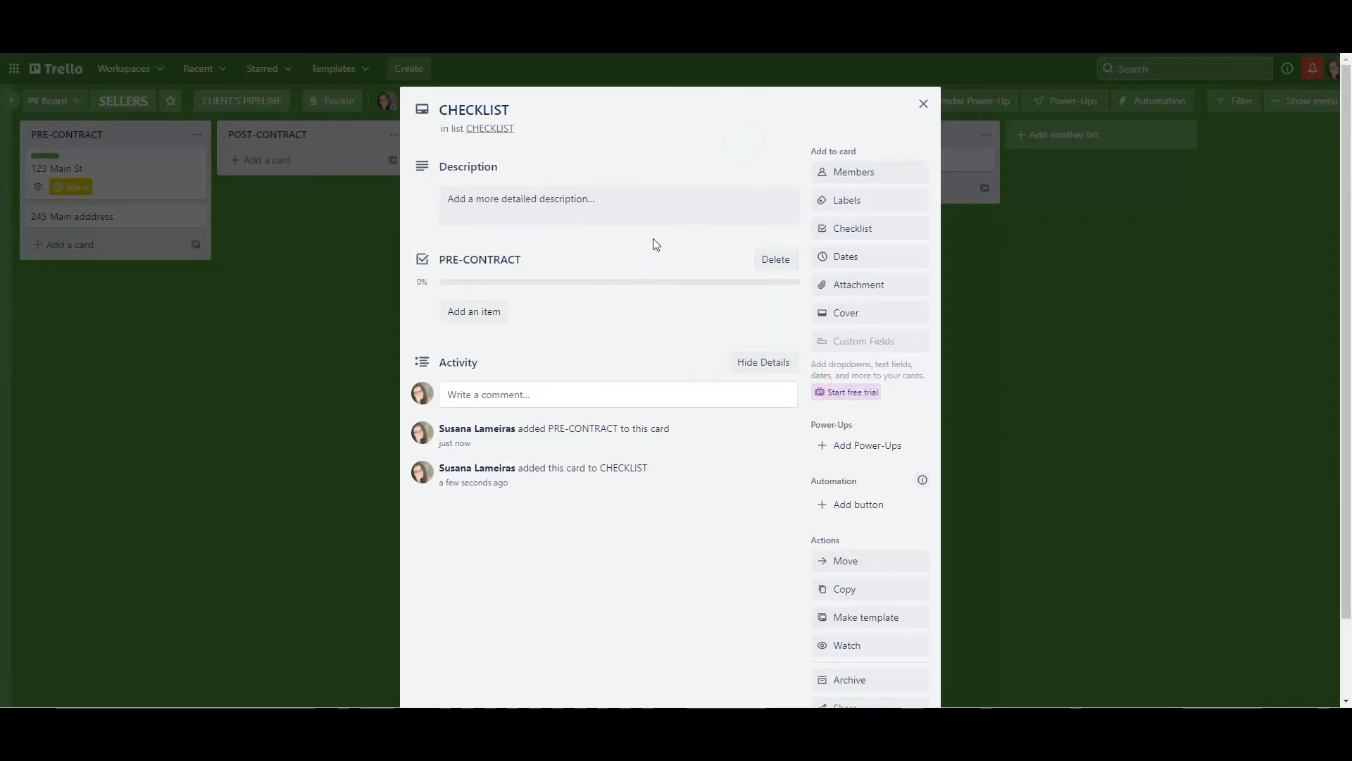
Switch to the Word document, copy the lines Order pictures, Order sign and Schedule appointment, and return to the Trello card
key(alt+Tab)
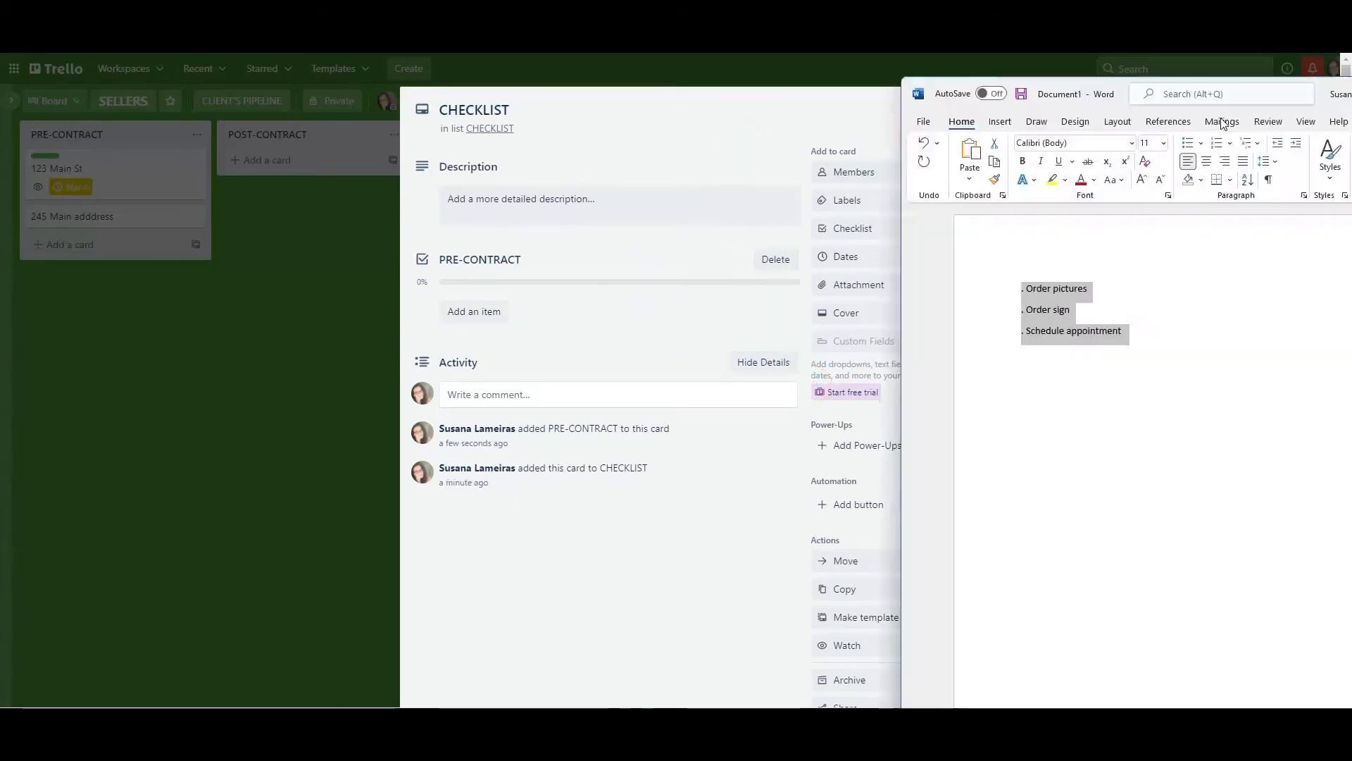
click(683, 328)
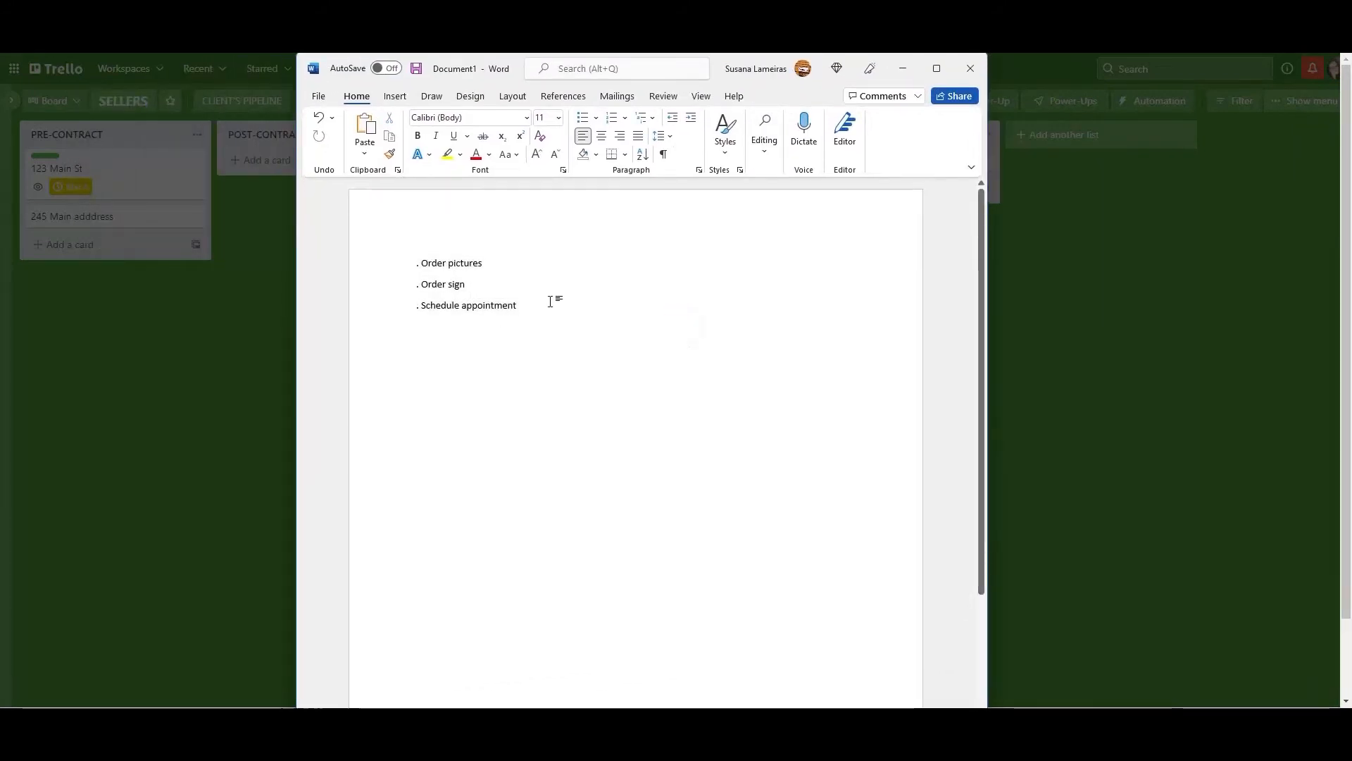
drag(519, 305, 419, 266)
key(ctrl+c)
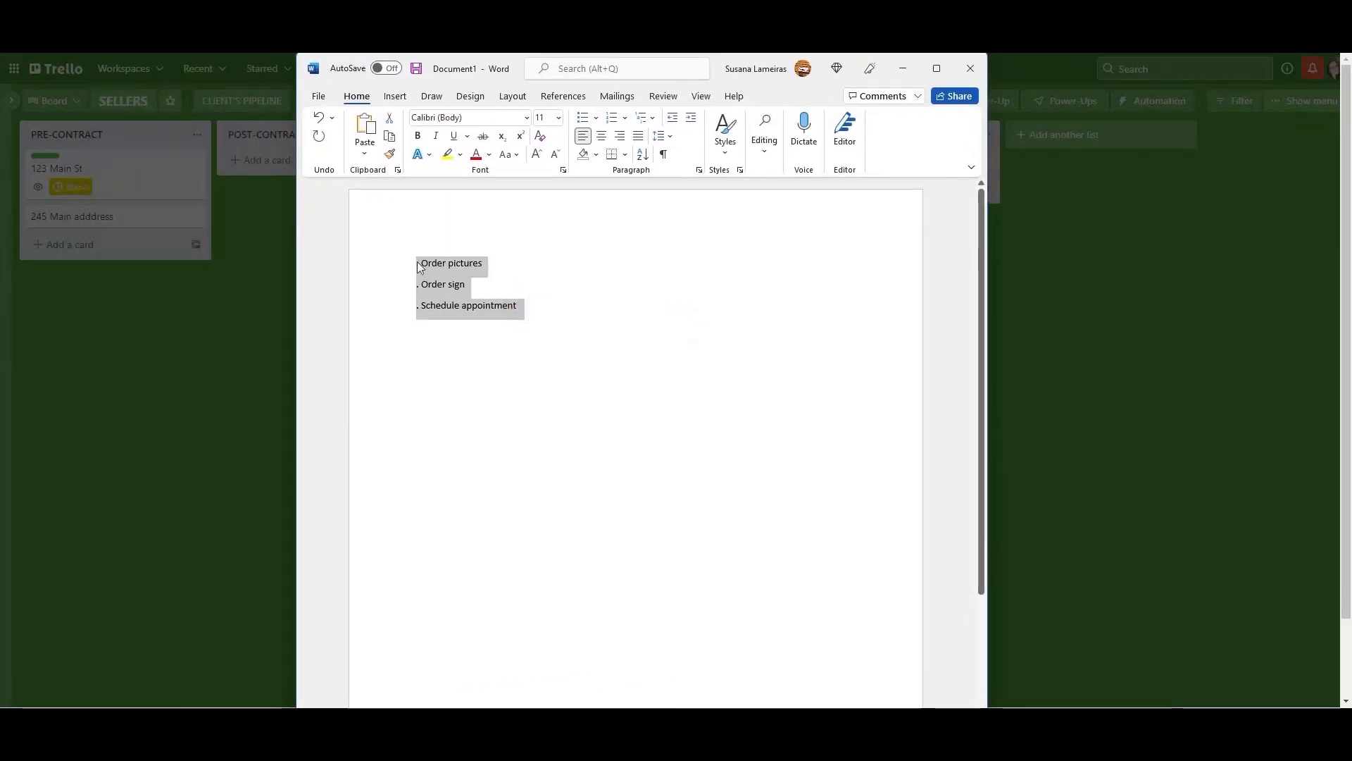
drag(758, 92, 769, 91)
key(alt+Tab)
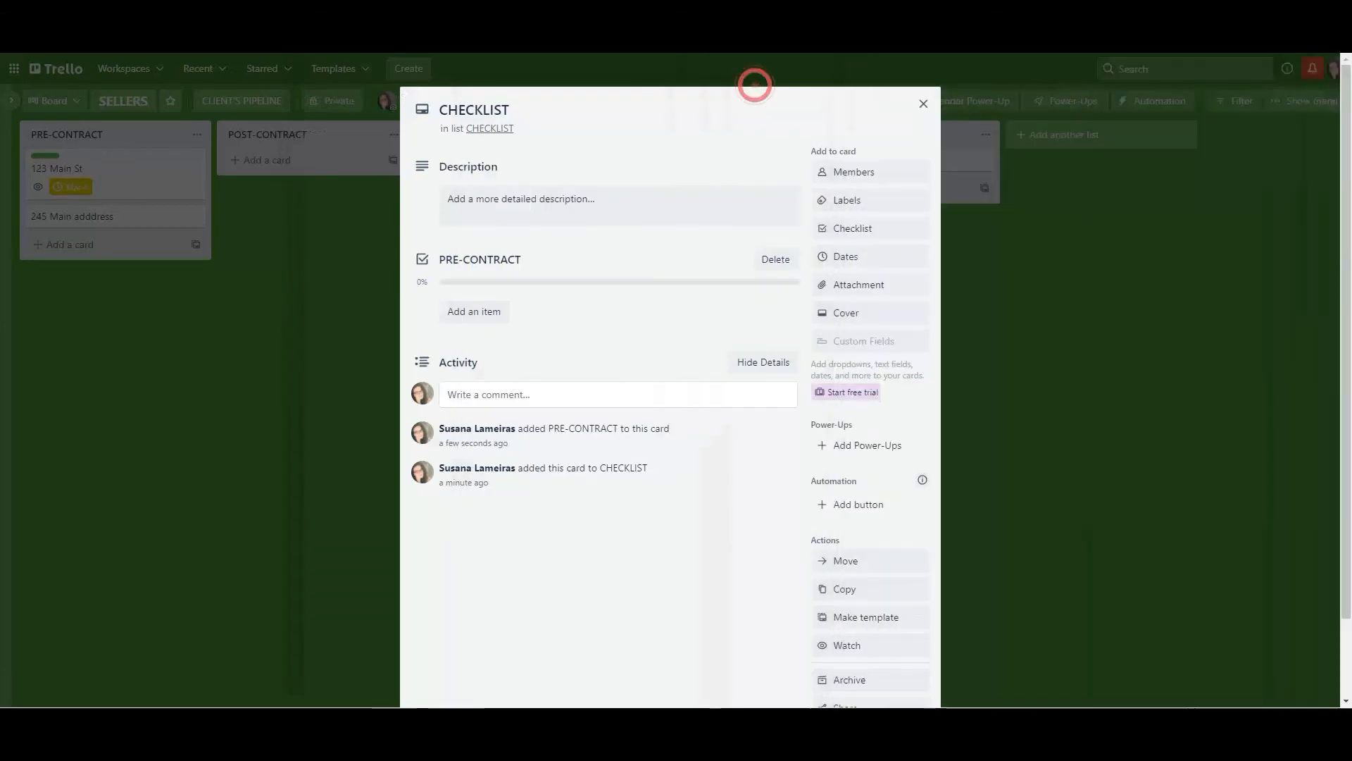
Paste the copied lines into the PRE-CONTRACT checklist as the separate items Order pictures, Order sign and Schedule appointment
click(467, 314)
key(ctrl+v)
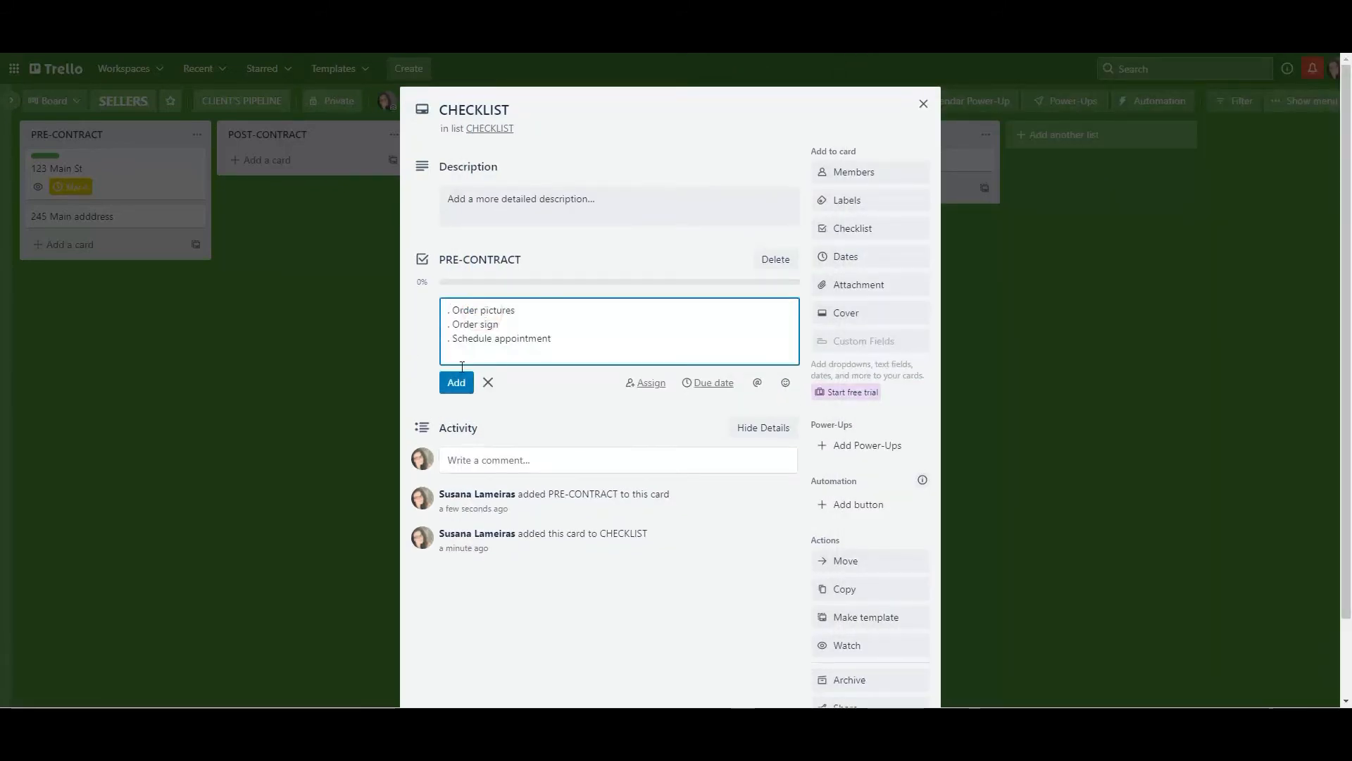
click(457, 382)
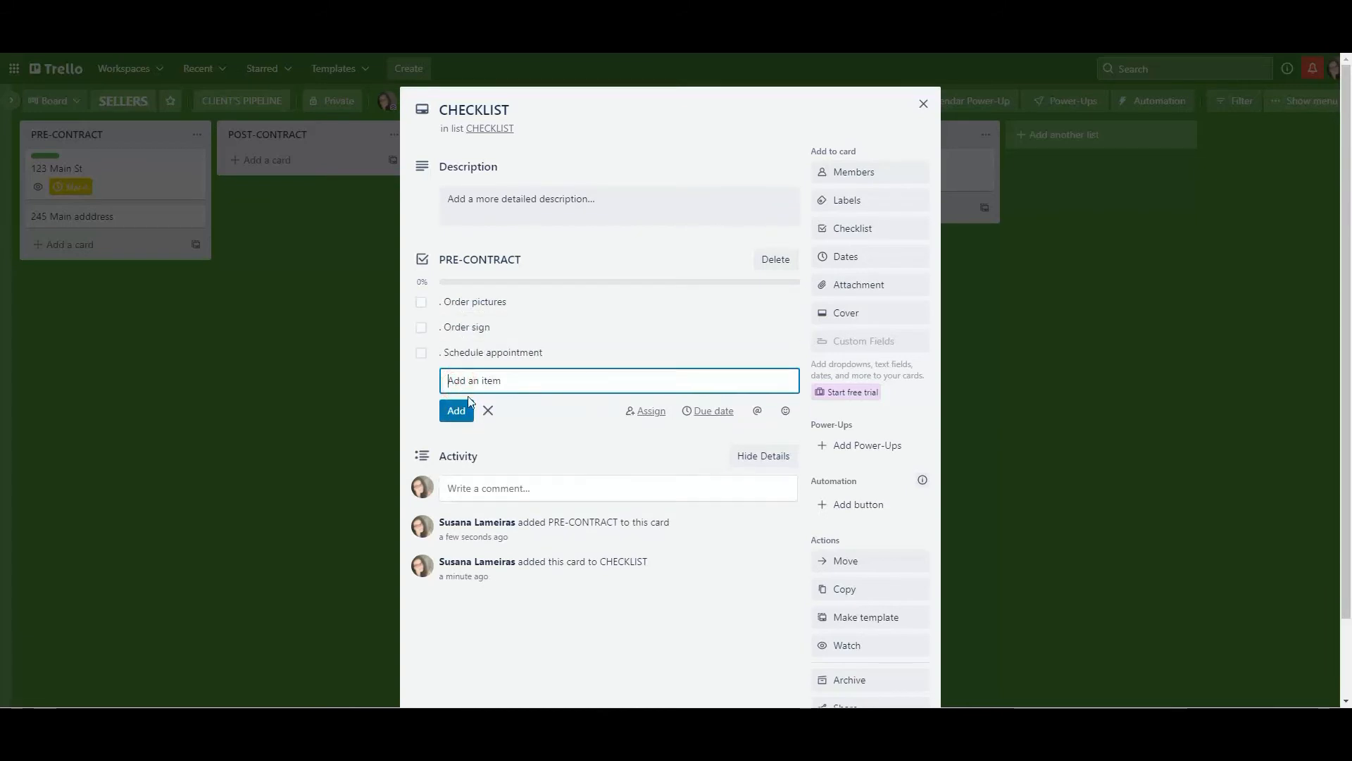
click(470, 401)
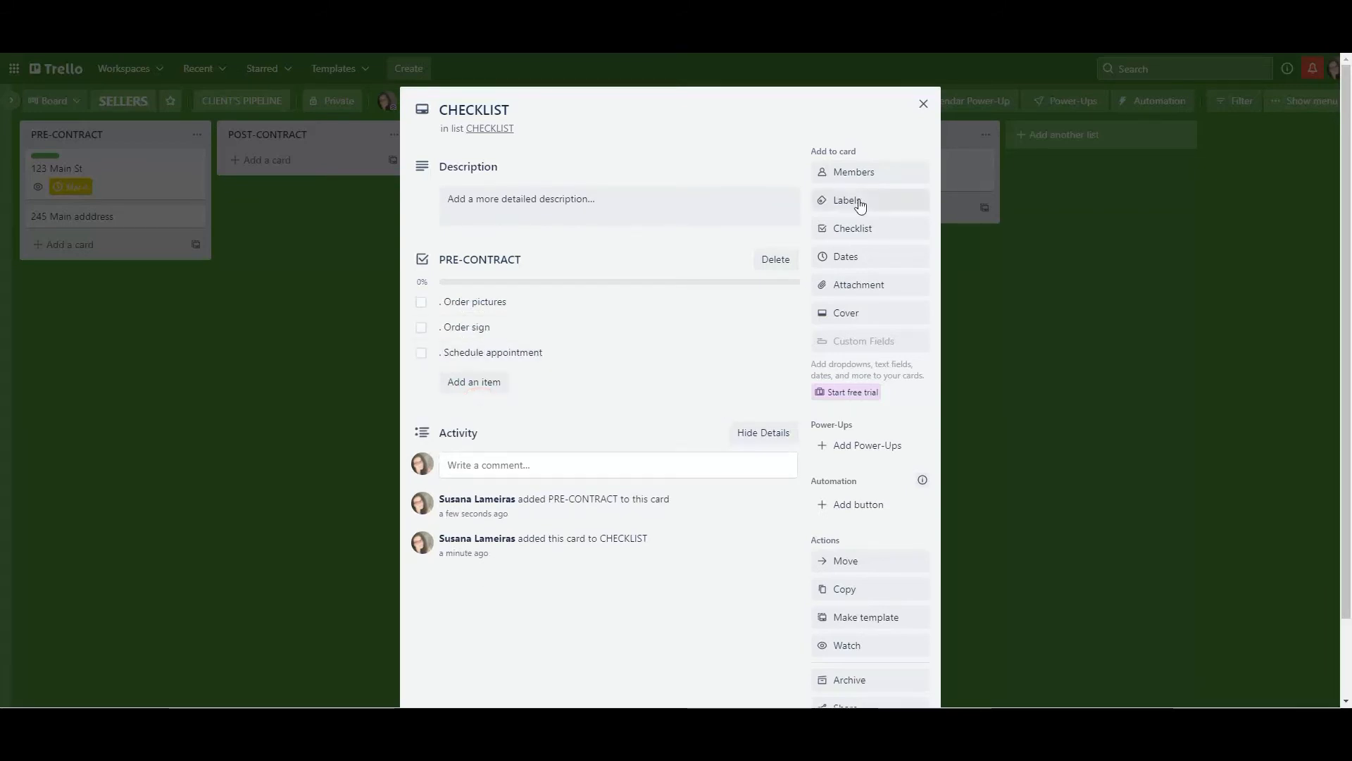
Add a POST-CONTRACT checklist to the card with the copied items Order pictures, Order sign and Schedule appointment
click(847, 232)
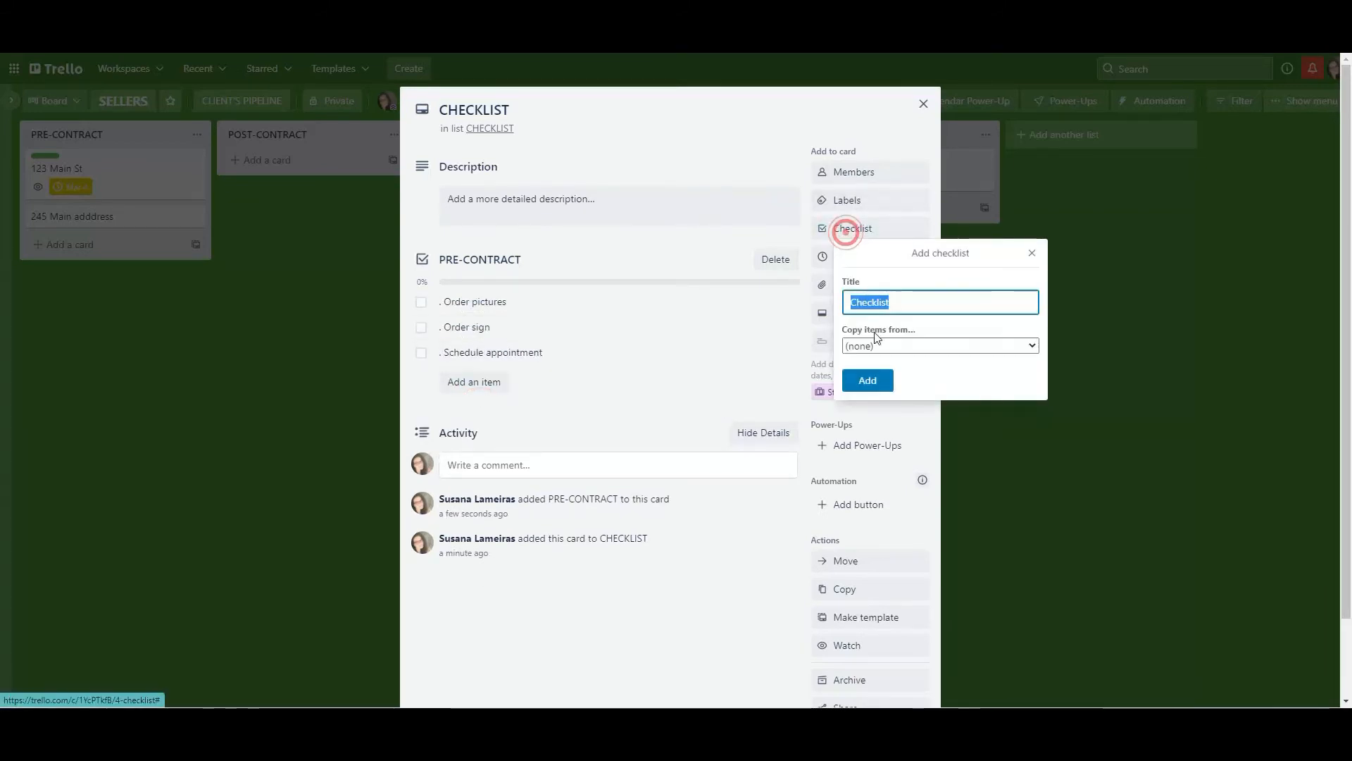
text(POST)
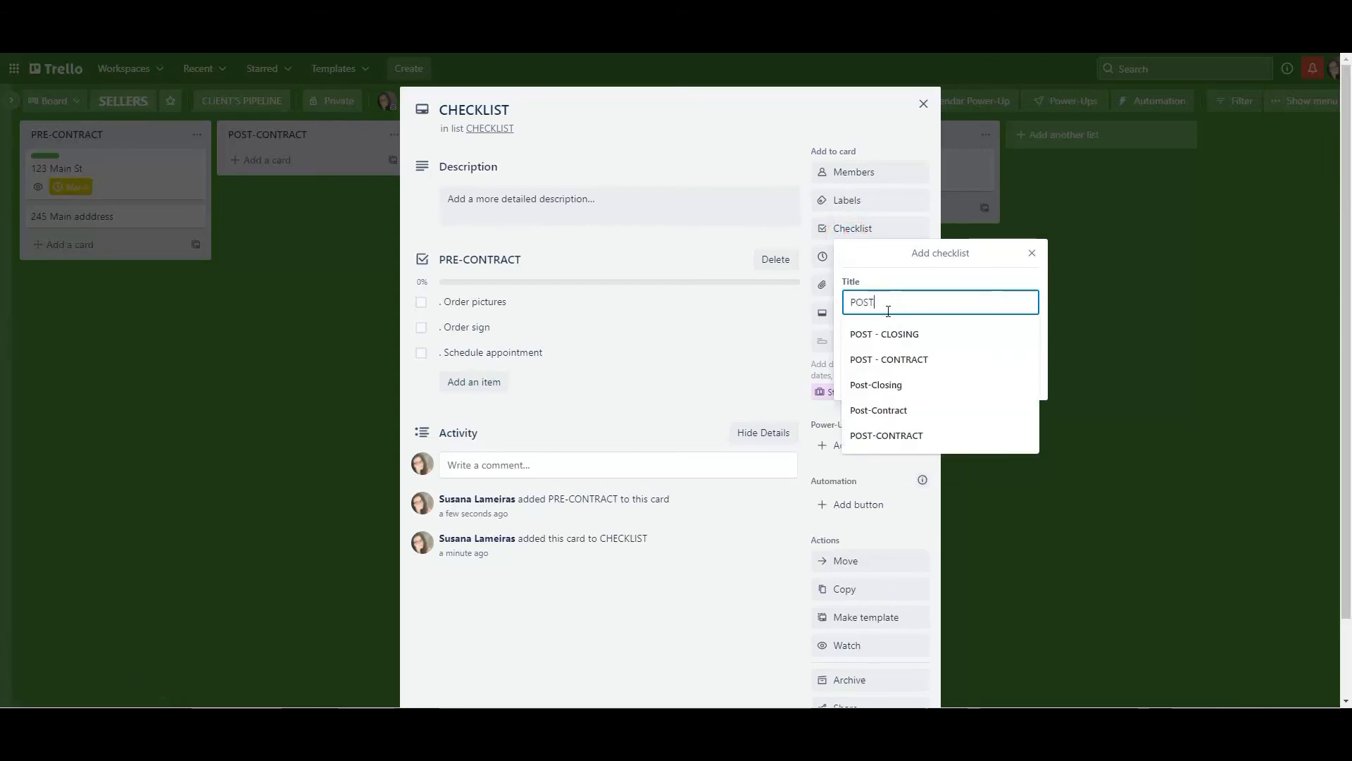
text(-CONTRACT)
click(899, 262)
click(868, 381)
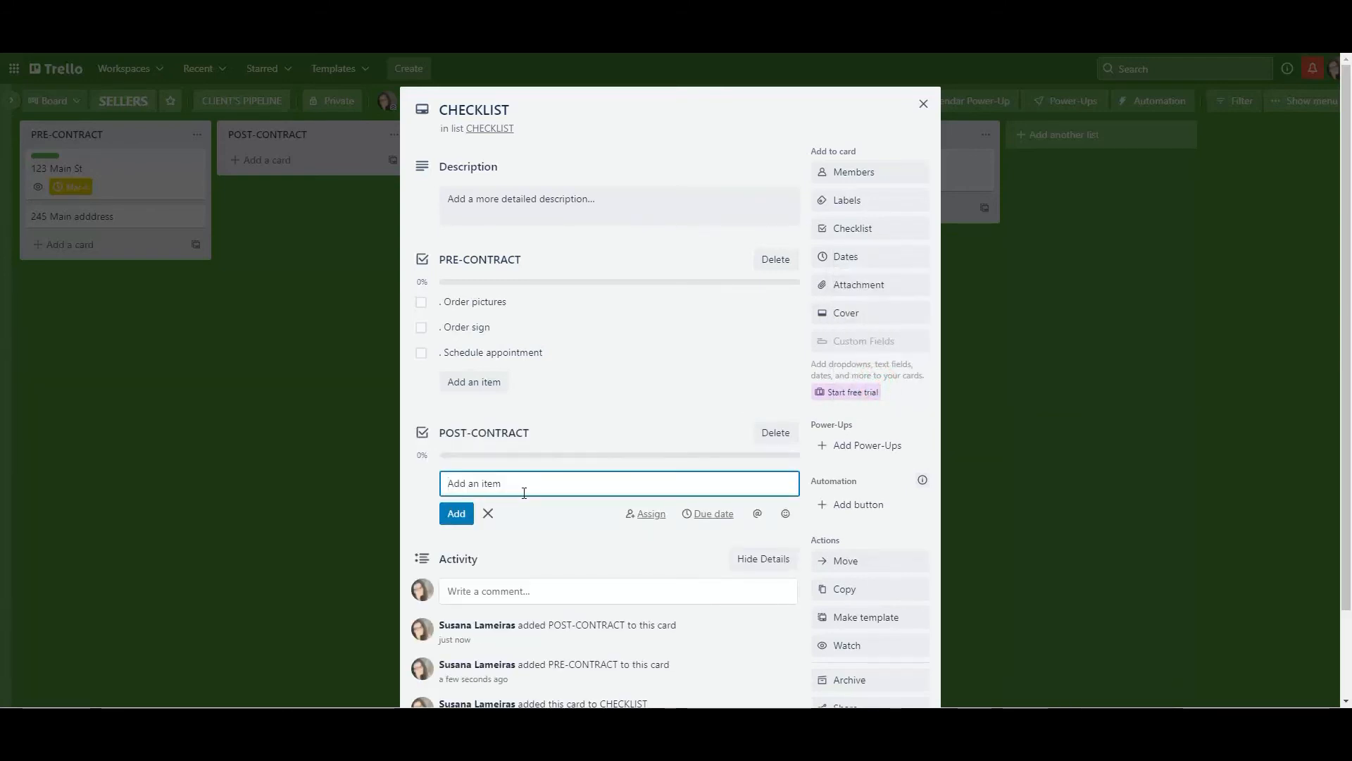
text(. Order pictures . Order sign . Schedule appointment)
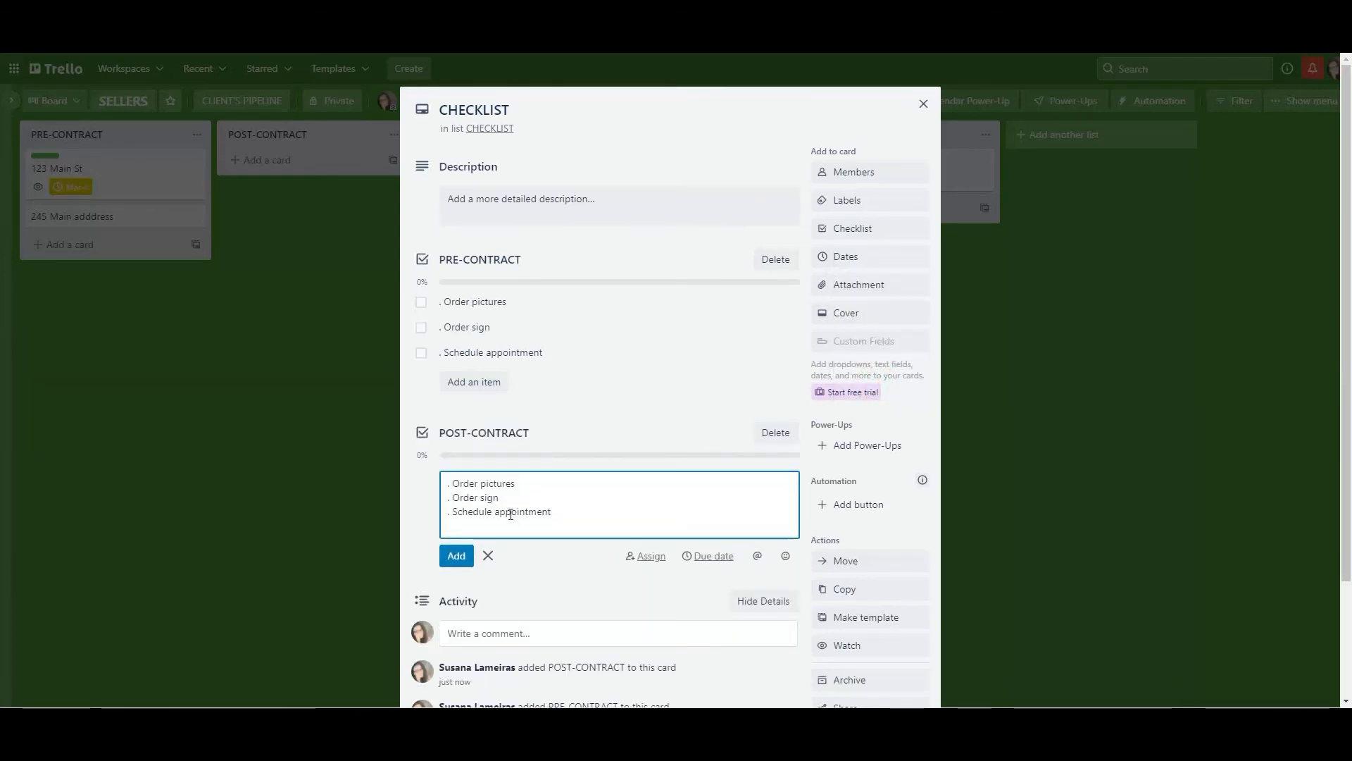
click(454, 557)
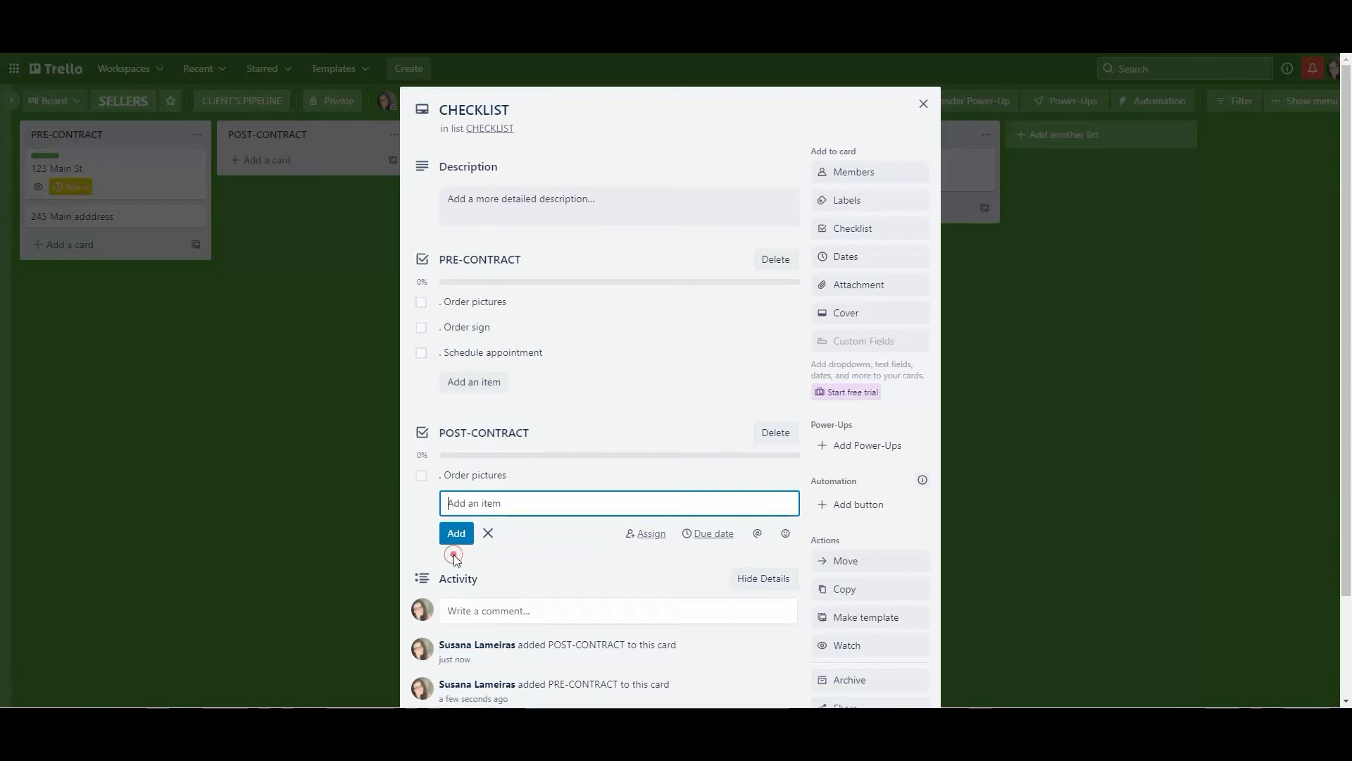
click(489, 585)
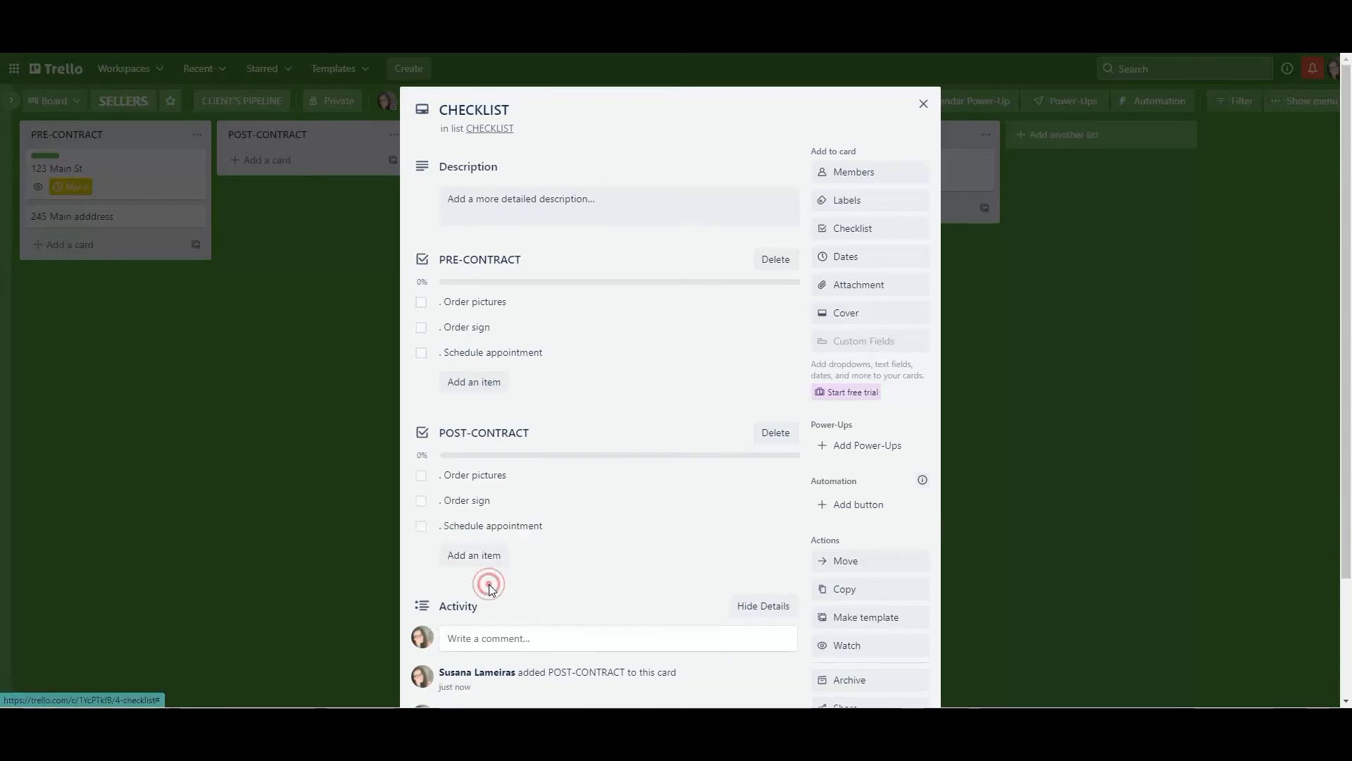
Add a POST-CLOSING checklist to the card with the copied items Order pictures, Order sign and Schedule appointment
click(850, 230)
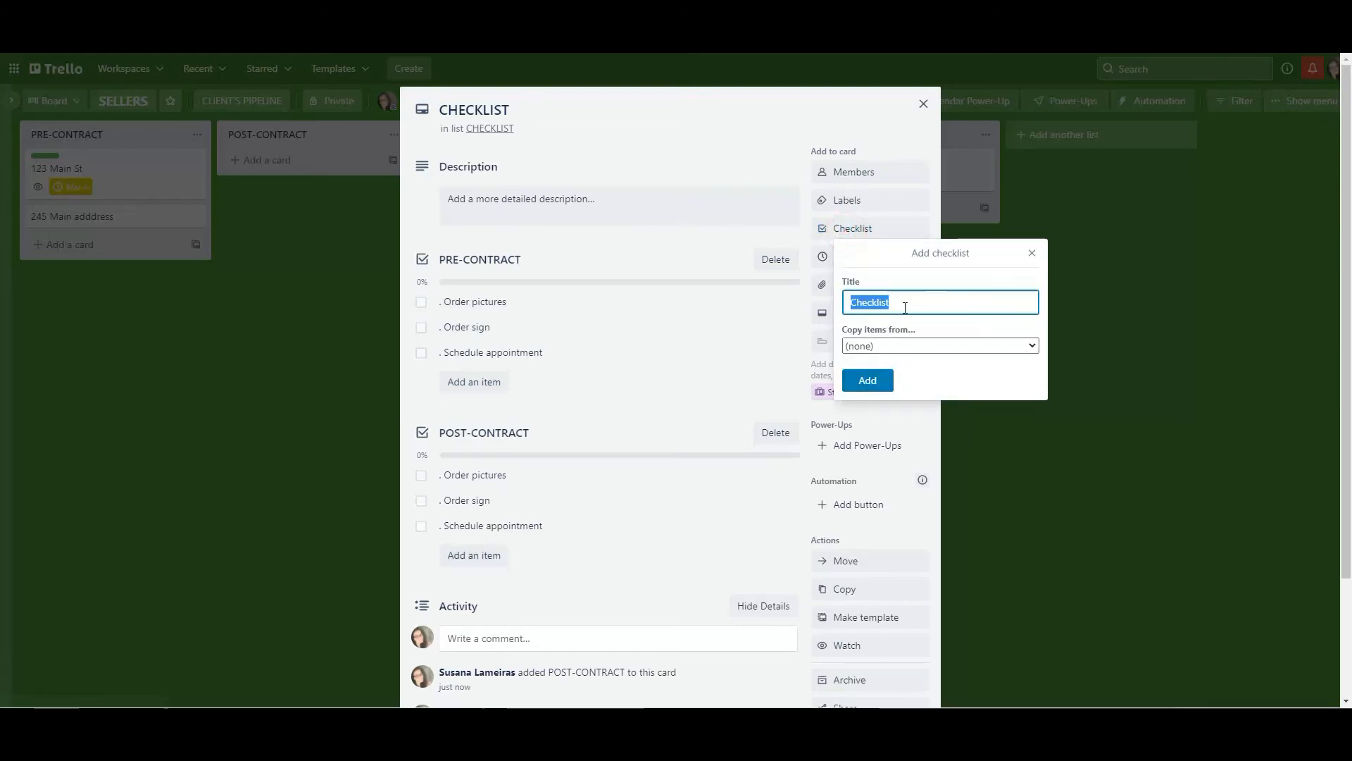
text(POST-CLOSING)
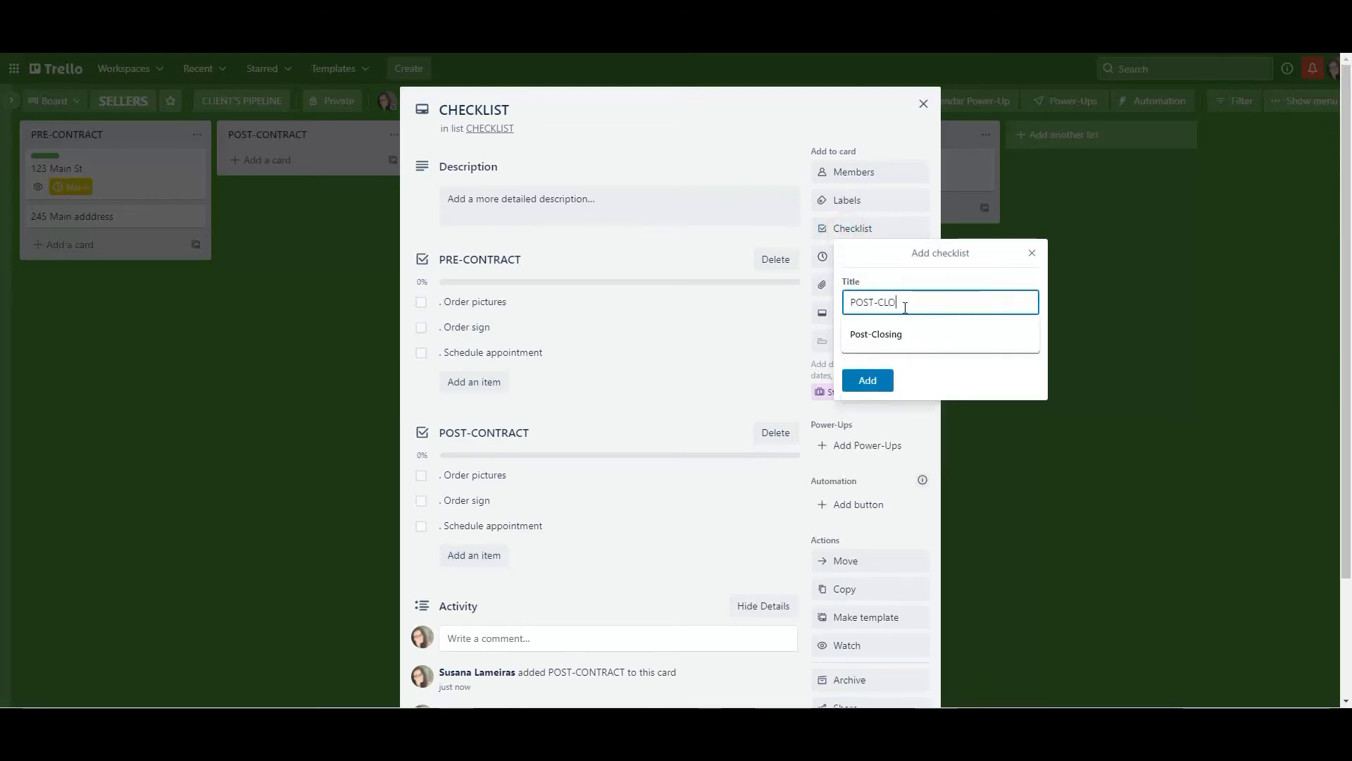
click(894, 303)
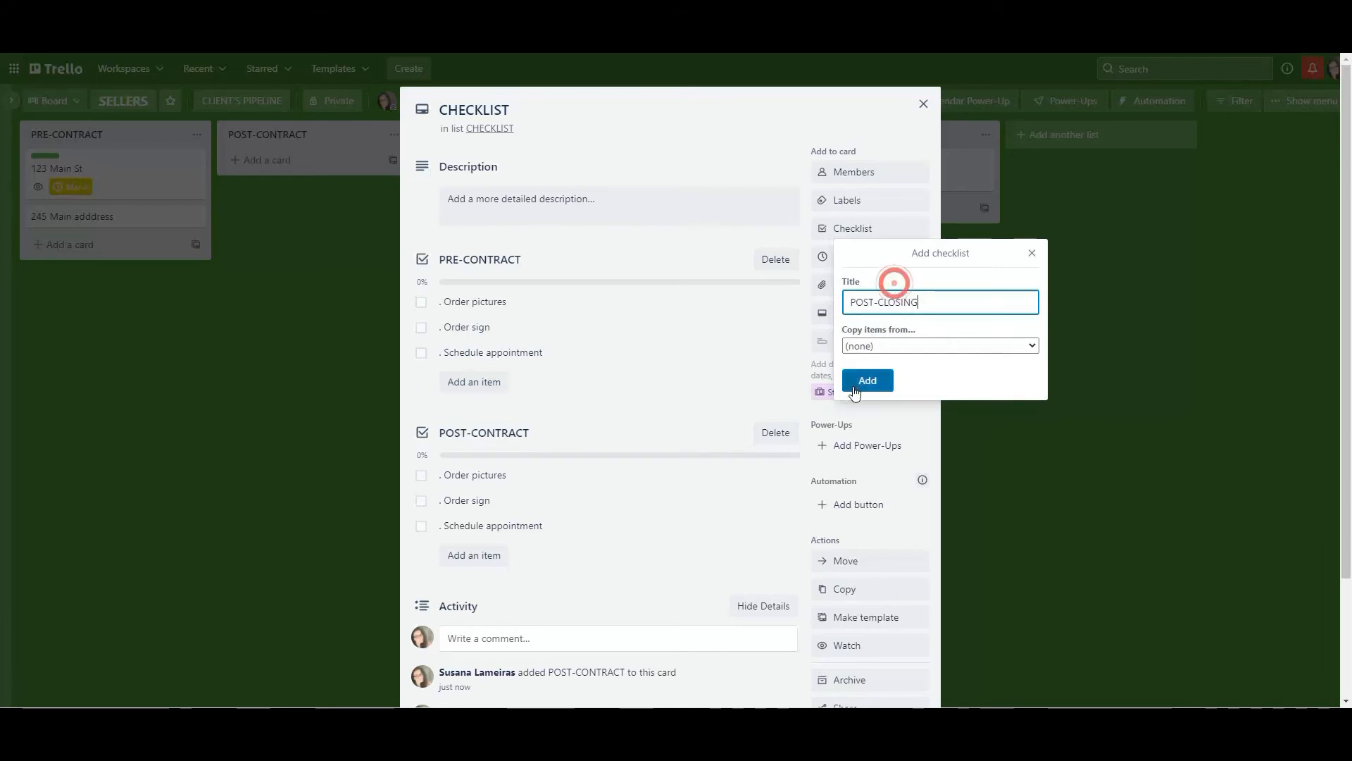
click(868, 380)
scroll(477, 535, down, 3)
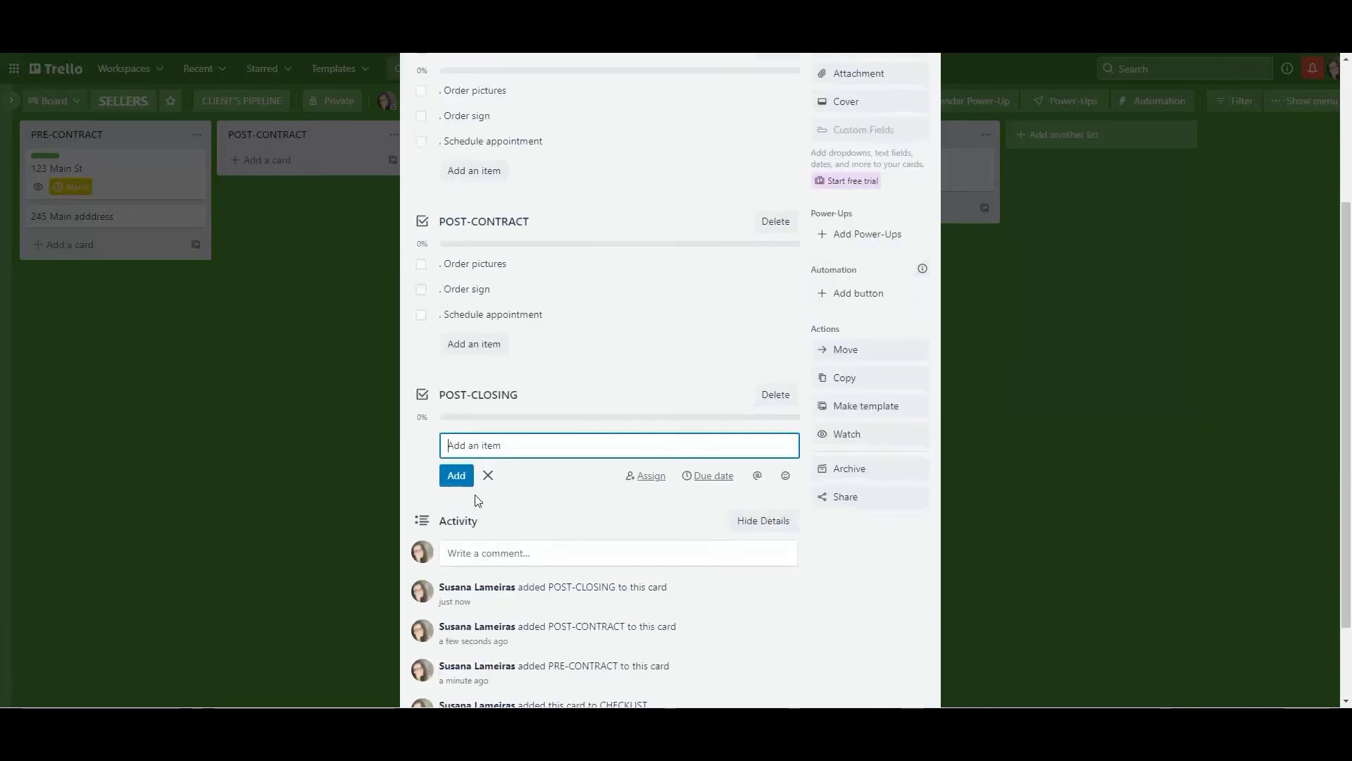
click(476, 476)
text(. Order pictures . Order sign . Schedule appointment)
click(462, 516)
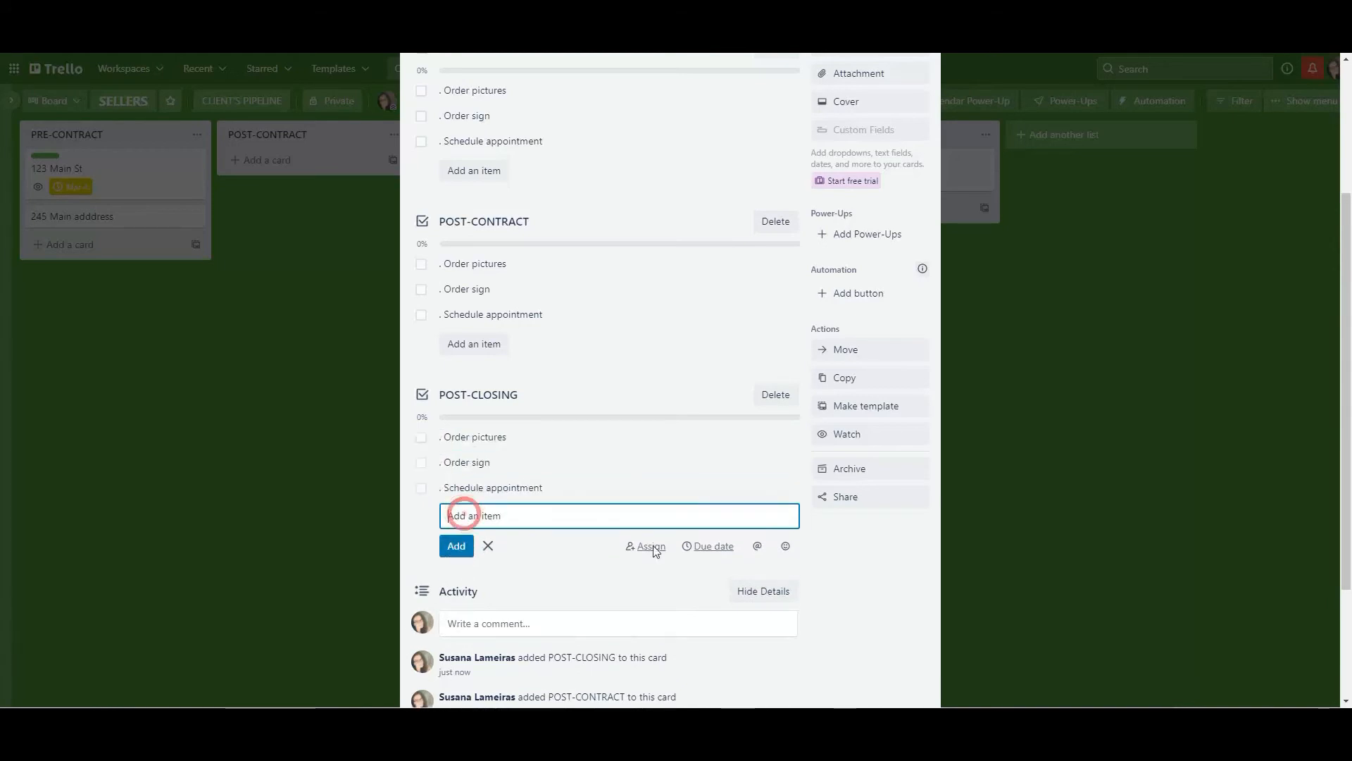
Finish item entry in the POST-CLOSING checklist and close the CHECKLIST card
click(876, 577)
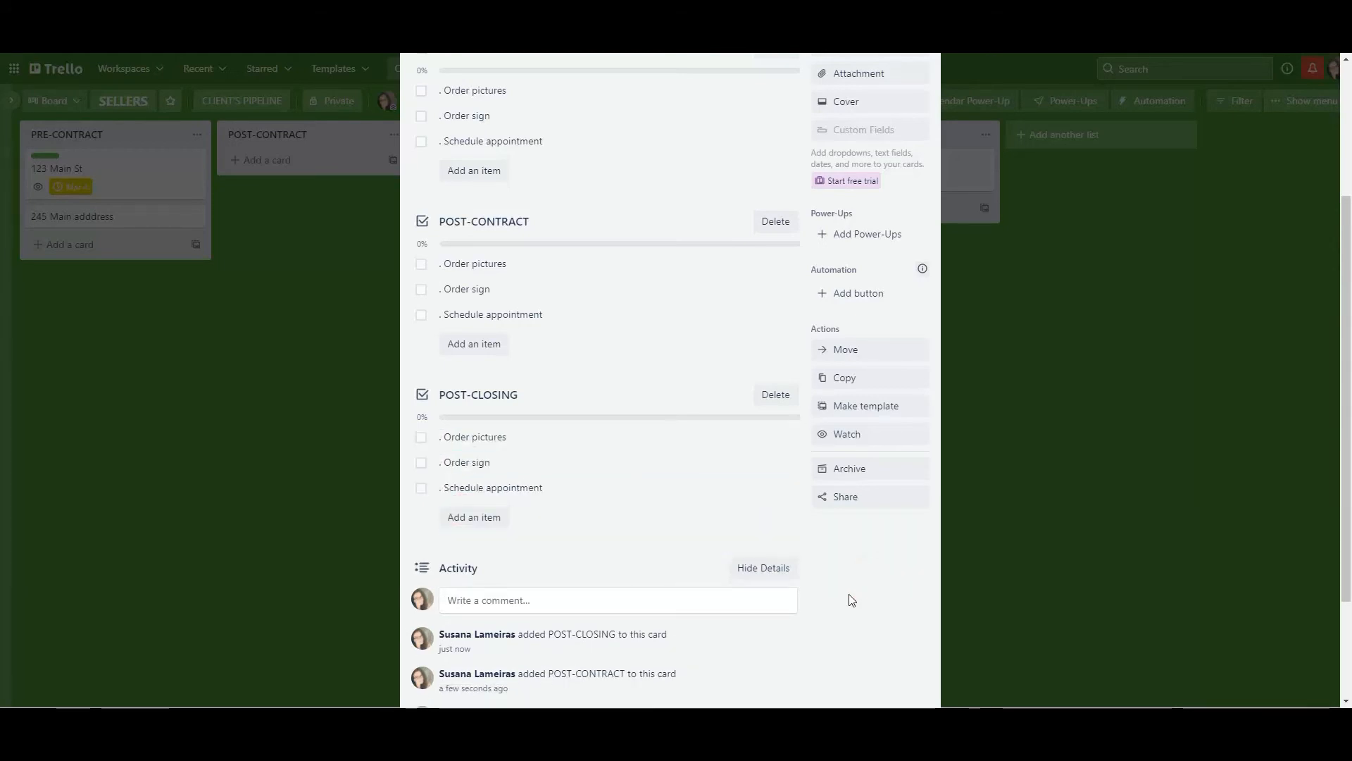
scroll(850, 601, up, 3)
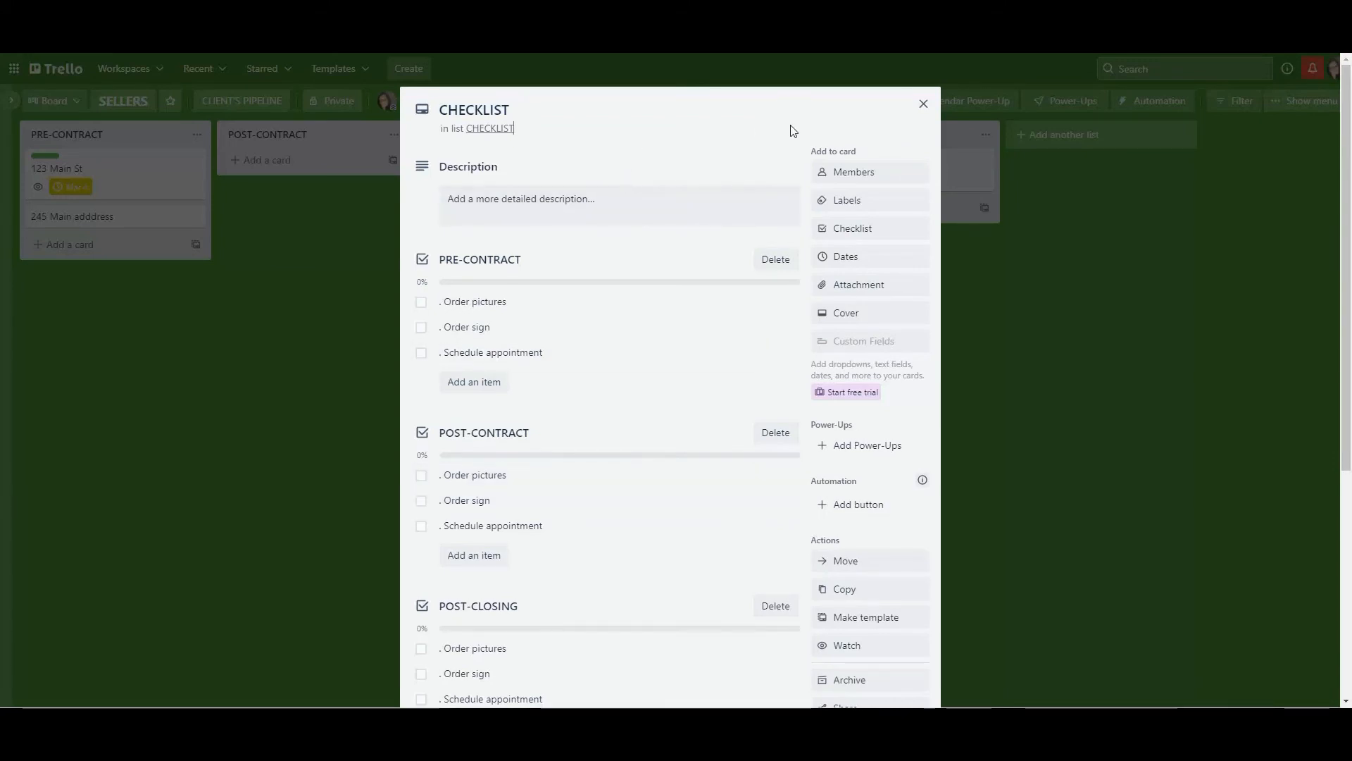
click(924, 105)
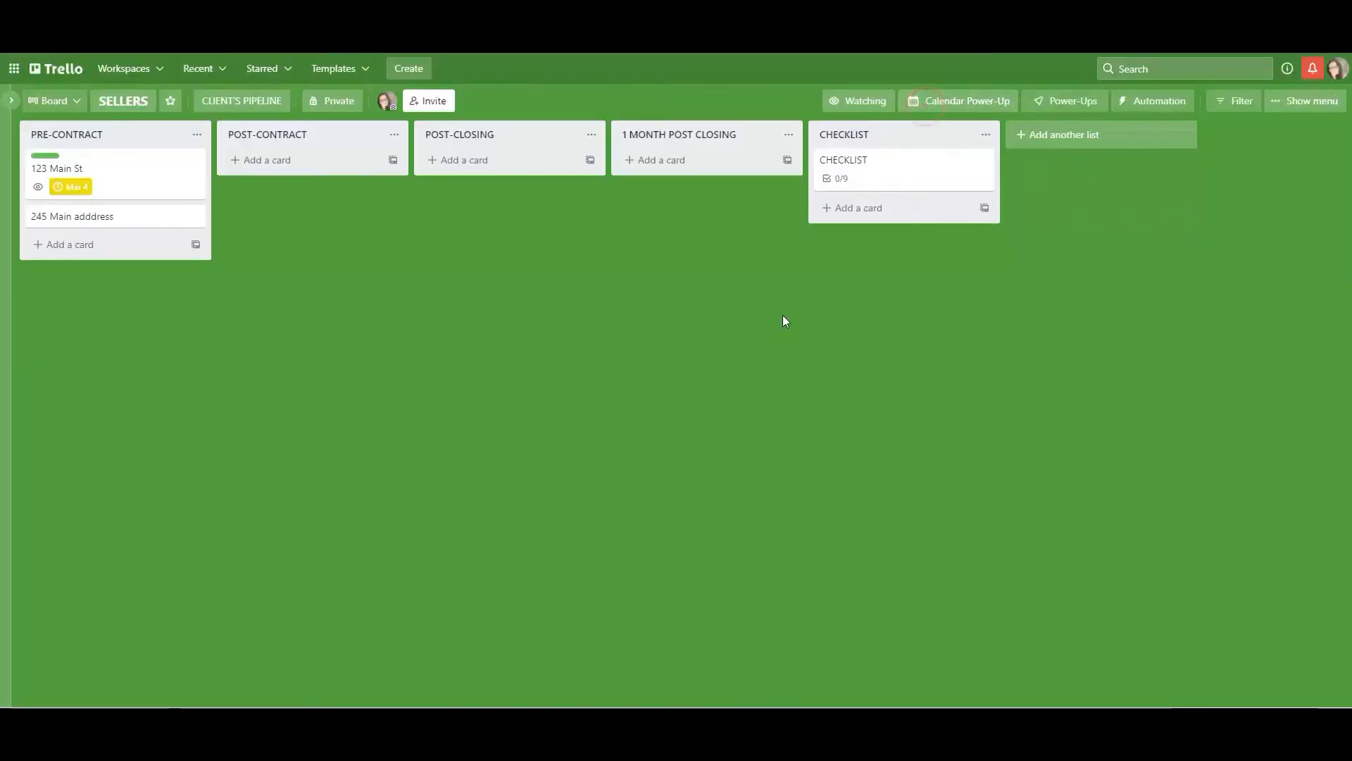
Create an automation rule on the SELLERS board triggered when a card is added to the PRE-CONTRACT list
click(1156, 105)
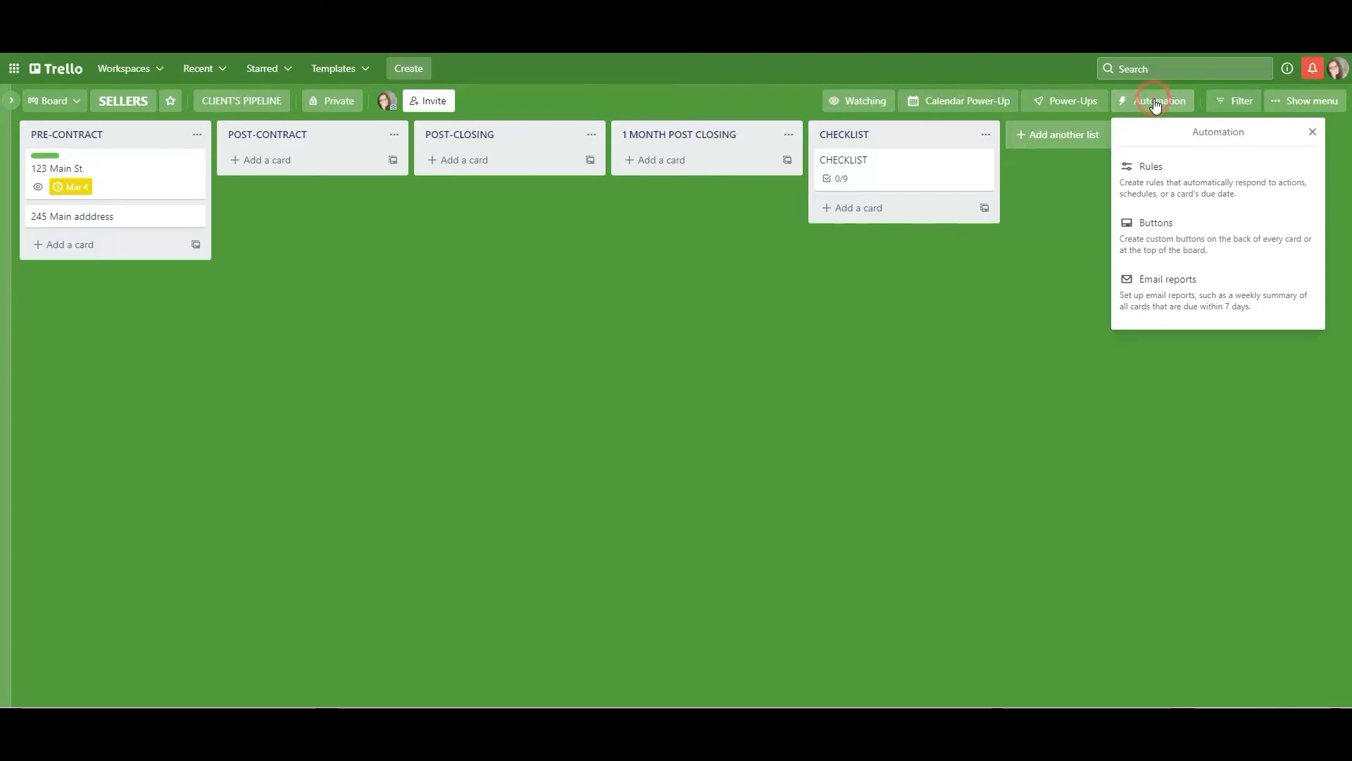
click(1172, 190)
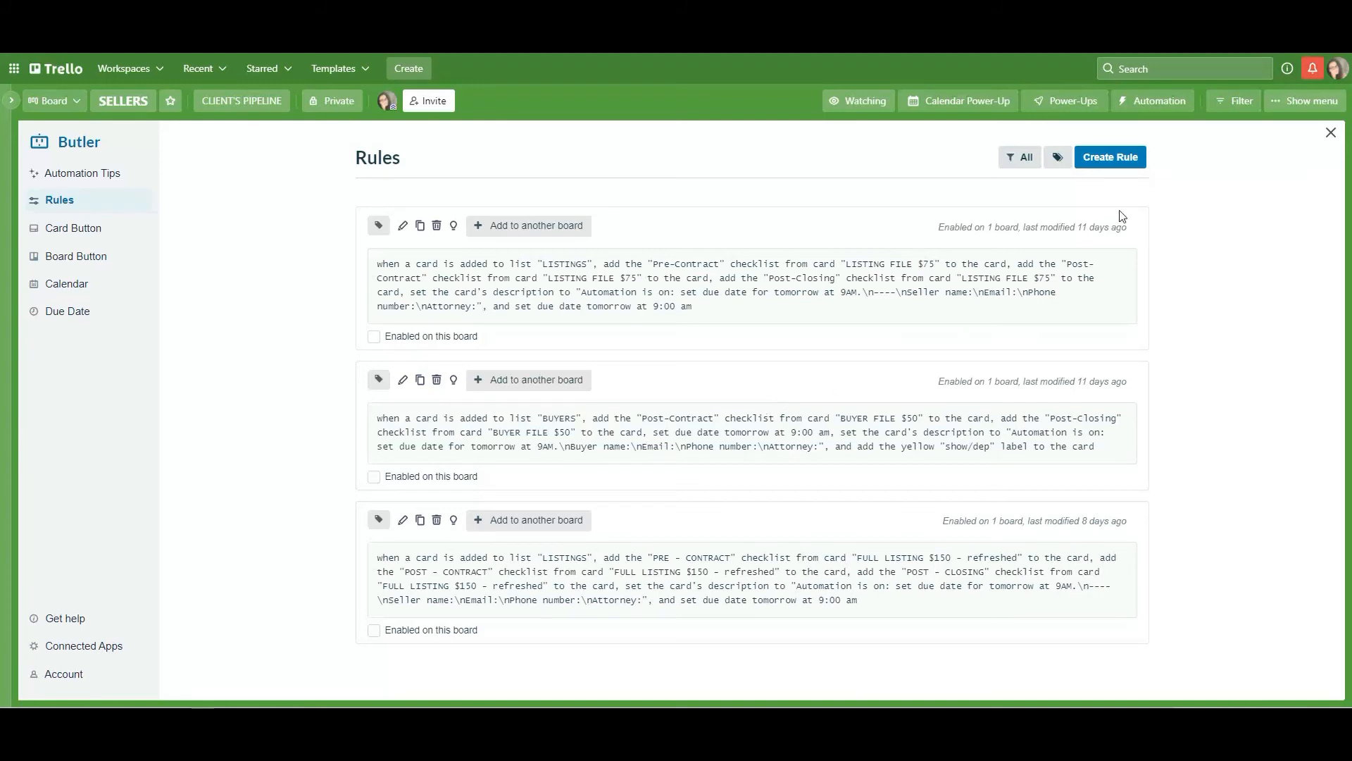
click(1110, 159)
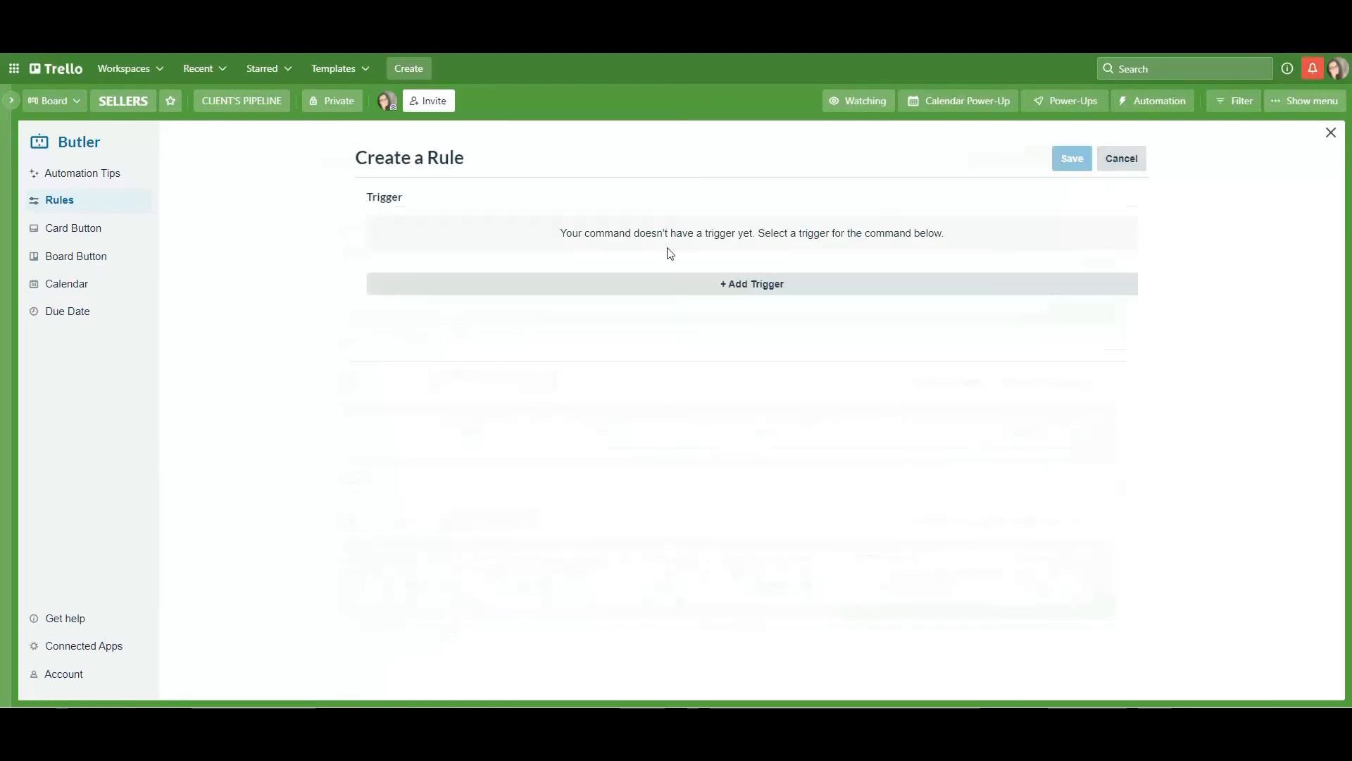
click(755, 285)
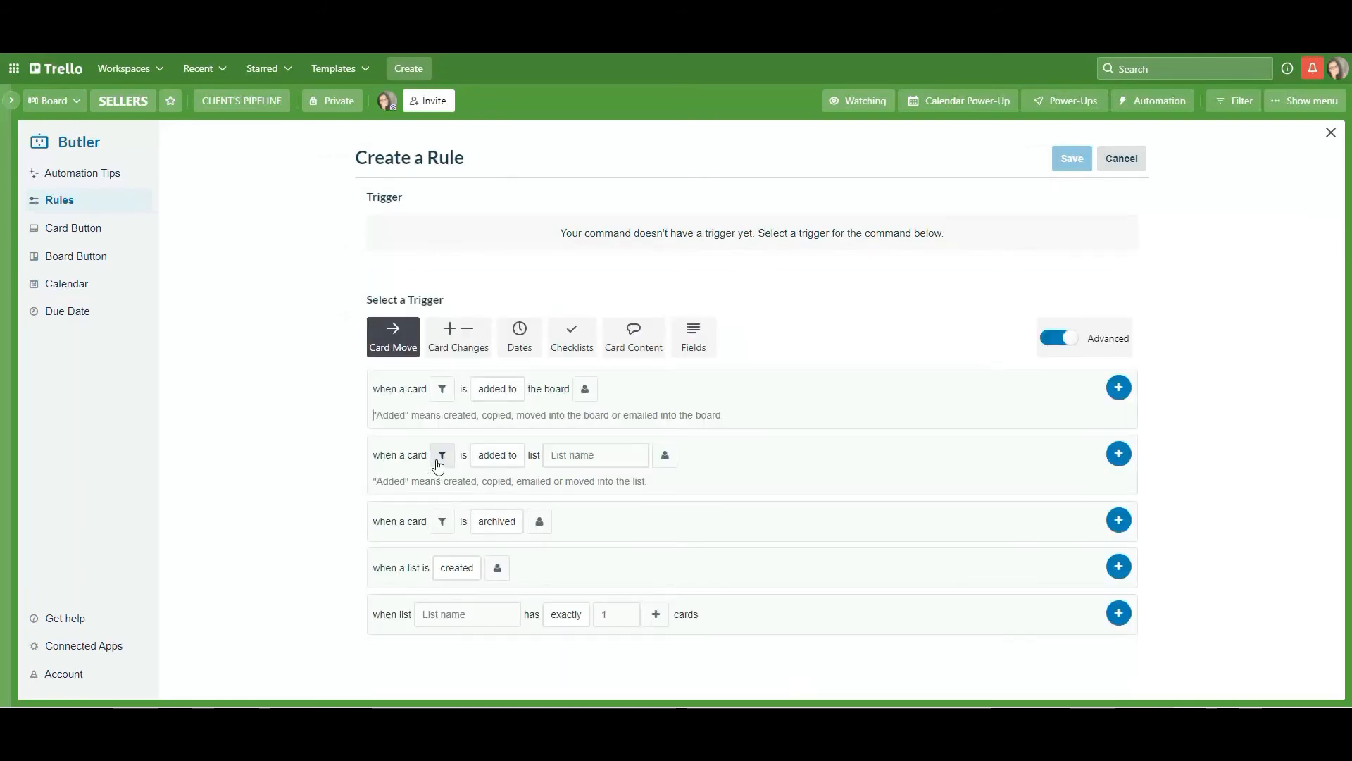
click(497, 455)
click(571, 457)
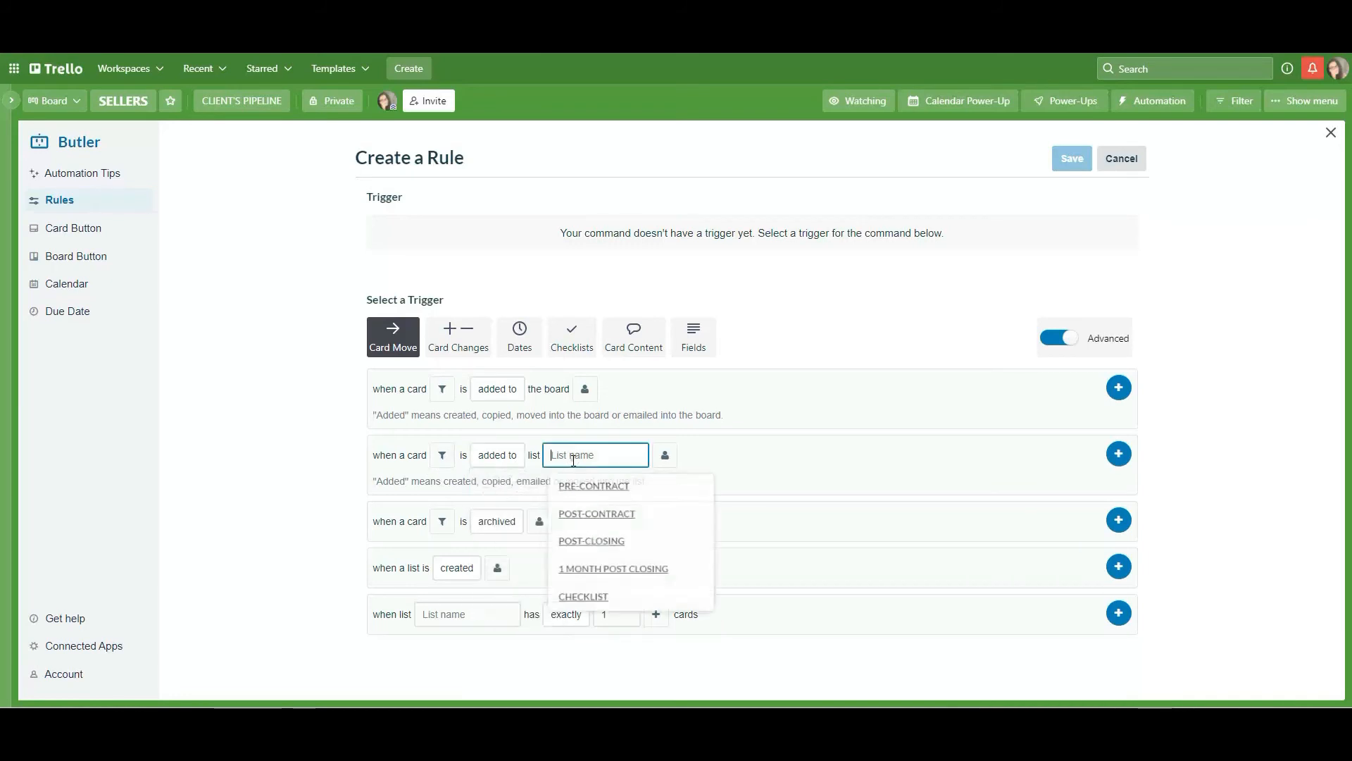
click(643, 489)
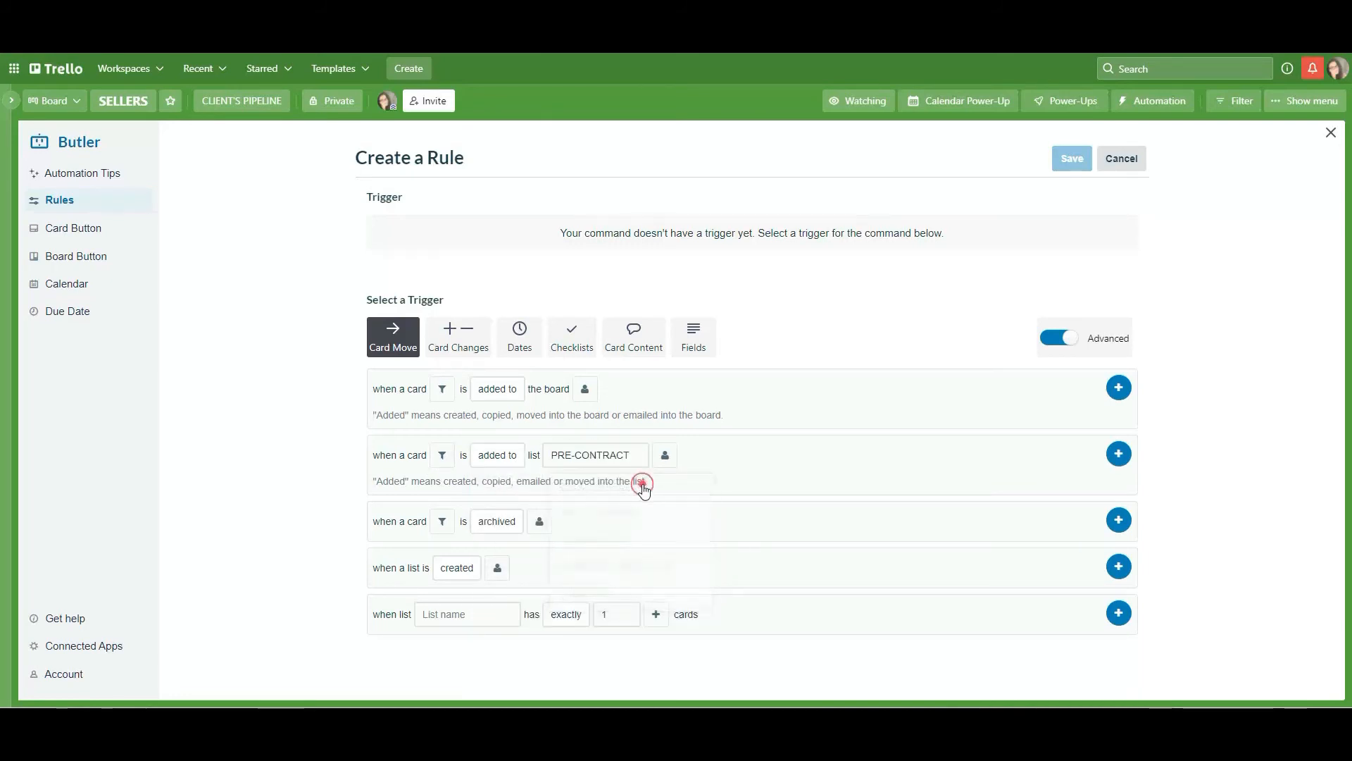
click(1118, 458)
Add a rule action that copies the PRE-CONTRACT checklist from the card CHECKLIST to the triggering card
click(563, 375)
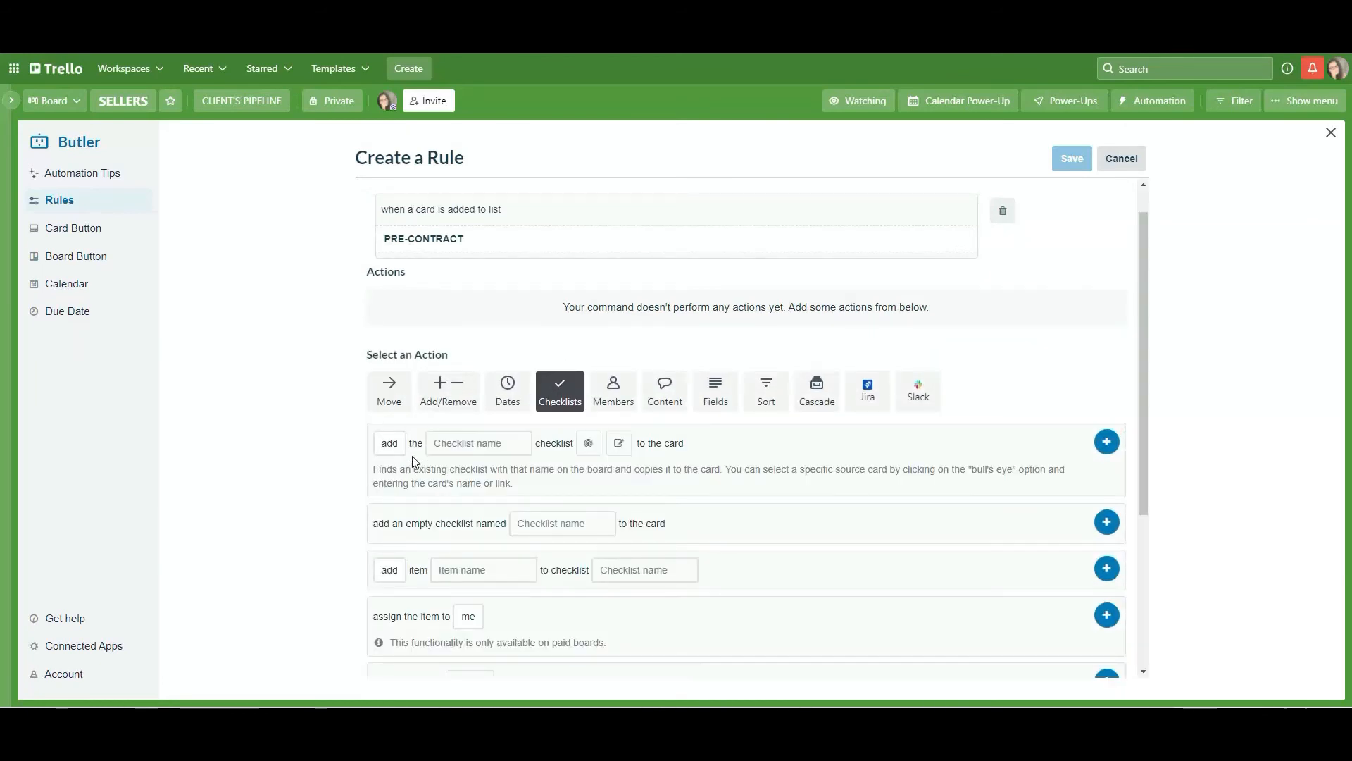
click(468, 445)
text(PRE-CO)
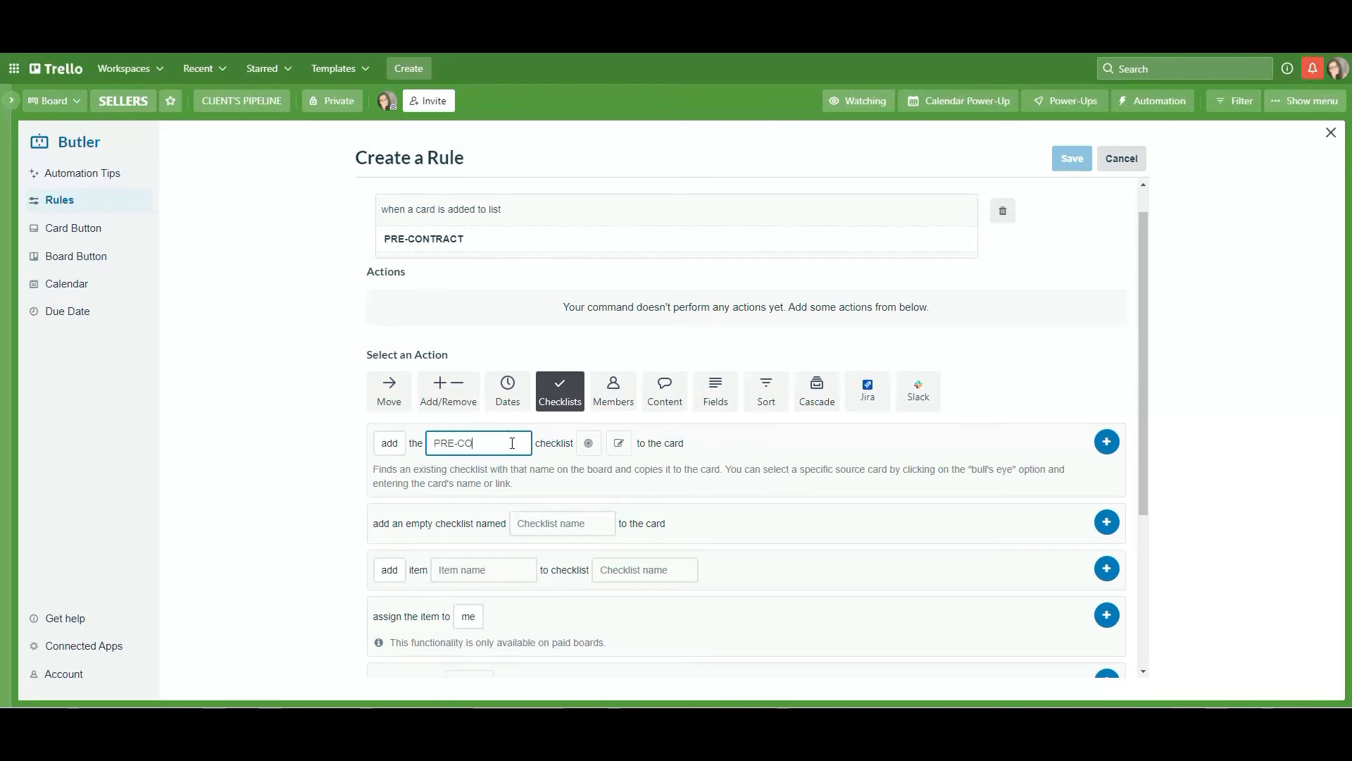
text(NTRACT)
click(589, 443)
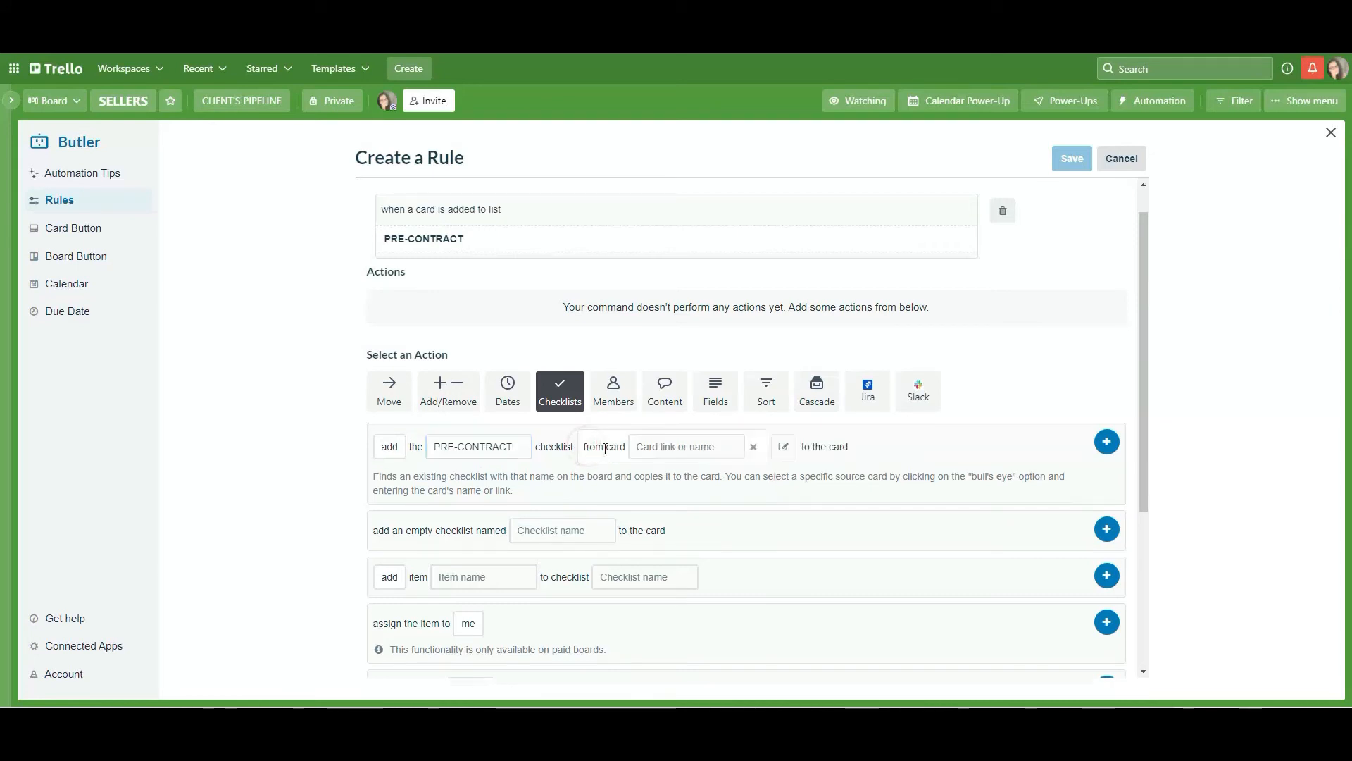
click(659, 447)
text(CHECKLIST)
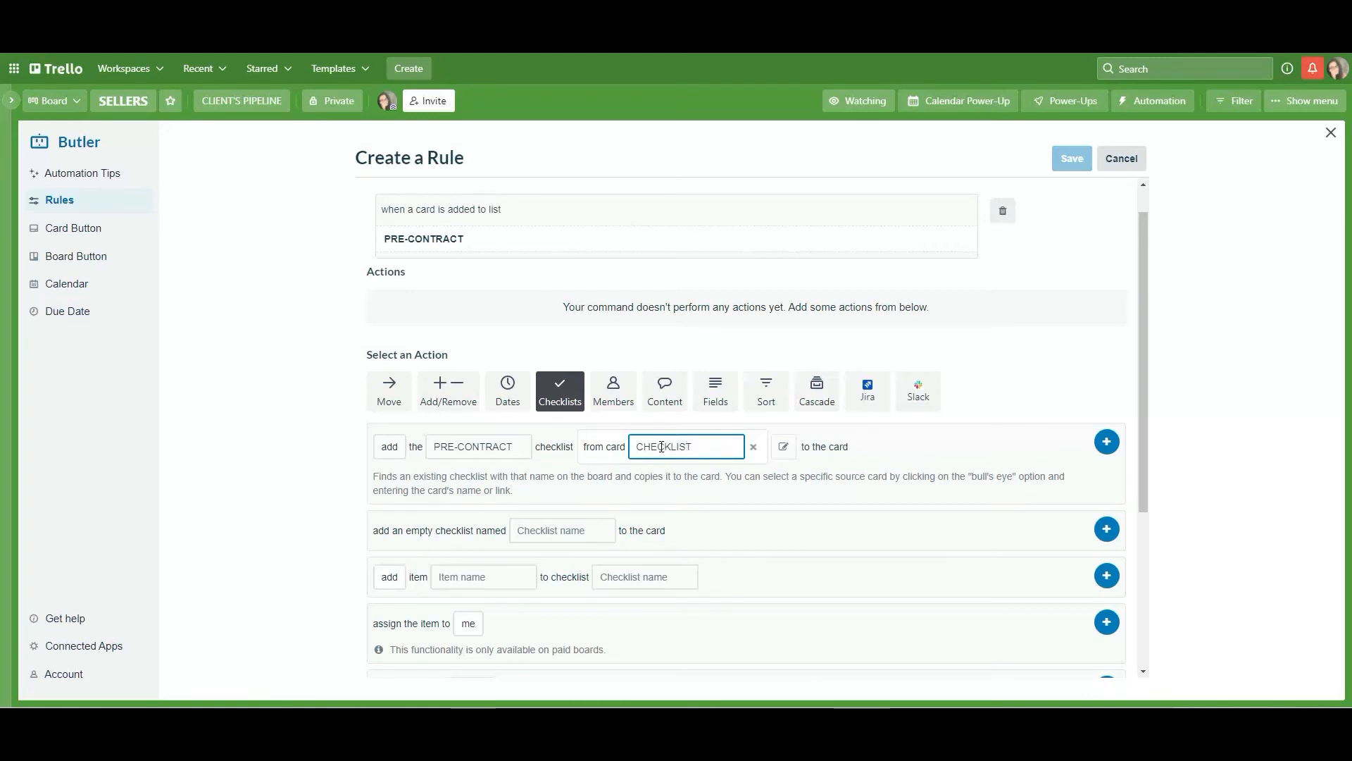
click(1106, 442)
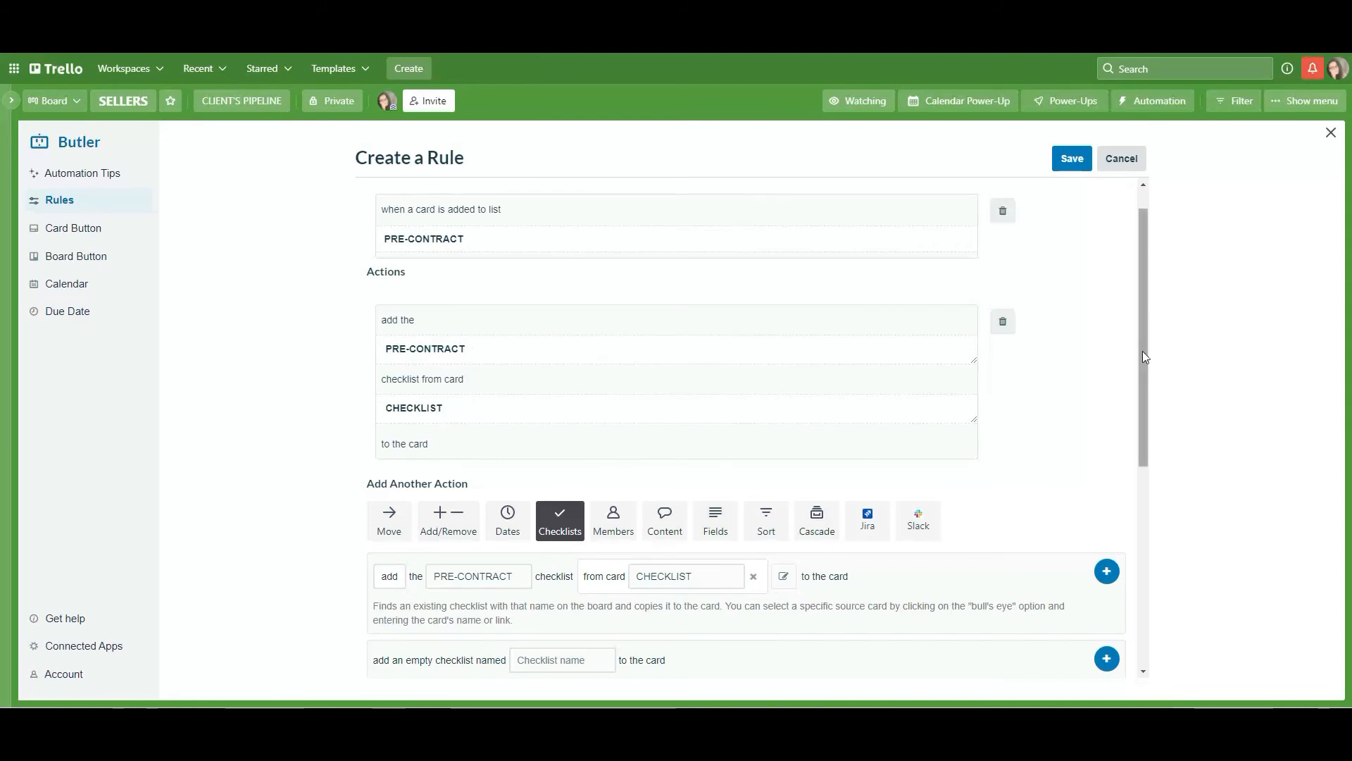
Add a rule action that puts the green "reason 1" label on the card, then save the rule and return to the board
scroll(1142, 349, down, 3)
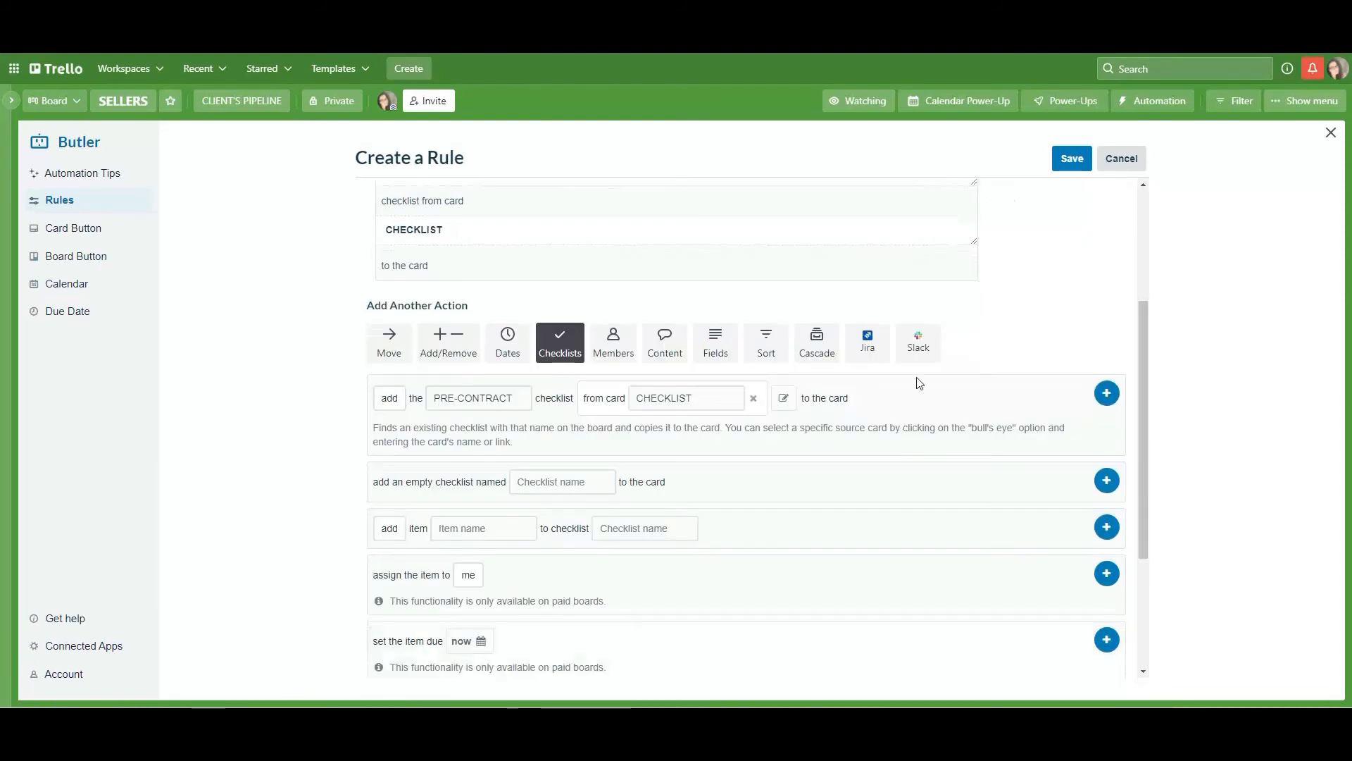
click(440, 343)
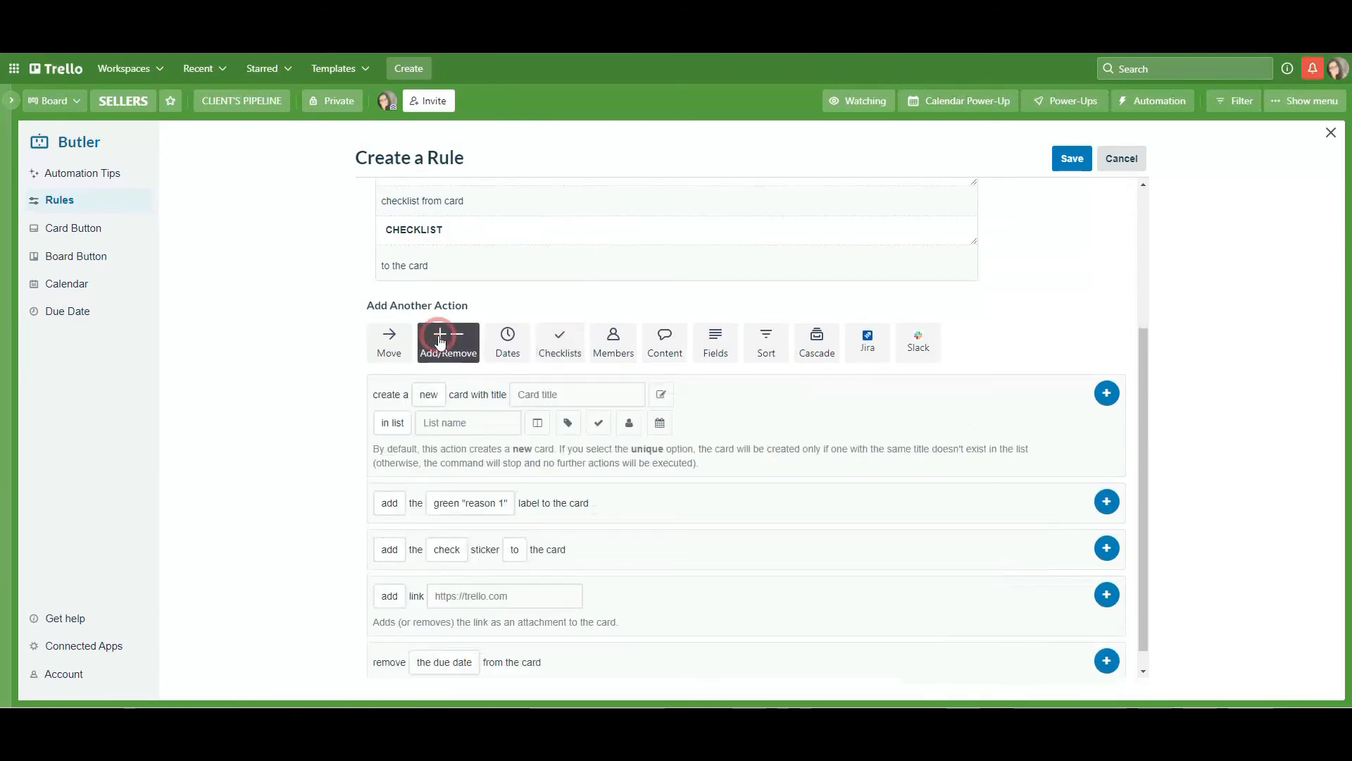
click(470, 504)
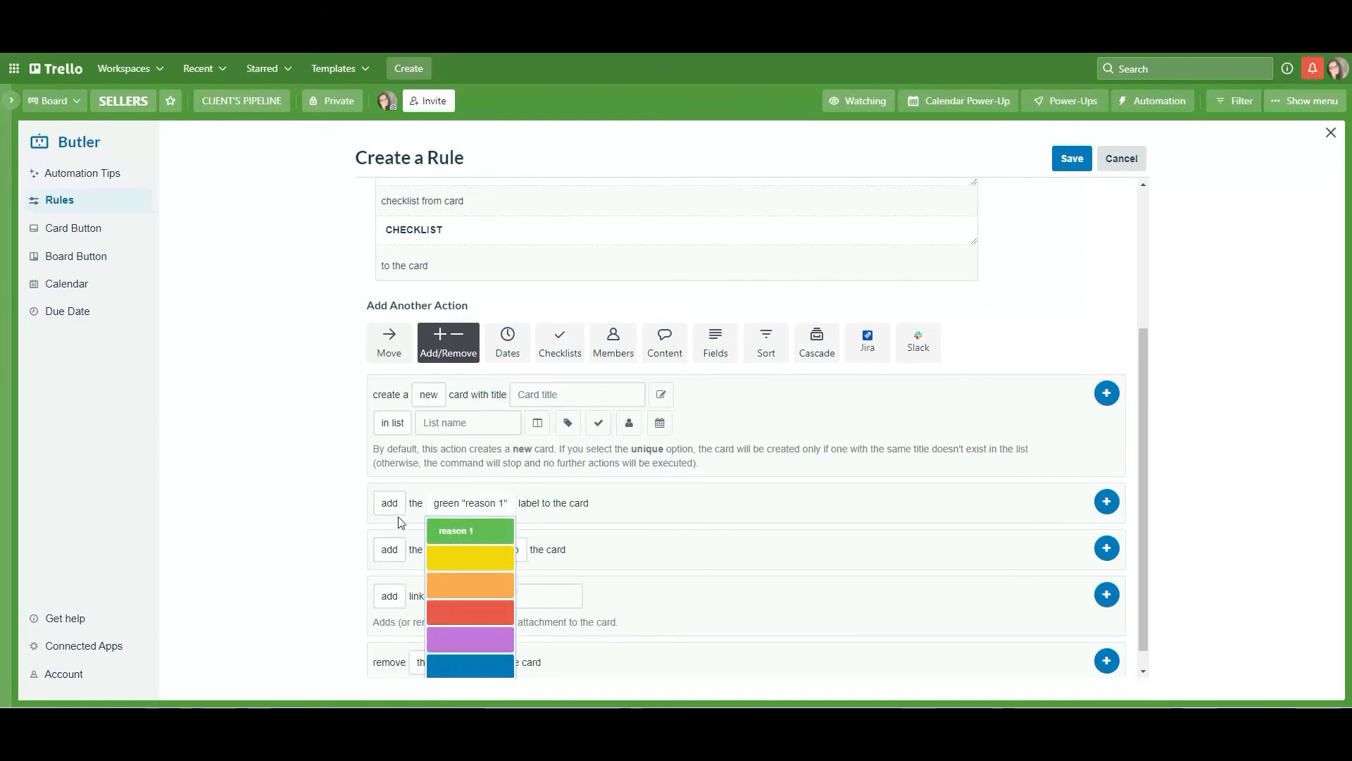
click(472, 535)
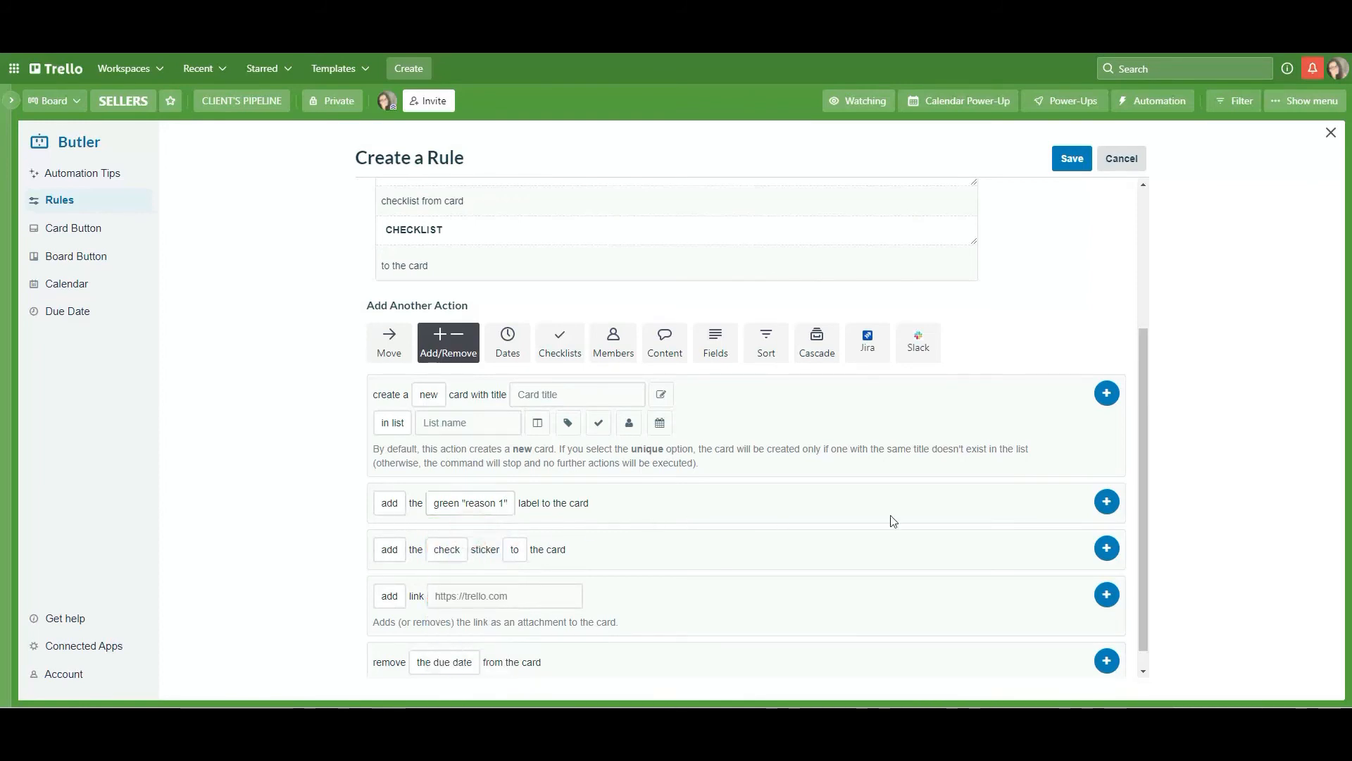
click(1107, 510)
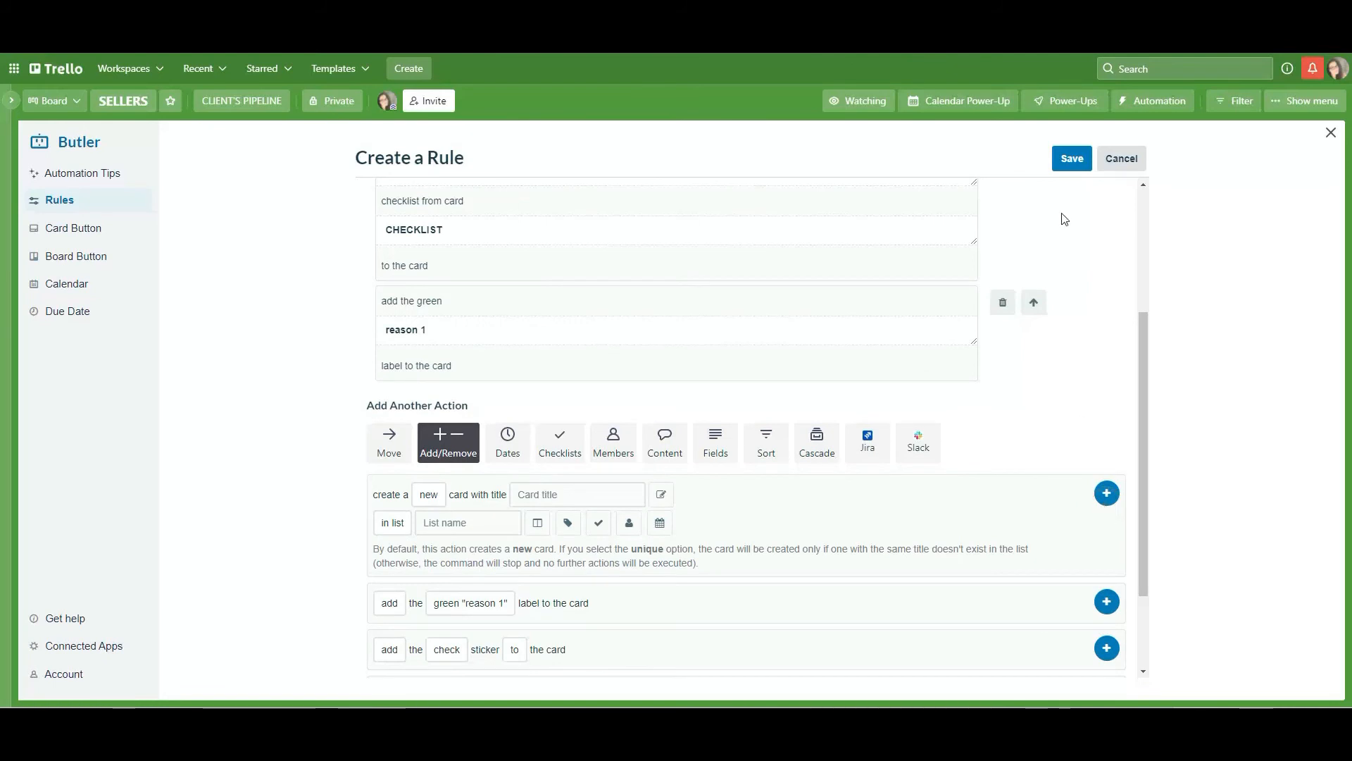
click(1068, 159)
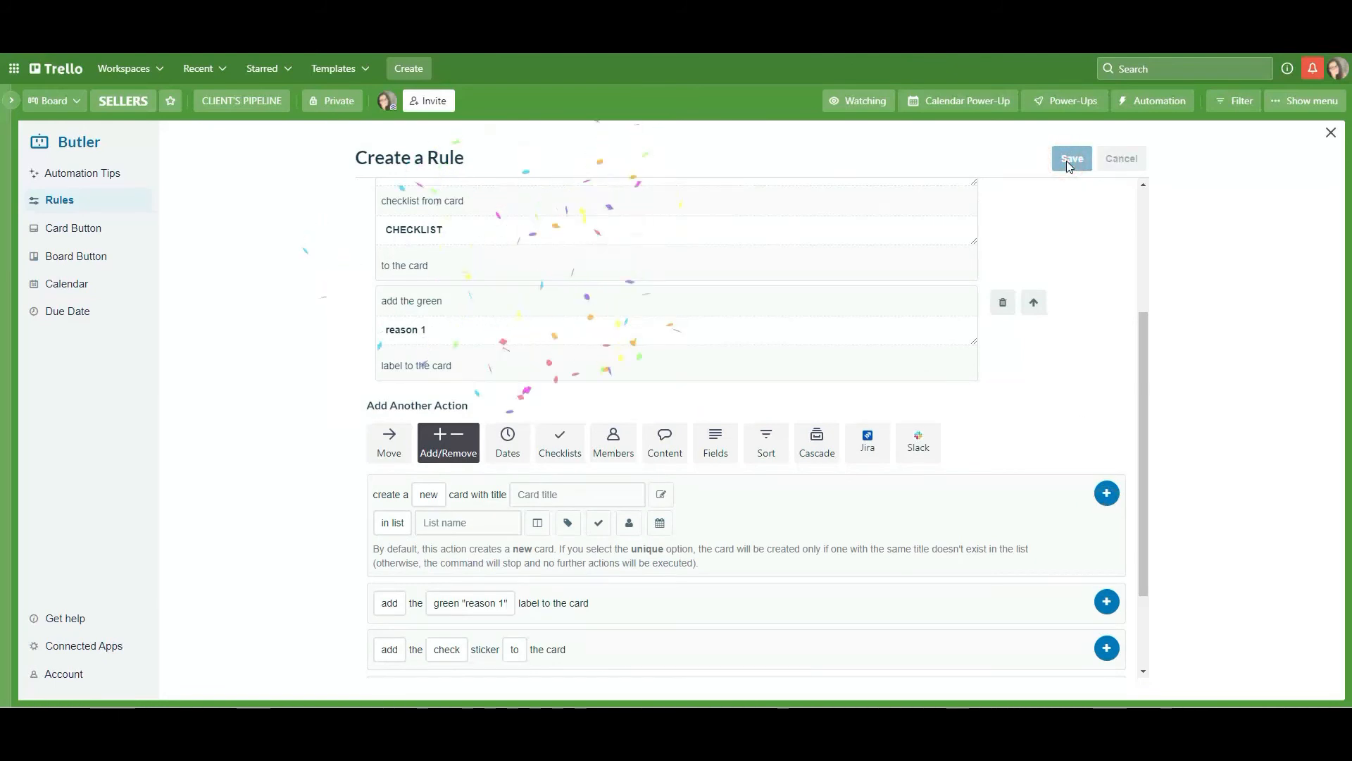
click(1330, 134)
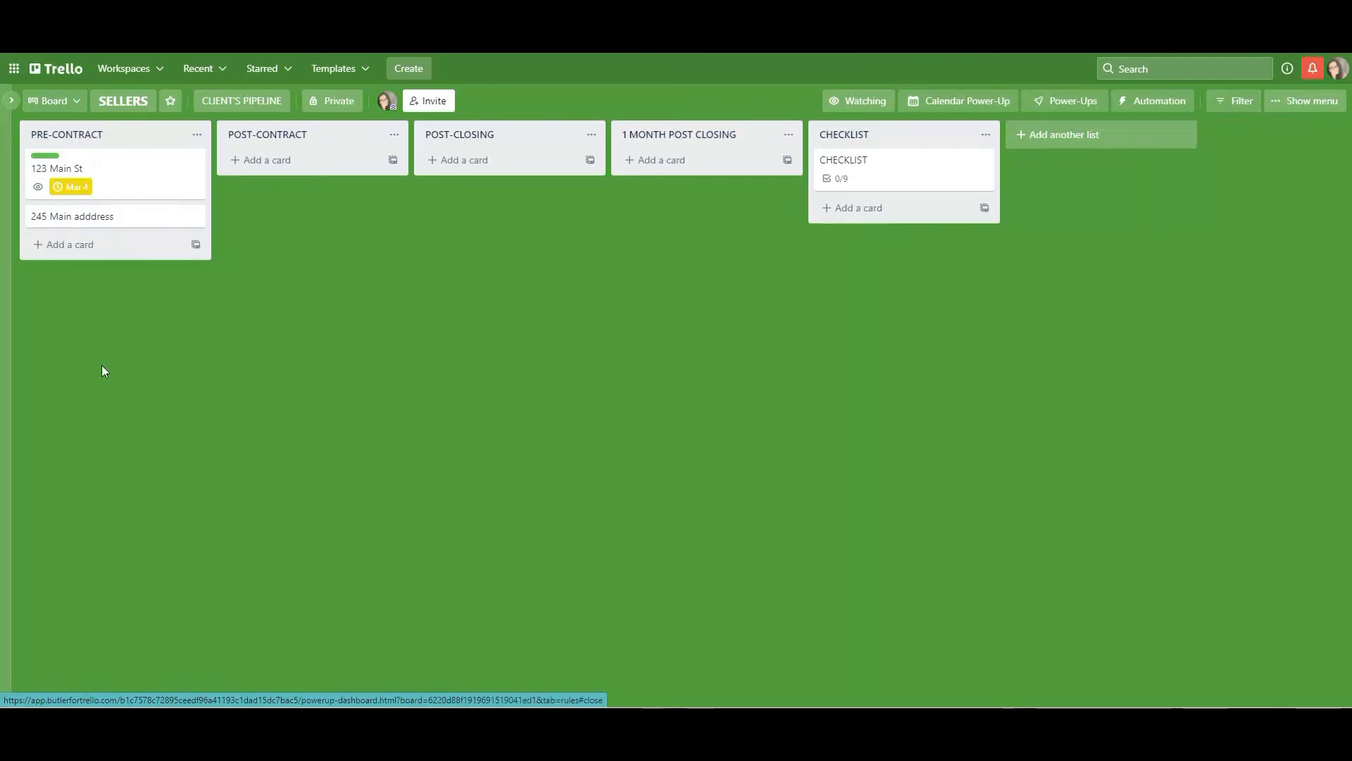
Add a card titled "789 Address test" to the PRE-CONTRACT list
click(67, 244)
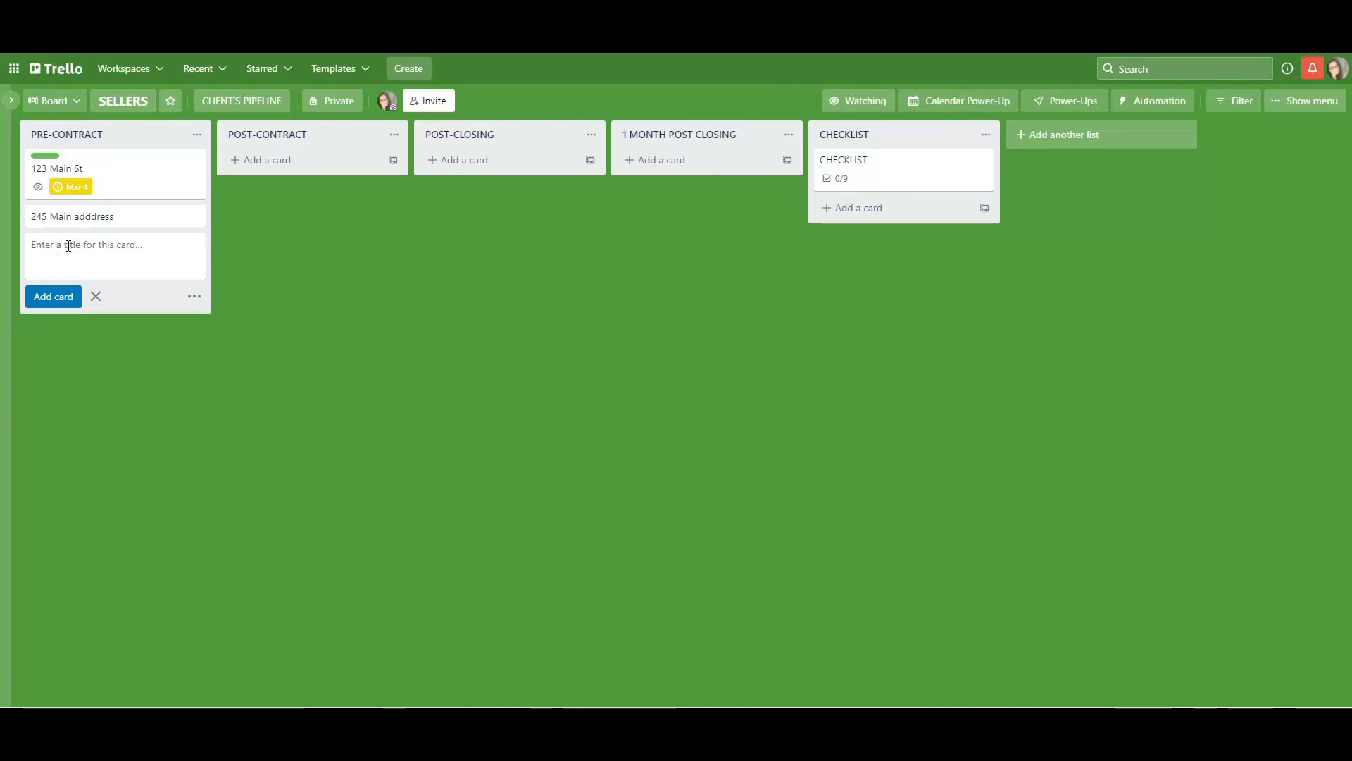
text(789 A)
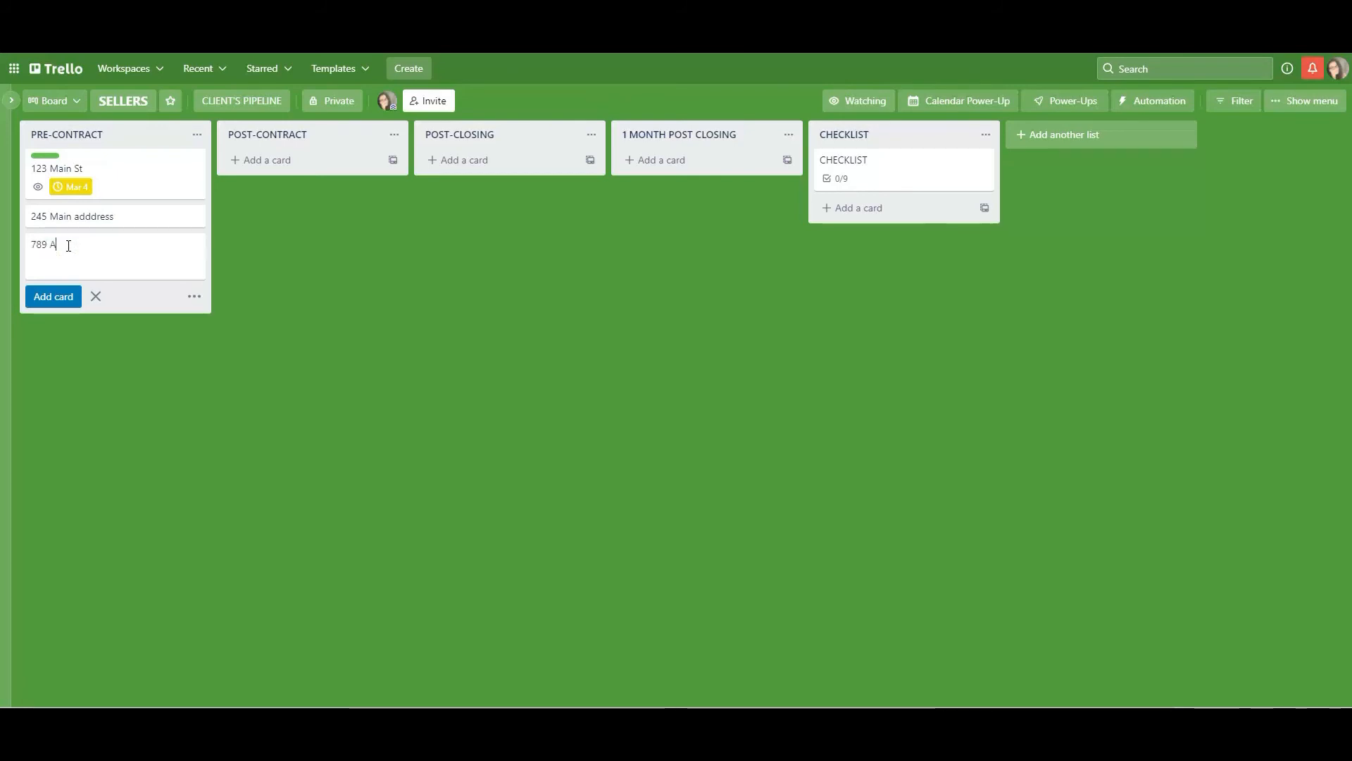
text(ddress test)
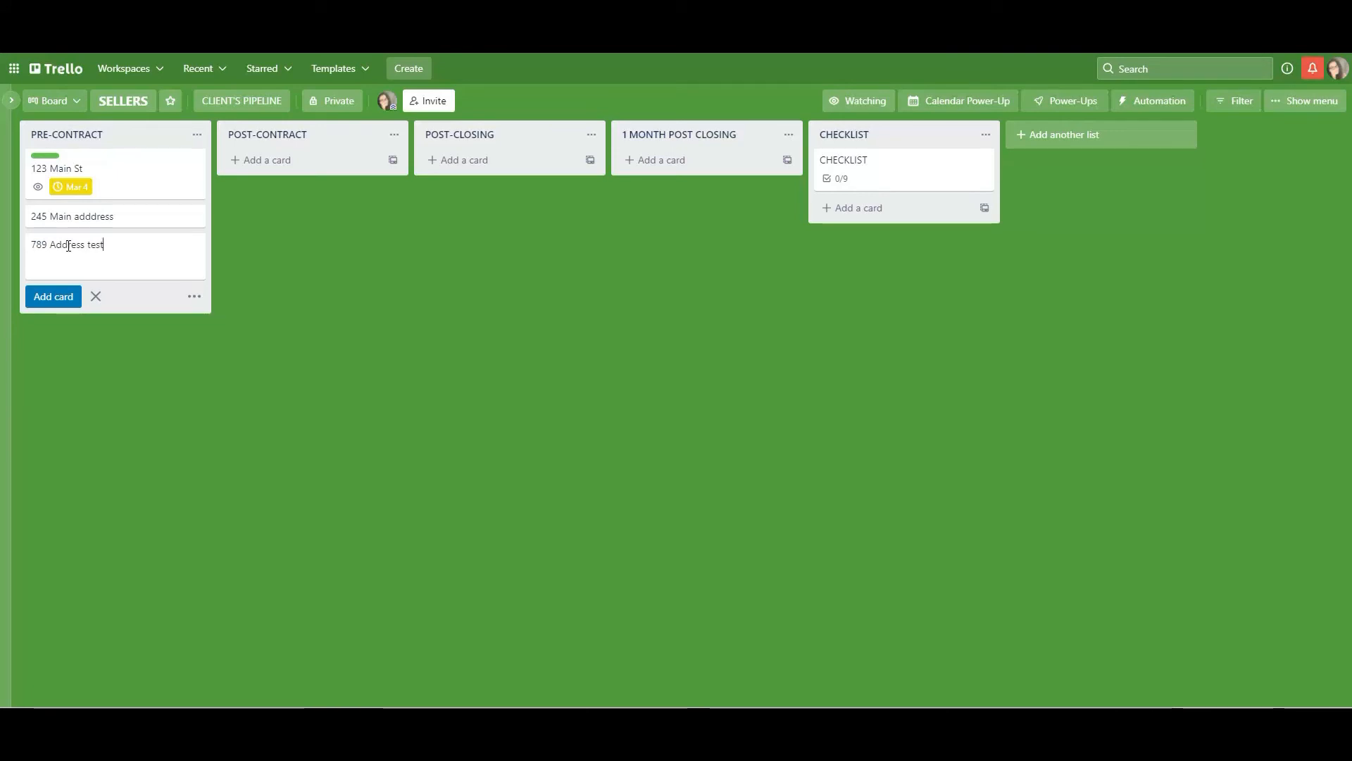
key(Return)
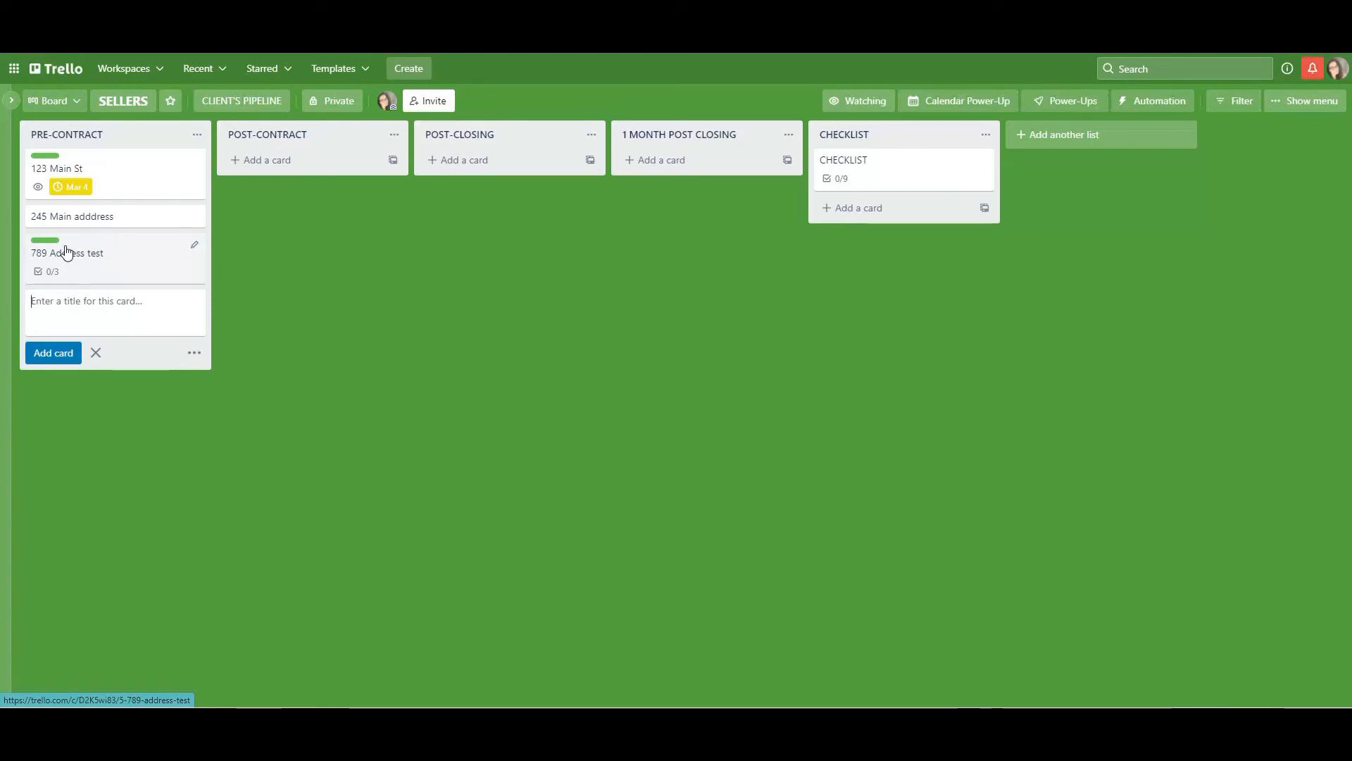
Check the label and checklist on the "789 Address test" card and return to the board
click(70, 258)
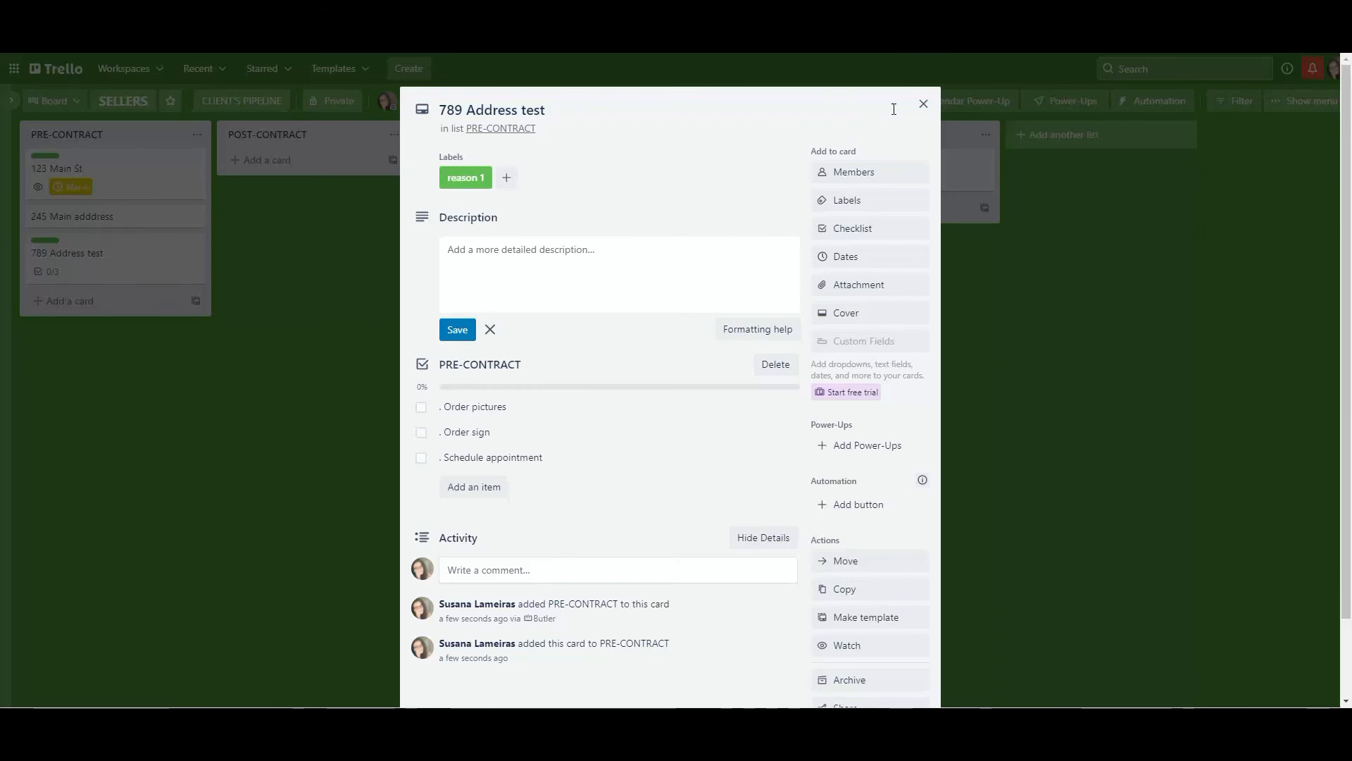
click(922, 105)
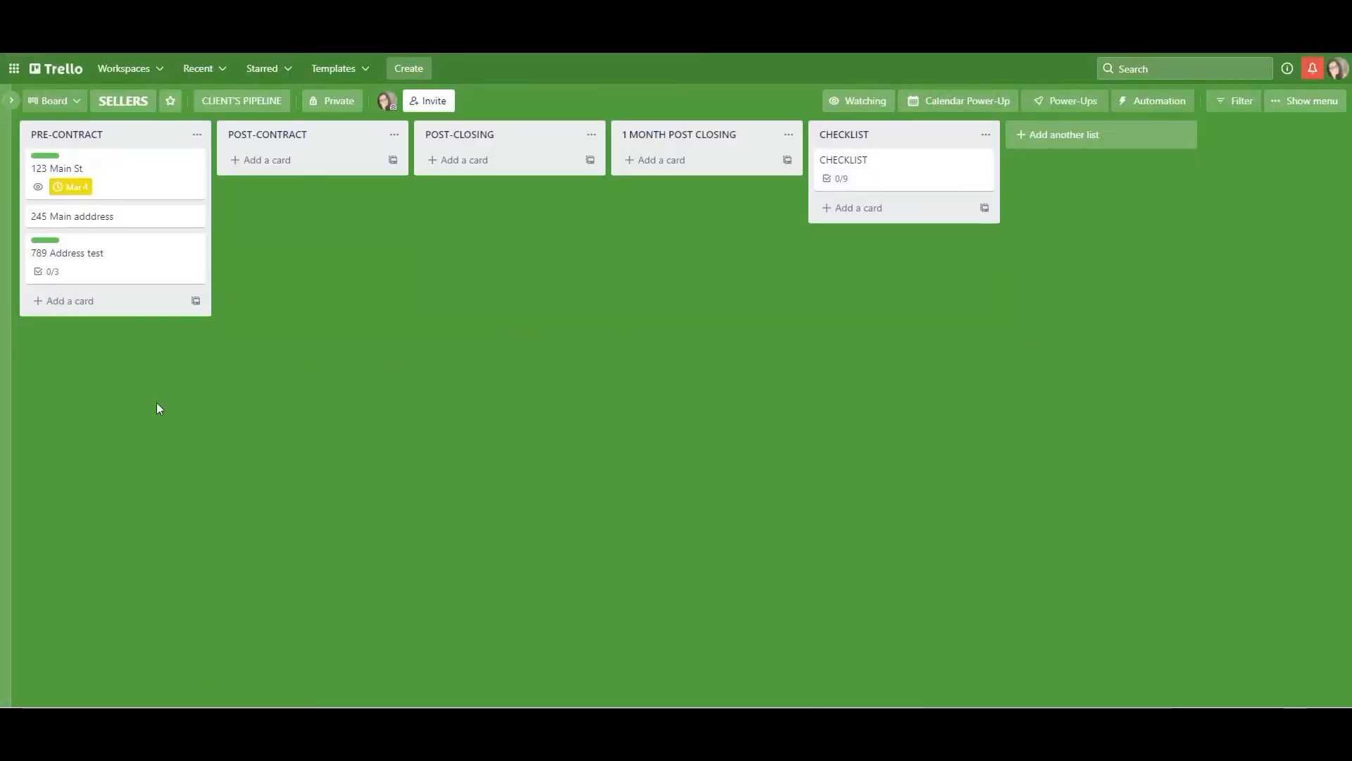
click(90, 273)
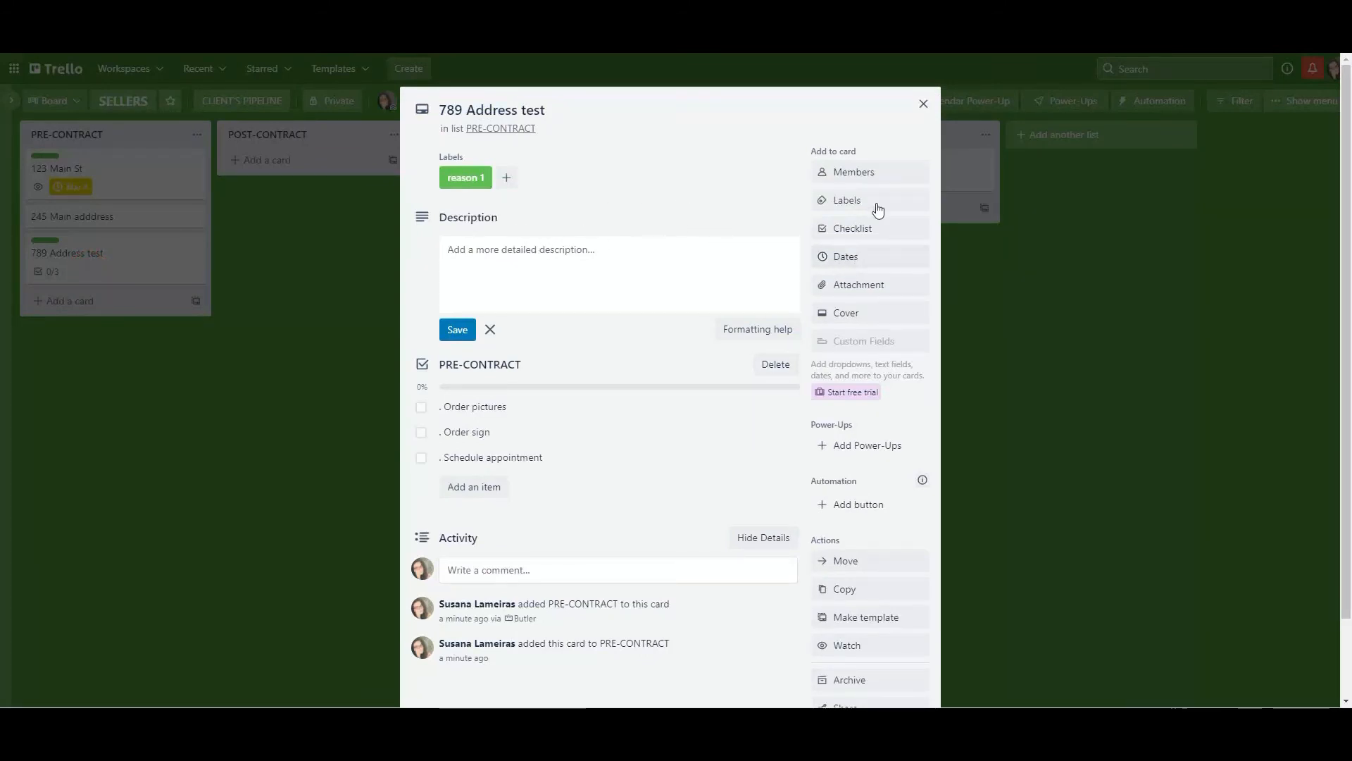
click(923, 104)
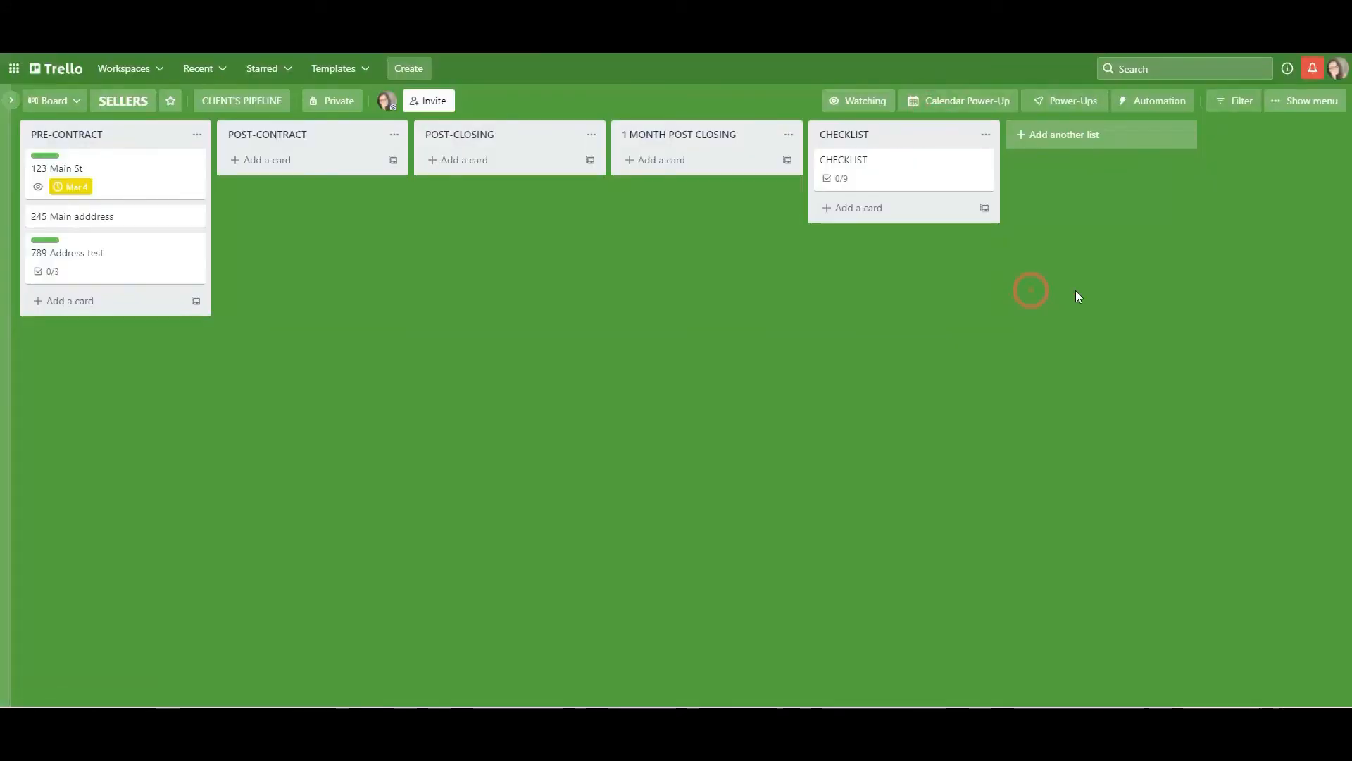
Open the board's automation rule for the PRE-CONTRACT list for editing
click(1155, 101)
click(1169, 184)
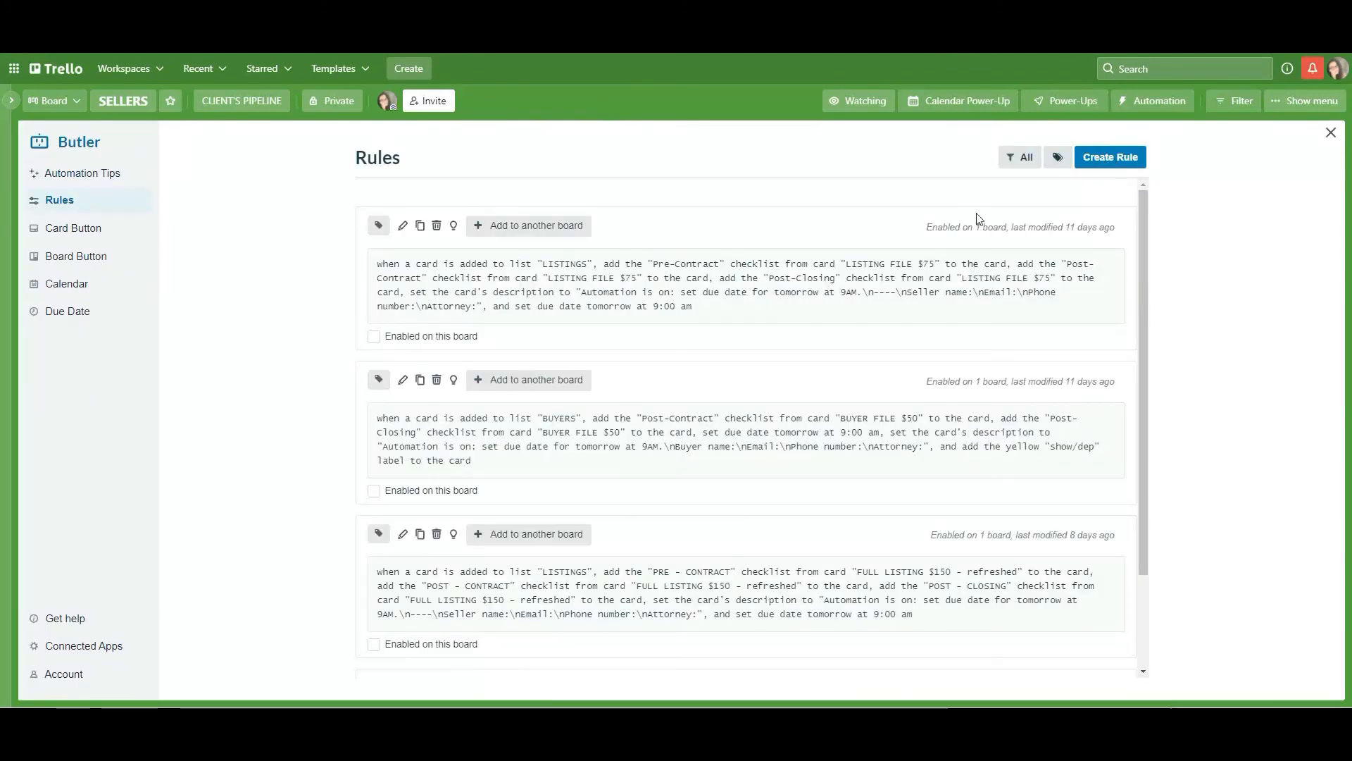
scroll(600, 641, down, 5)
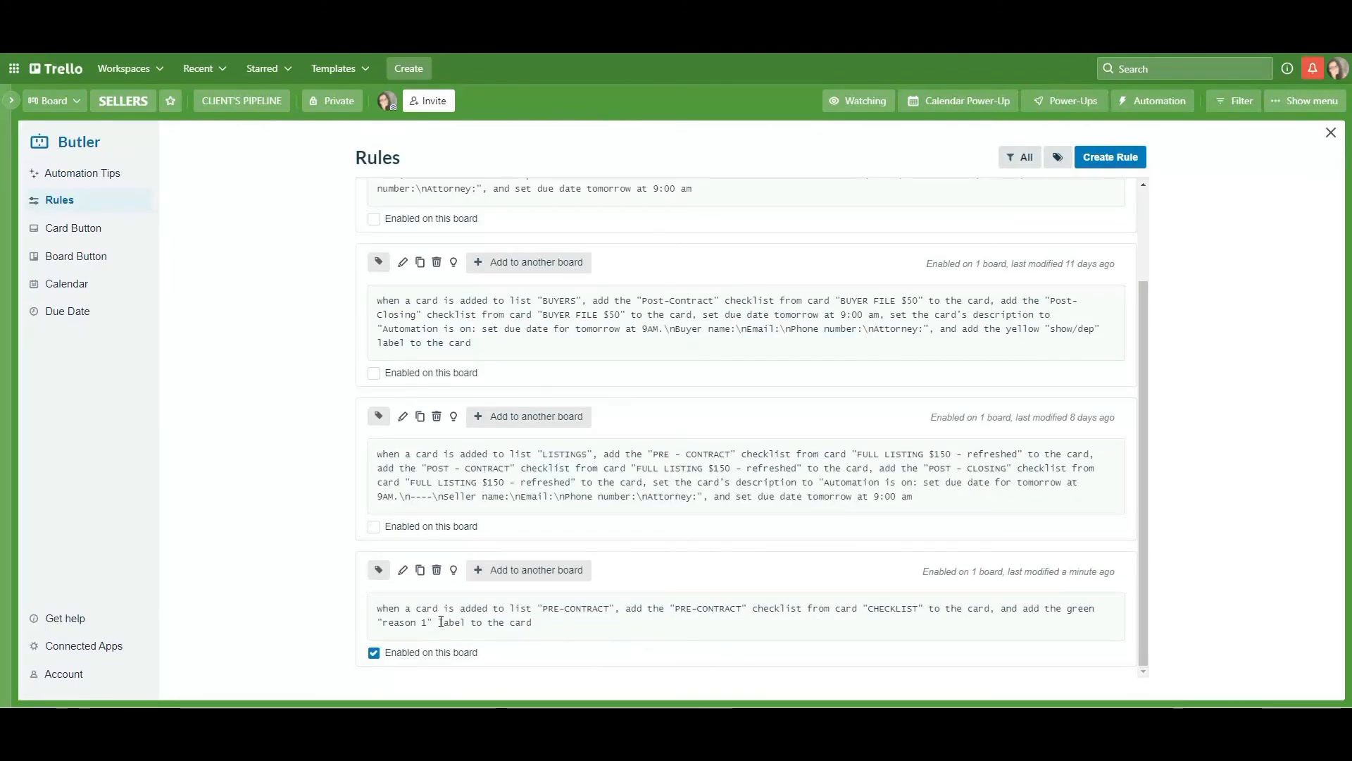
click(402, 570)
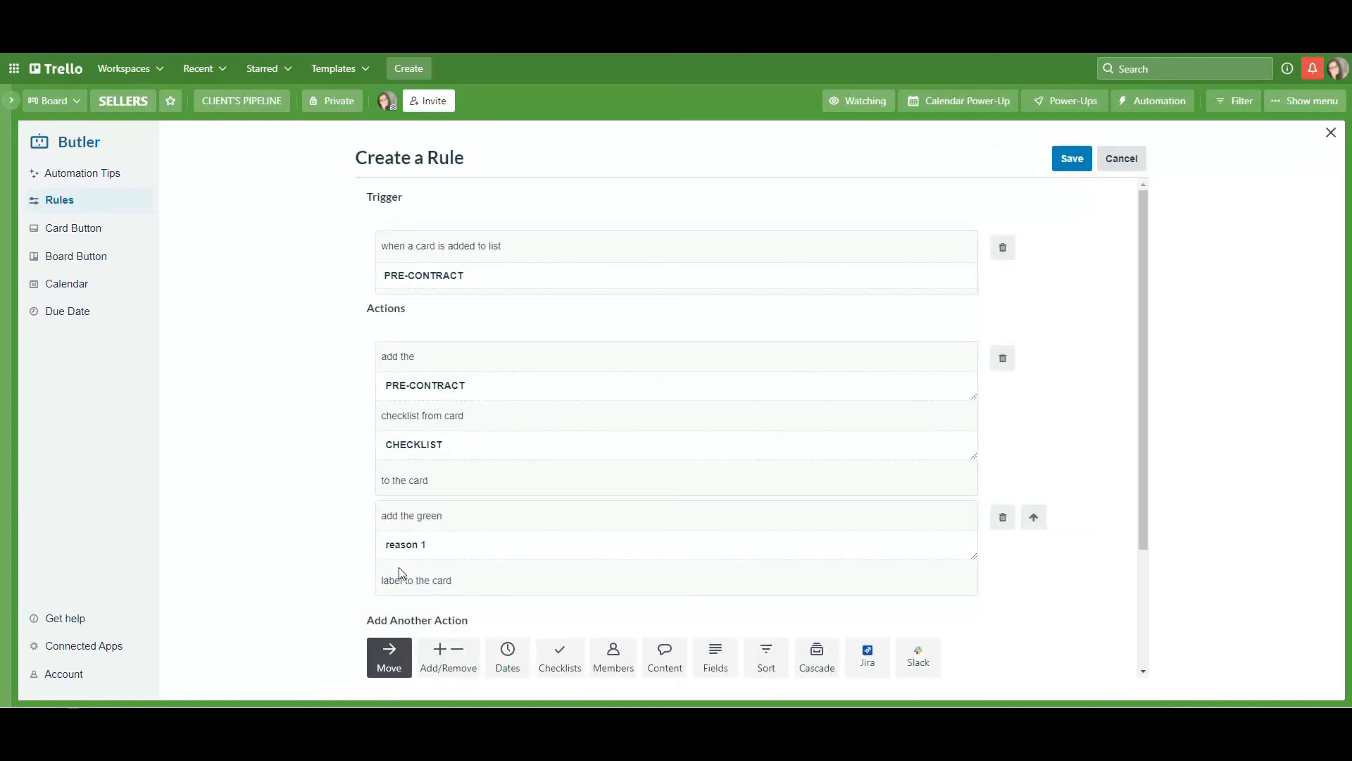
Configure a date action for the PRE-CONTRACT rule that sets the due date to tomorrow at 10:45 am
drag(1139, 263, 1139, 438)
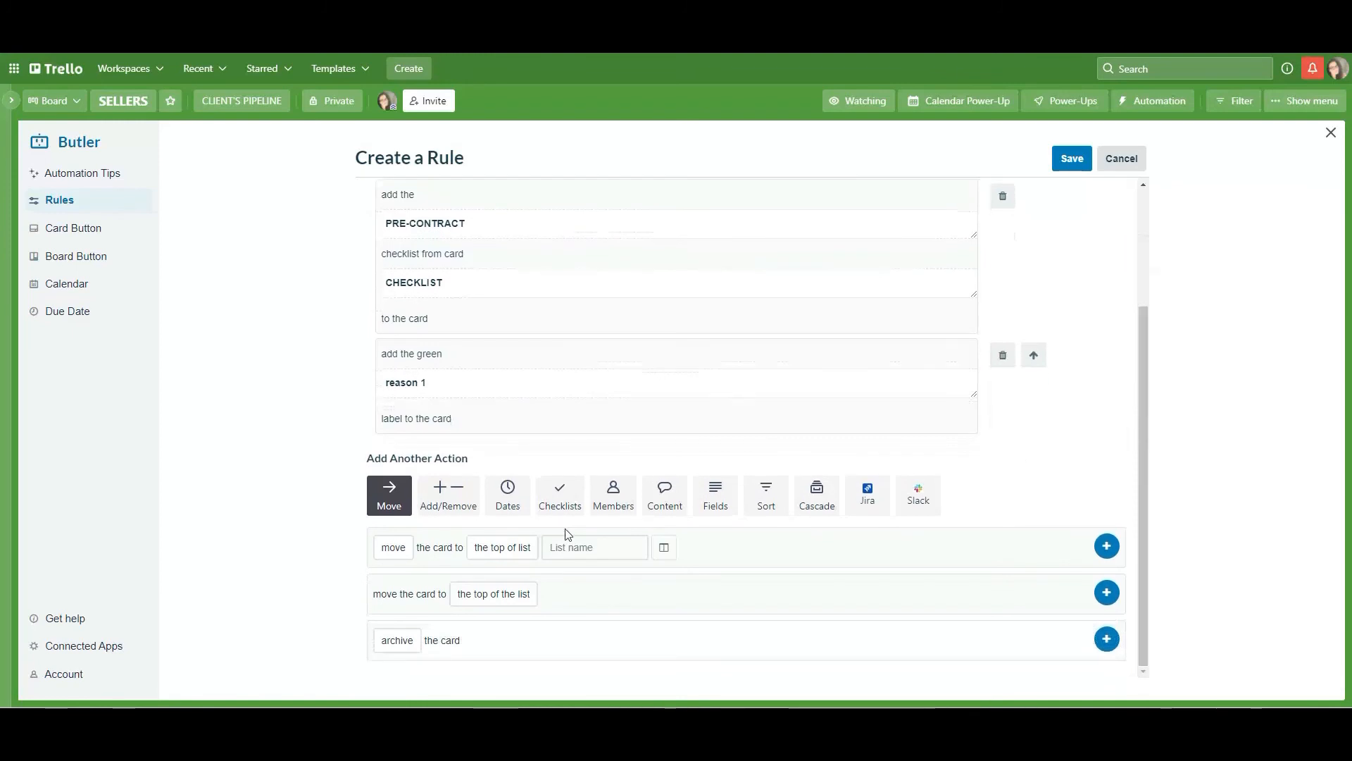
click(507, 492)
scroll(470, 520, down, 1)
click(470, 518)
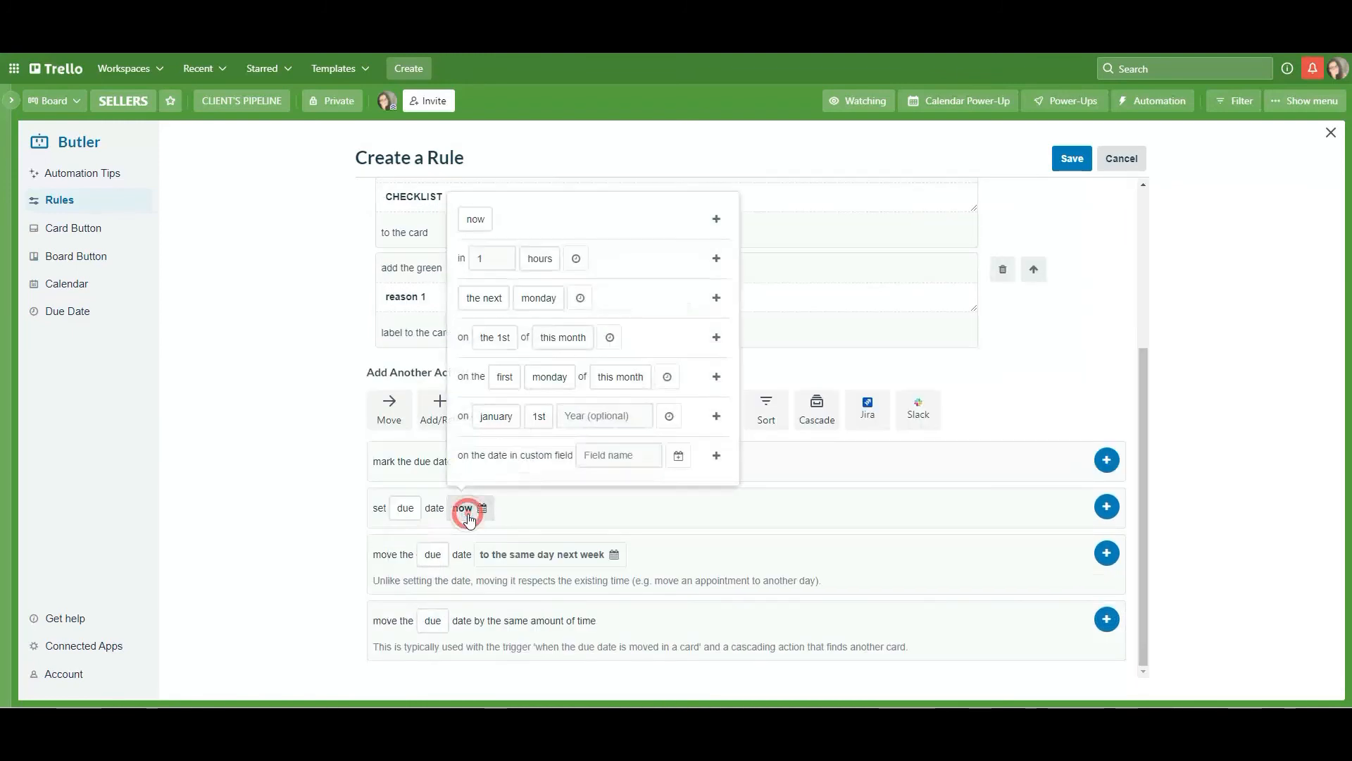
click(478, 220)
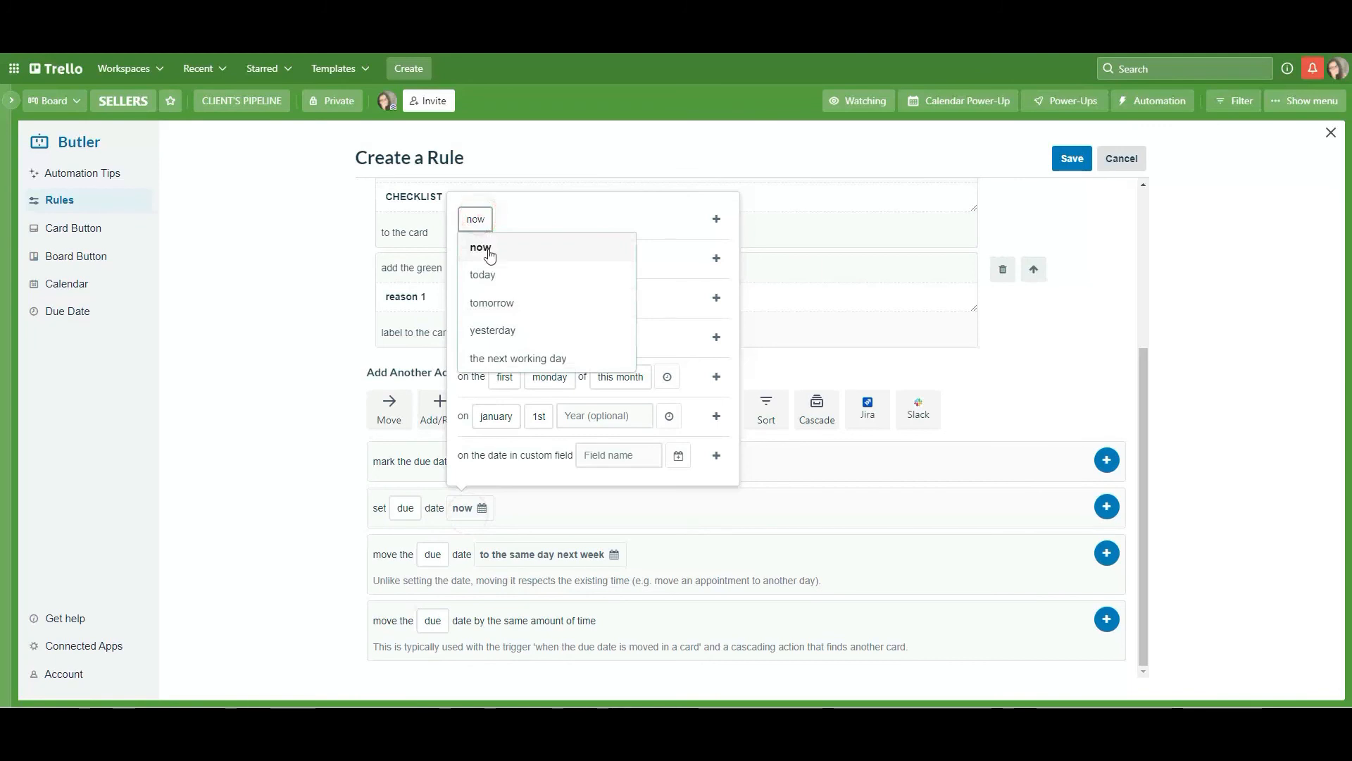
click(492, 302)
click(496, 303)
click(531, 218)
click(563, 215)
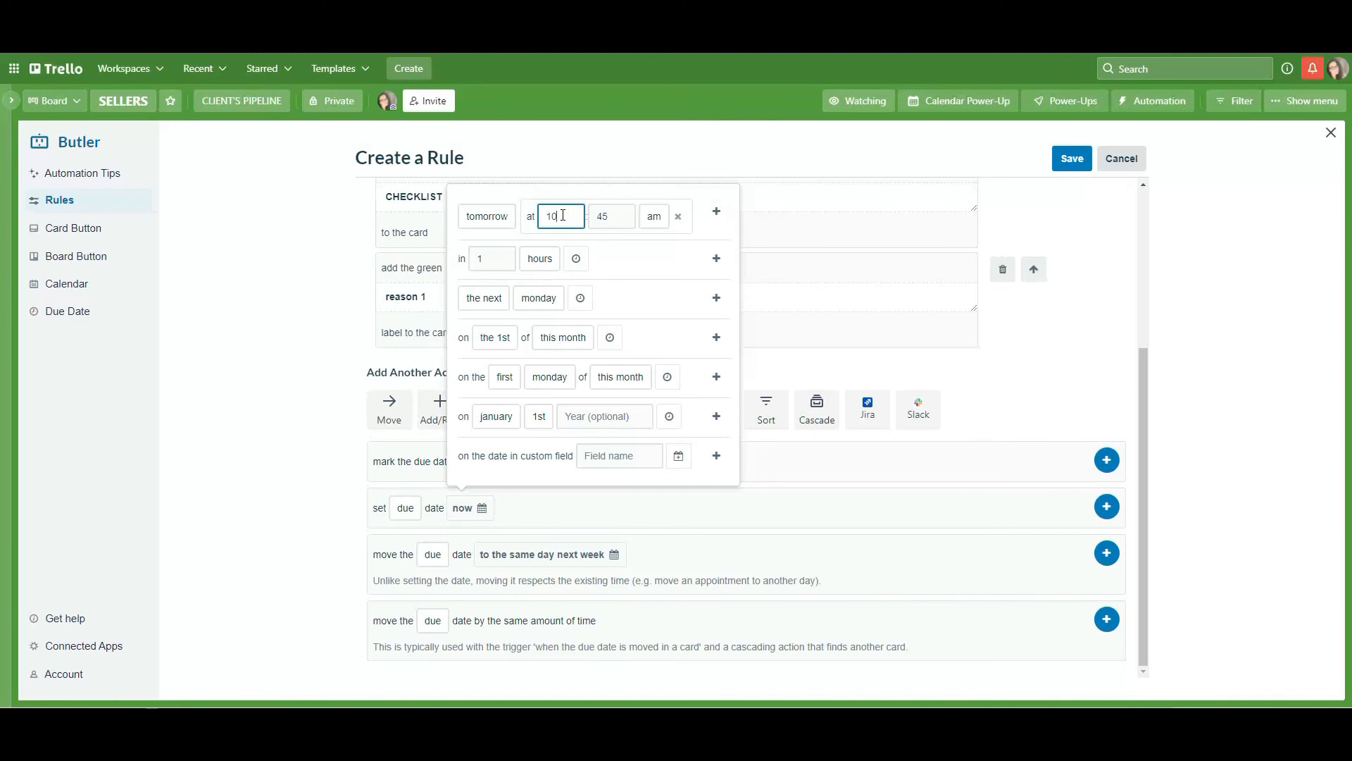
click(717, 210)
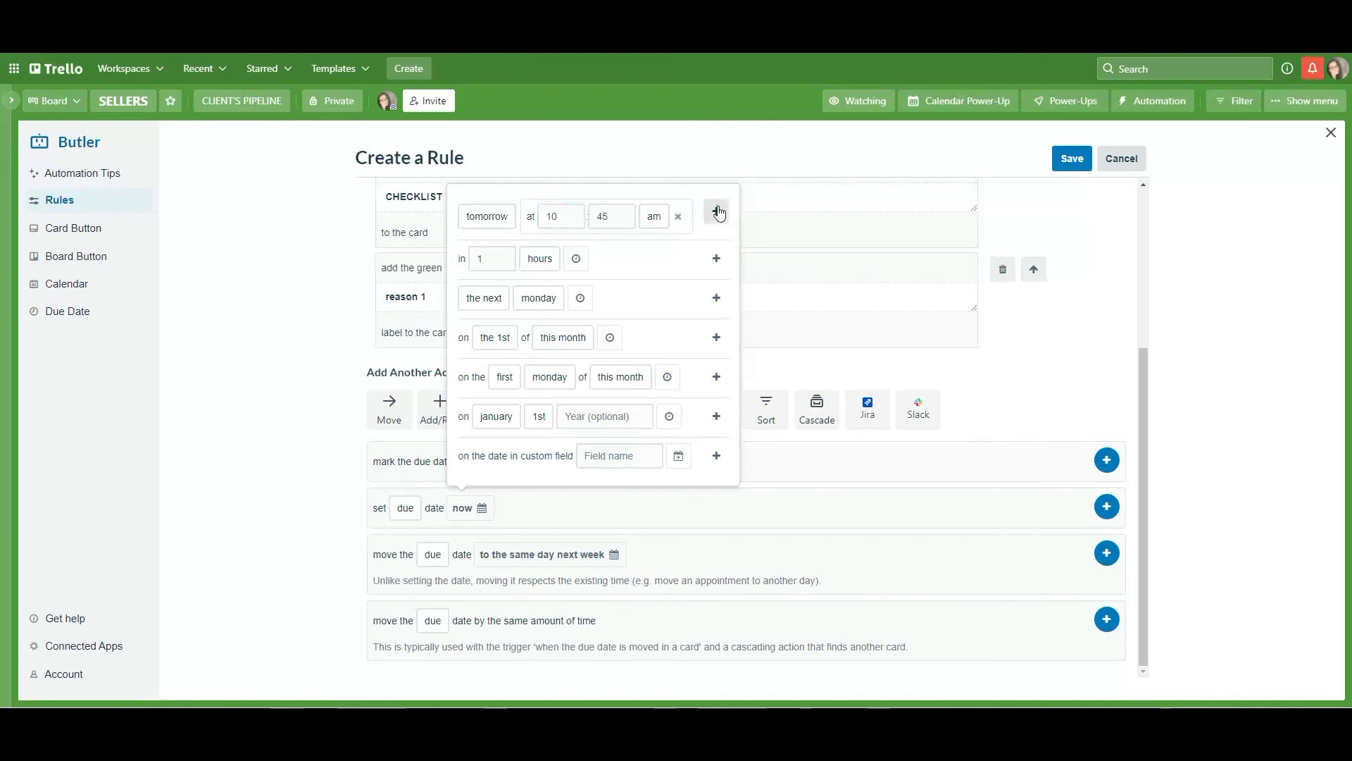
click(412, 512)
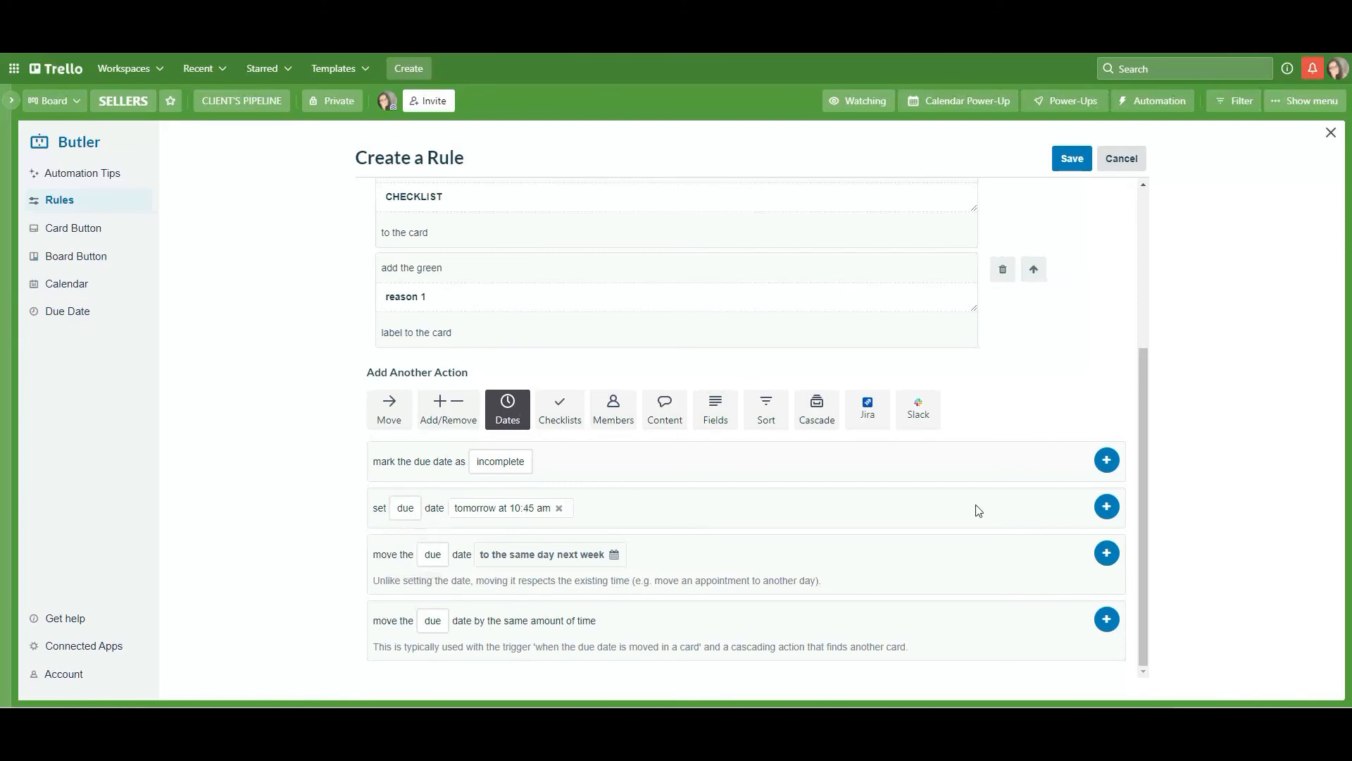
Add the configured due-date action to the rule, save the rule and return to the board
click(1107, 507)
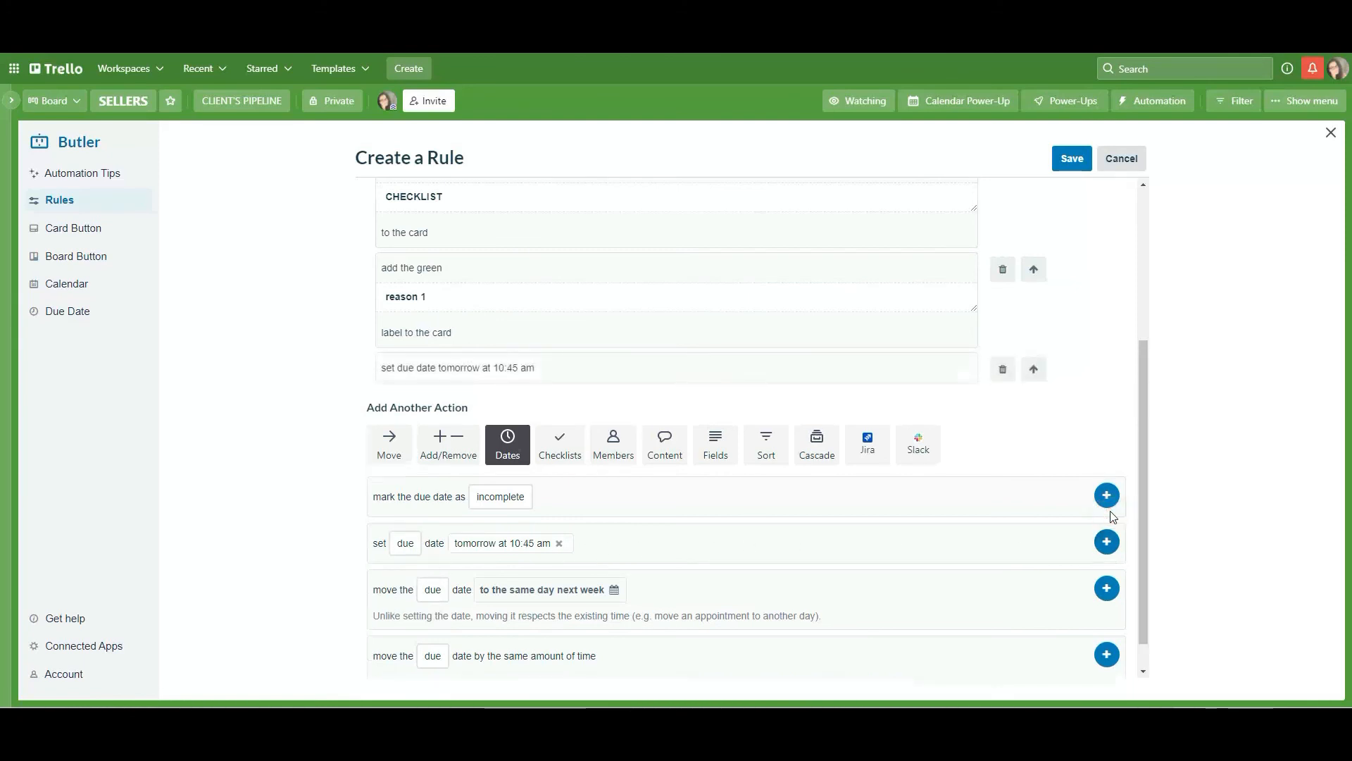
click(1070, 158)
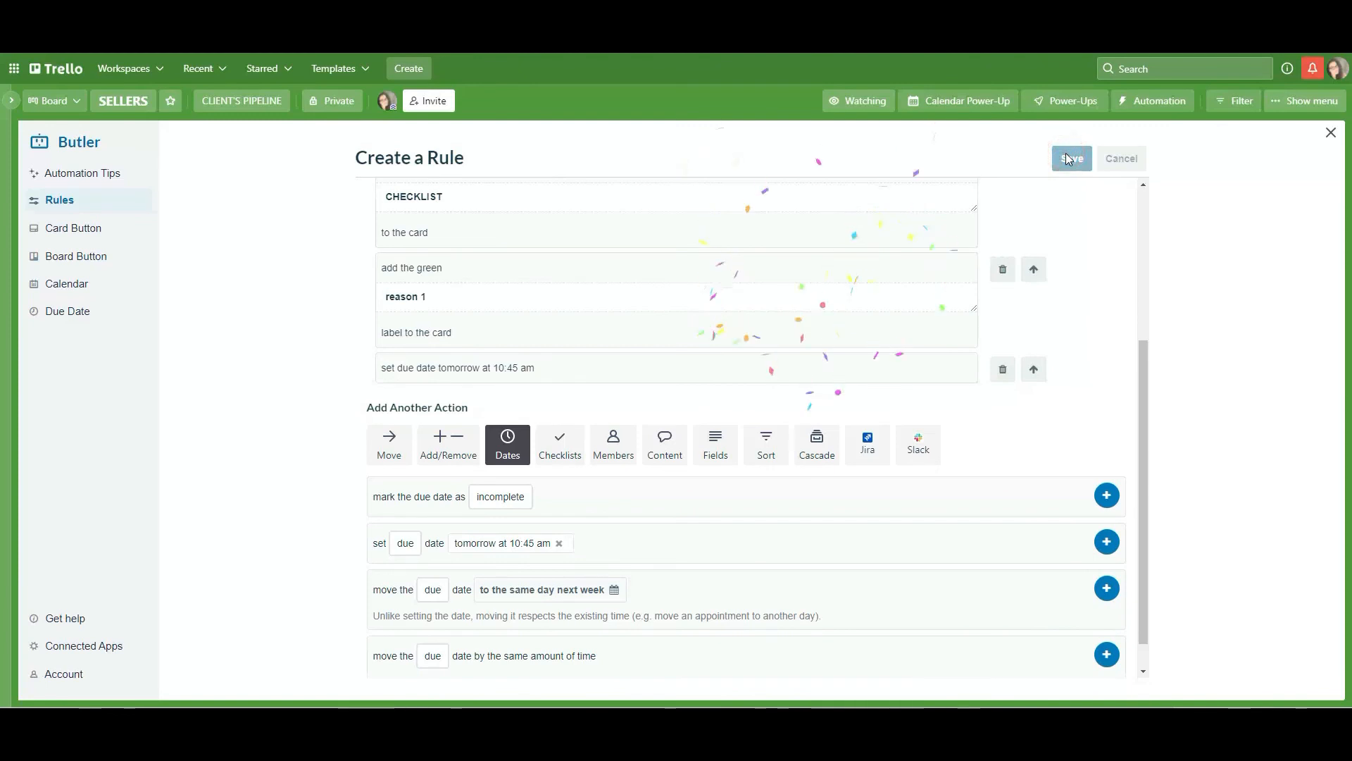
click(1329, 134)
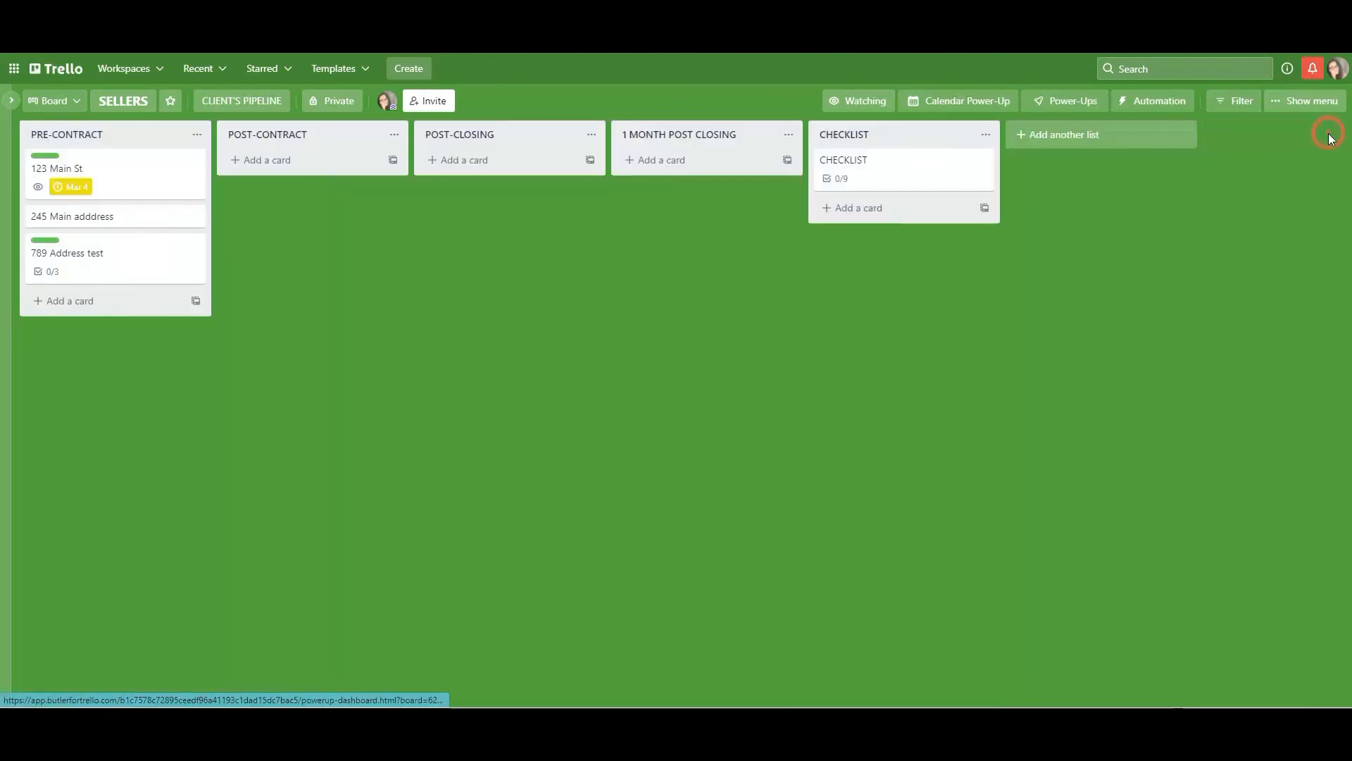
Add a card titled "1456 Address number 2" to the PRE-CONTRACT list
click(77, 303)
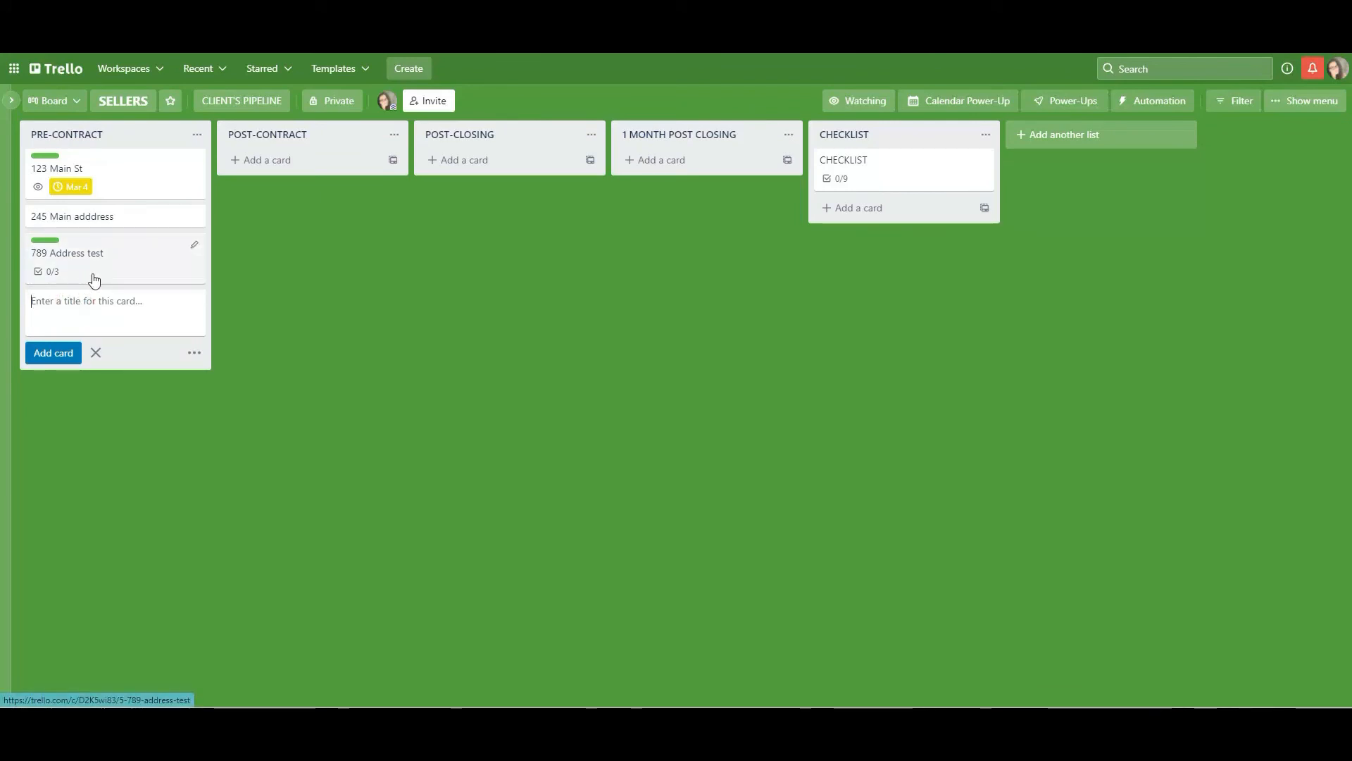
text(1456 Addres)
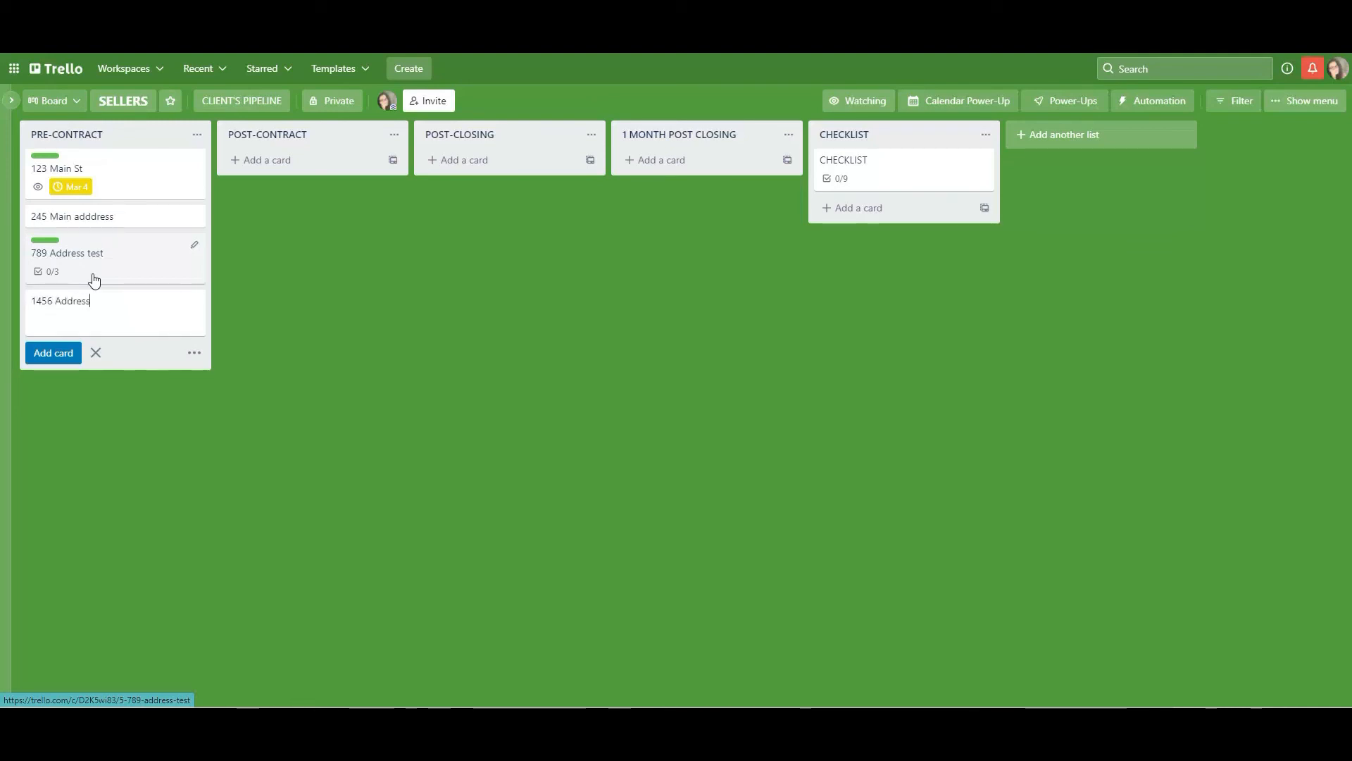
text(s)
click(50, 353)
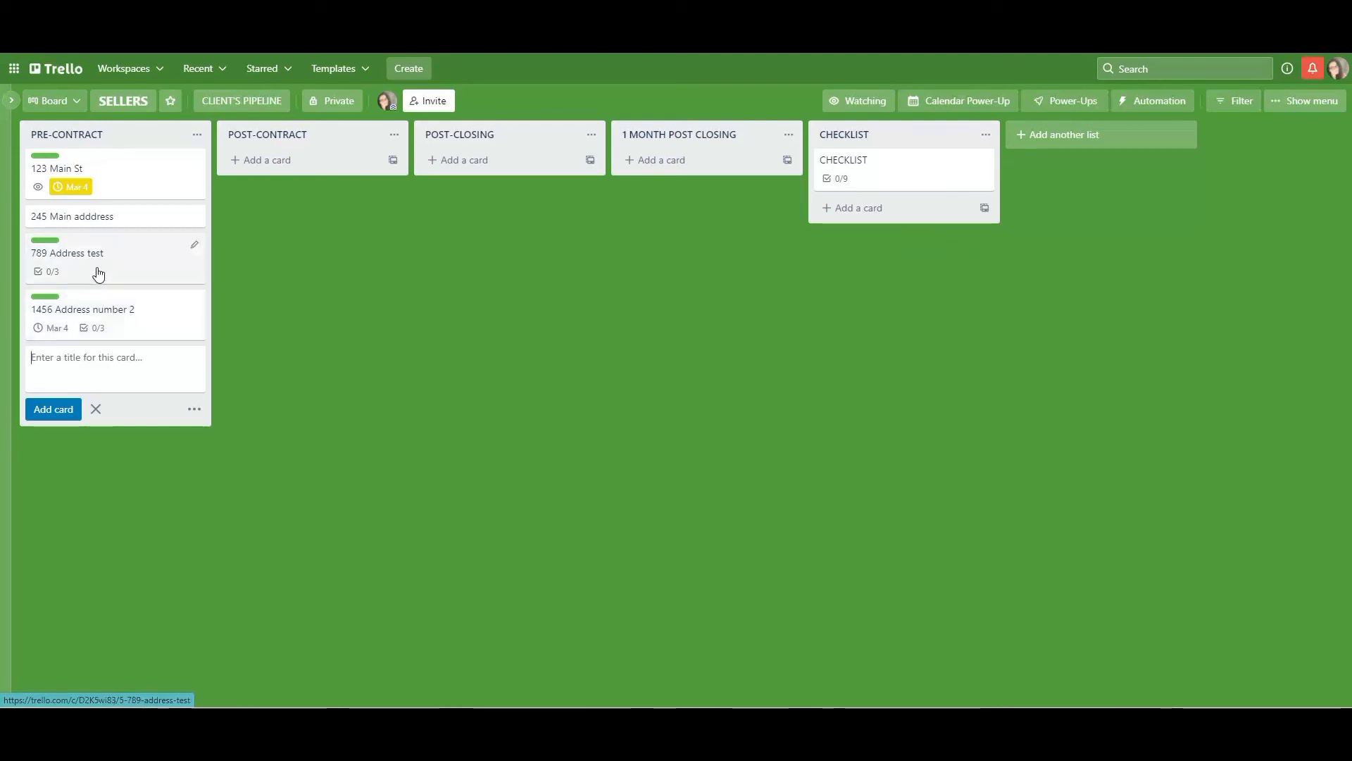
Open the "1456 Address number 2" card and save "dthrtharju" as its description
click(120, 318)
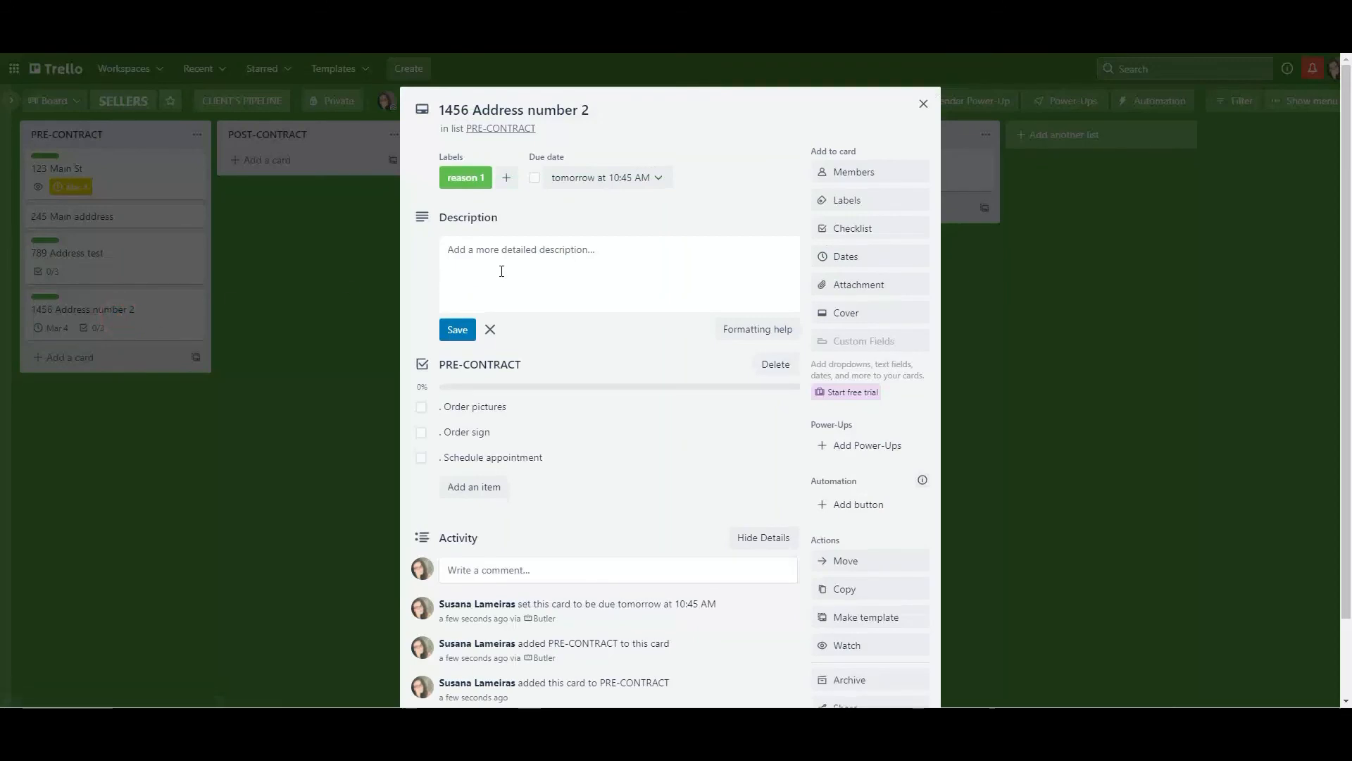
click(483, 251)
text(dthrtharju)
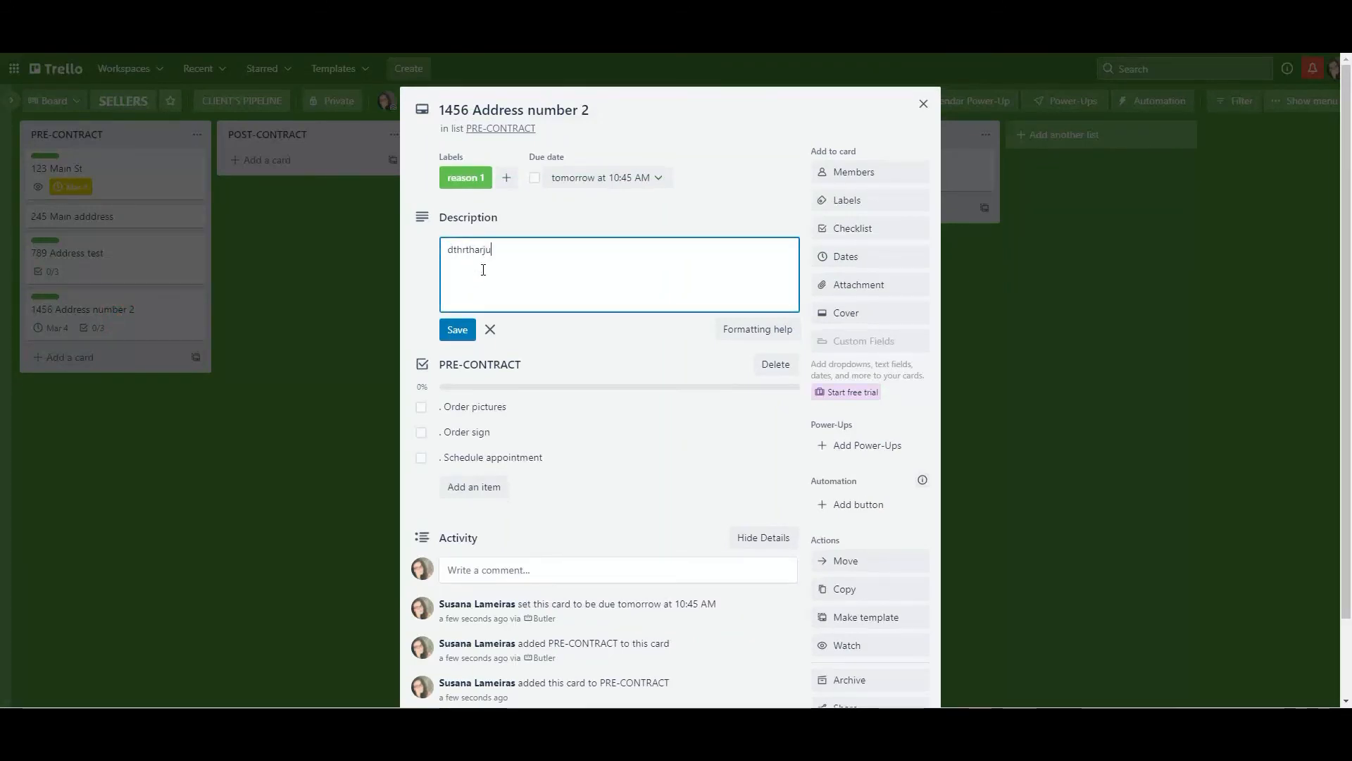
click(457, 329)
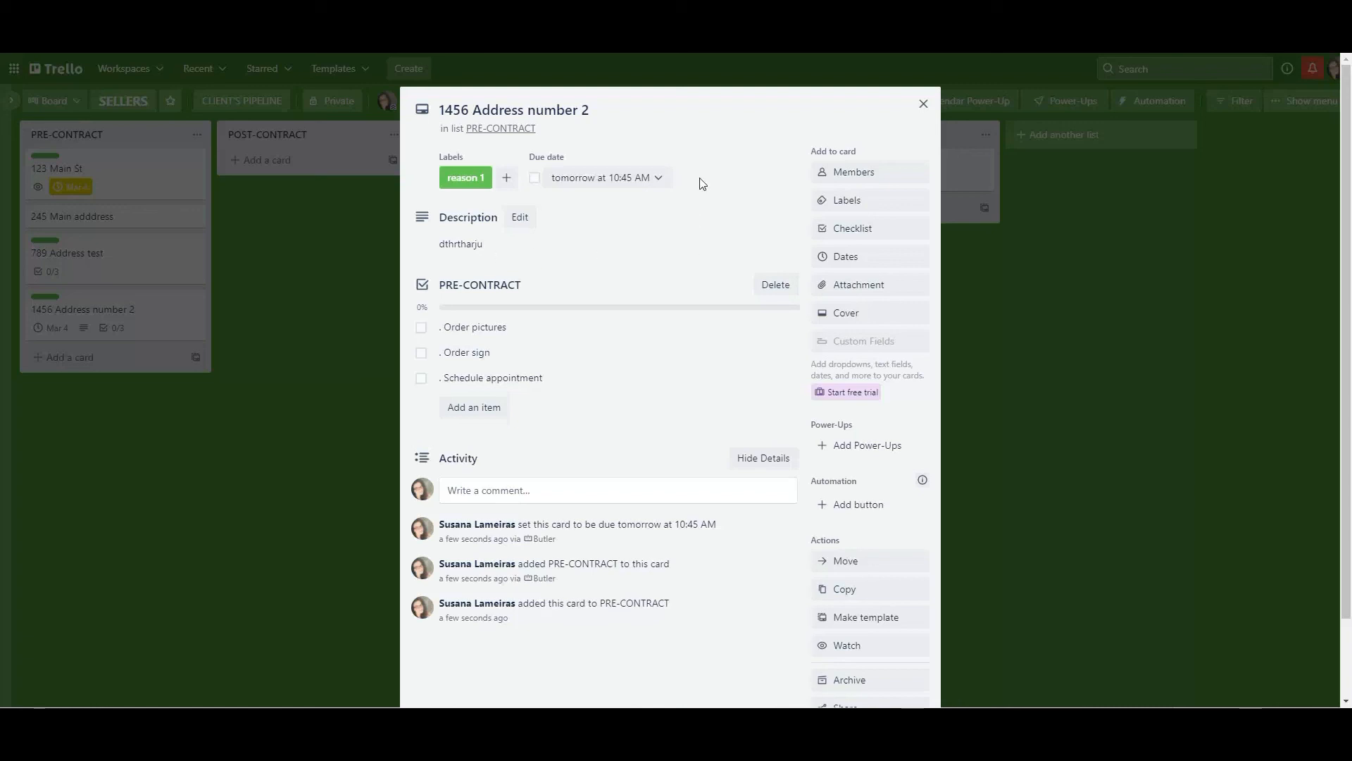
Check the card's due date settings, mark the due date as complete and return to the board
click(660, 182)
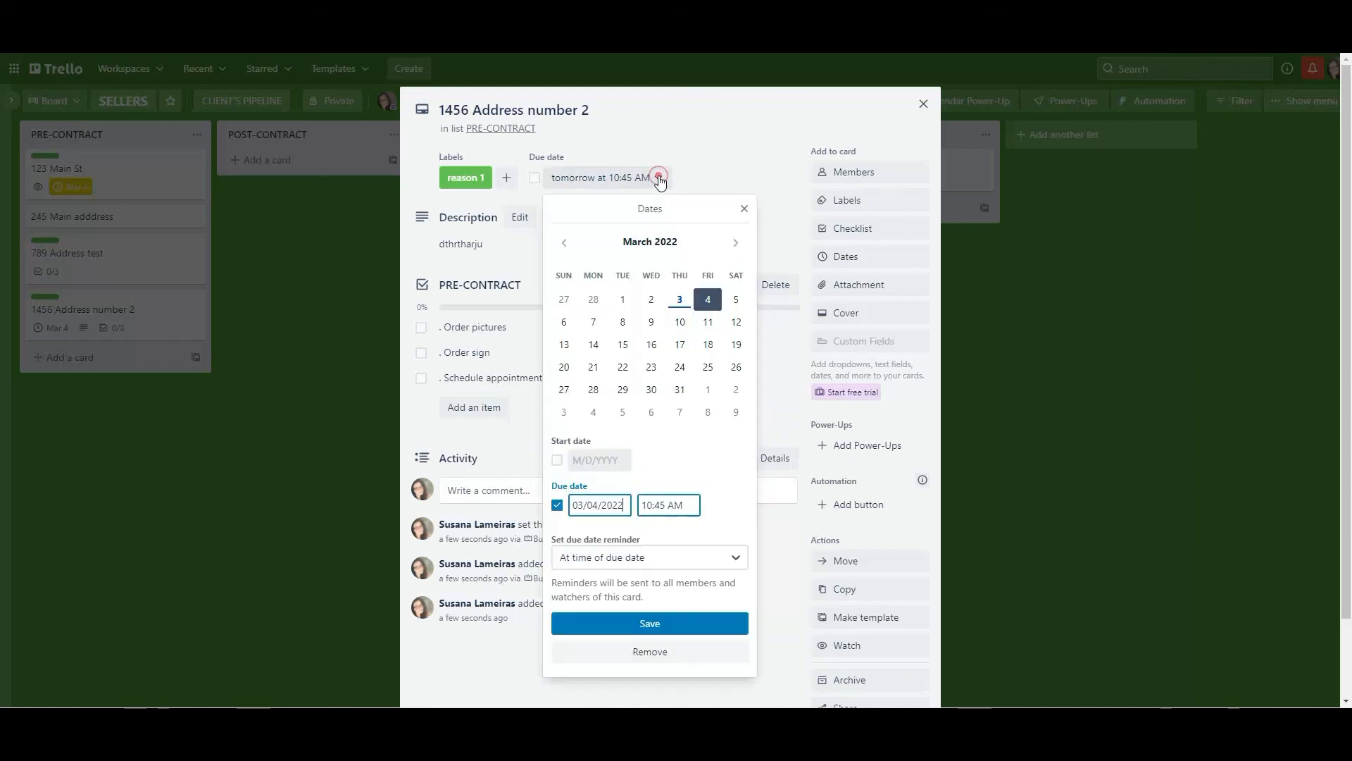
click(733, 179)
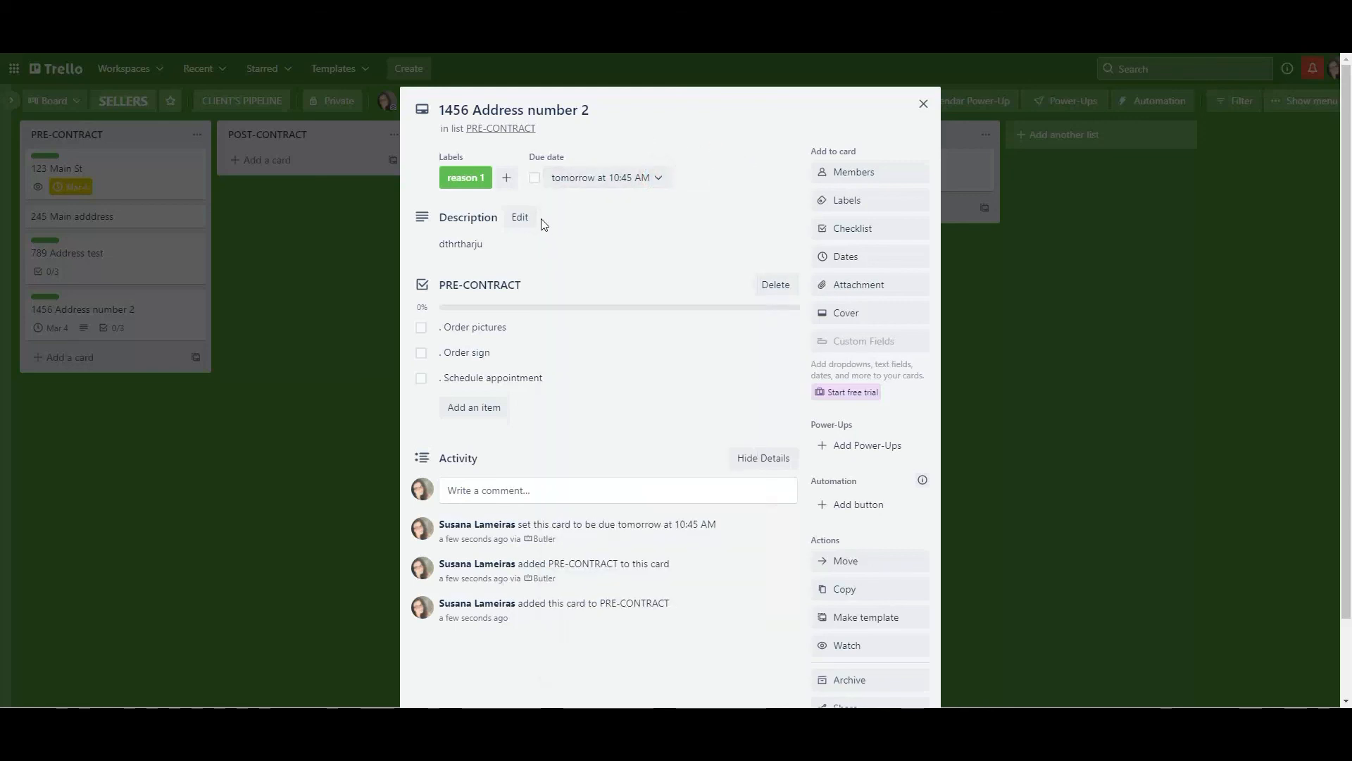
click(535, 182)
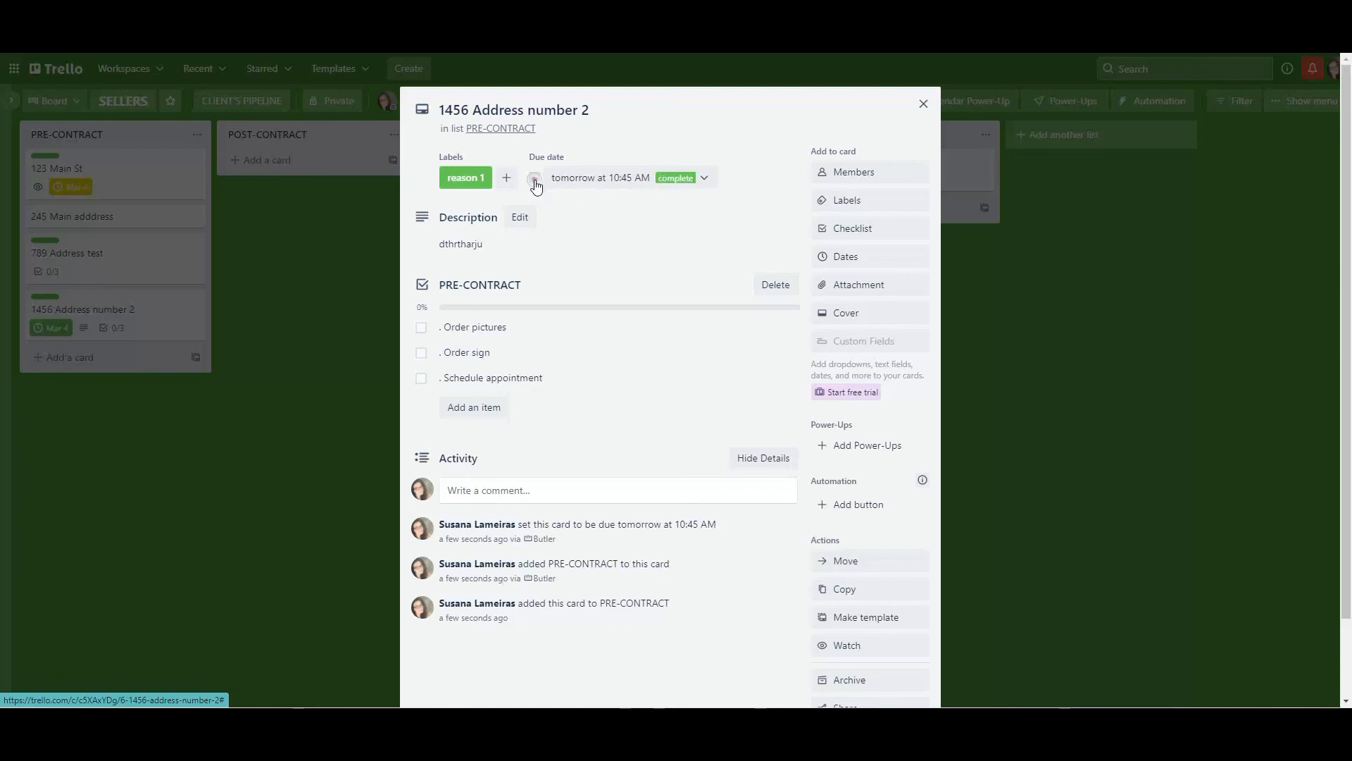
click(330, 303)
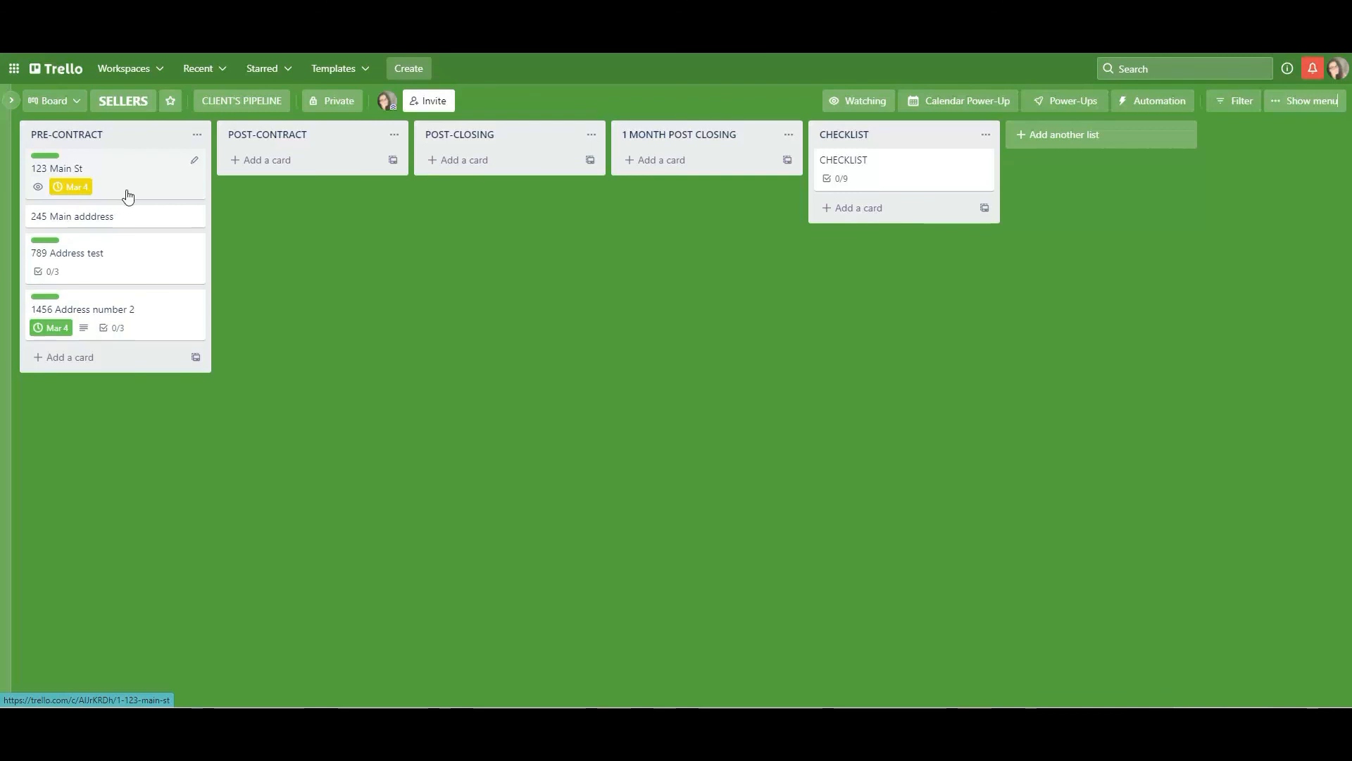
Move the watched property card through POST-CONTRACT to POST-CLOSING, and the "245 Main adddress" card to POST-CONTRACT
drag(133, 174, 310, 173)
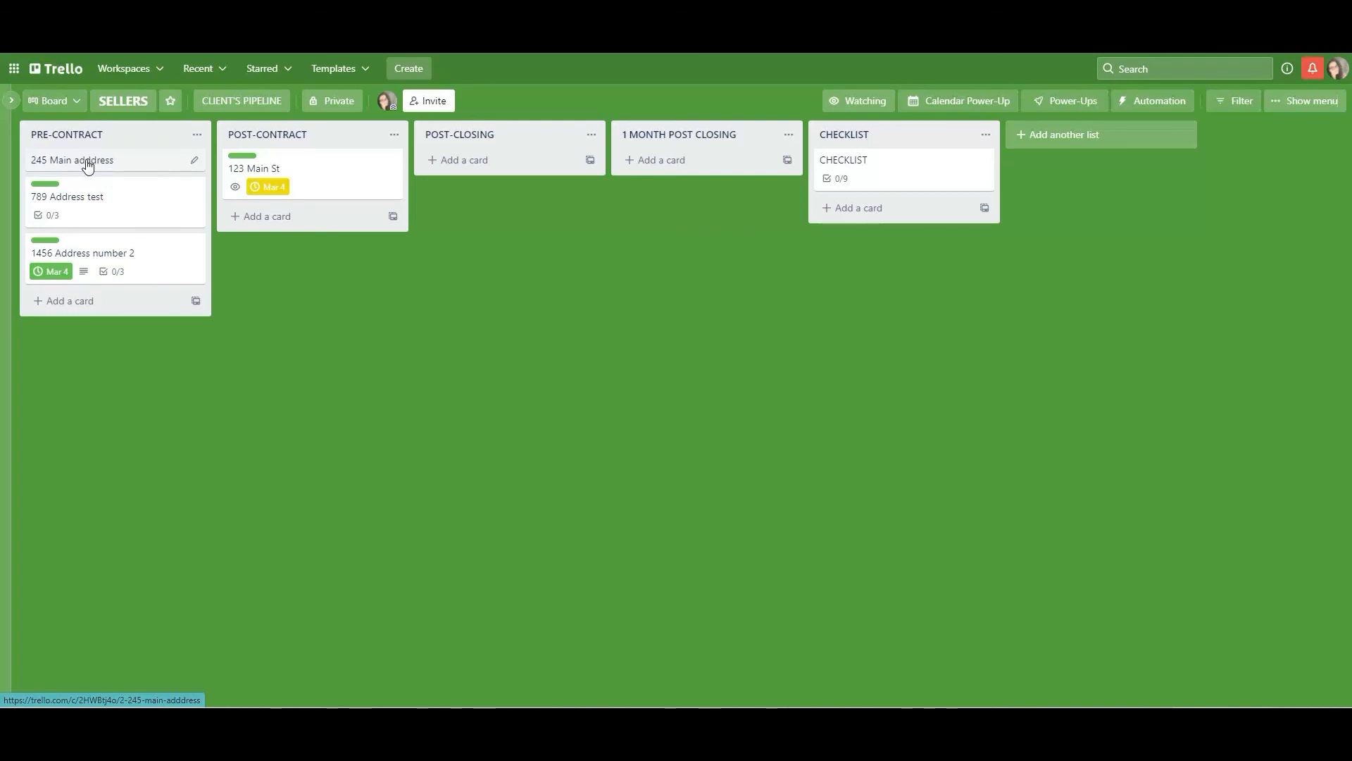
drag(88, 164, 279, 234)
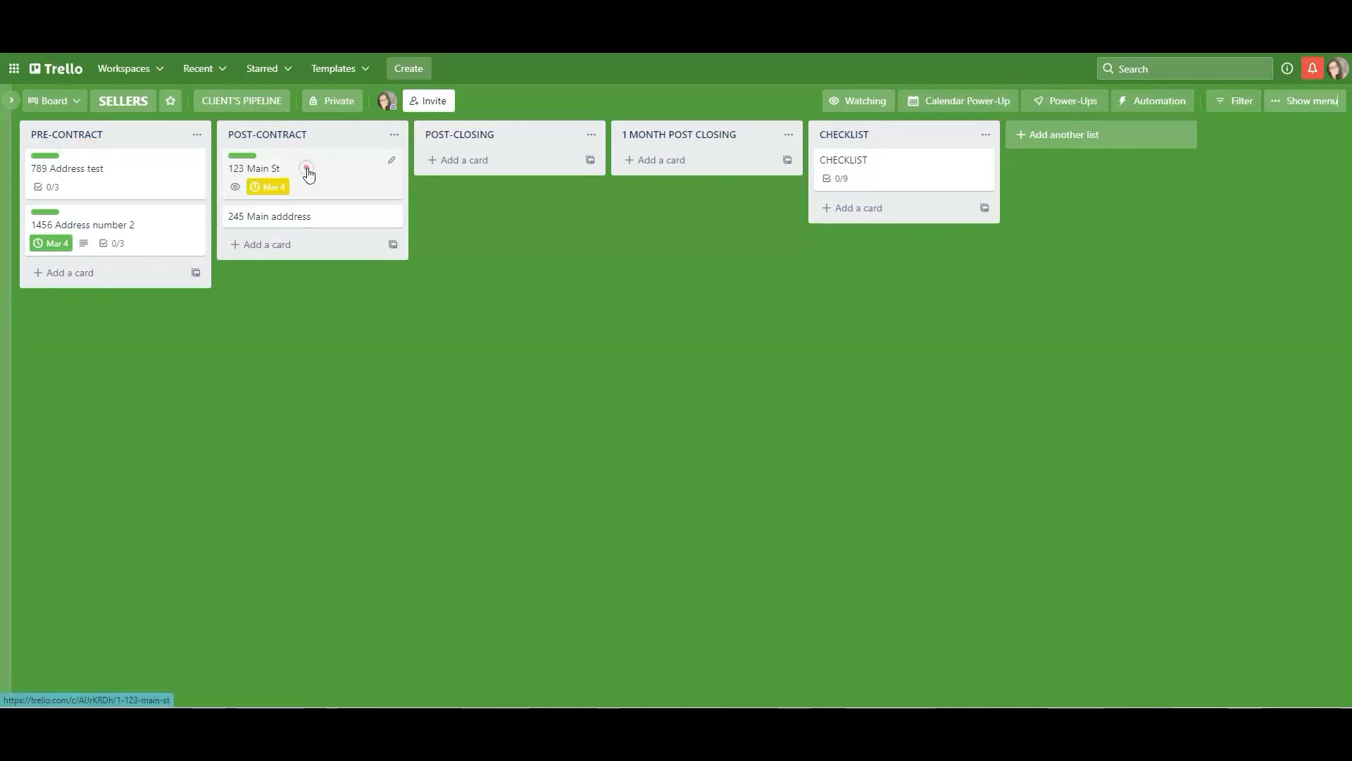
drag(308, 173, 501, 169)
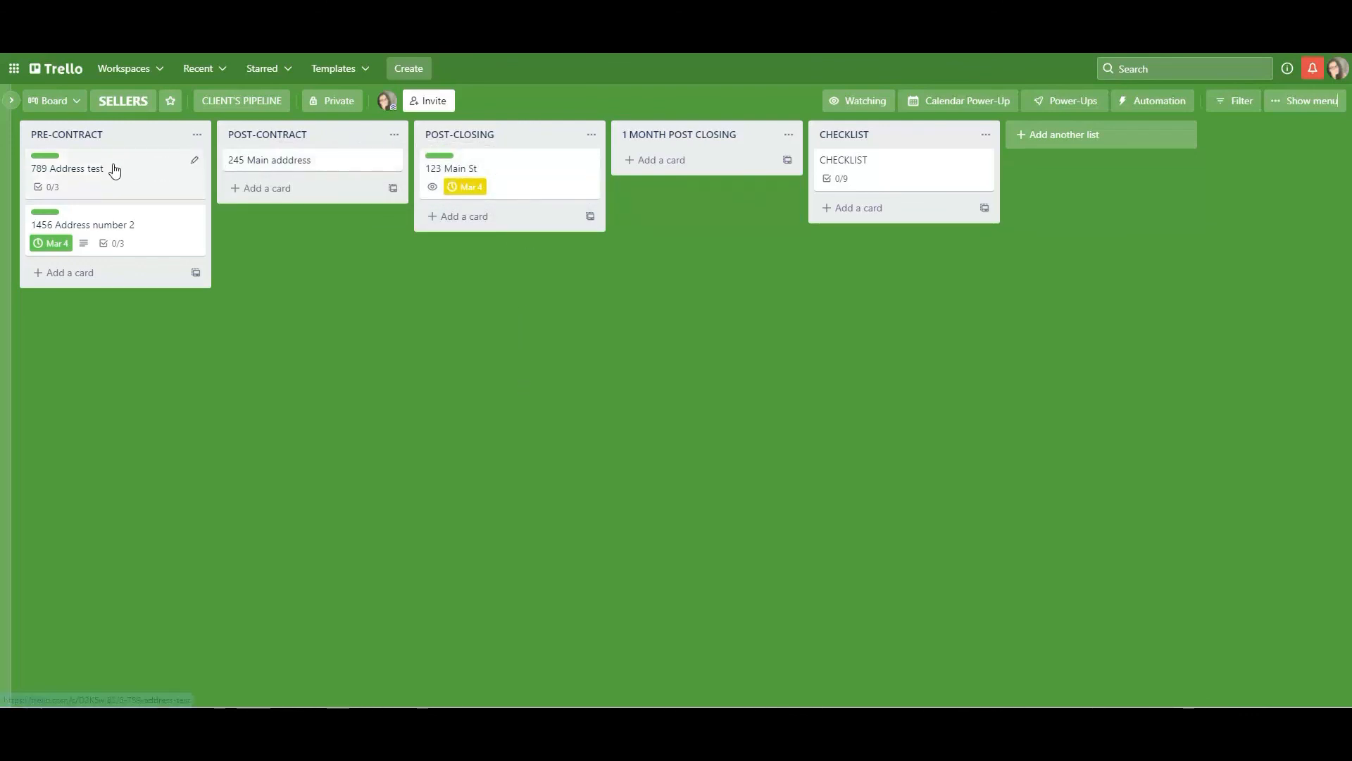
Review the watched card's details in POST-CLOSING, close it and move it to the 1 MONTH POST CLOSING list
click(511, 168)
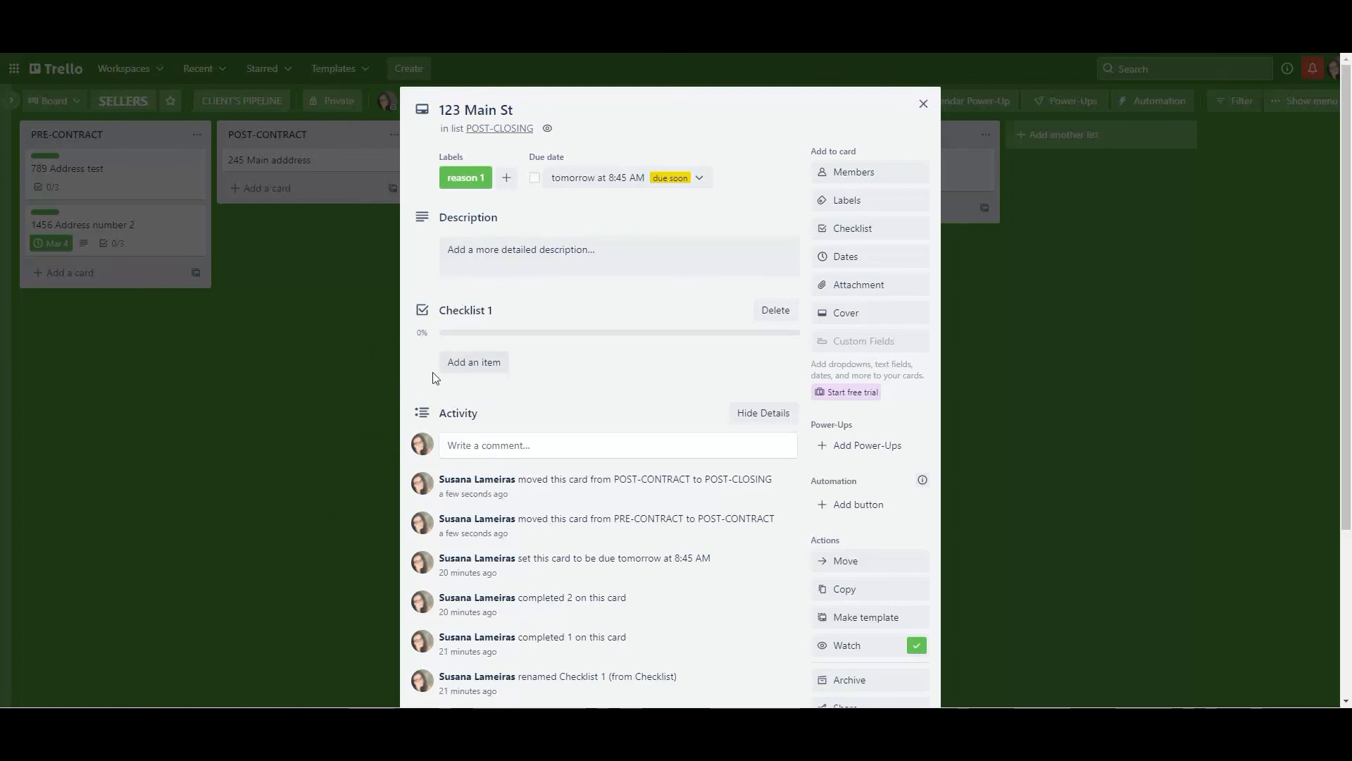
click(332, 367)
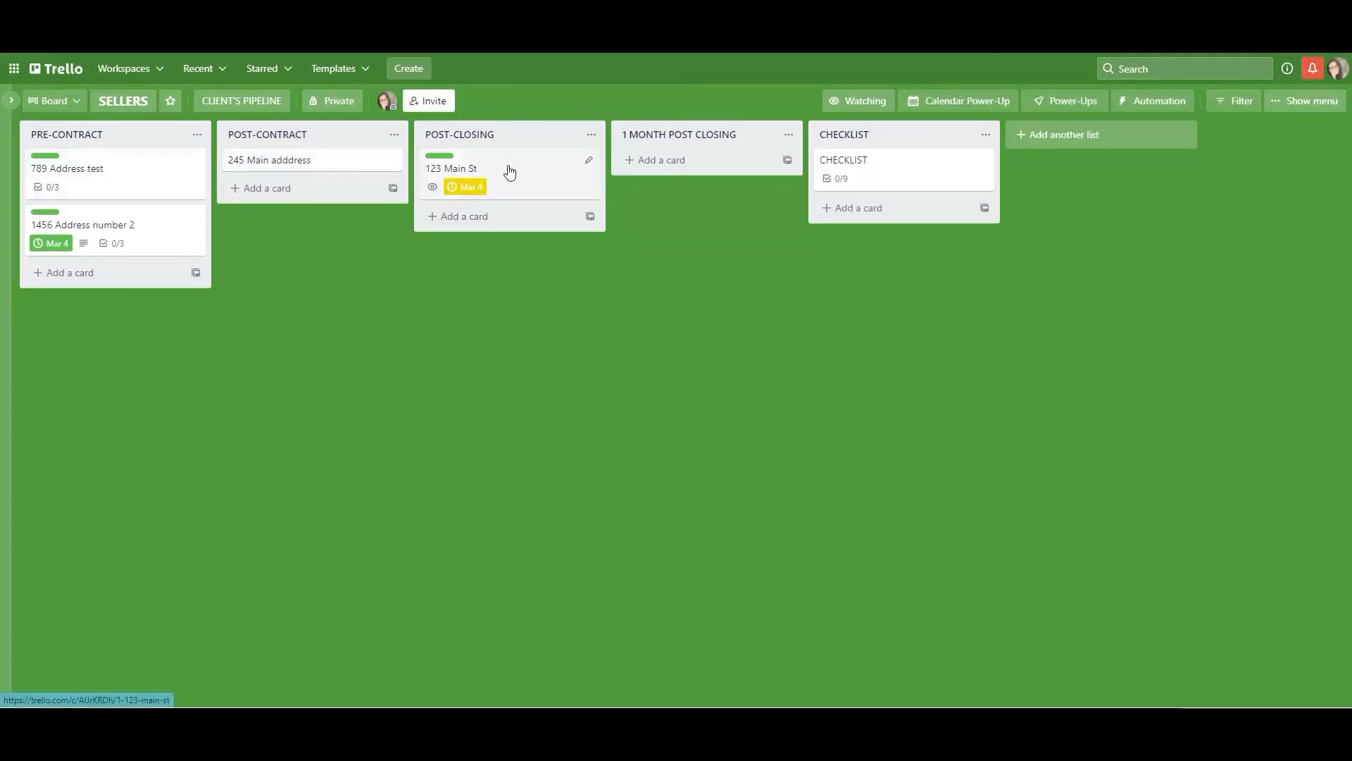
drag(510, 172, 731, 279)
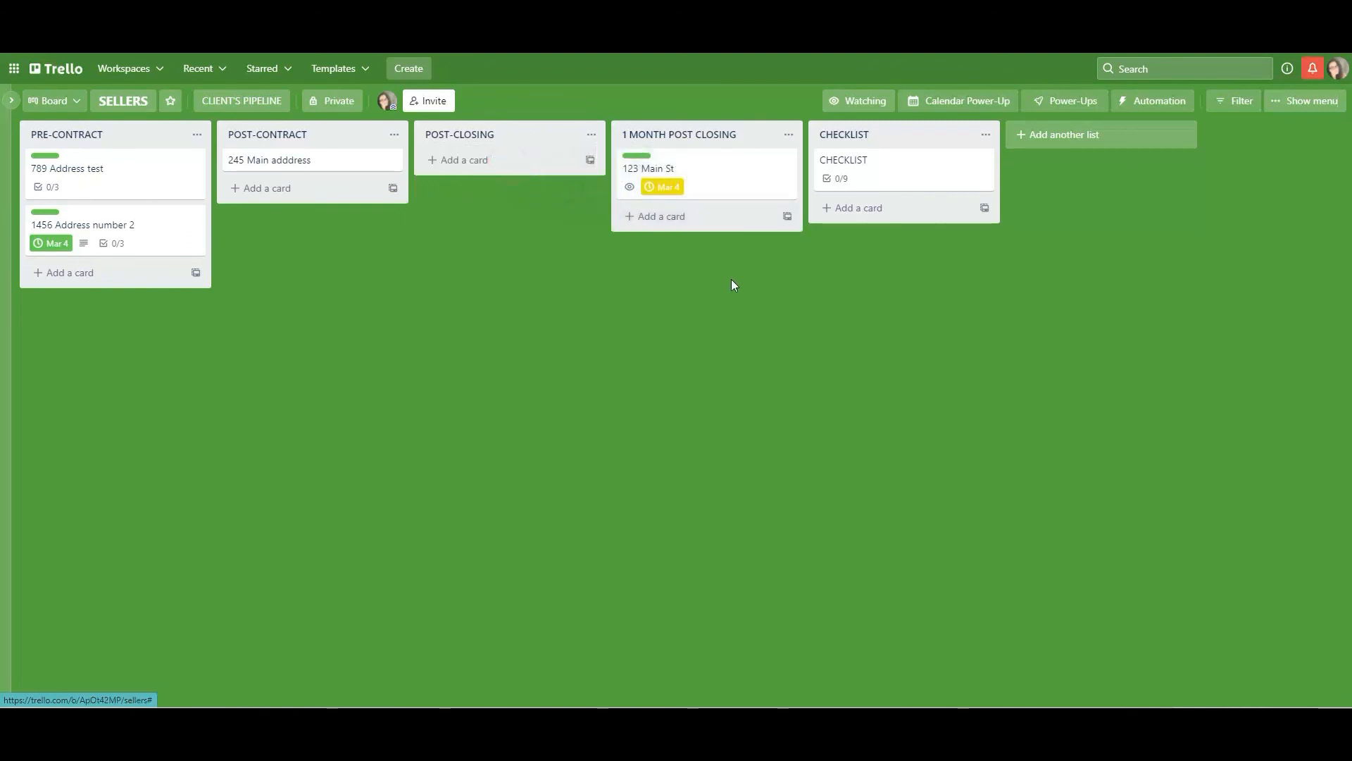